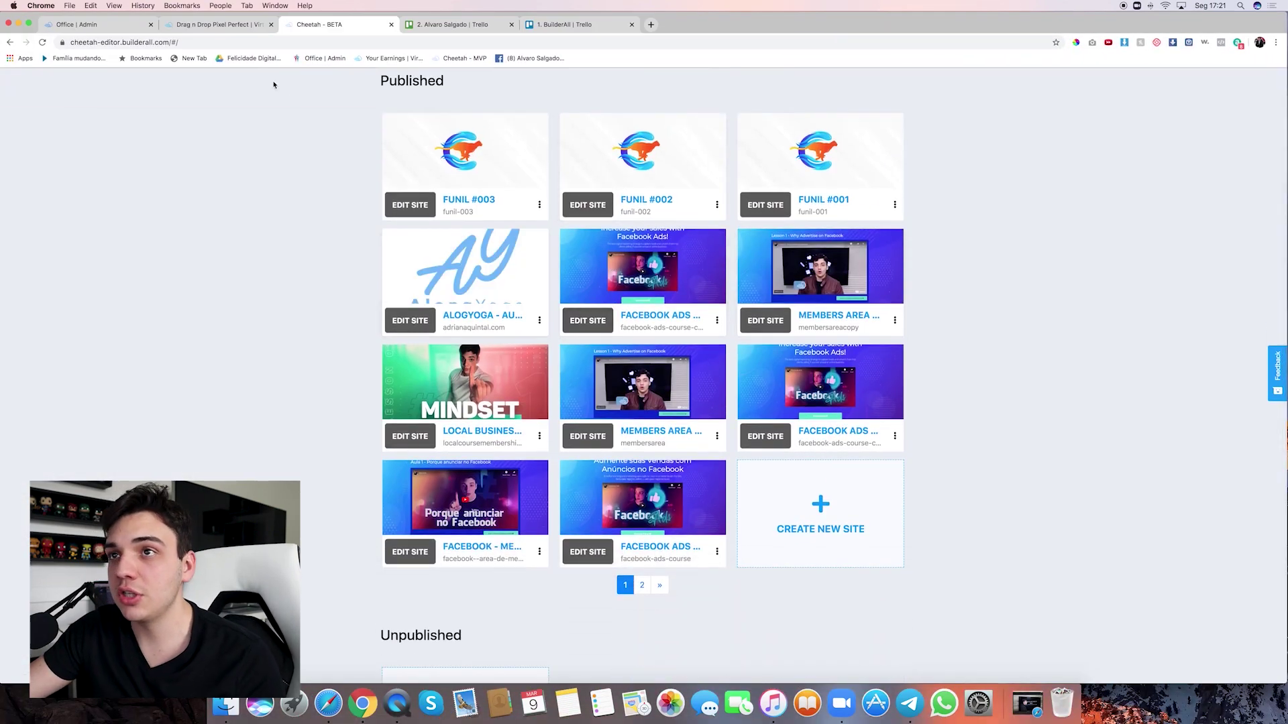
Switch to the Builderall site builder page and look through the full list of existing websites
left_click(221, 24)
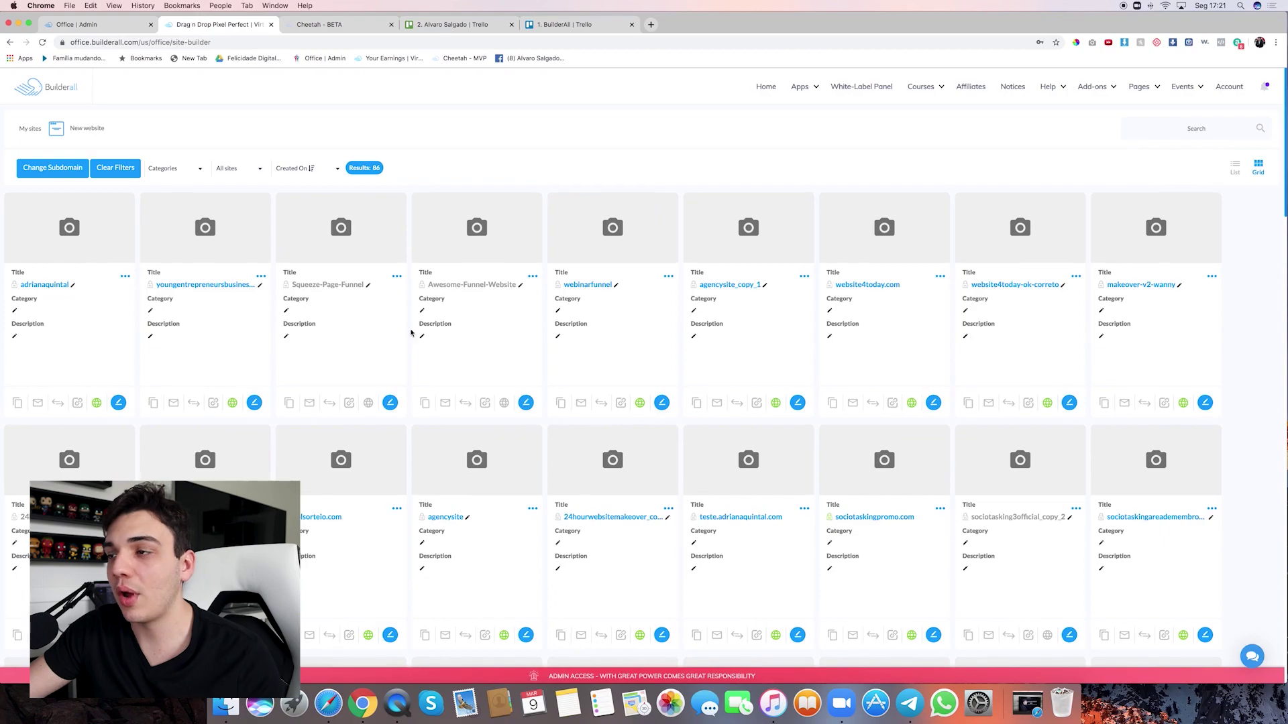
scroll(411, 333, "down", 15)
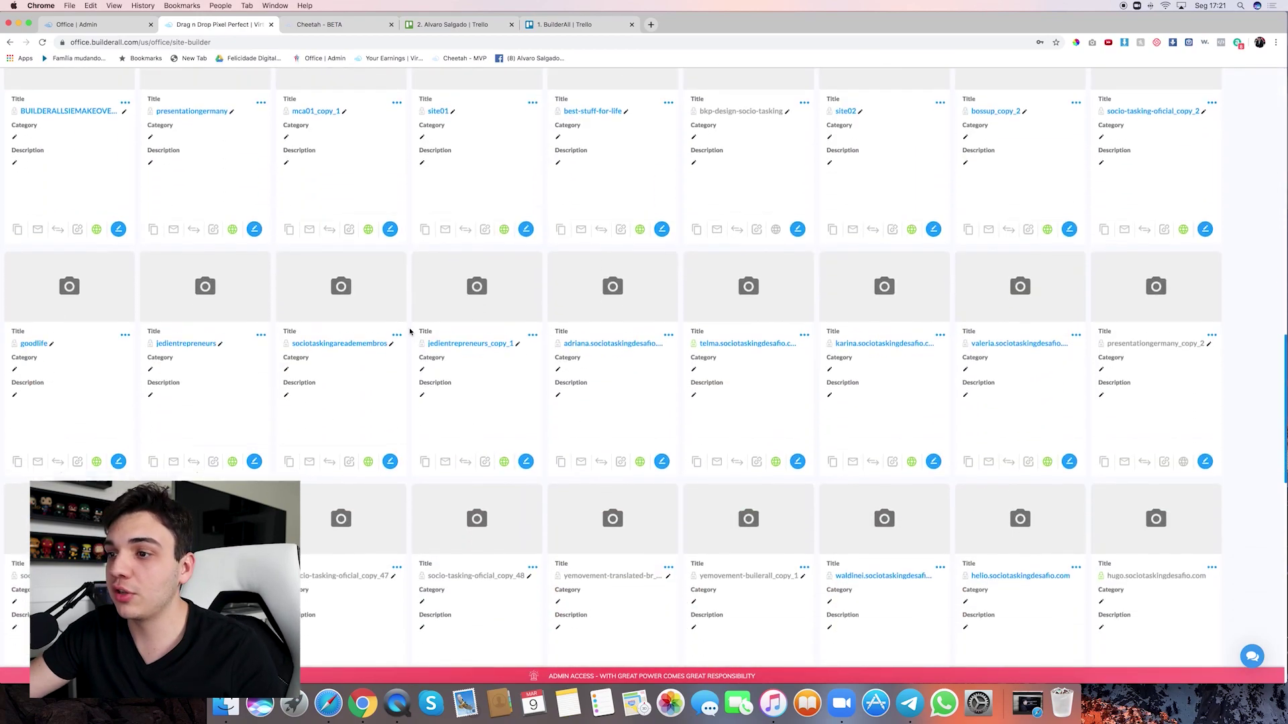
scroll(410, 331, "down", 10)
scroll(395, 336, "up", 15)
scroll(395, 335, "up", 15)
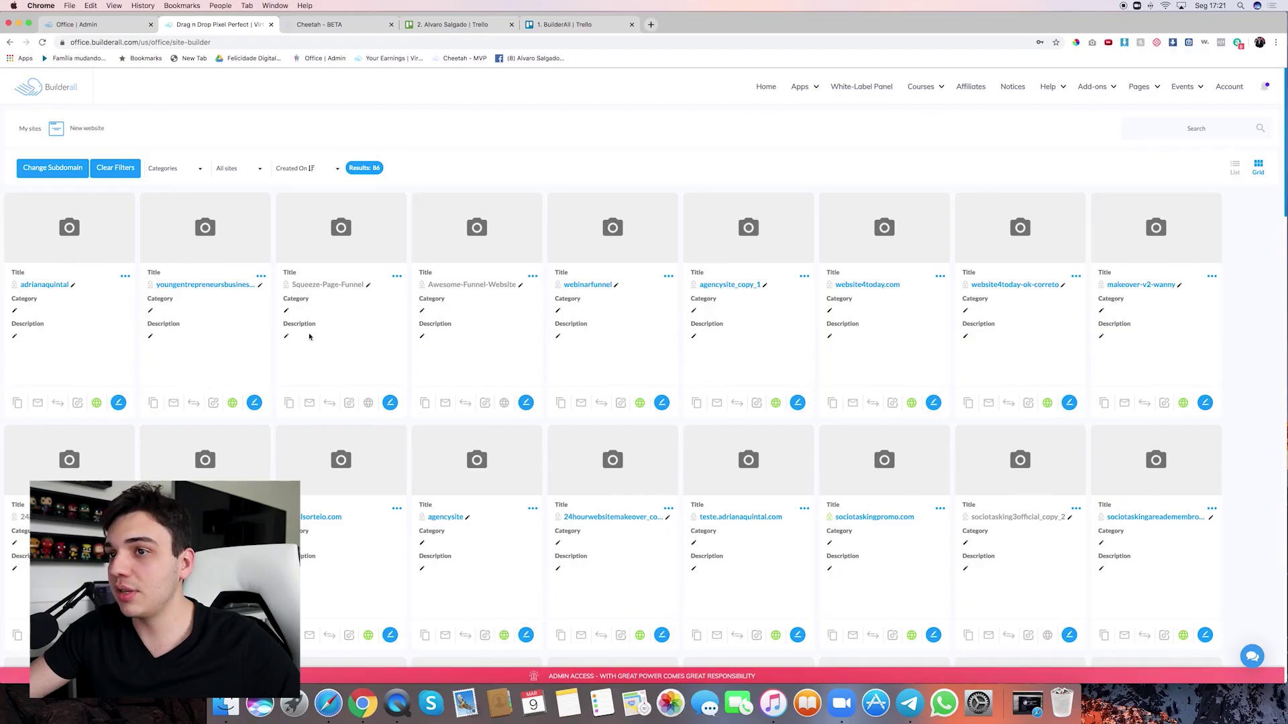
Open the youngentrepreneursbusiness site and examine its homepage from the header through the business, team and newsletter sections
left_click(229, 285)
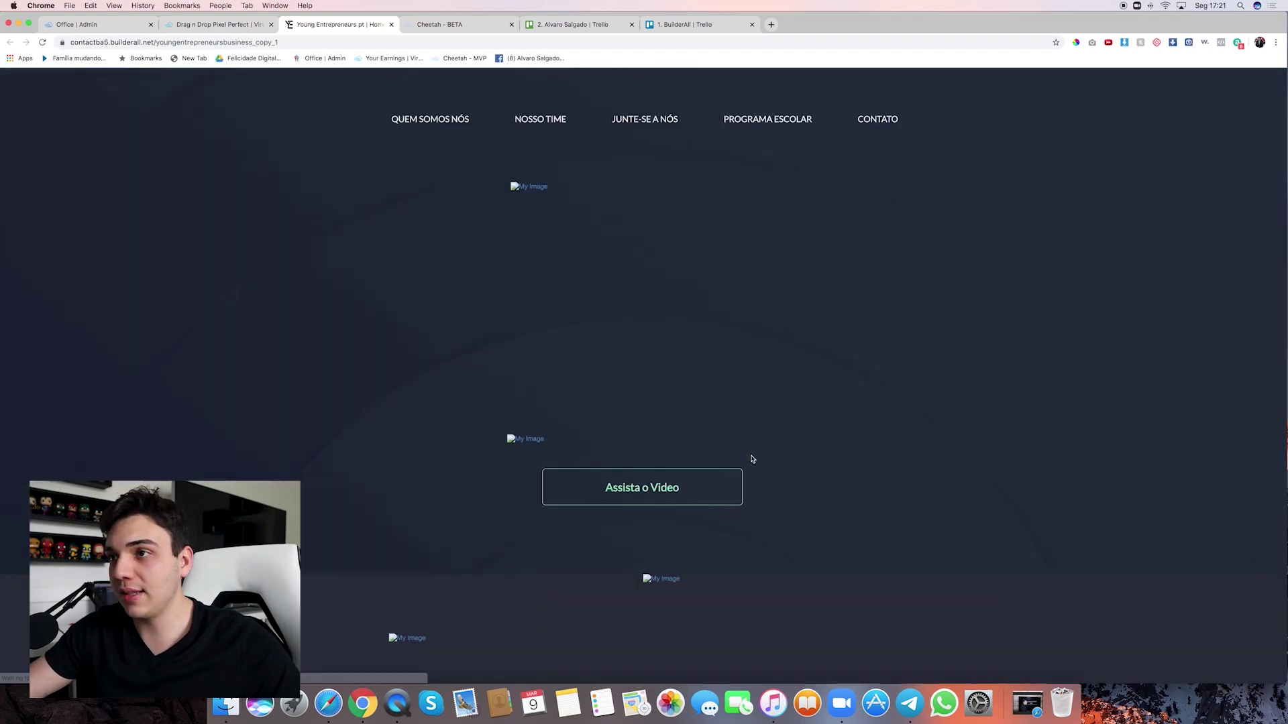
scroll(757, 455, "down", 15)
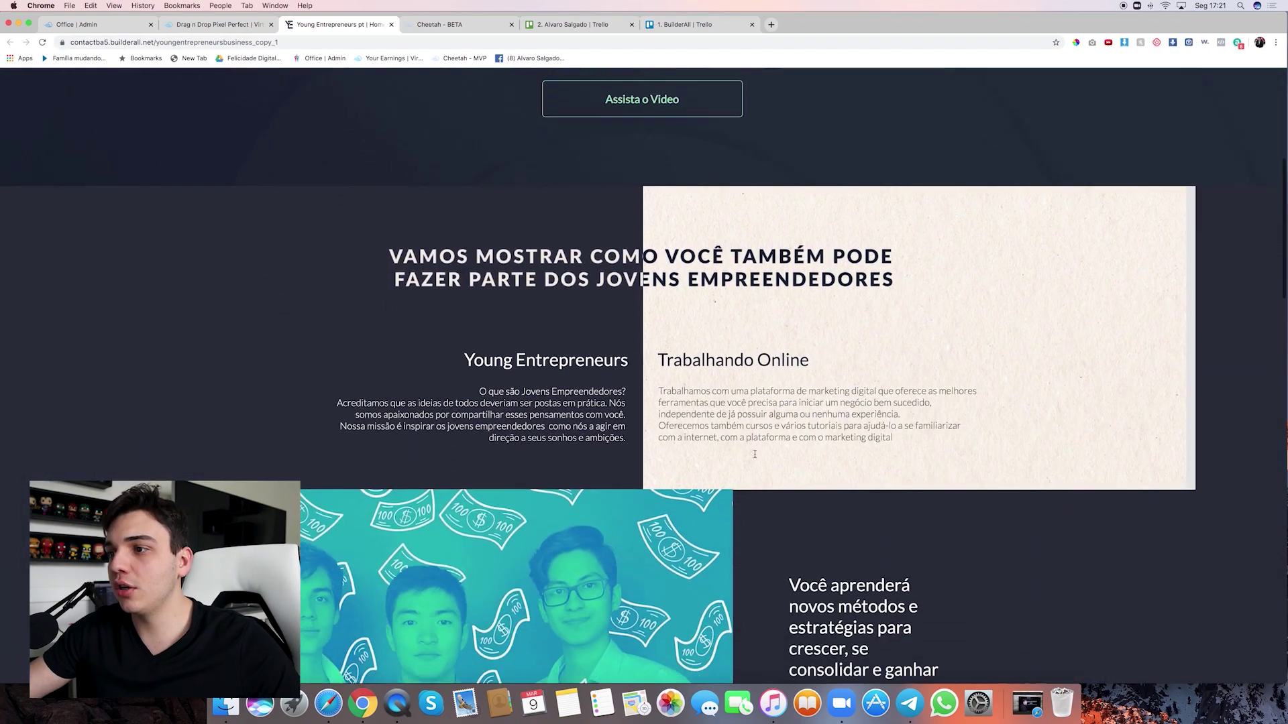
scroll(755, 458, "down", 10)
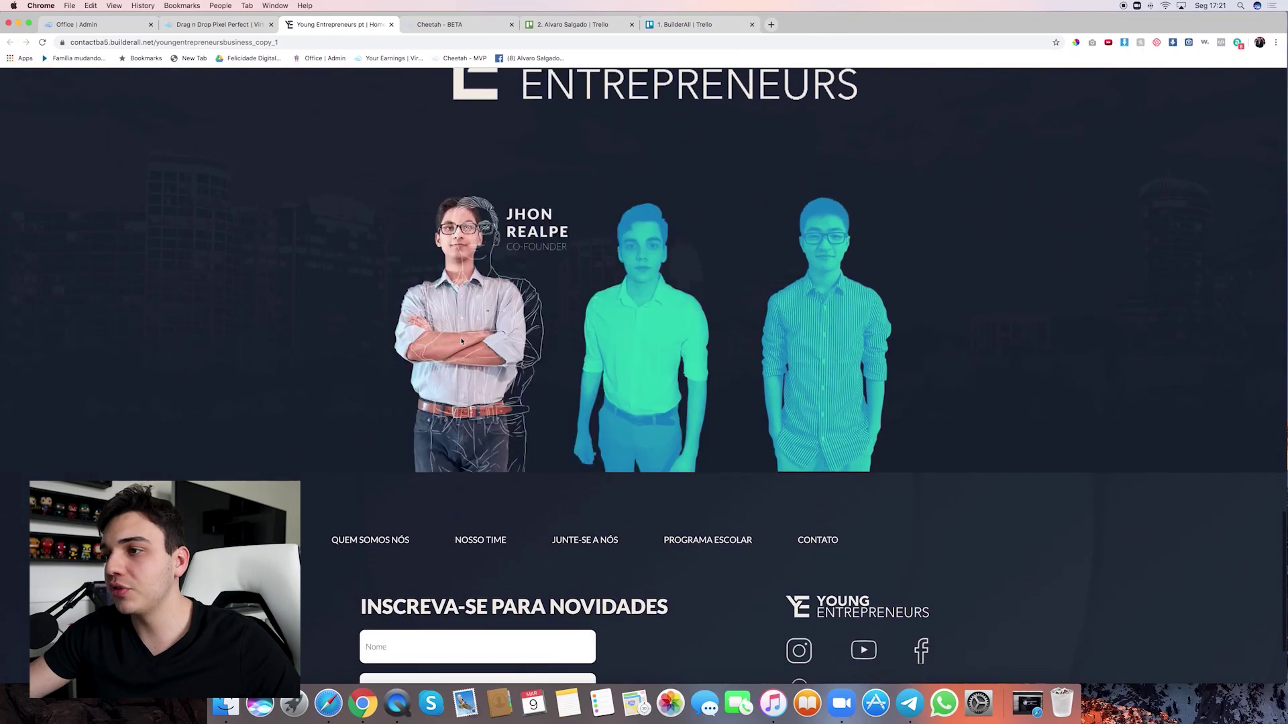
scroll(829, 349, "up", 20)
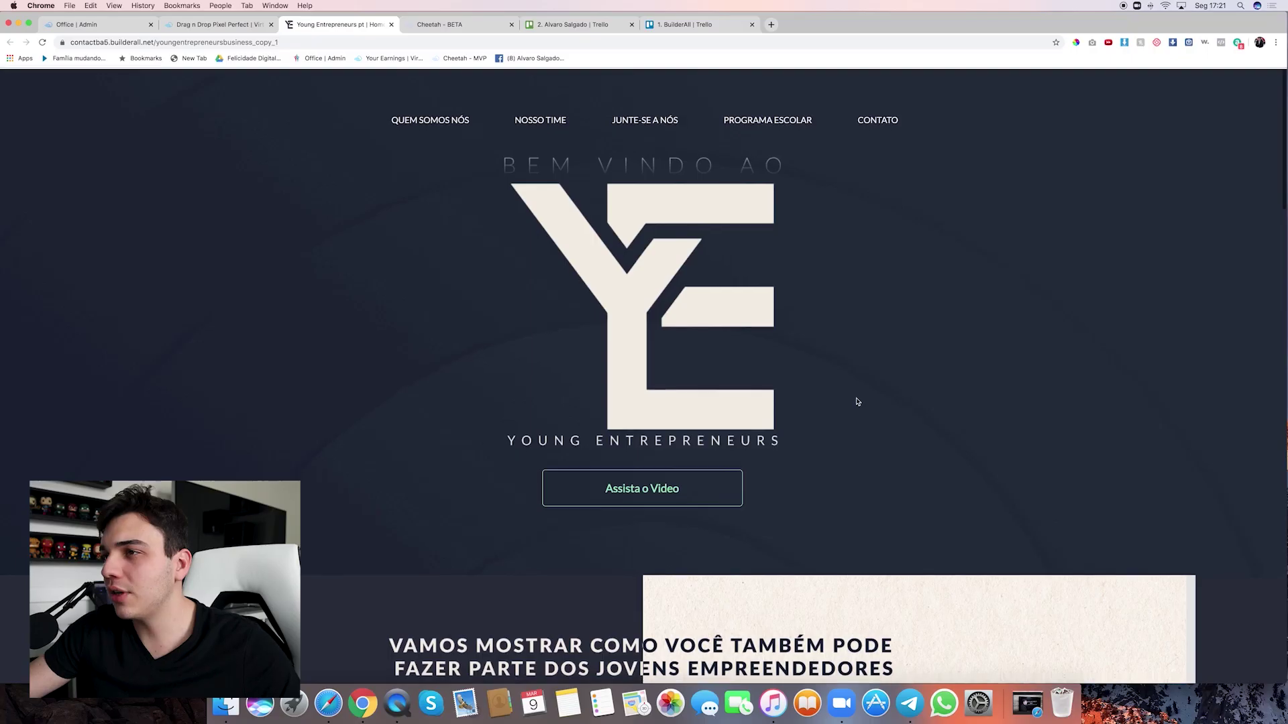
scroll(856, 401, "down", 4)
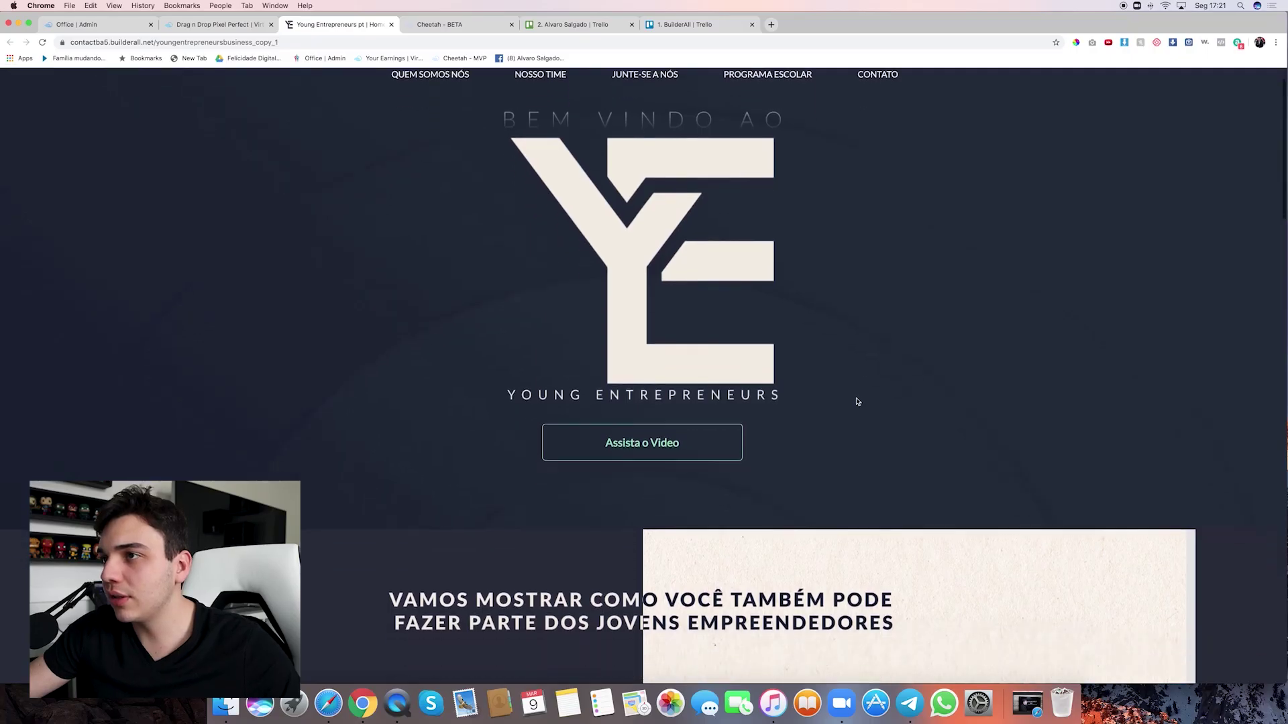
scroll(857, 401, "down", 6)
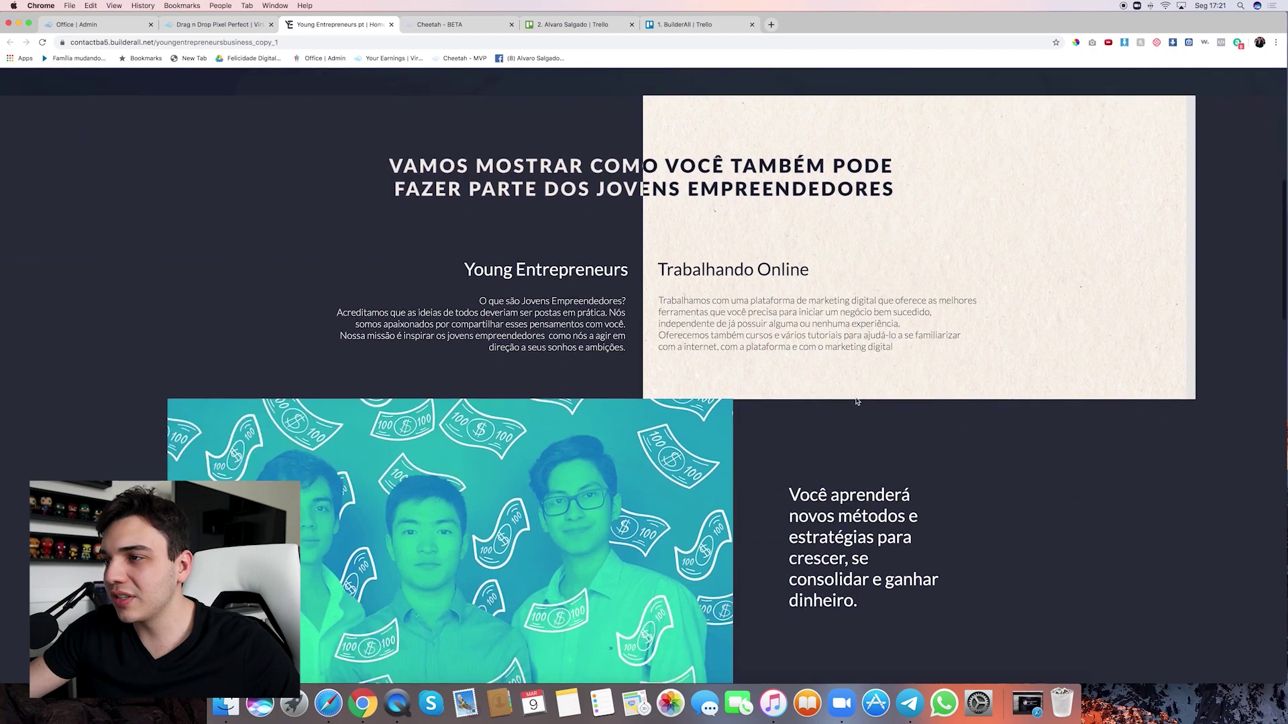
scroll(856, 398, "down", 5)
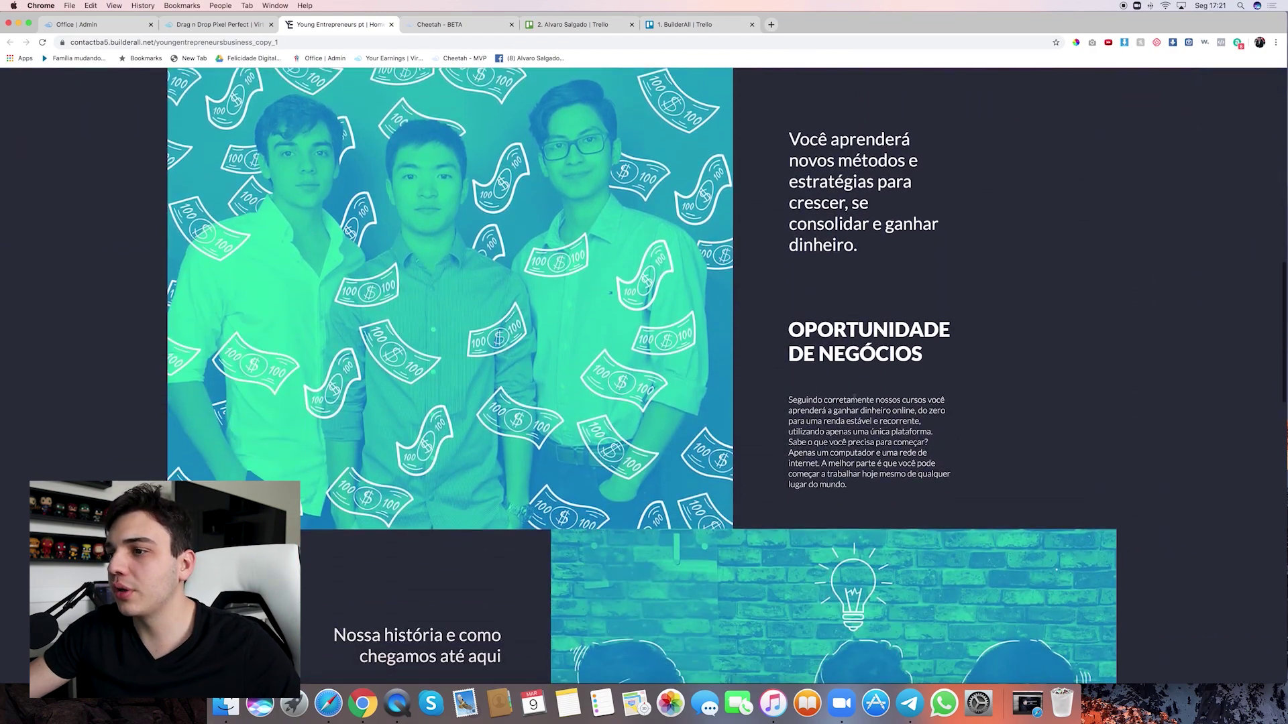
scroll(854, 401, "down", 6)
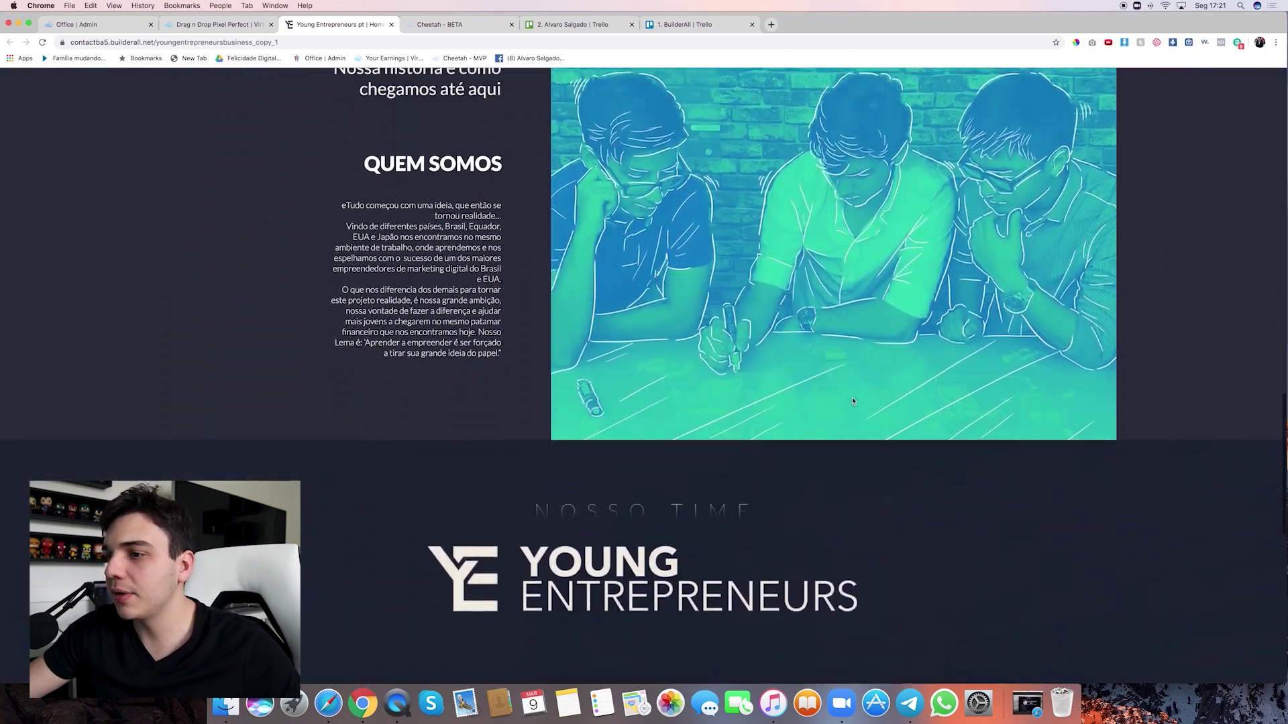
scroll(852, 401, "down", 8)
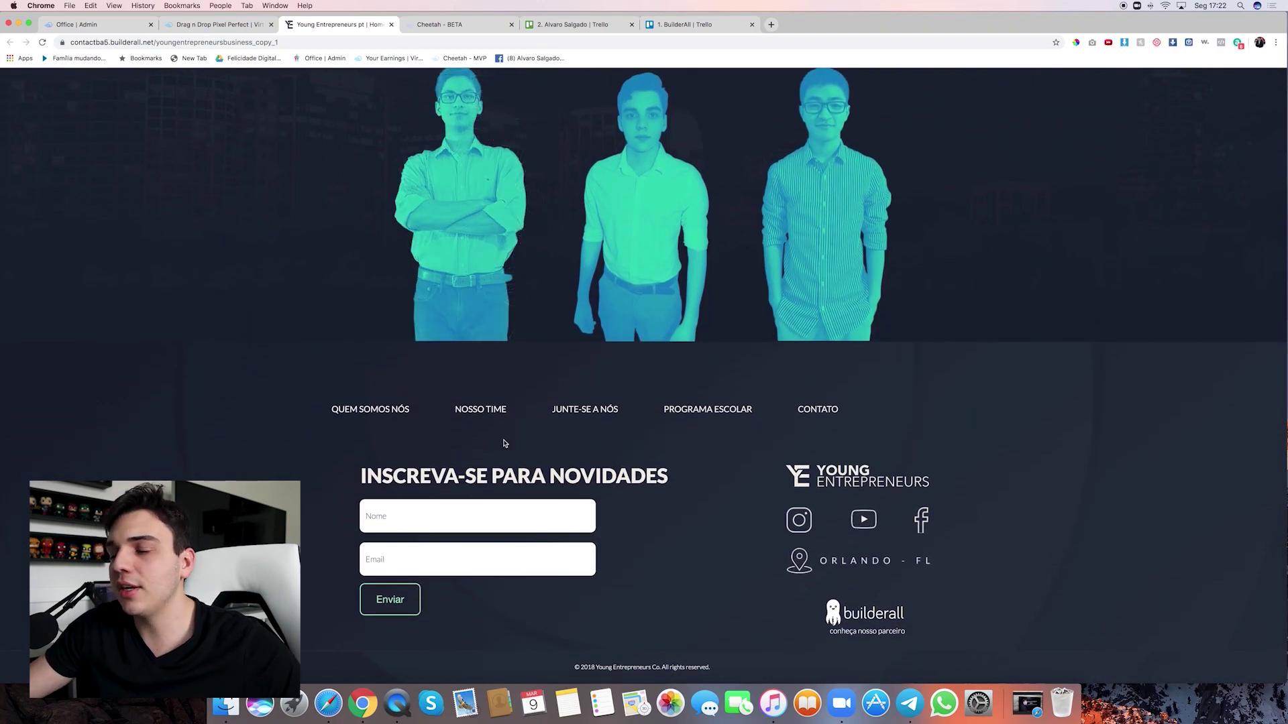
scroll(504, 443, "up", 15)
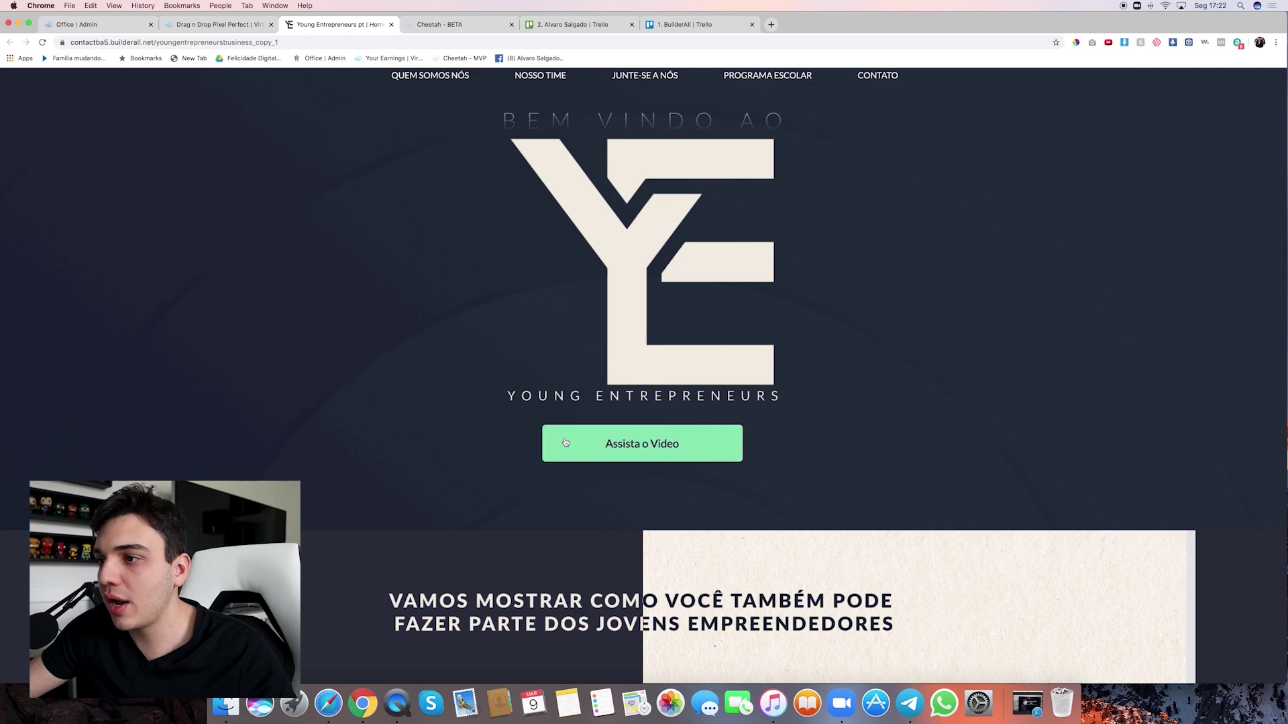
scroll(775, 300, "down", 10)
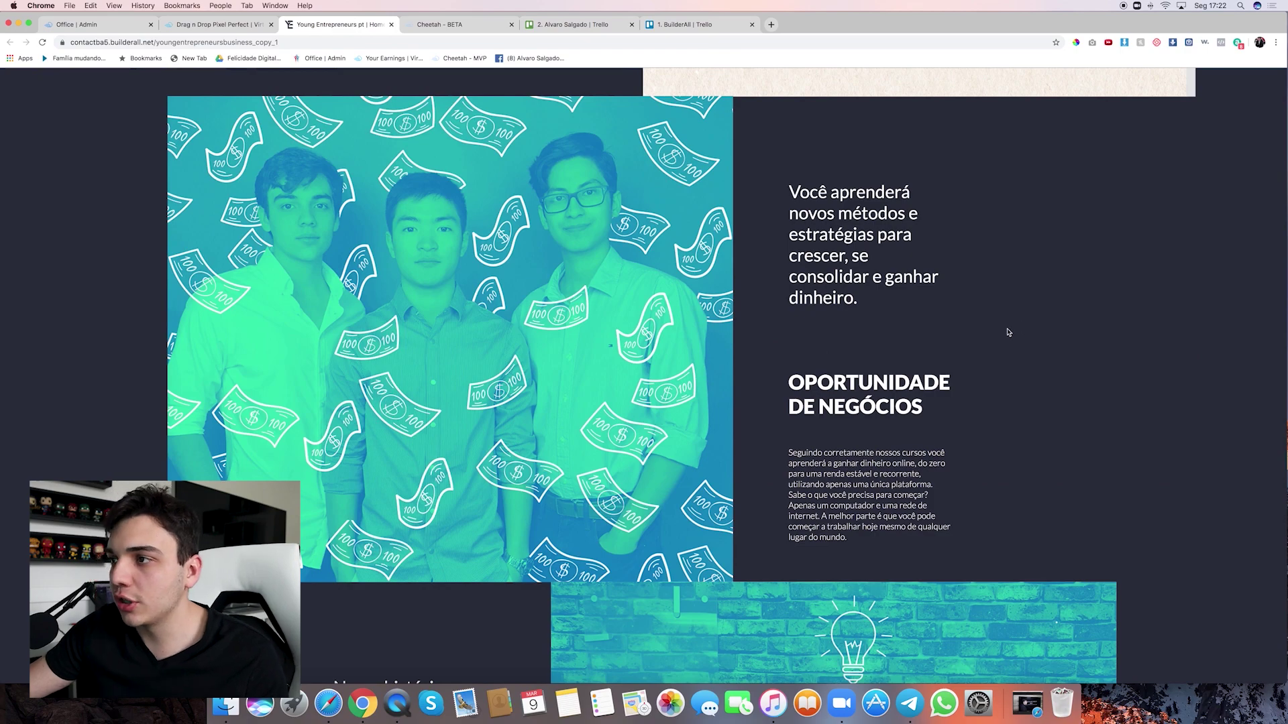
scroll(1011, 330, "down", 15)
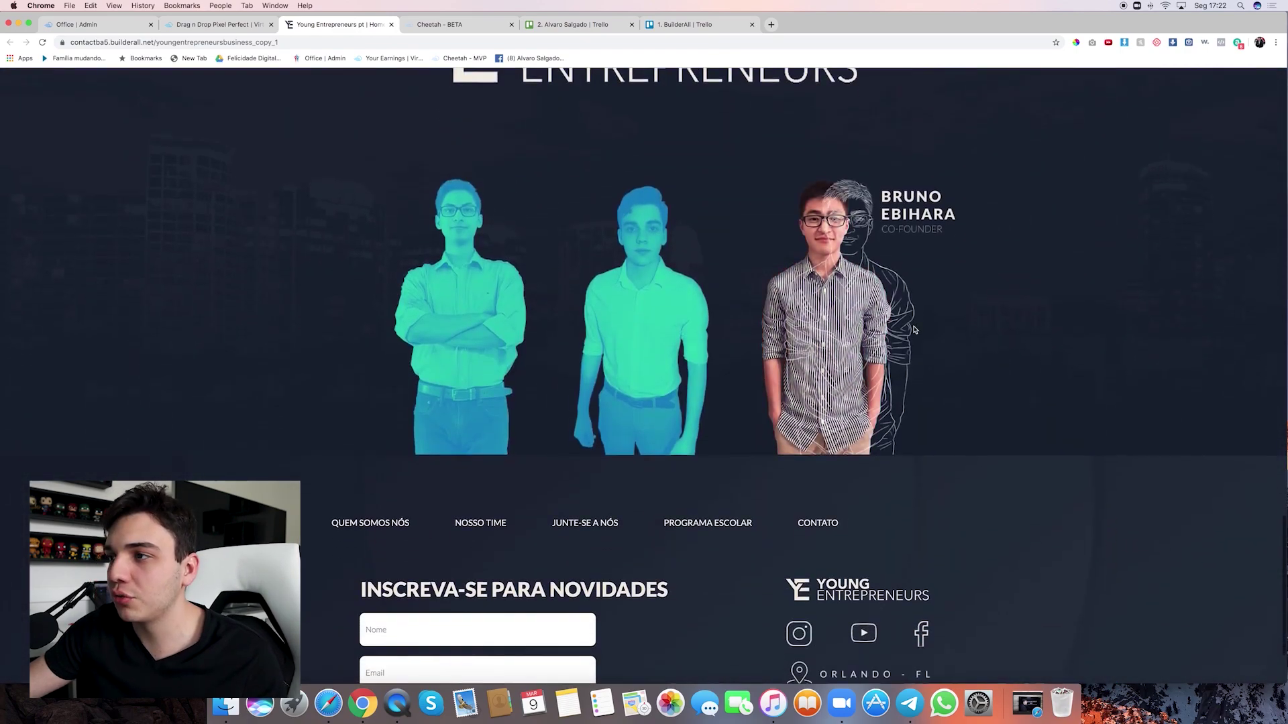
scroll(880, 309, "up", 10)
scroll(882, 310, "down", 7)
scroll(982, 423, "down", 2)
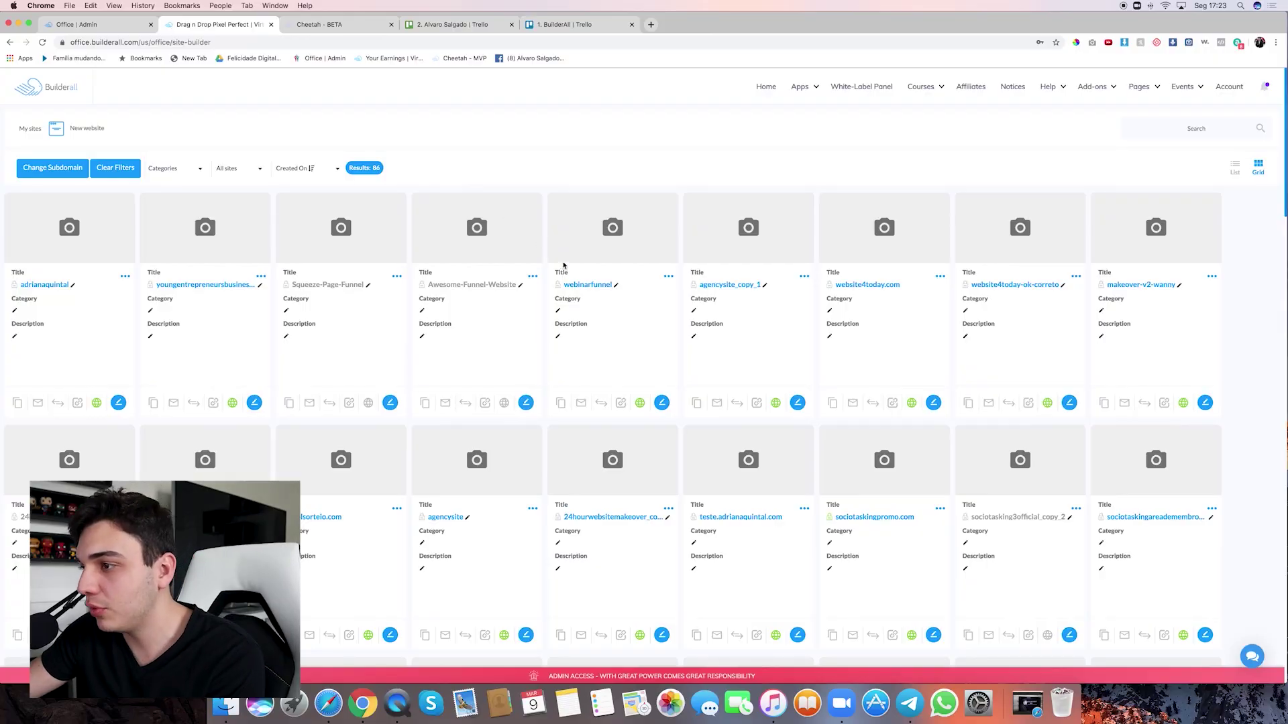
Open the website4today.com site from the list, examine its homepage sections and design, and close the site
left_click(868, 284)
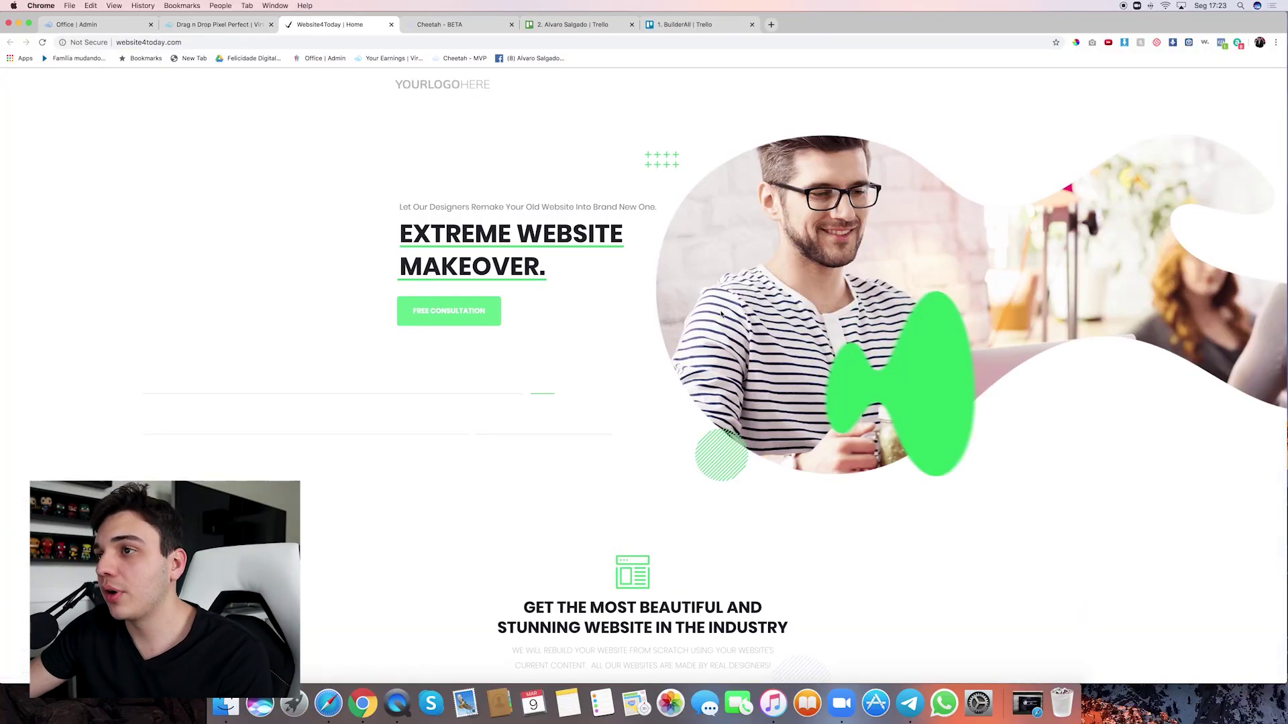
scroll(693, 314, "down", 10)
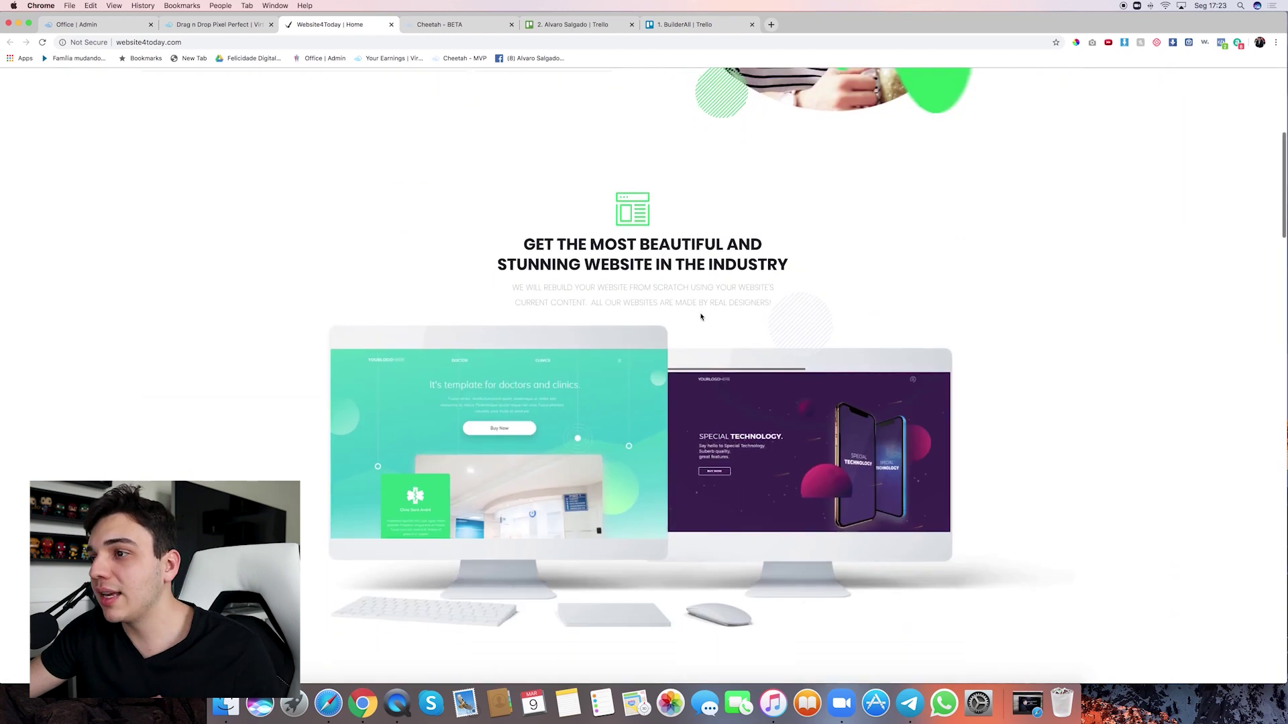
scroll(700, 317, "down", 8)
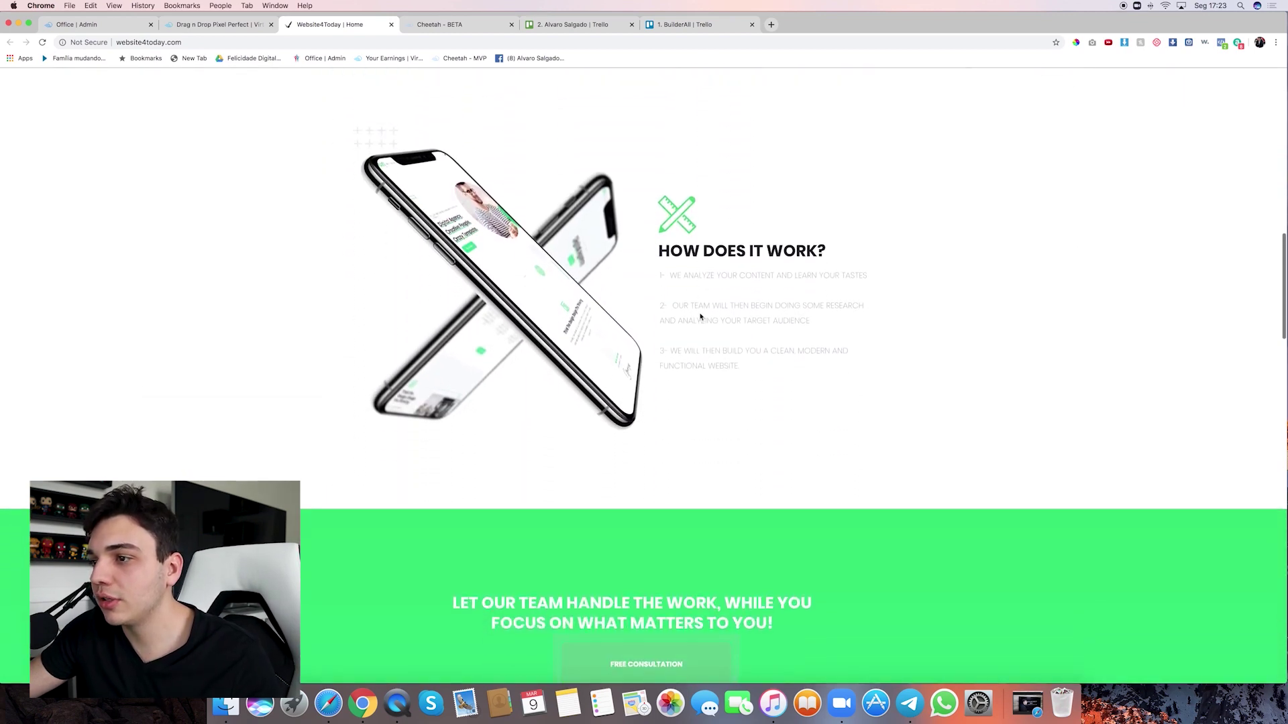
scroll(698, 400, "down", 2)
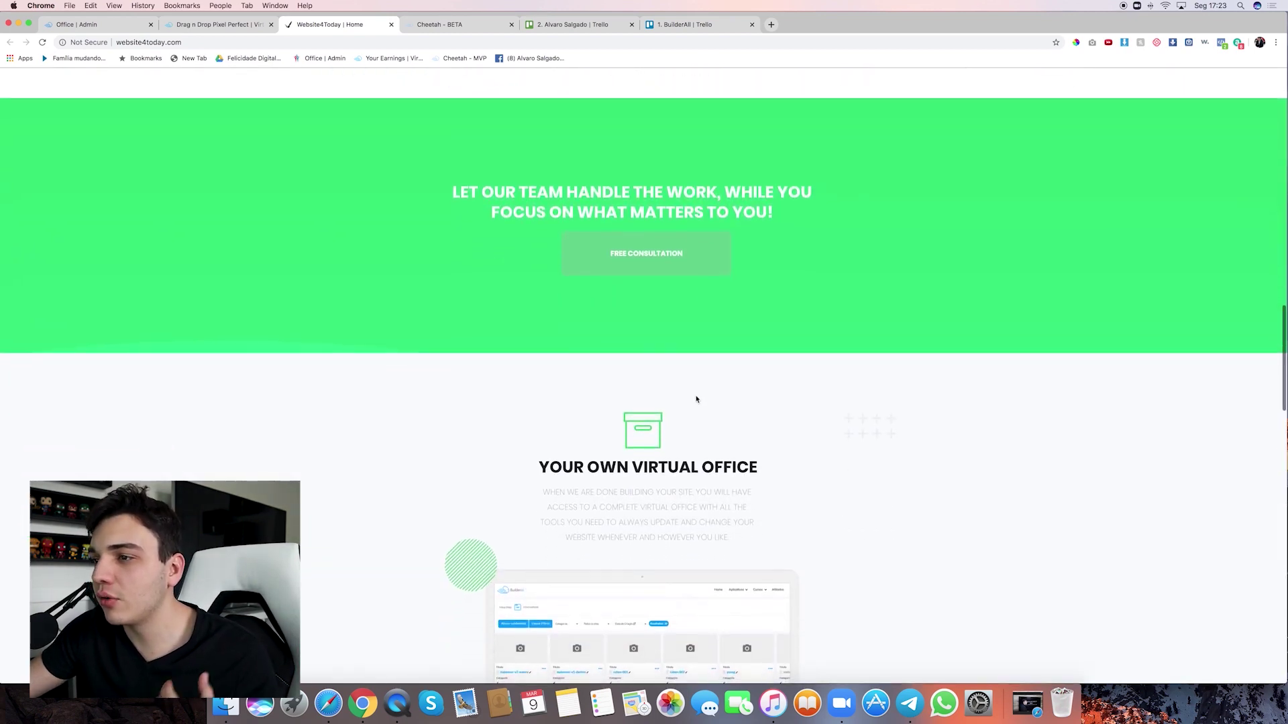
scroll(696, 399, "down", 10)
scroll(696, 400, "down", 8)
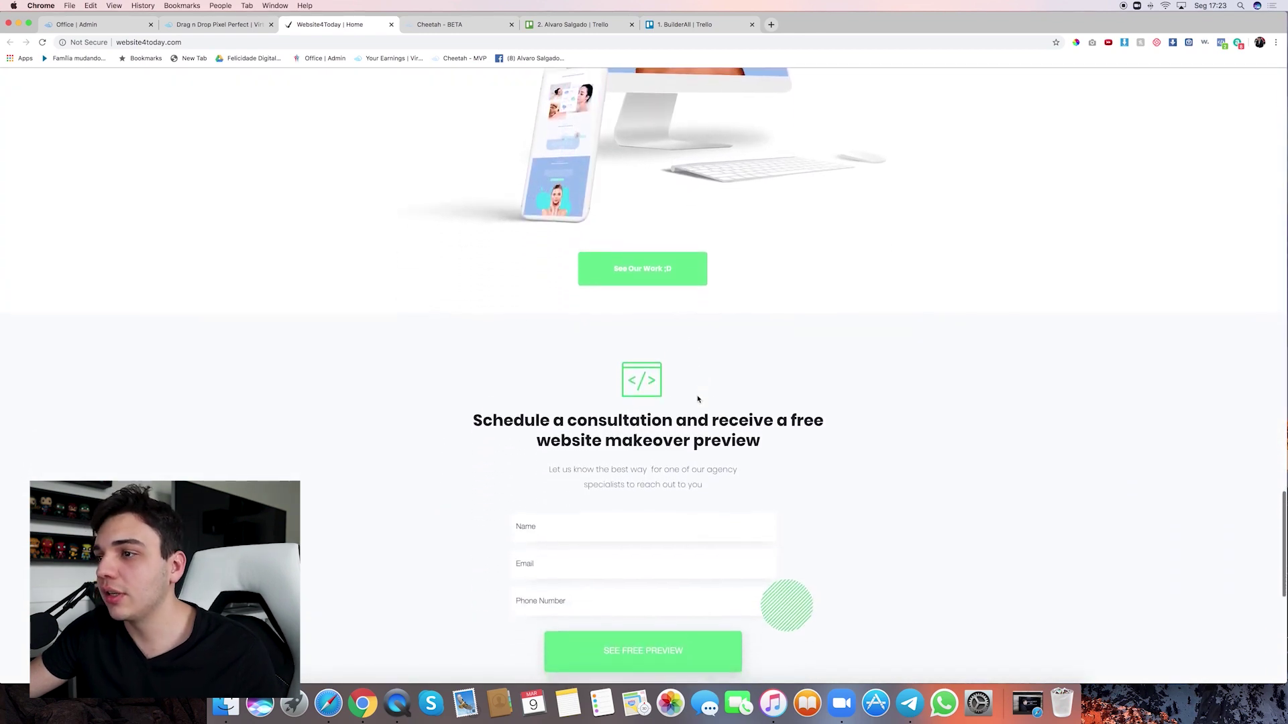
scroll(697, 396, "up", 15)
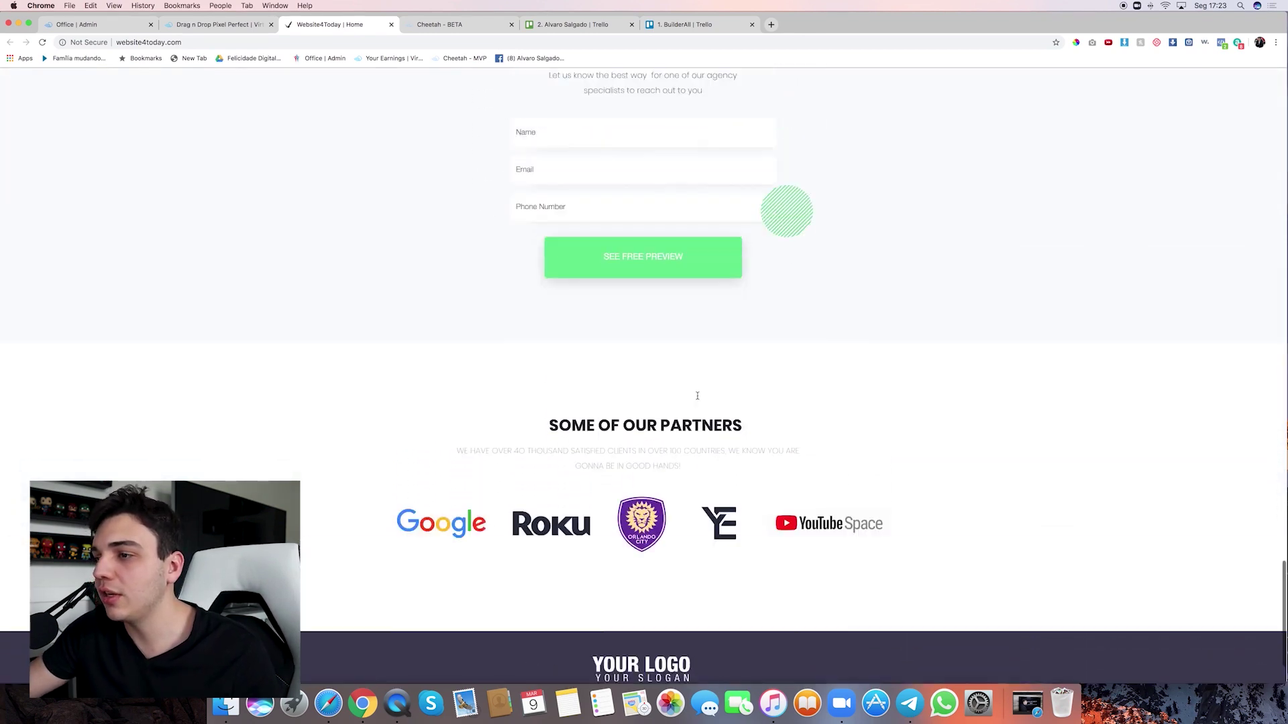
scroll(697, 399, "up", 5)
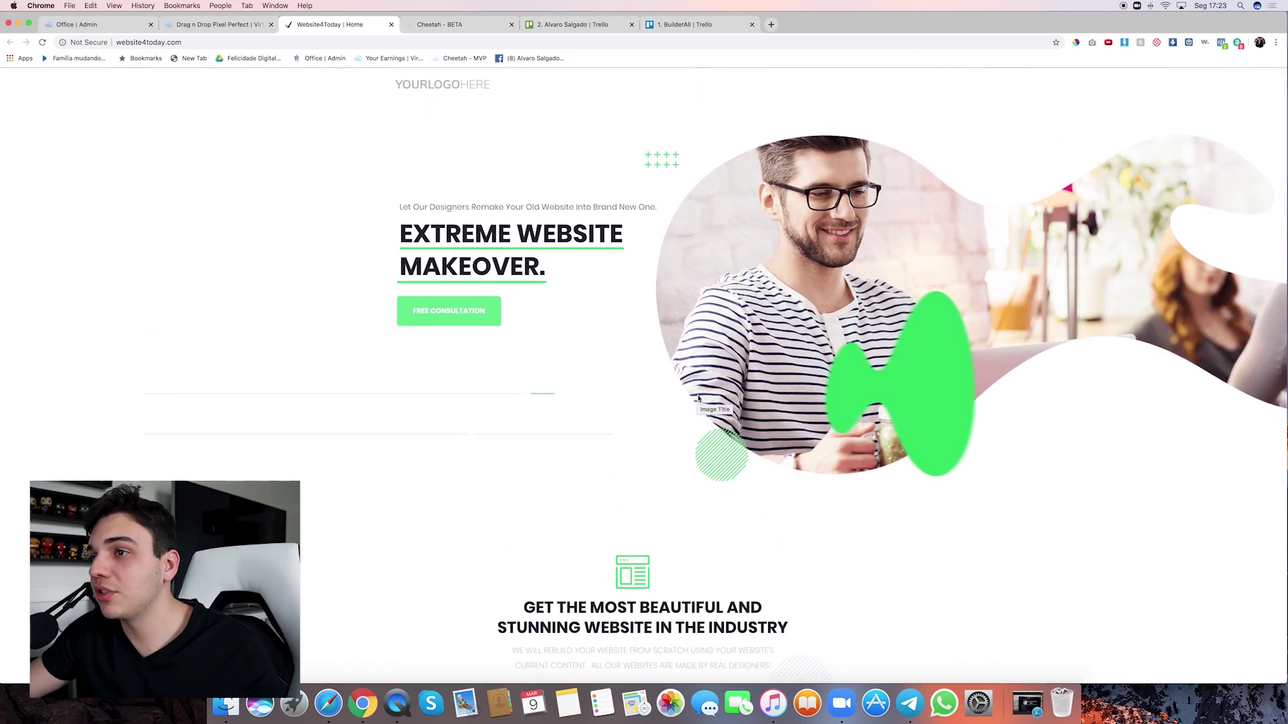
scroll(697, 398, "down", 3)
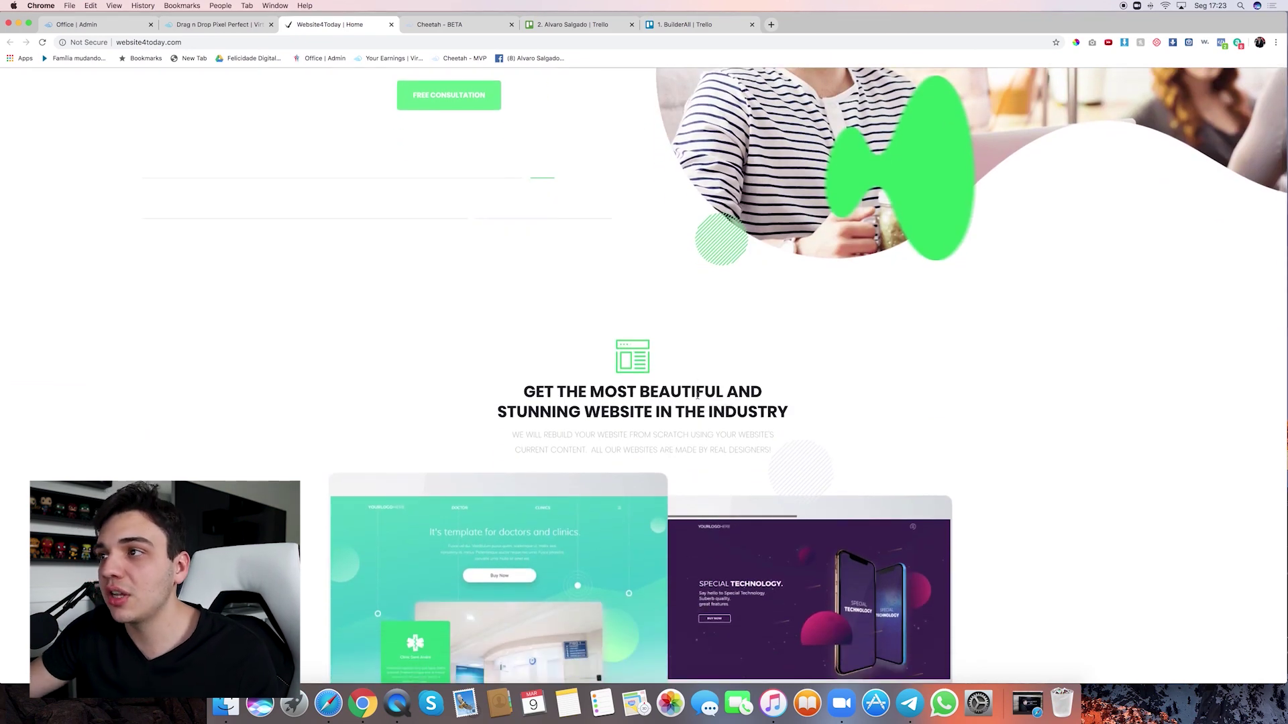
scroll(698, 396, "up", 2)
scroll(488, 274, "down", 1)
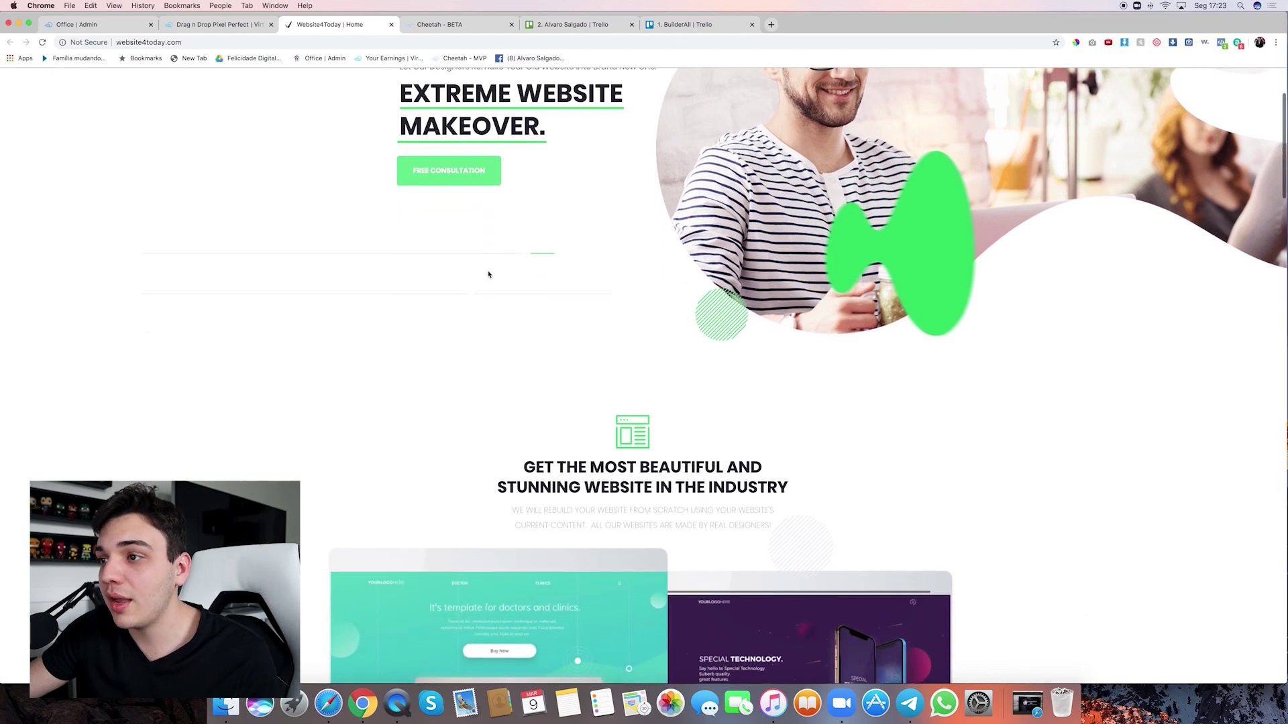
scroll(488, 273, "down", 10)
scroll(509, 268, "up", 6)
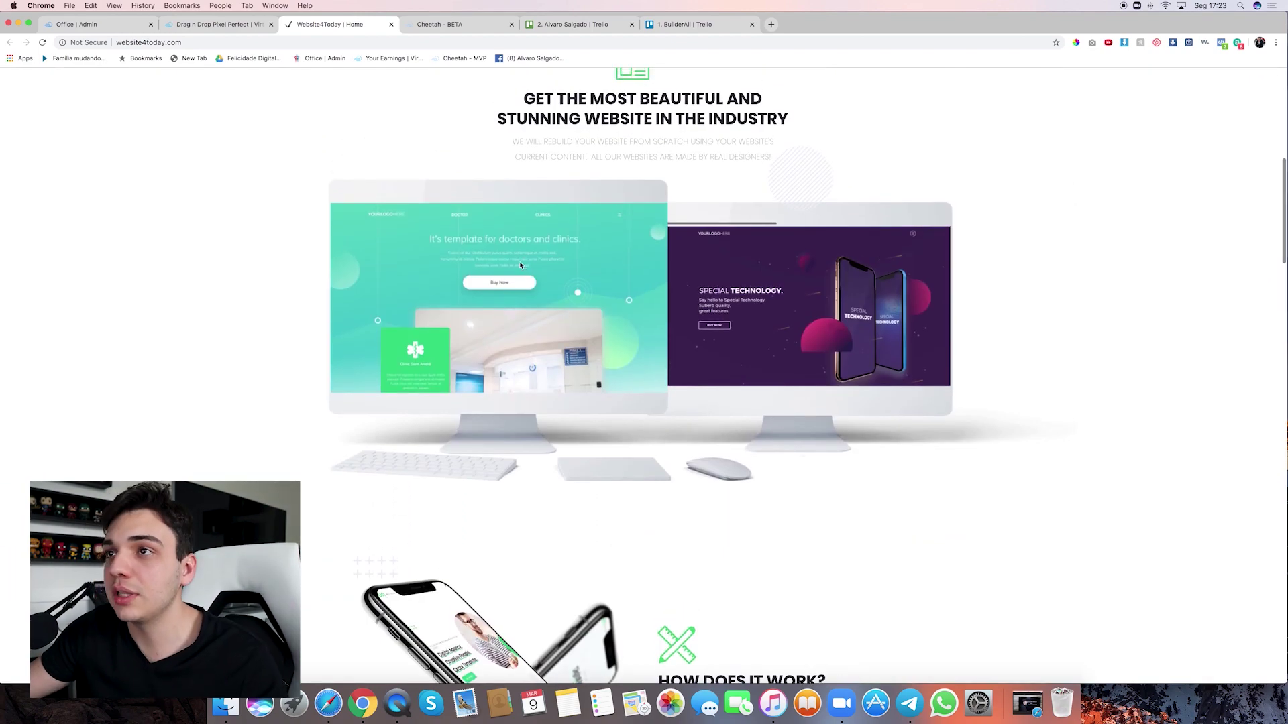
scroll(522, 265, "up", 7)
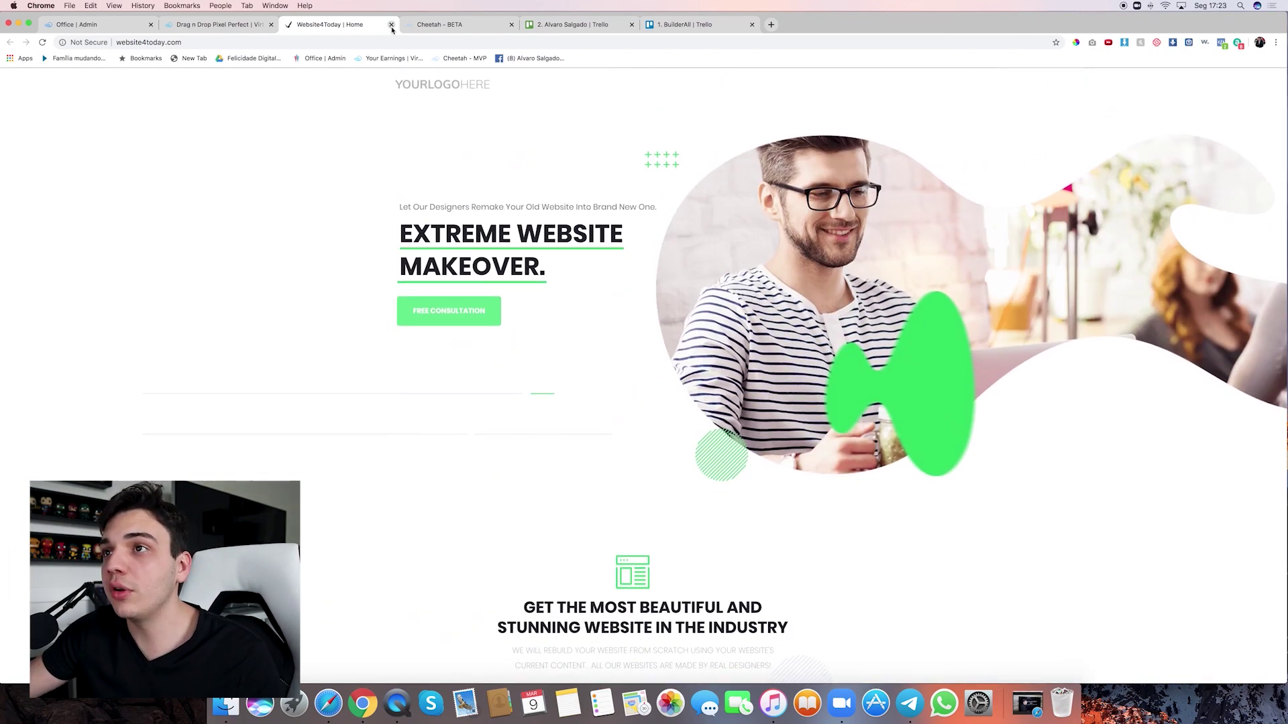
left_click(391, 25)
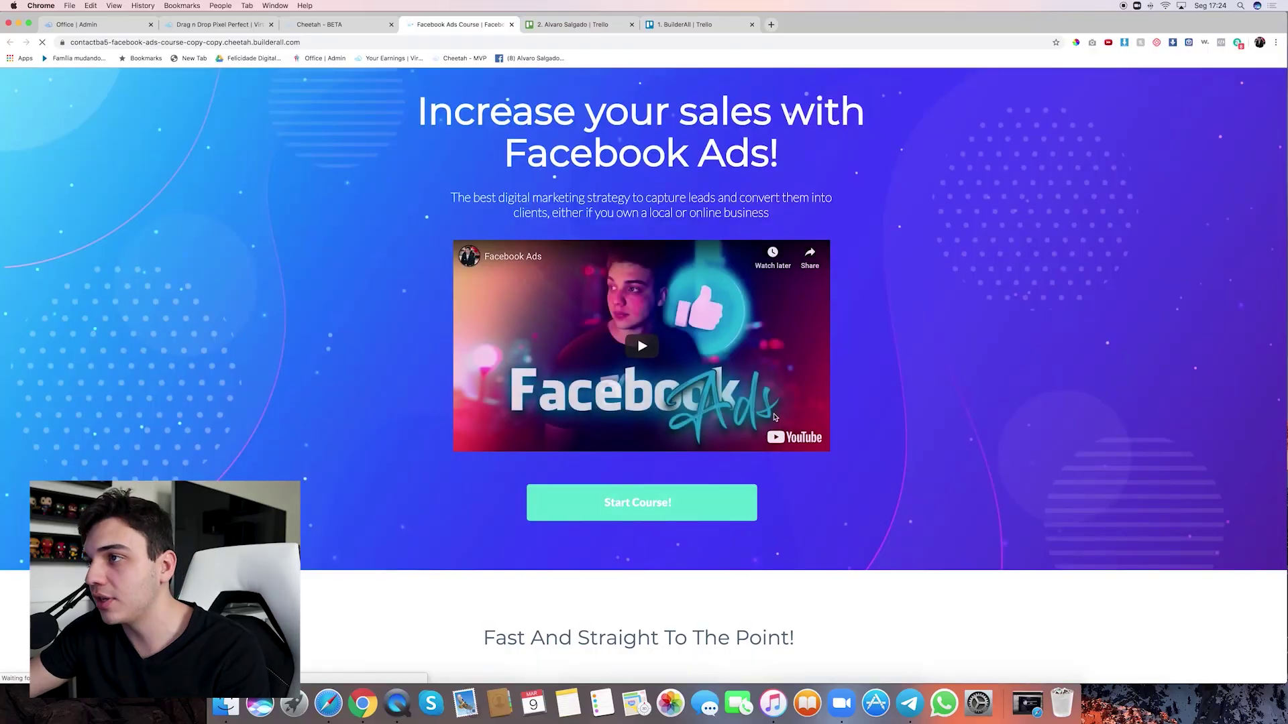
Examine the Facebook Ads course sales page, including its lesson cards, course package, instructor and investment sections
scroll(901, 400, "down", 20)
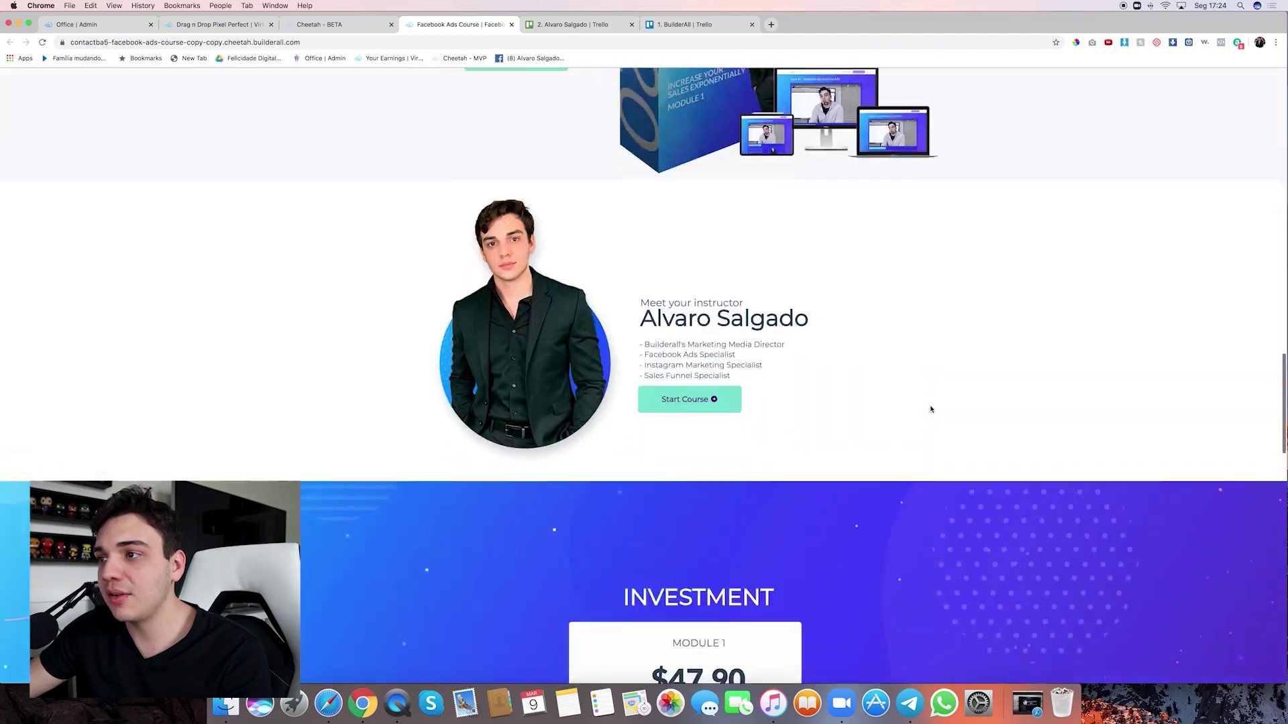
scroll(930, 408, "down", 10)
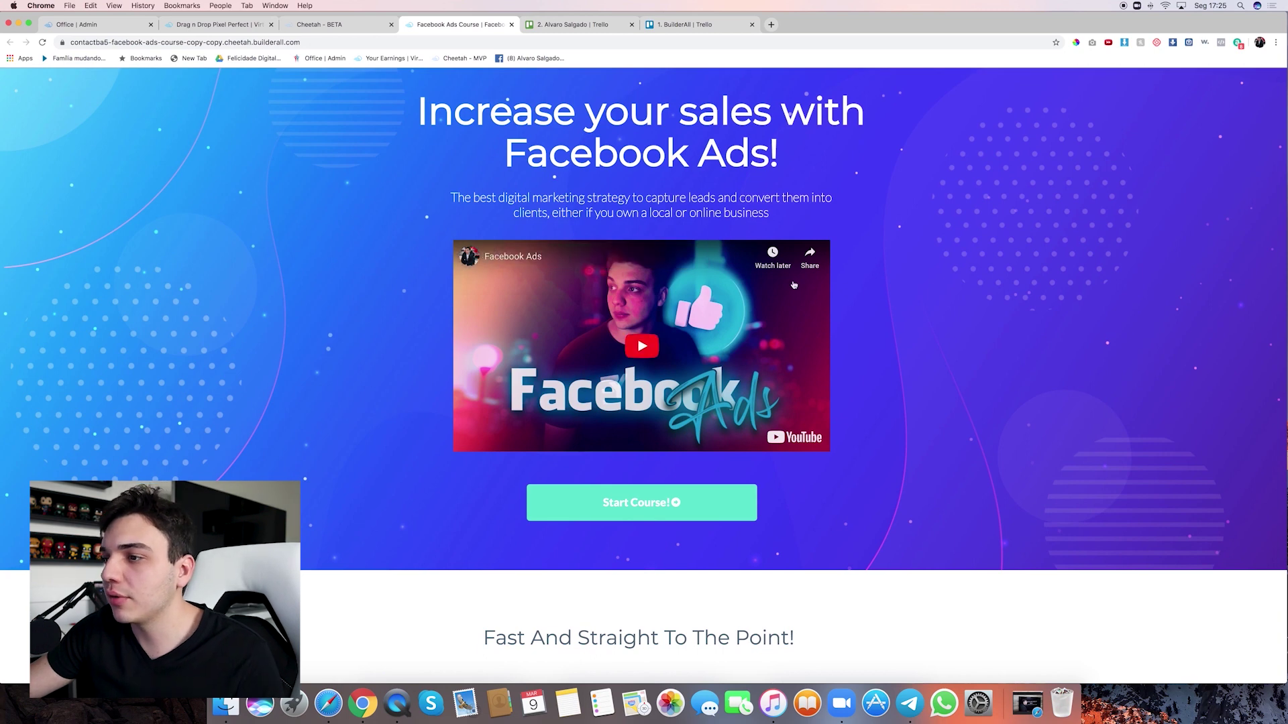
scroll(863, 392, "down", 9)
scroll(863, 393, "up", 3)
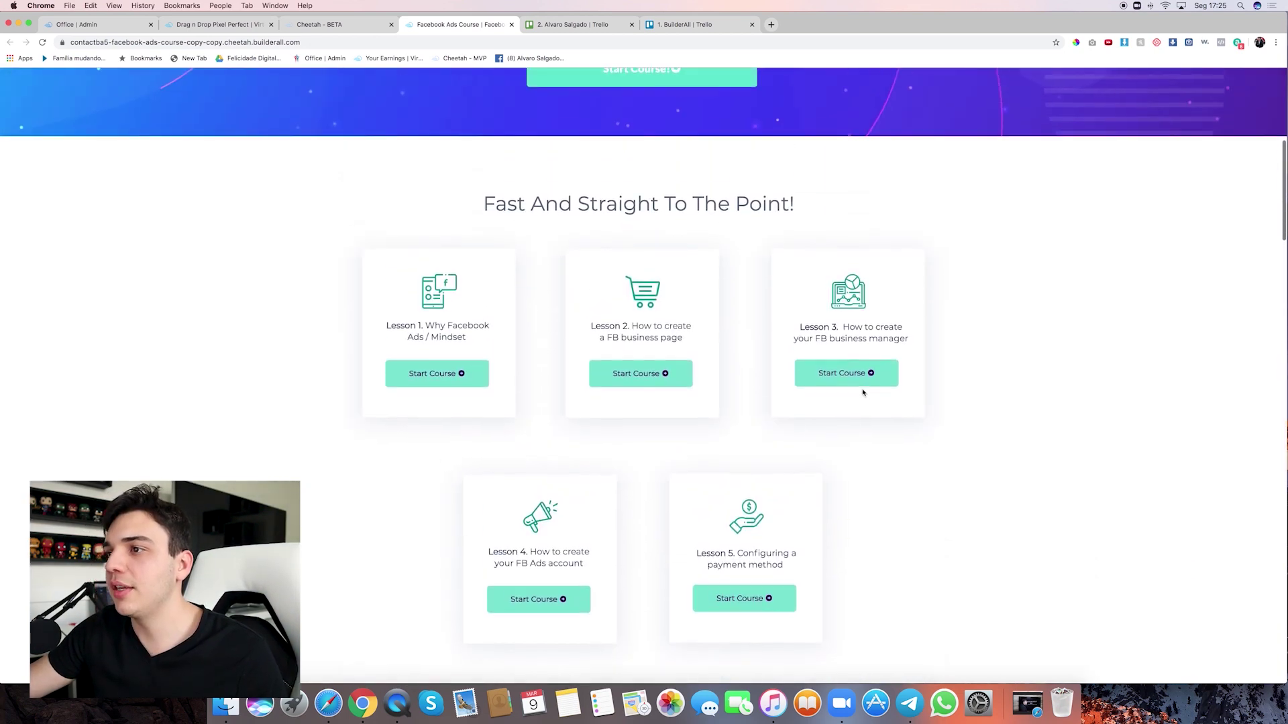
scroll(515, 195, "down", 1)
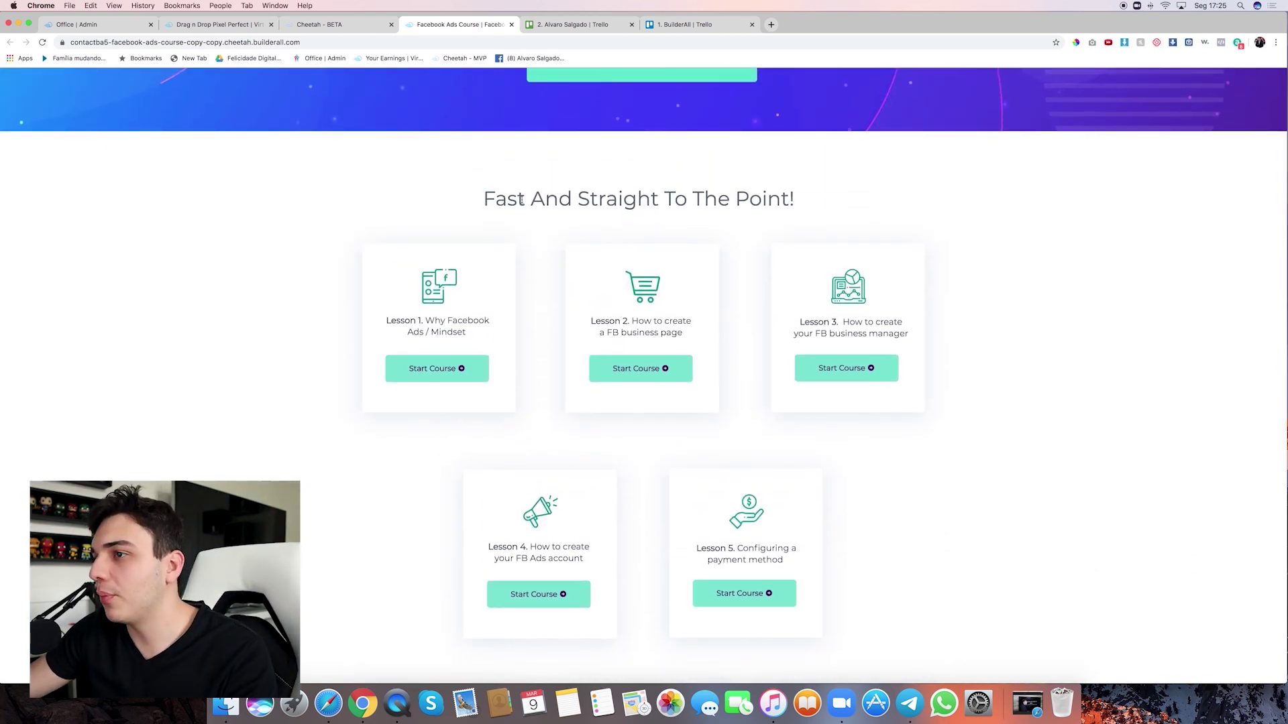
scroll(710, 567, "down", 5)
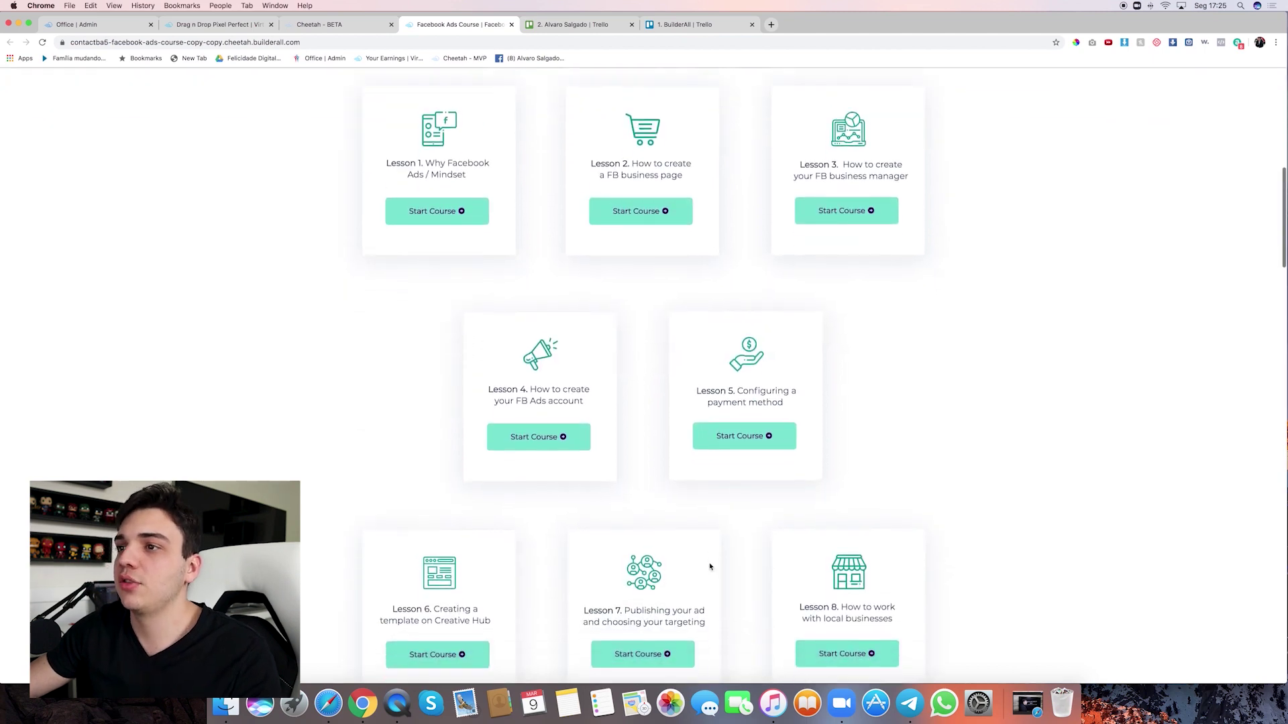
scroll(707, 568, "down", 3)
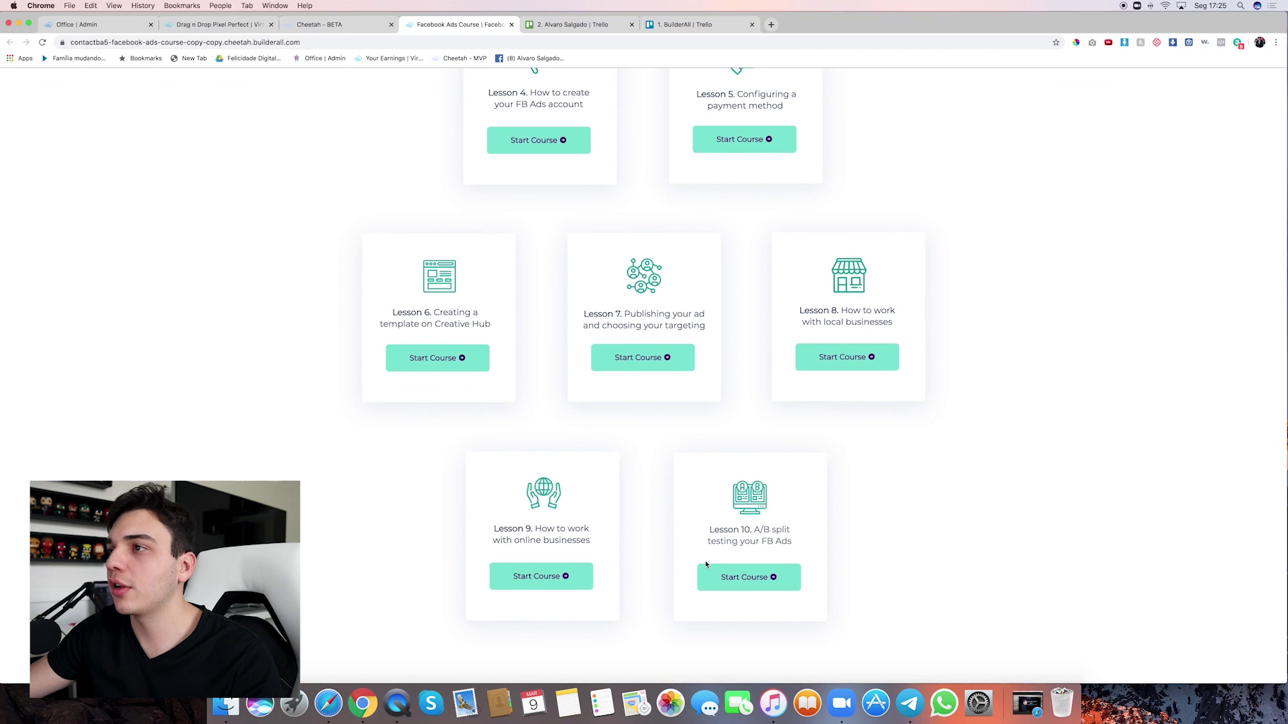
scroll(705, 565, "down", 2)
scroll(726, 440, "up", 10)
scroll(728, 439, "down", 5)
scroll(780, 465, "down", 12)
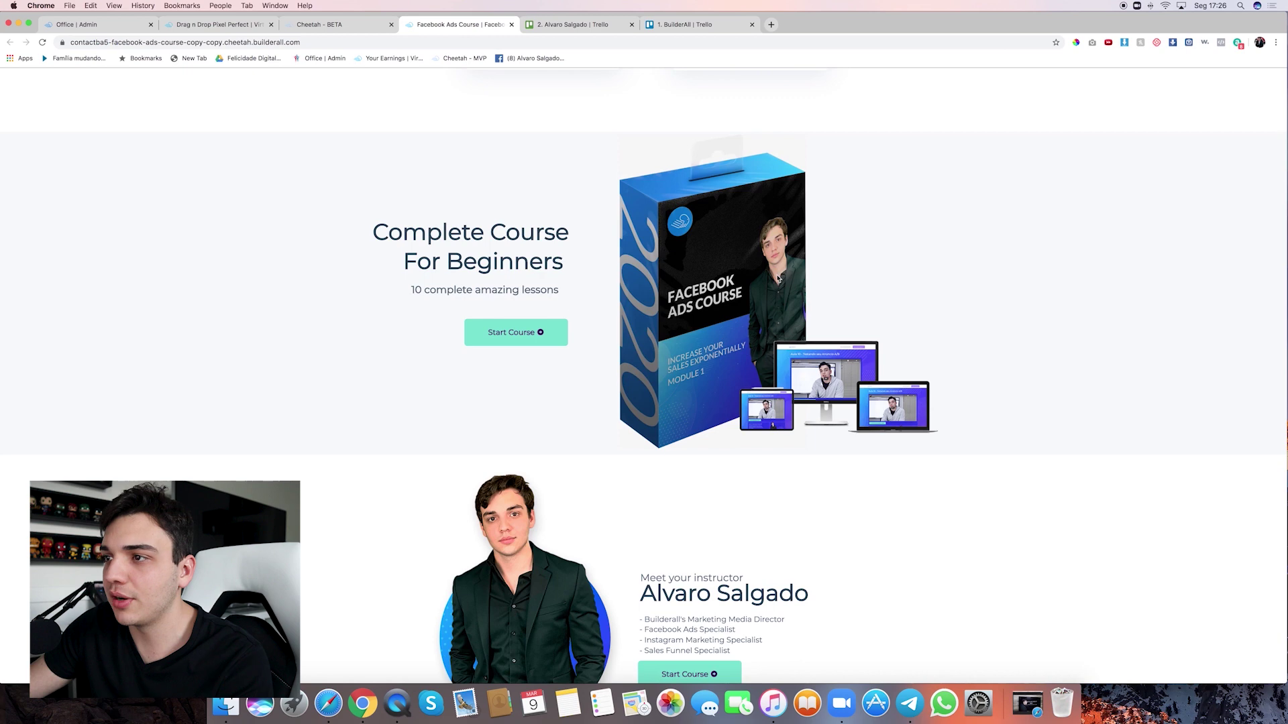
Examine the Facebook Ads course page from the course package through the instructor profile to the first investment section
scroll(780, 273, "down", 5)
scroll(718, 326, "up", 4)
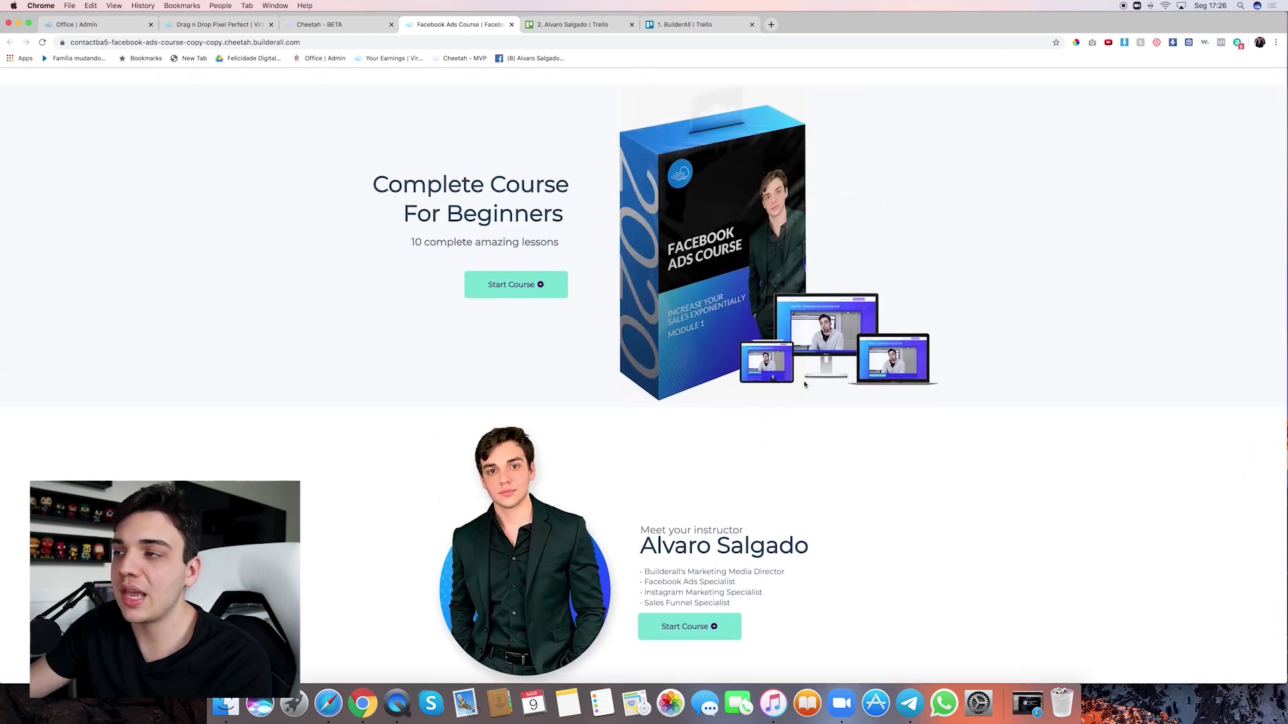
scroll(795, 366, "down", 2)
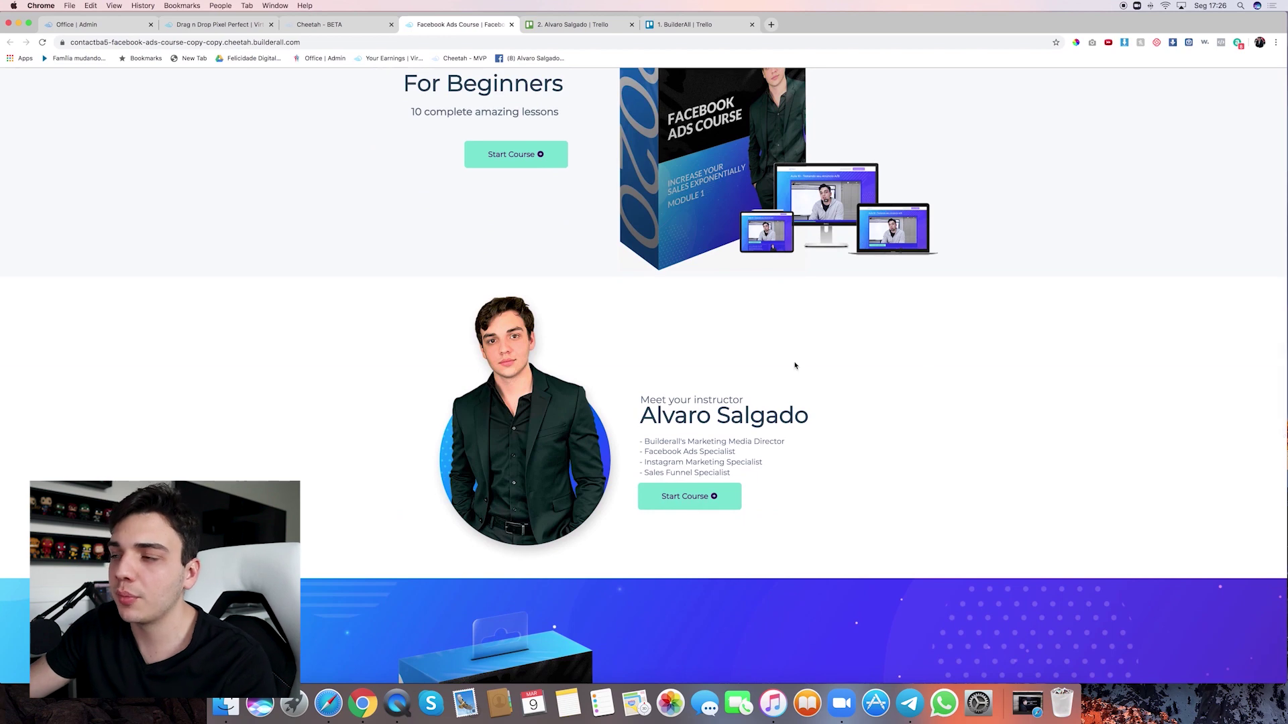
scroll(797, 362, "down", 2)
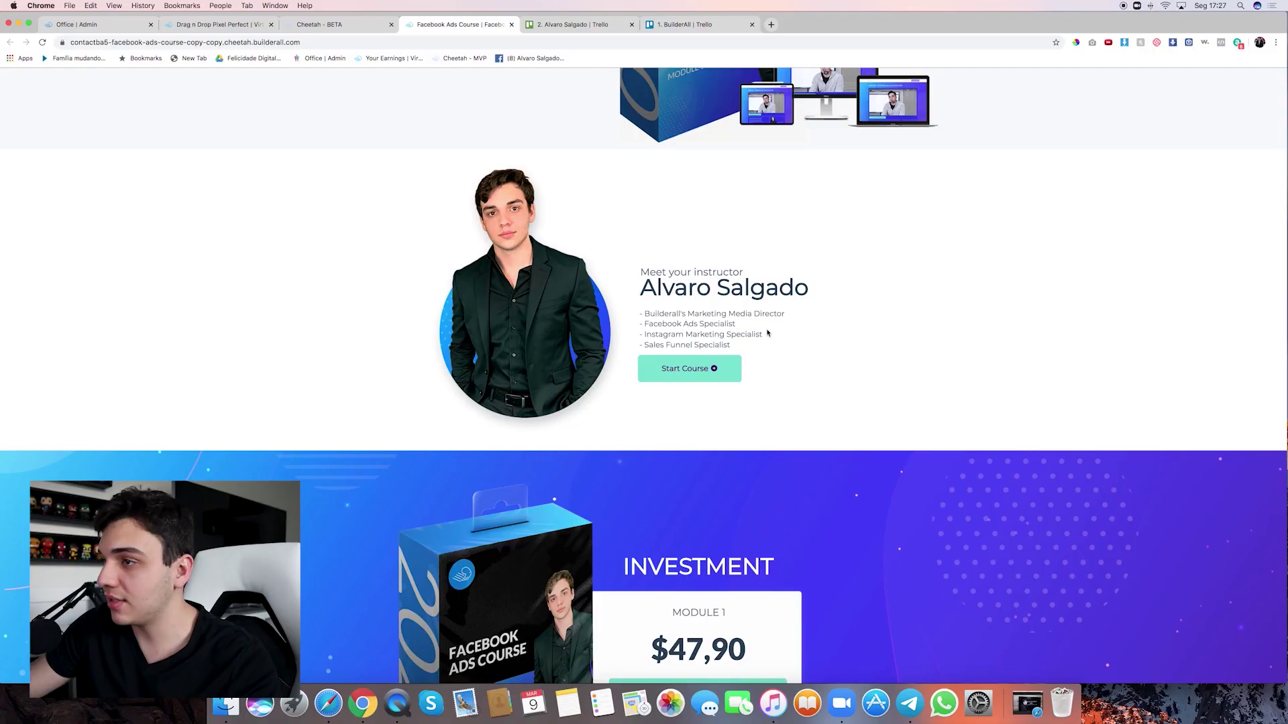
scroll(731, 332, "down", 4)
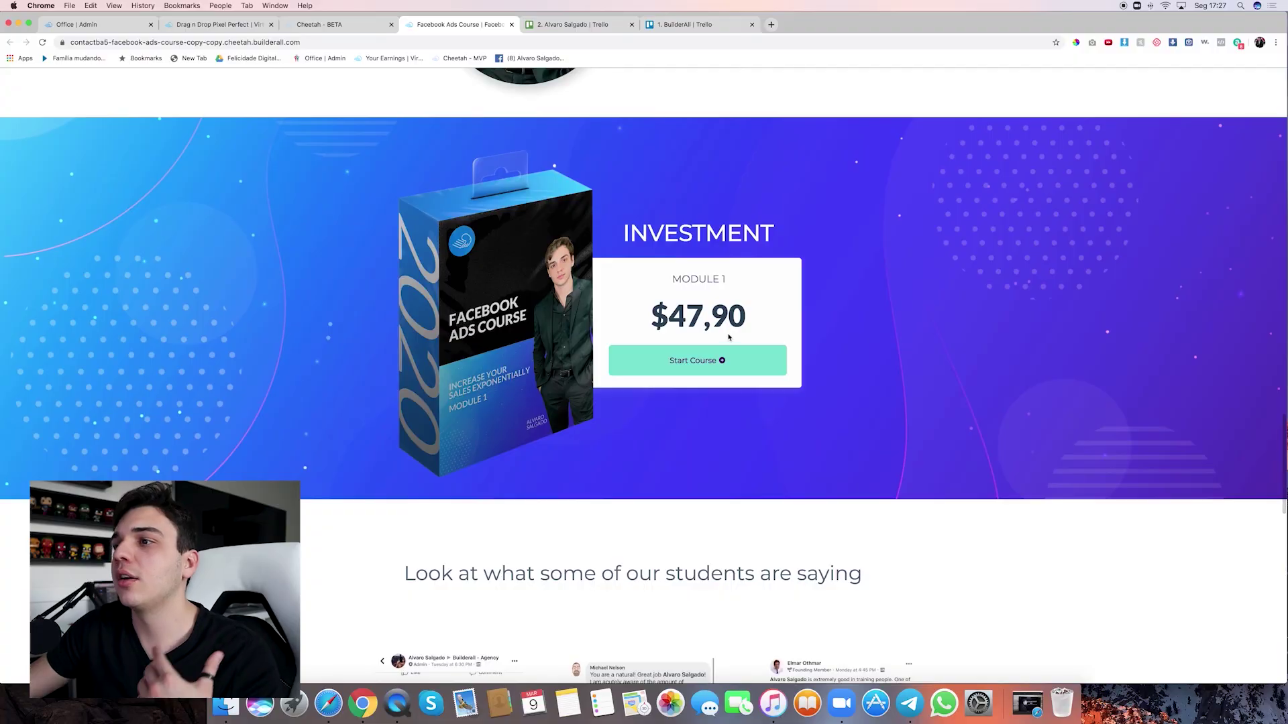
scroll(723, 343, "down", 1)
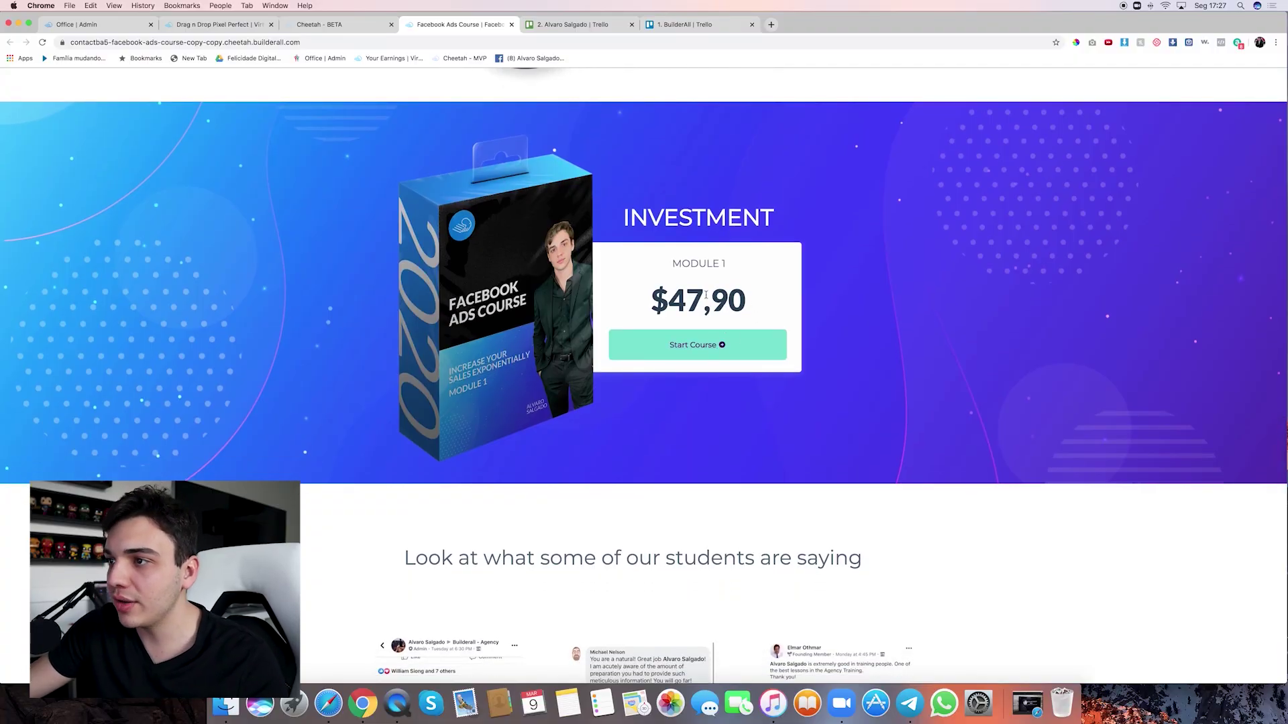
Review the student testimonials and closing investment section, open the Start Course checkout page, and close it
scroll(727, 299, "down", 6)
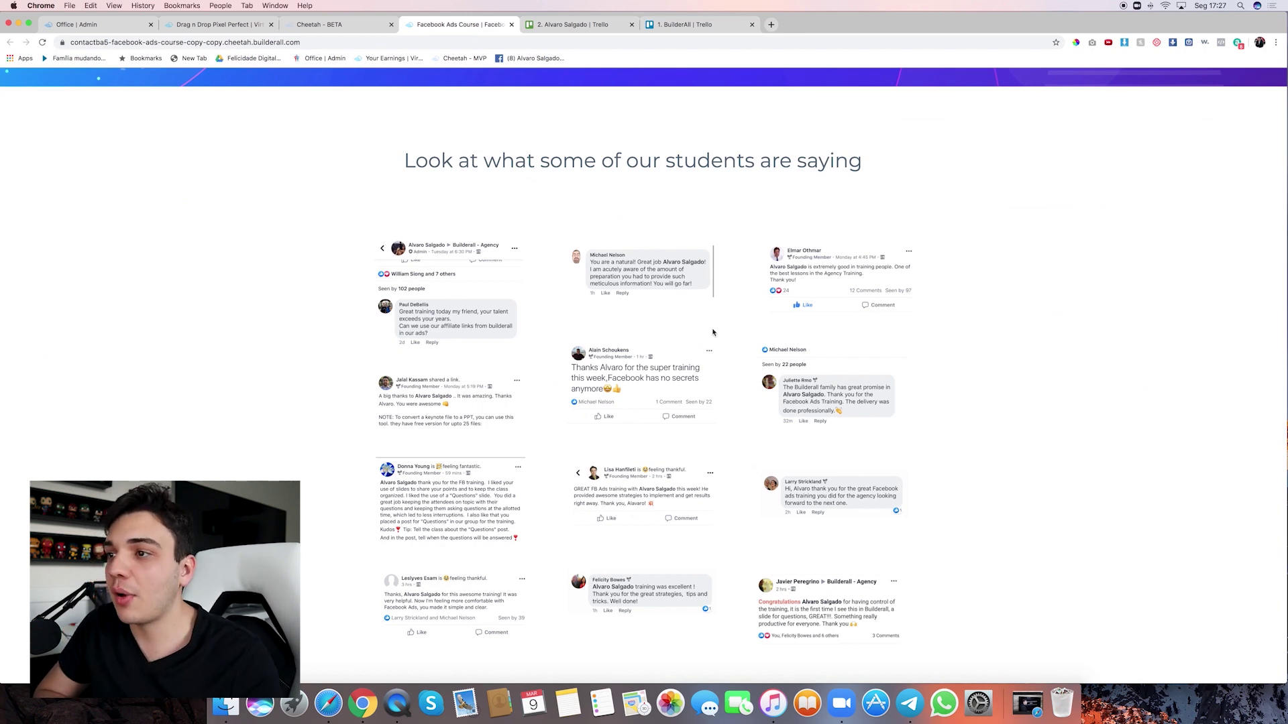
scroll(713, 332, "down", 1)
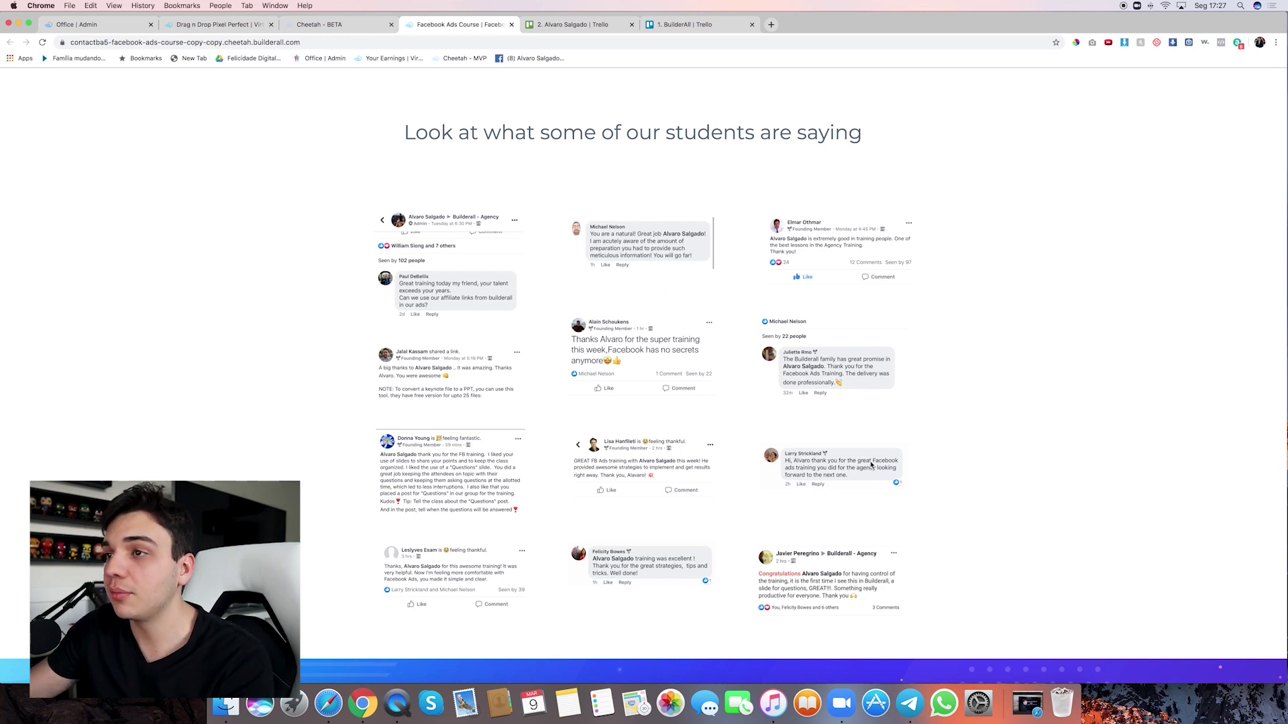
scroll(871, 464, "down", 4)
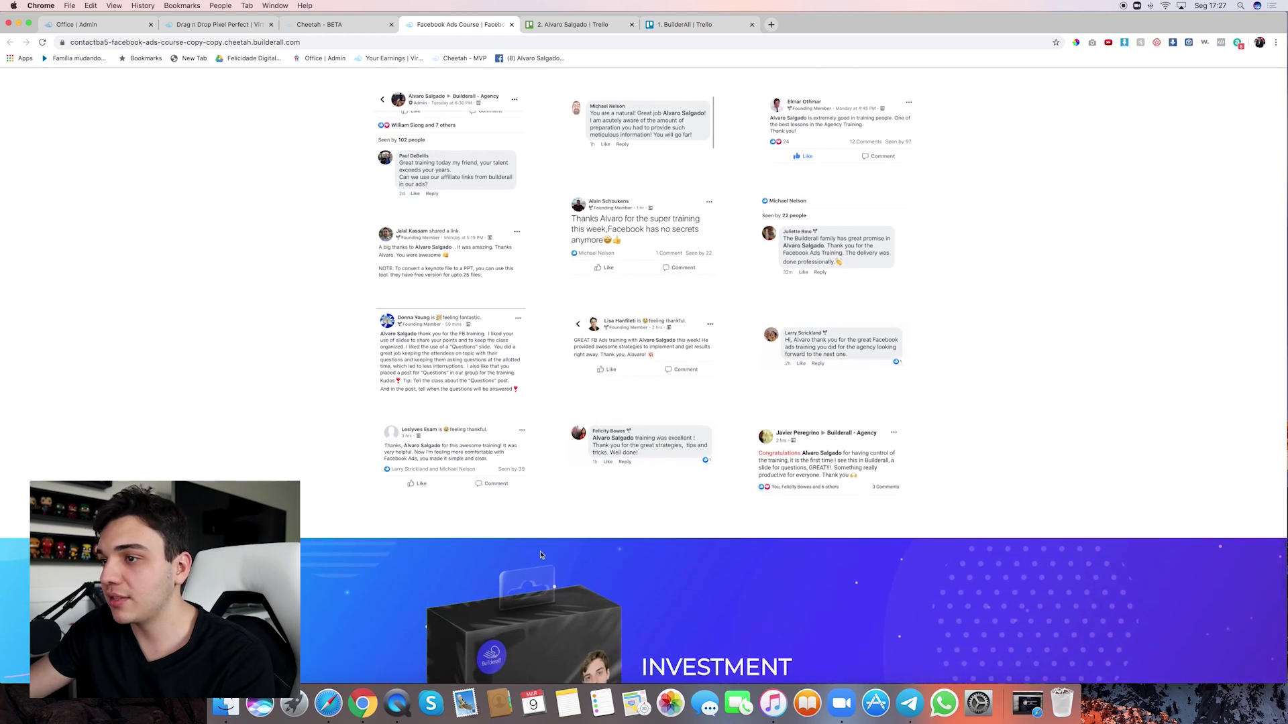
scroll(670, 470, "down", 6)
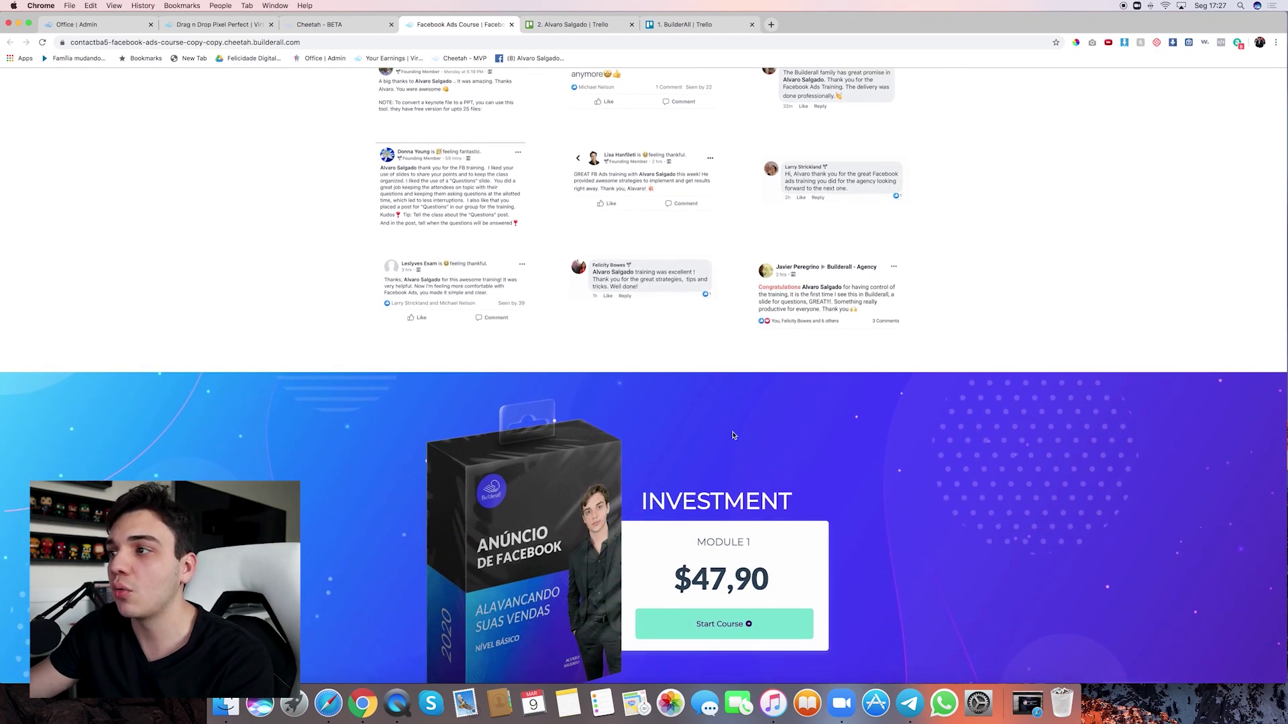
scroll(733, 435, "down", 6)
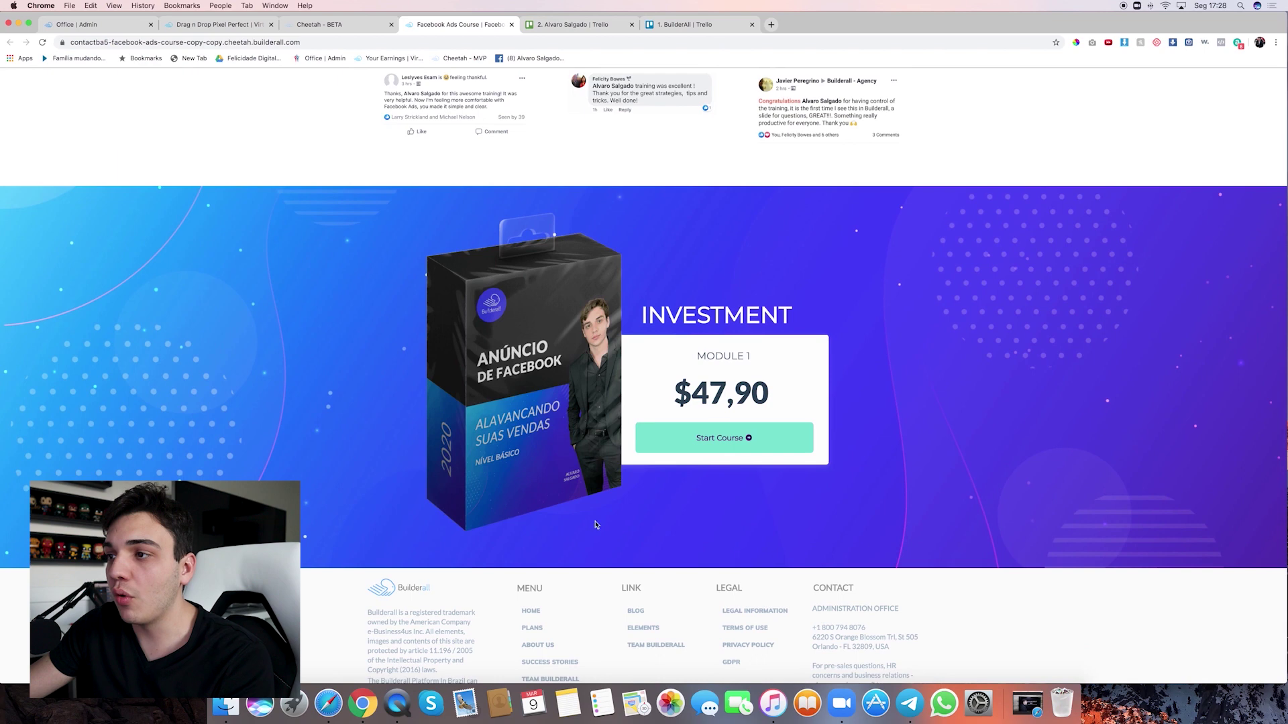
left_click(699, 441)
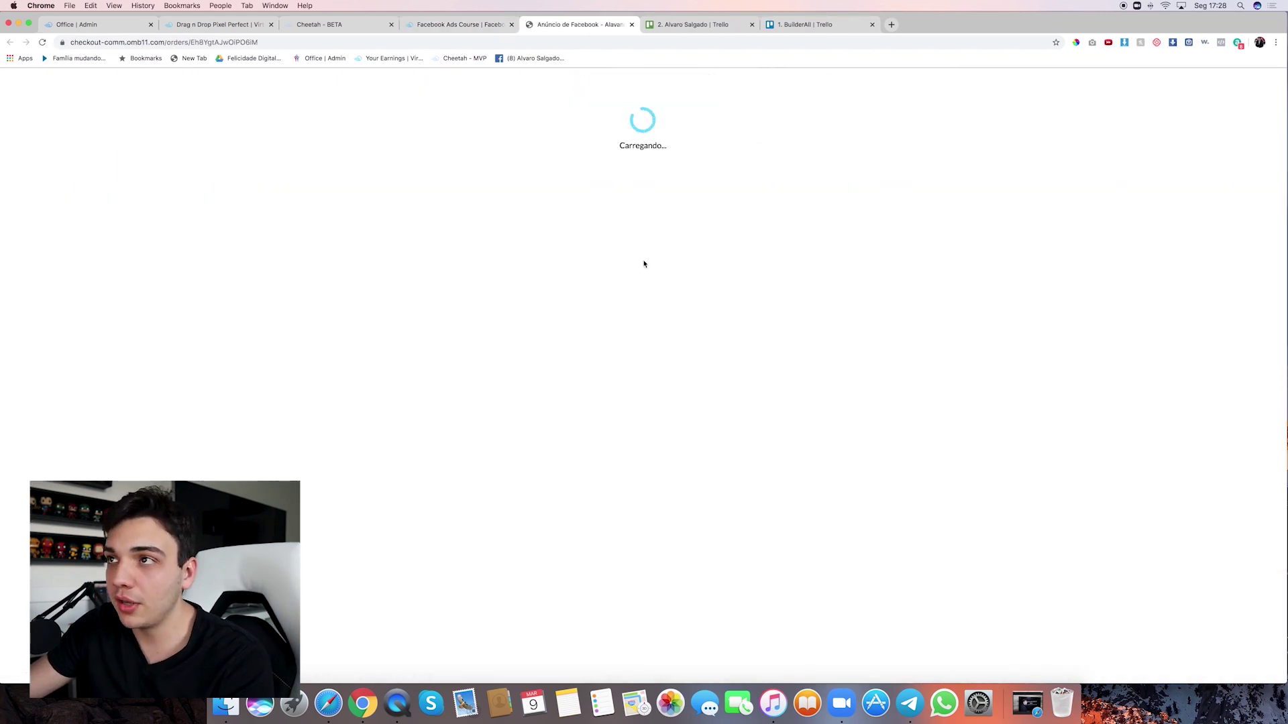
left_click(633, 25)
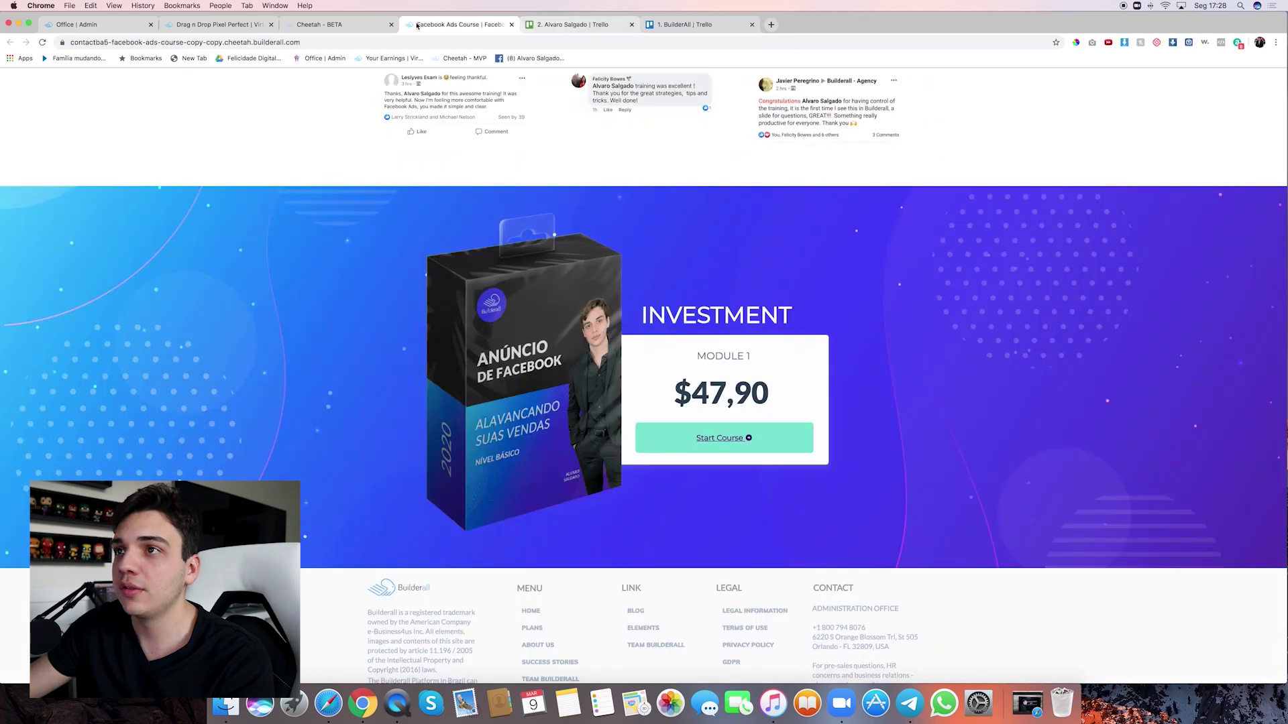
Open the Facebook Ads Course site's thank-you page from the Cheetah site list and follow its Begin Course link
left_click(319, 24)
left_click(771, 397)
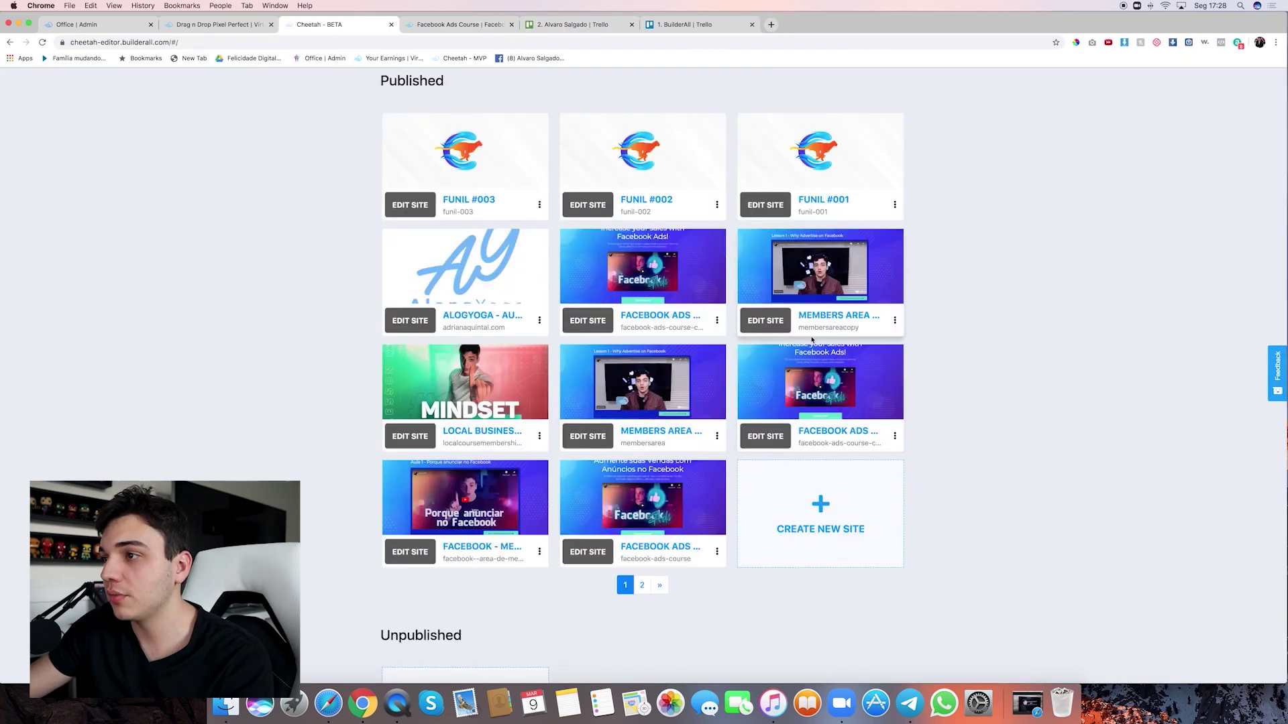
left_click(771, 436)
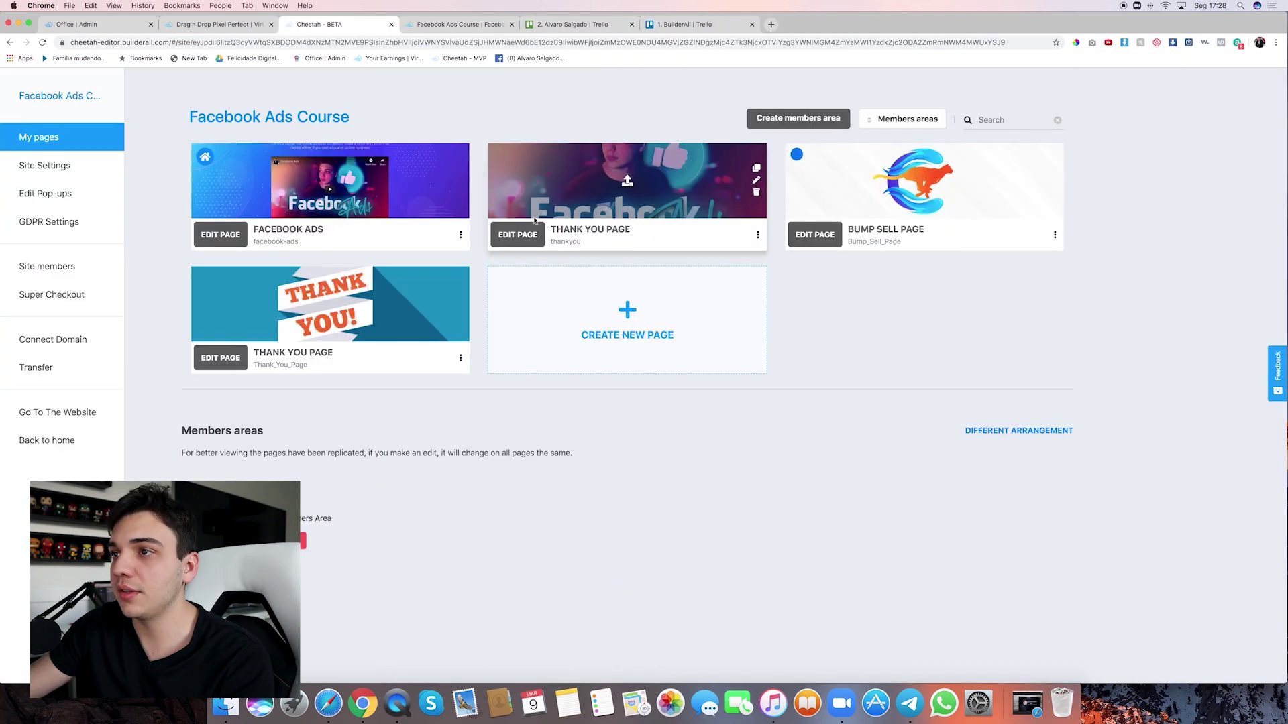
left_click(519, 235)
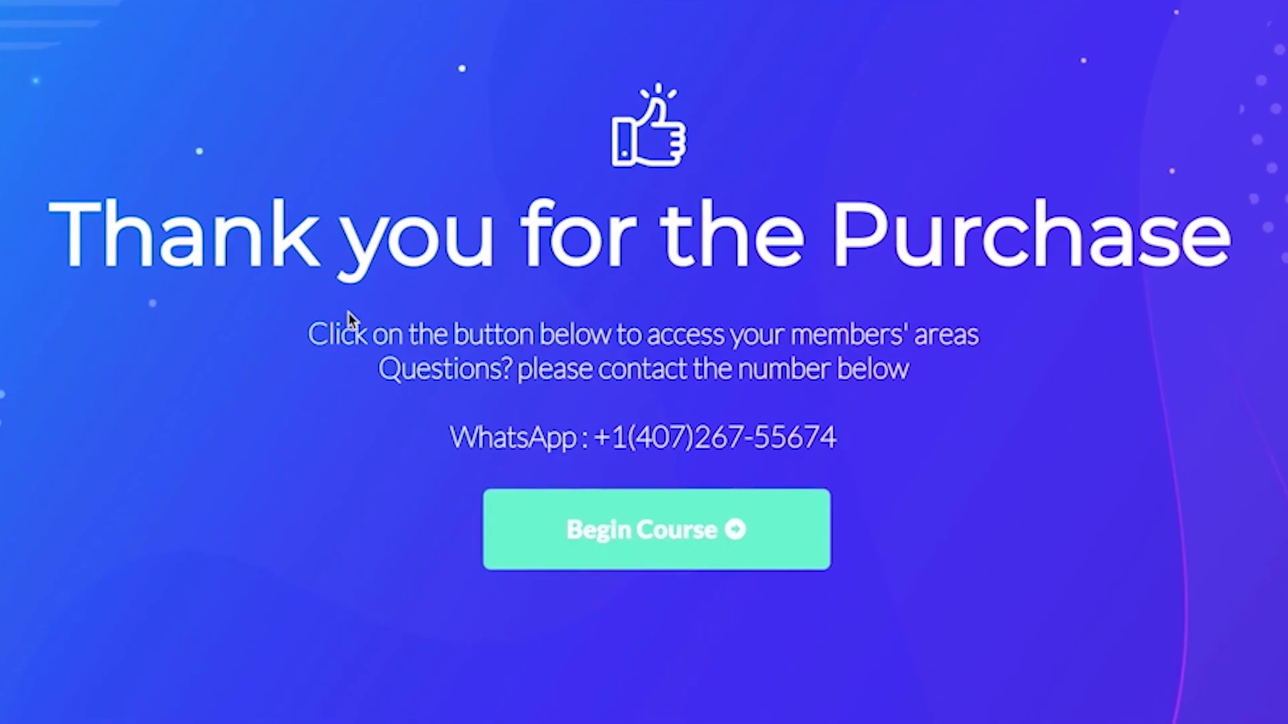
left_click(615, 530)
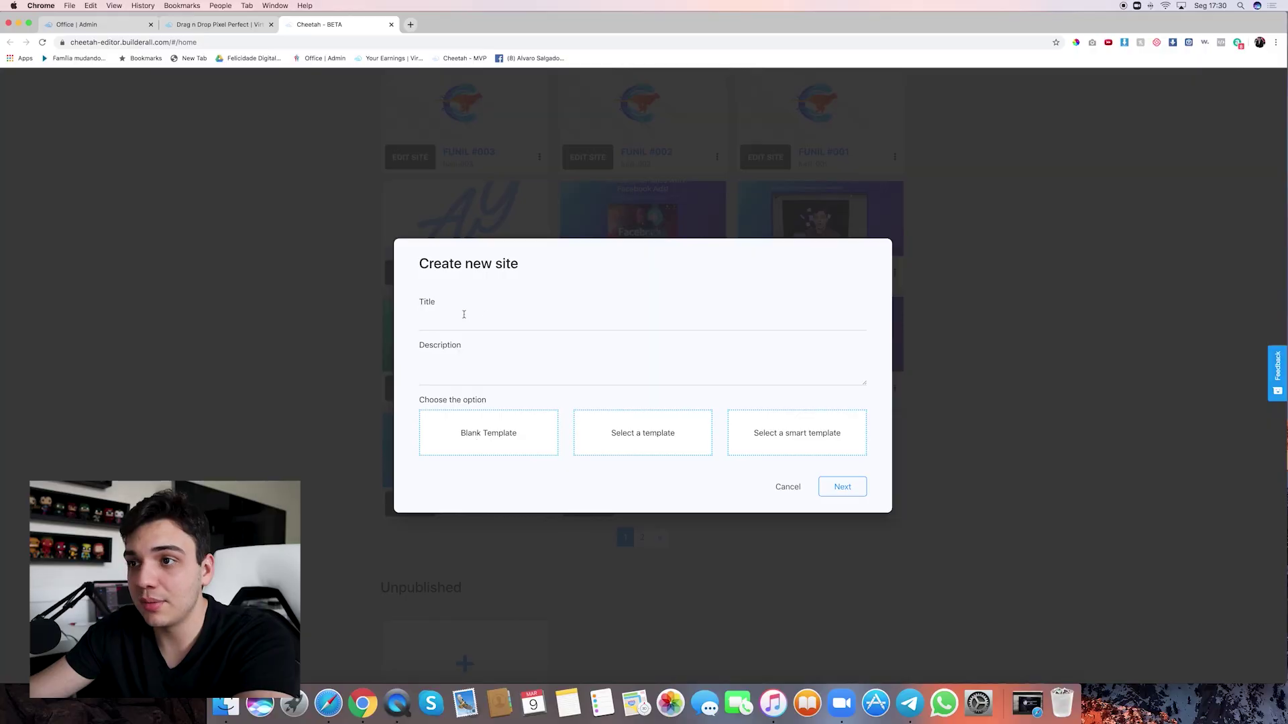
Create a new site from the Blank Template with "facebook ads tutorial" as both title and description
left_click(484, 316)
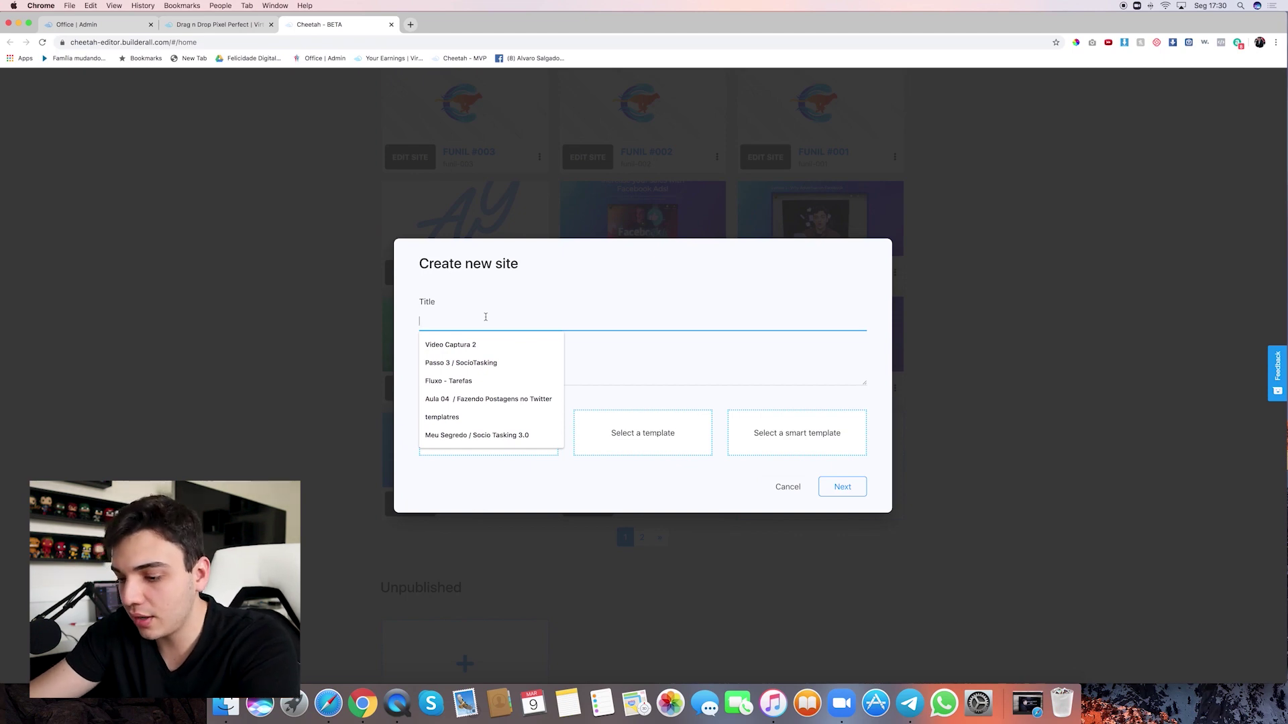
type("fac")
type("e")
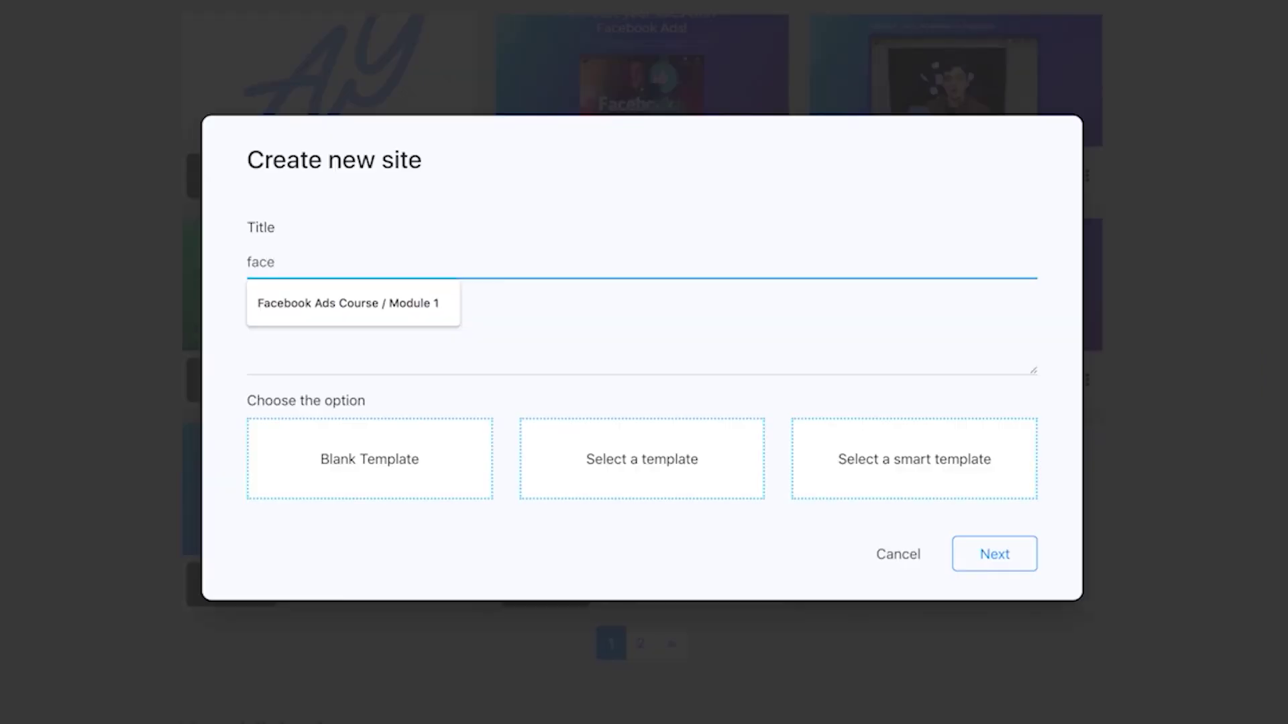
key("Down")
type("book ads tutor")
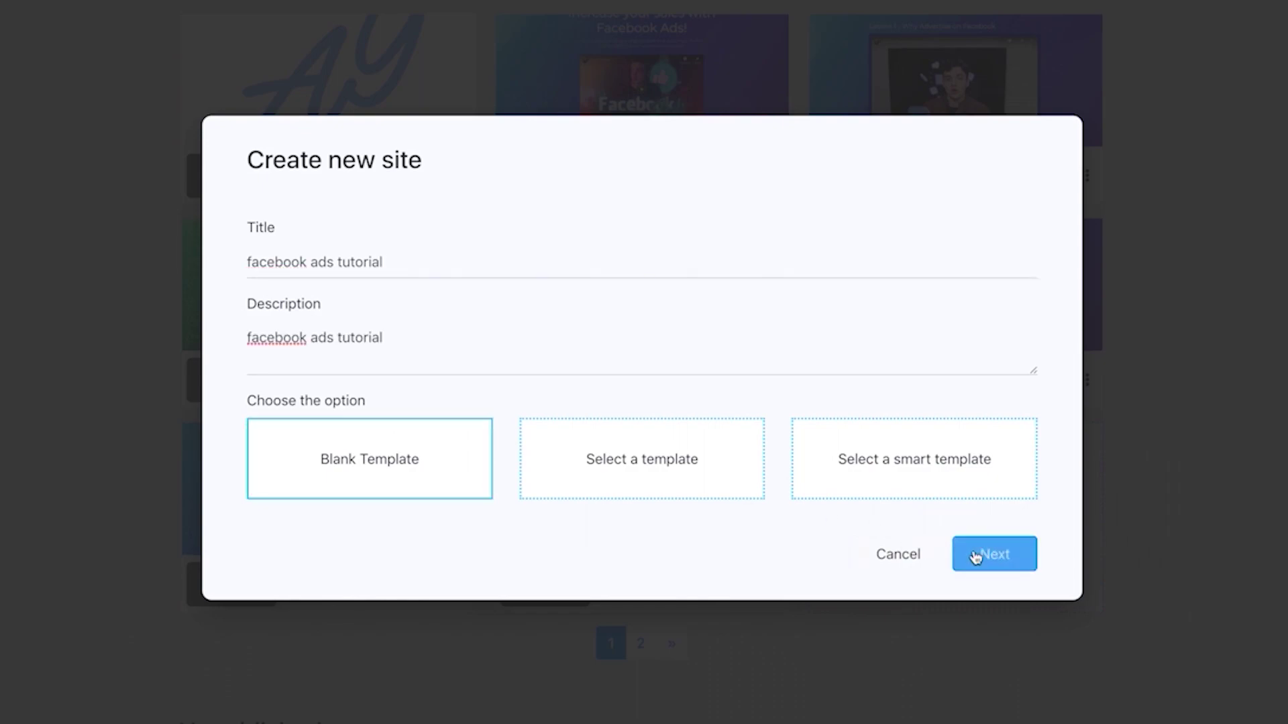
left_click(993, 554)
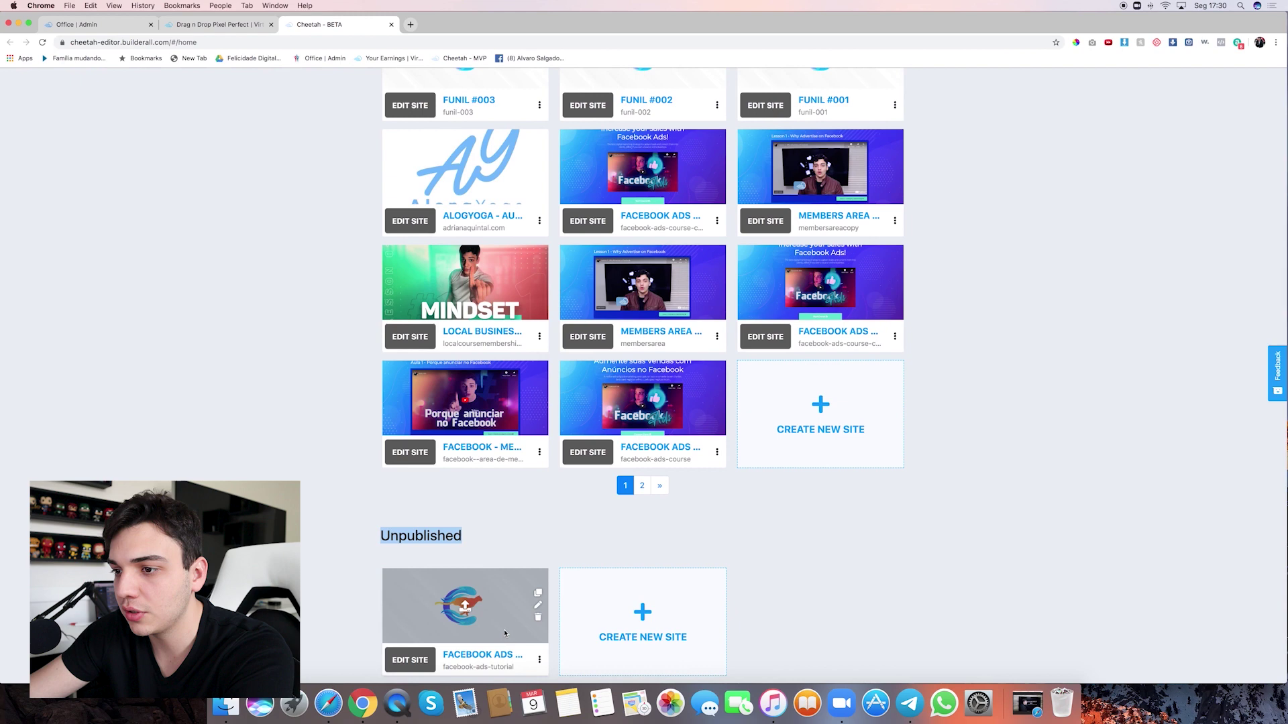
Add a new page to the facebook ads tutorial site with "Thank you page" as its name, title and description, and save it
left_click(406, 660)
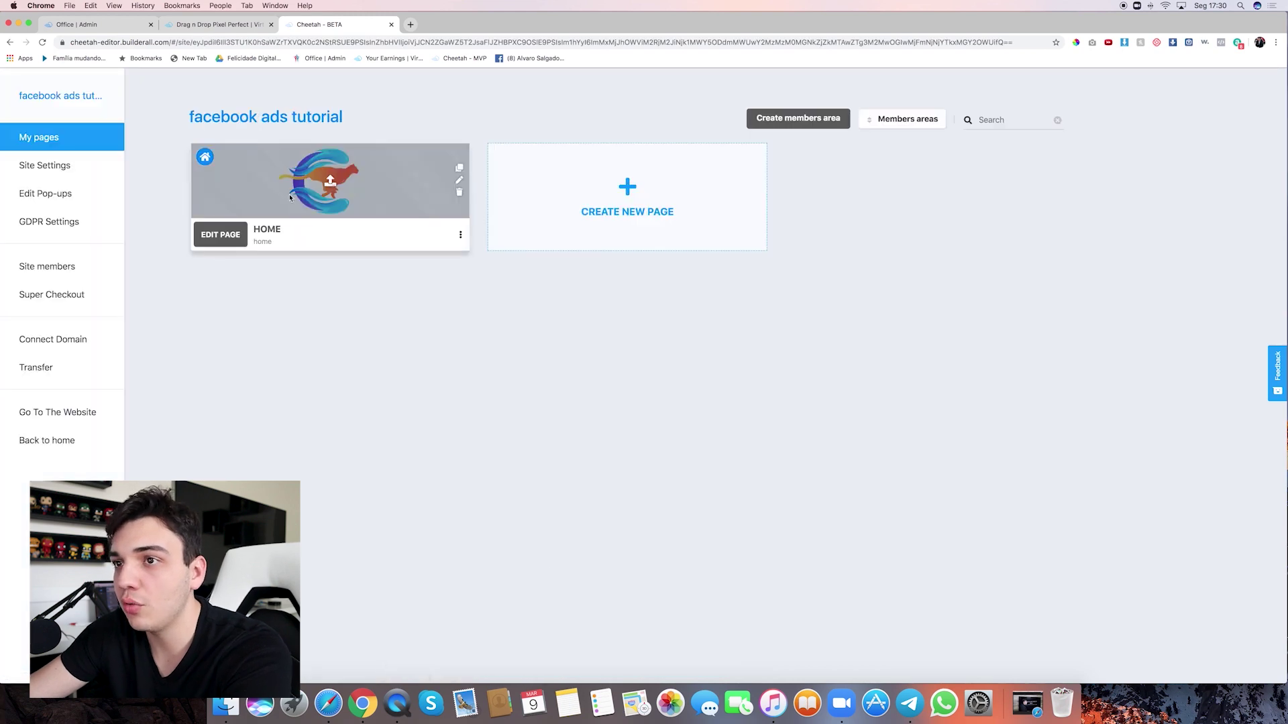
left_click(589, 190)
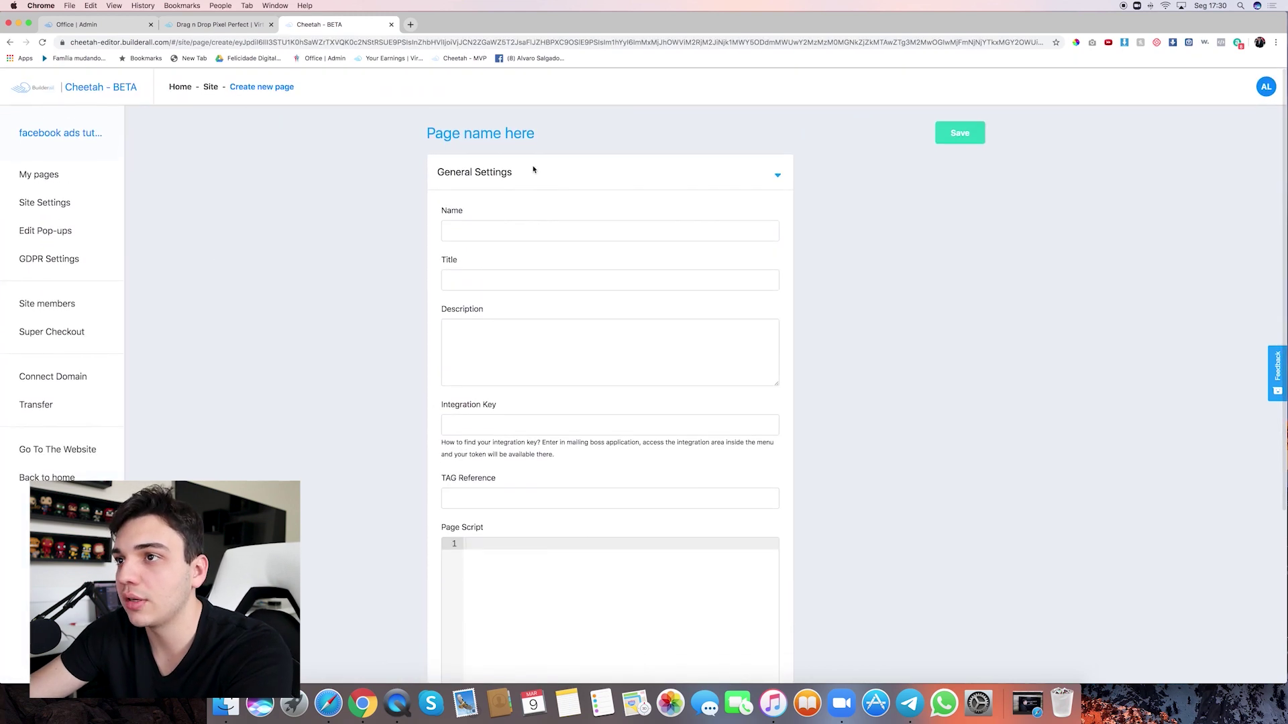
left_click(523, 228)
type("Thank you")
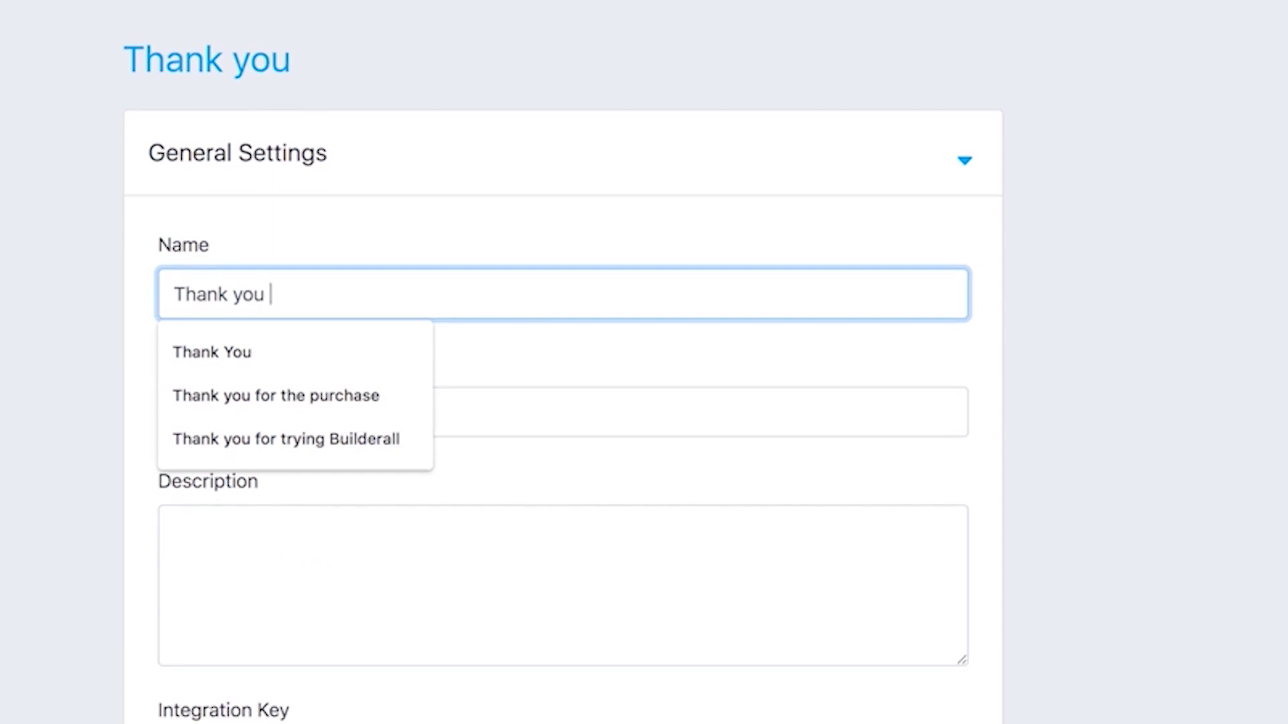
type(" pag")
key("ctrl+a")
key("ctrl+c")
left_click(482, 405)
key("ctrl+v")
left_click(447, 605)
key("ctrl+v")
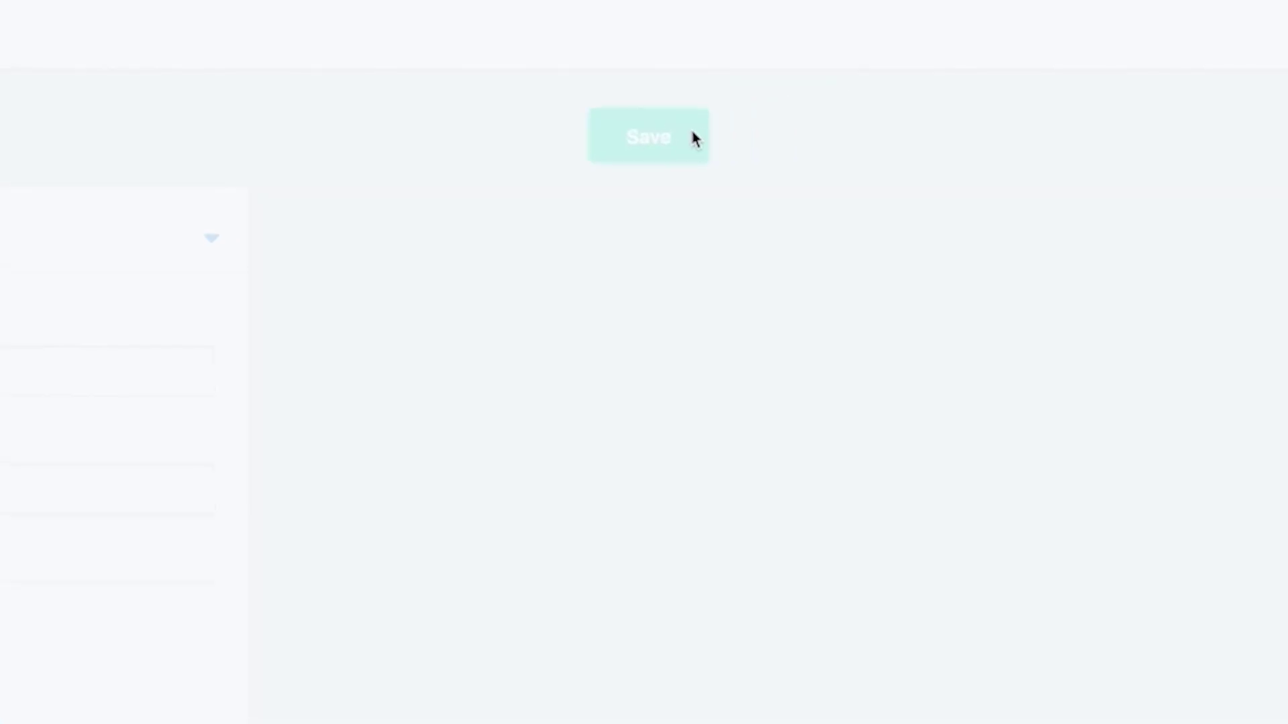
left_click(688, 132)
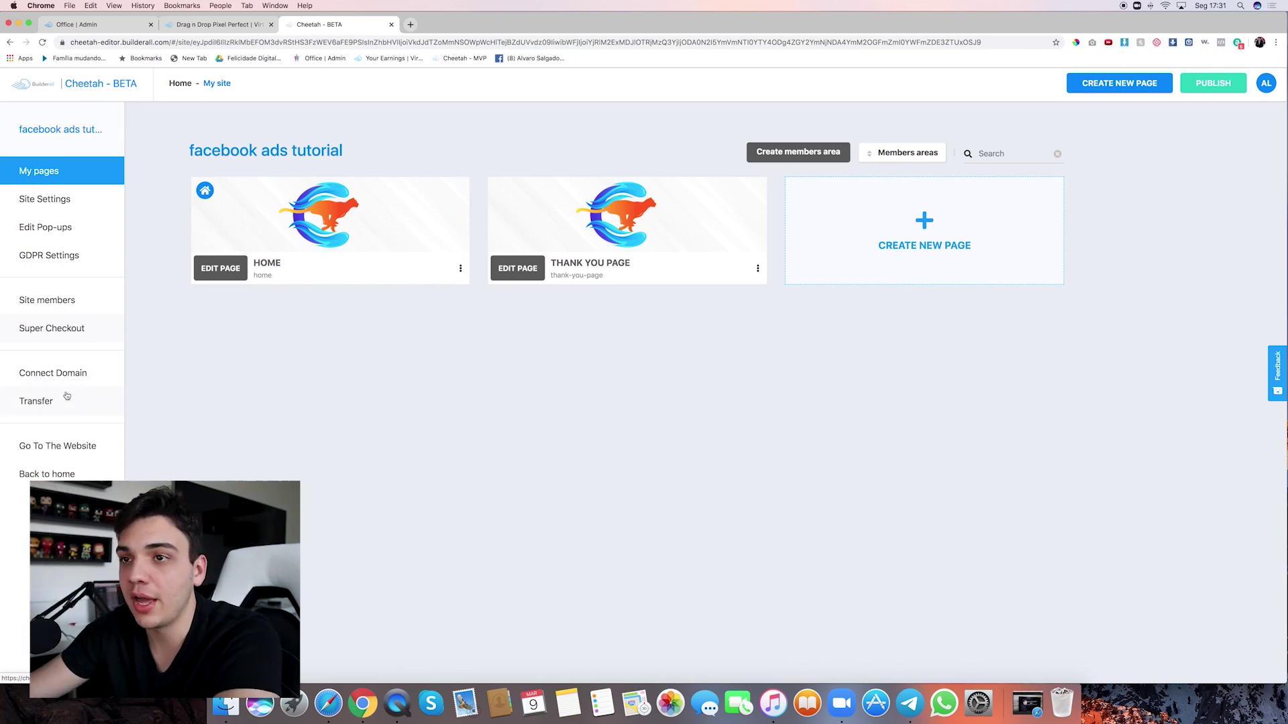
Open the Home page for editing and add the "1st Fold - 01" panel to it
left_click(221, 269)
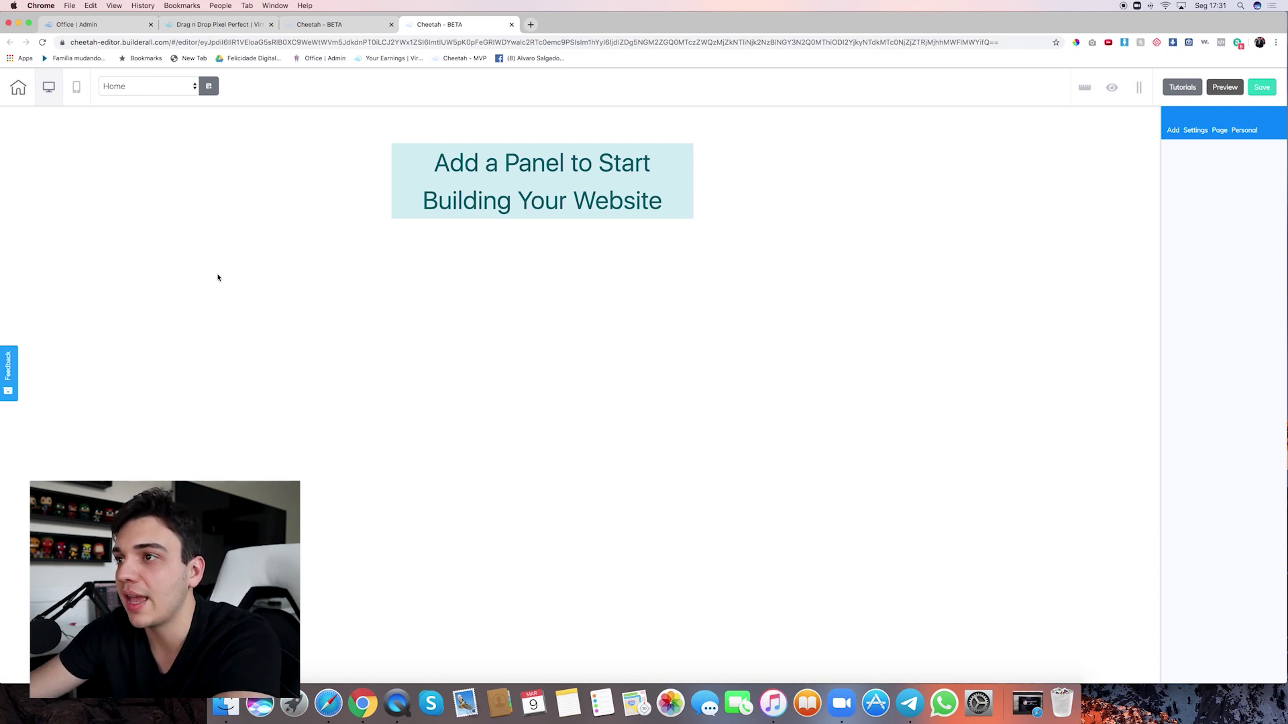
left_click(1173, 130)
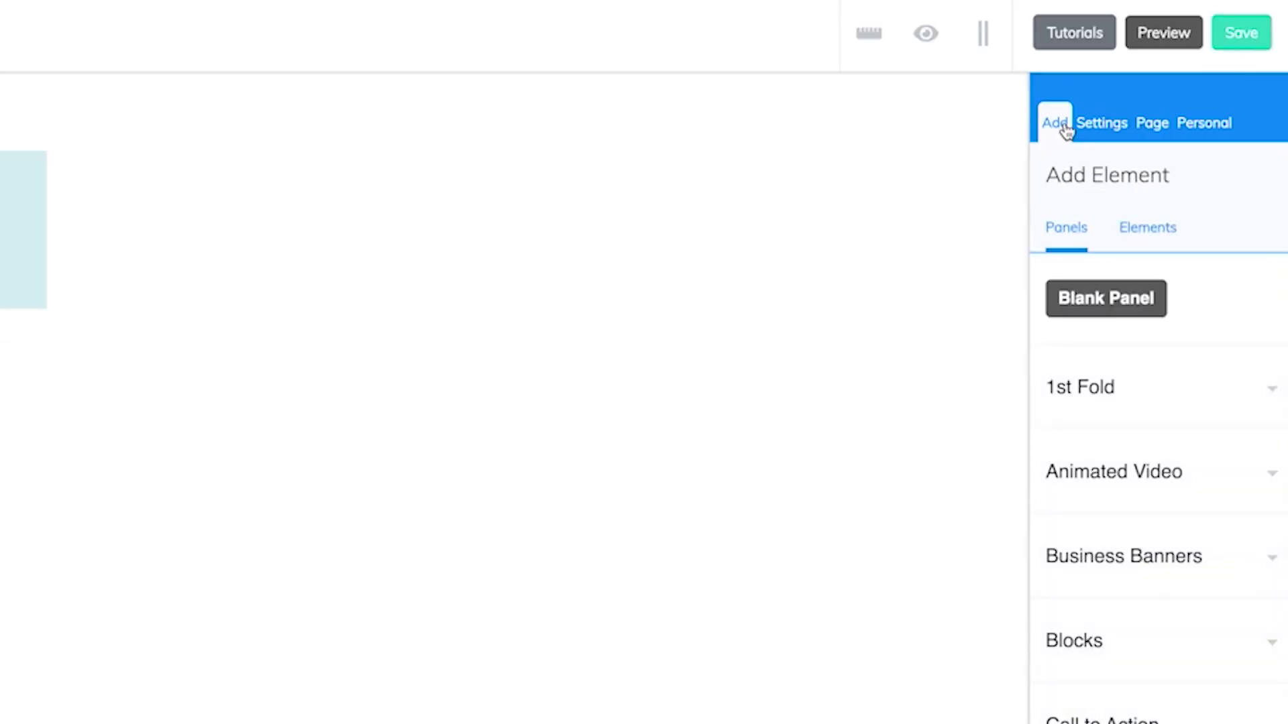
left_click(1192, 375)
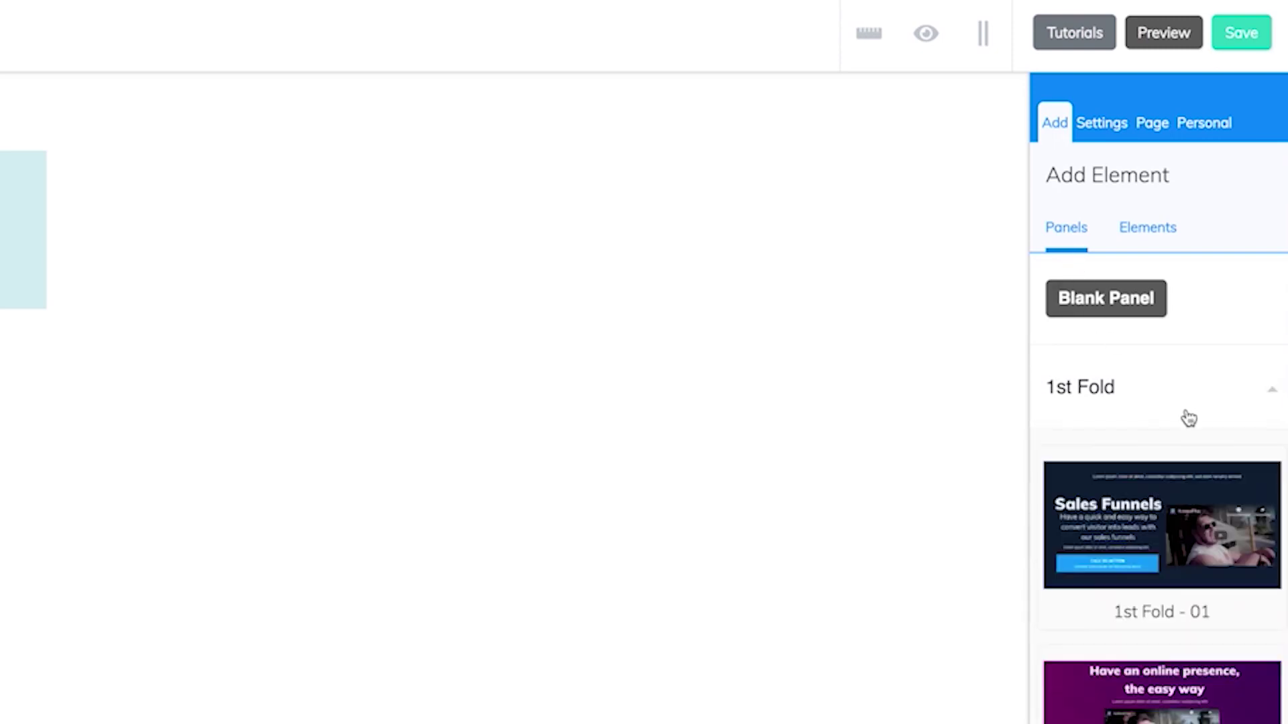
left_click(1200, 536)
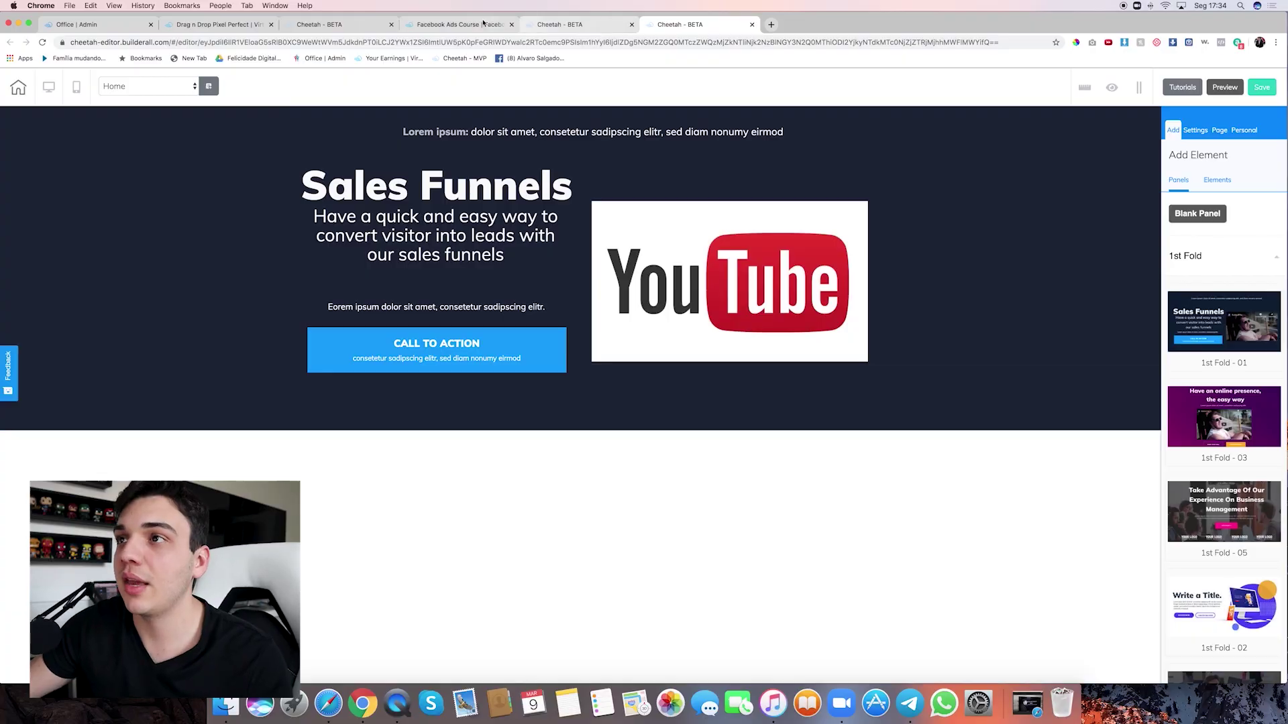
Check the example course page and replace the first-fold panel's background image with "abstract-vibrant-background-2" from the user files
left_click(549, 25)
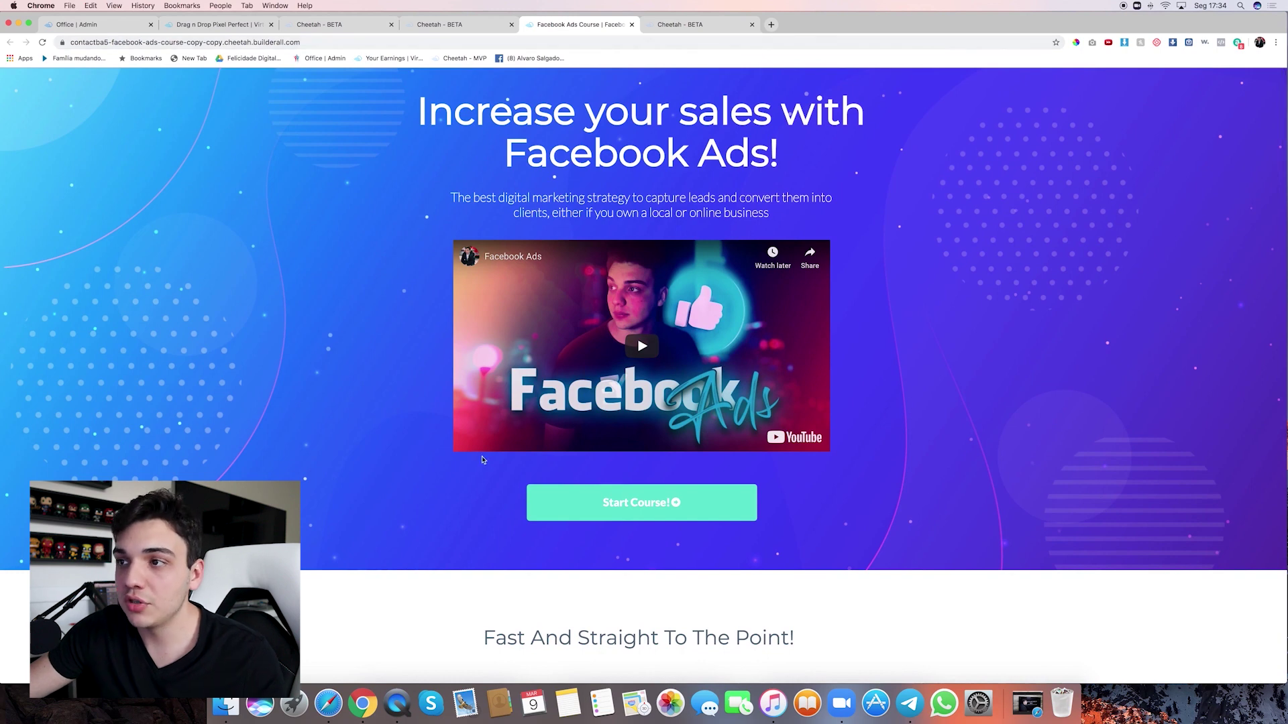
left_click(691, 24)
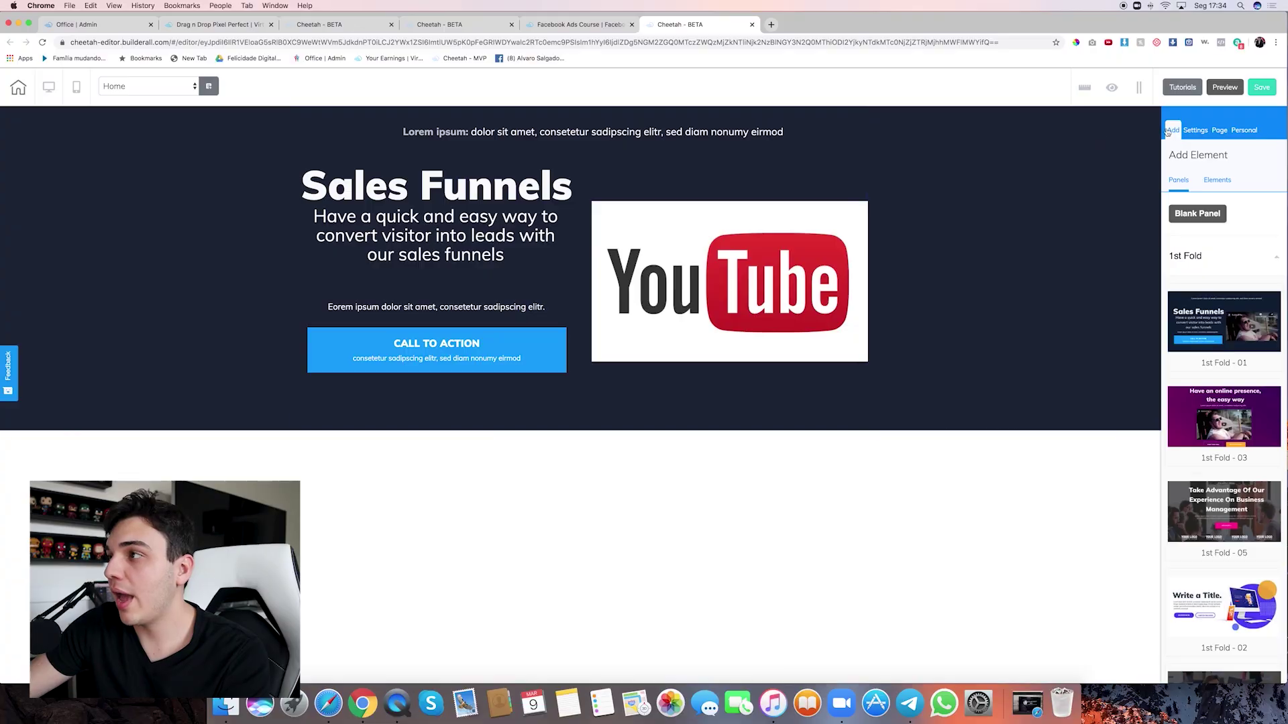
left_click(981, 171)
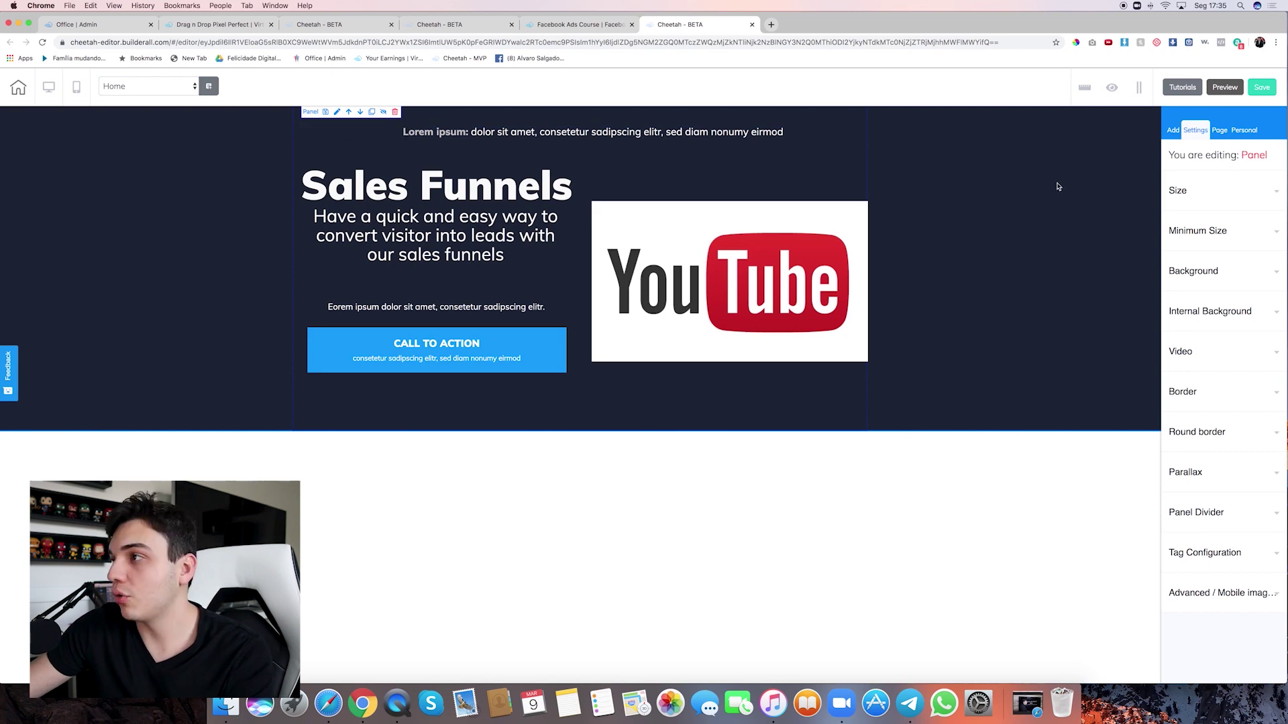
left_click(1257, 283)
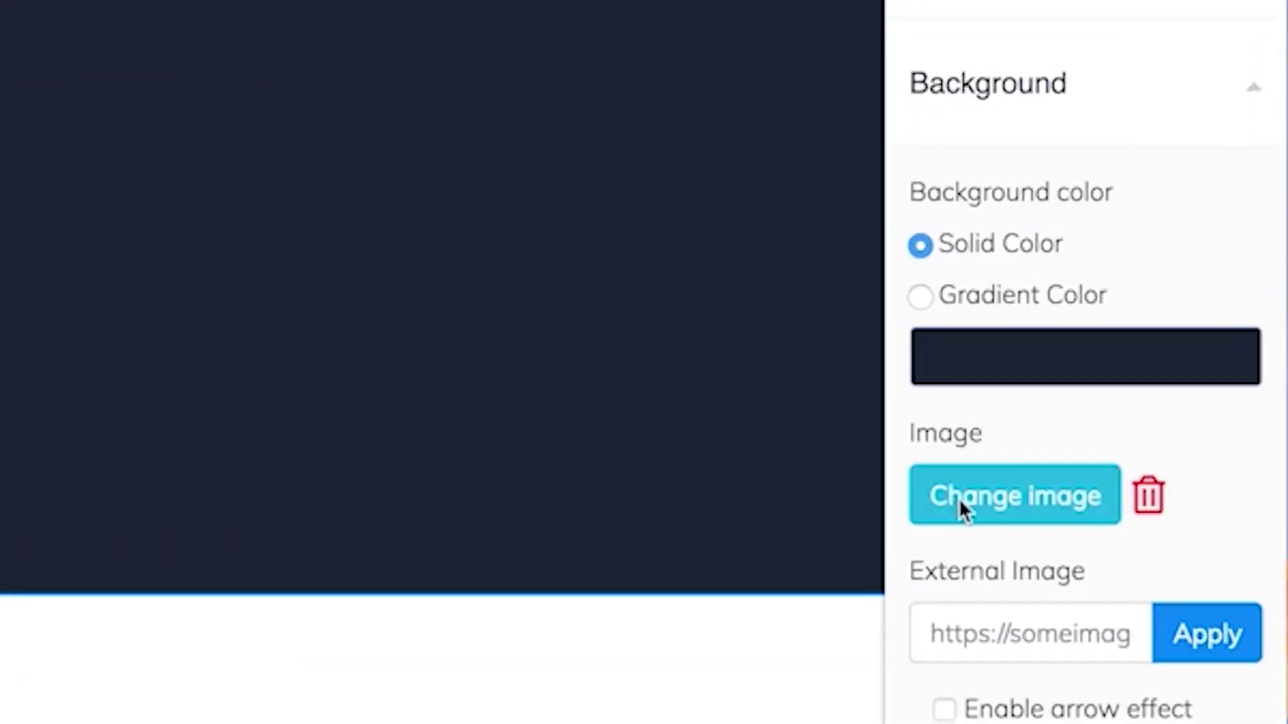
left_click(1186, 401)
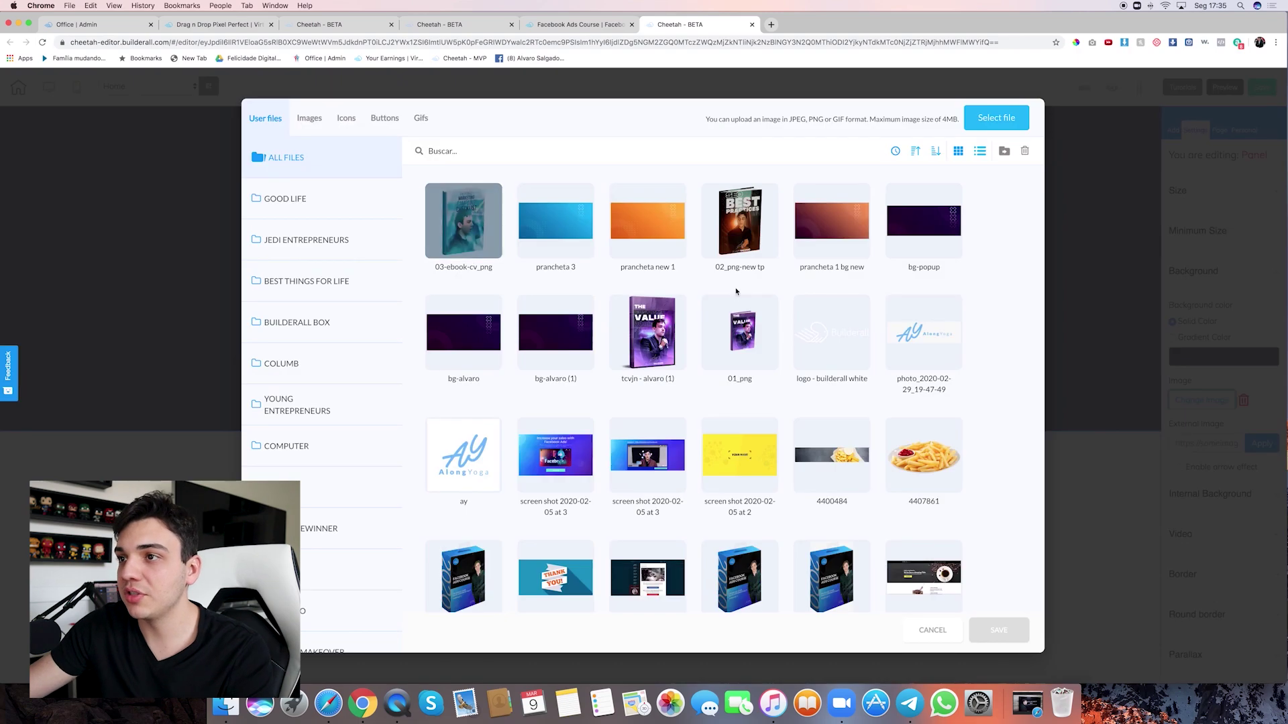
scroll(734, 410, "down", 10)
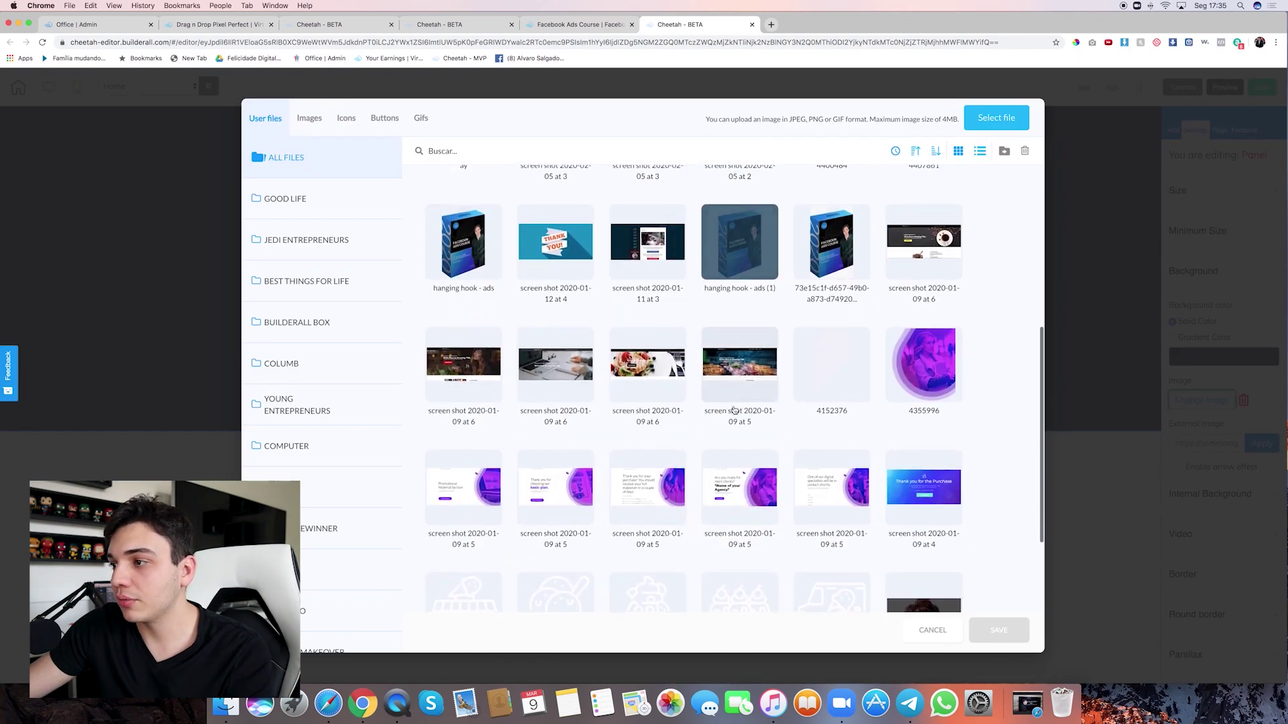
scroll(734, 410, "down", 5)
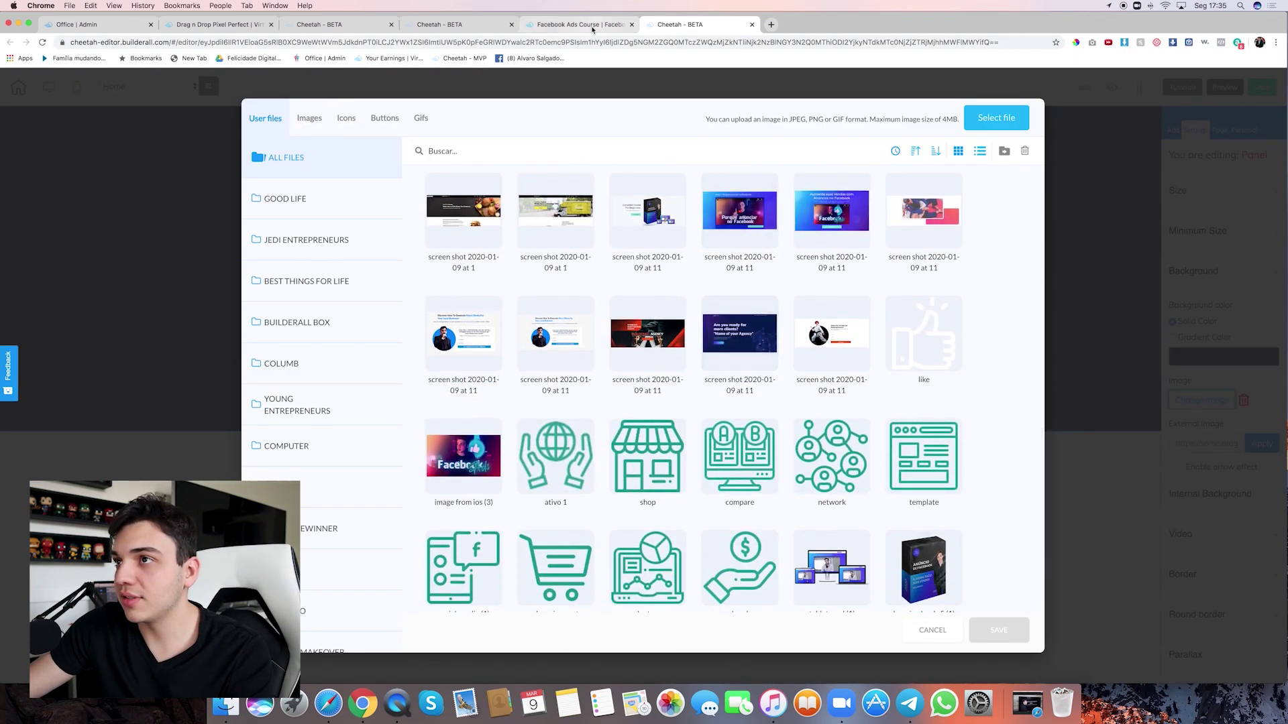
left_click(578, 24)
left_click(674, 27)
scroll(728, 281, "down", 5)
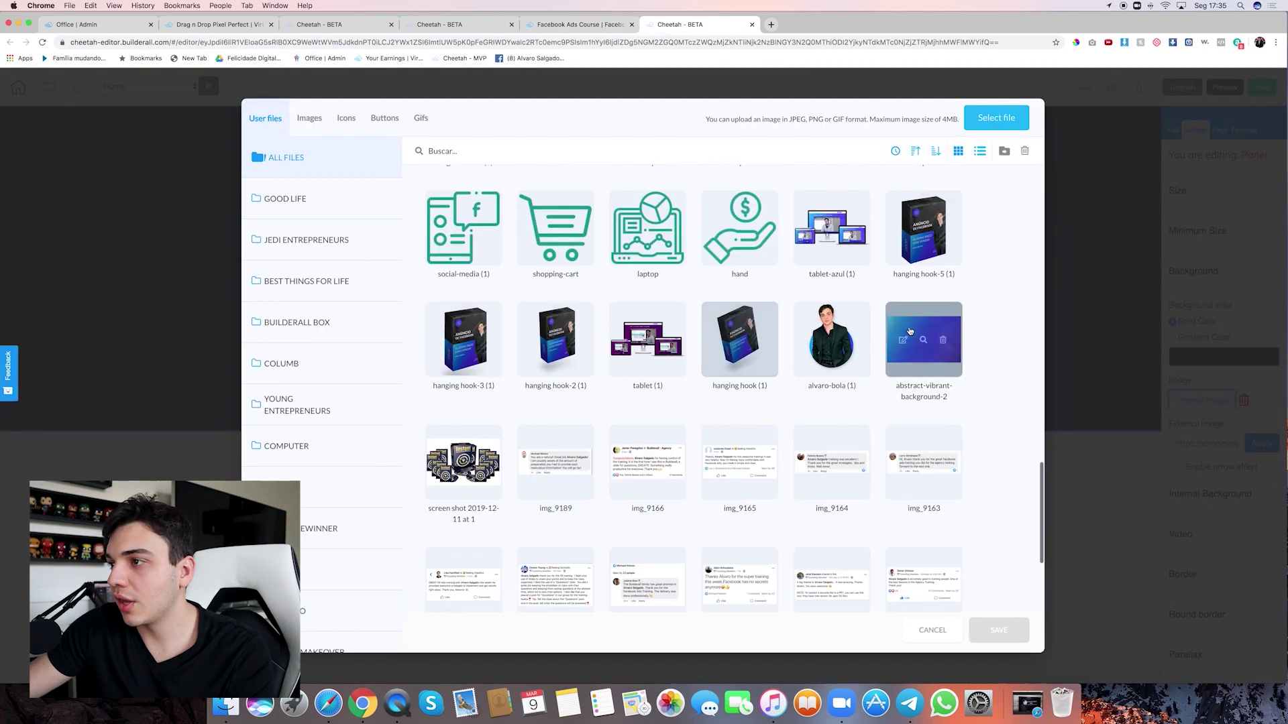
left_click(924, 339)
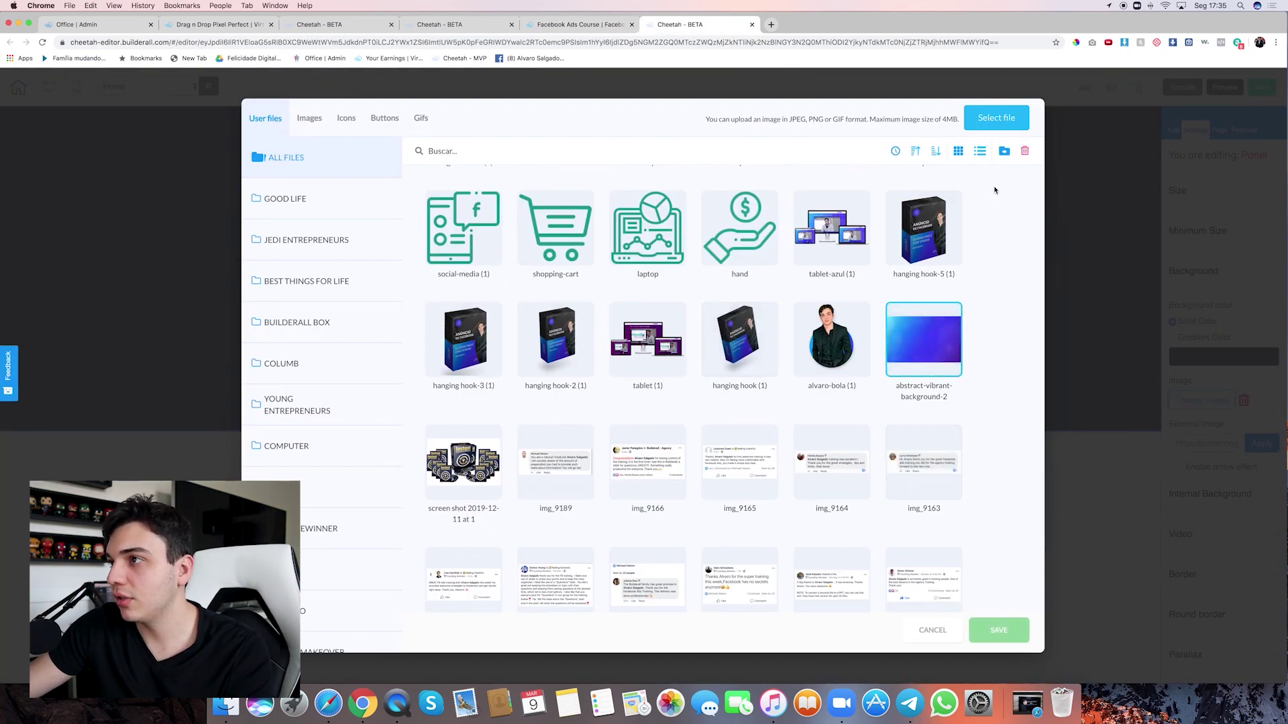
left_click(983, 627)
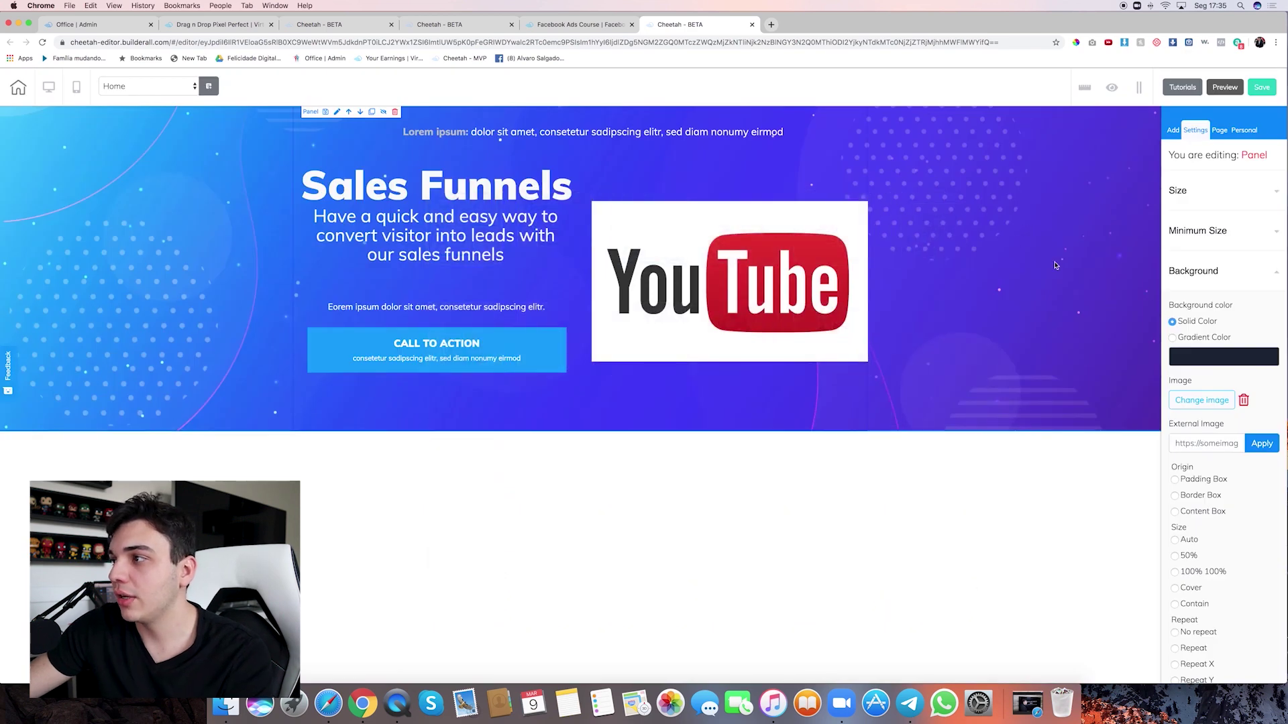
left_click(1256, 280)
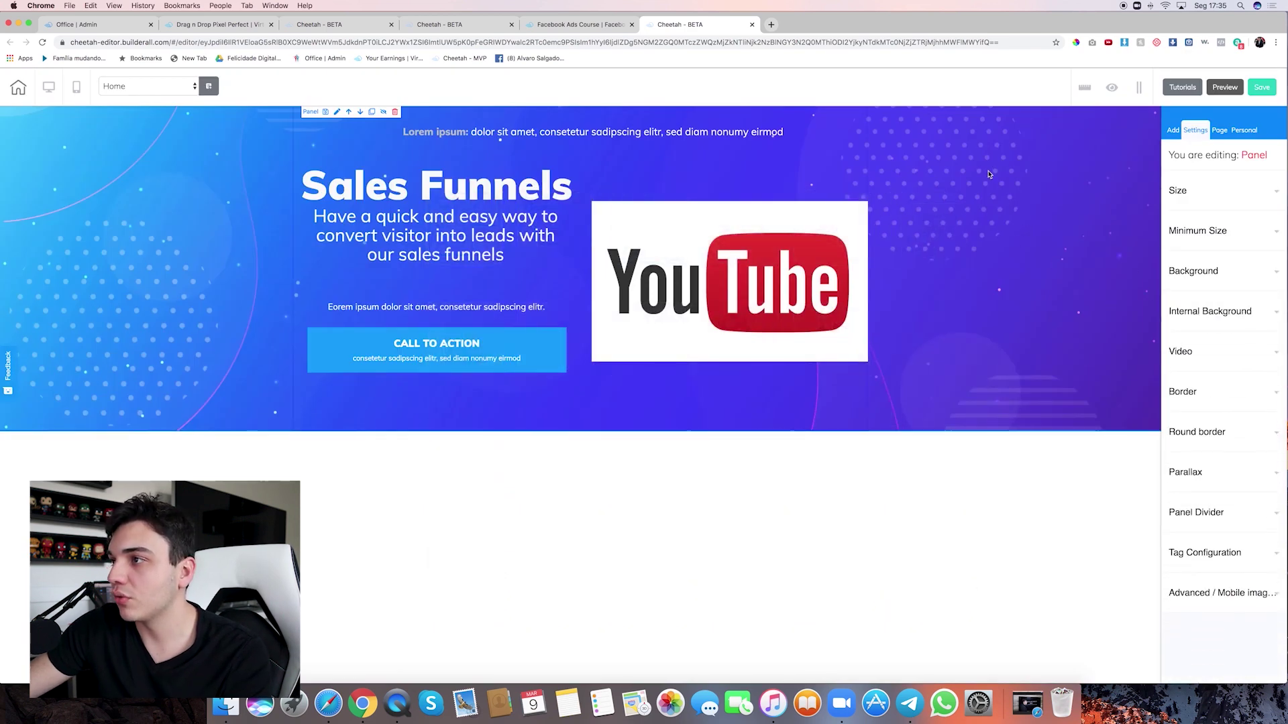
Increase the first-fold panel's minimum height so it extends well below the video
left_click(1229, 194)
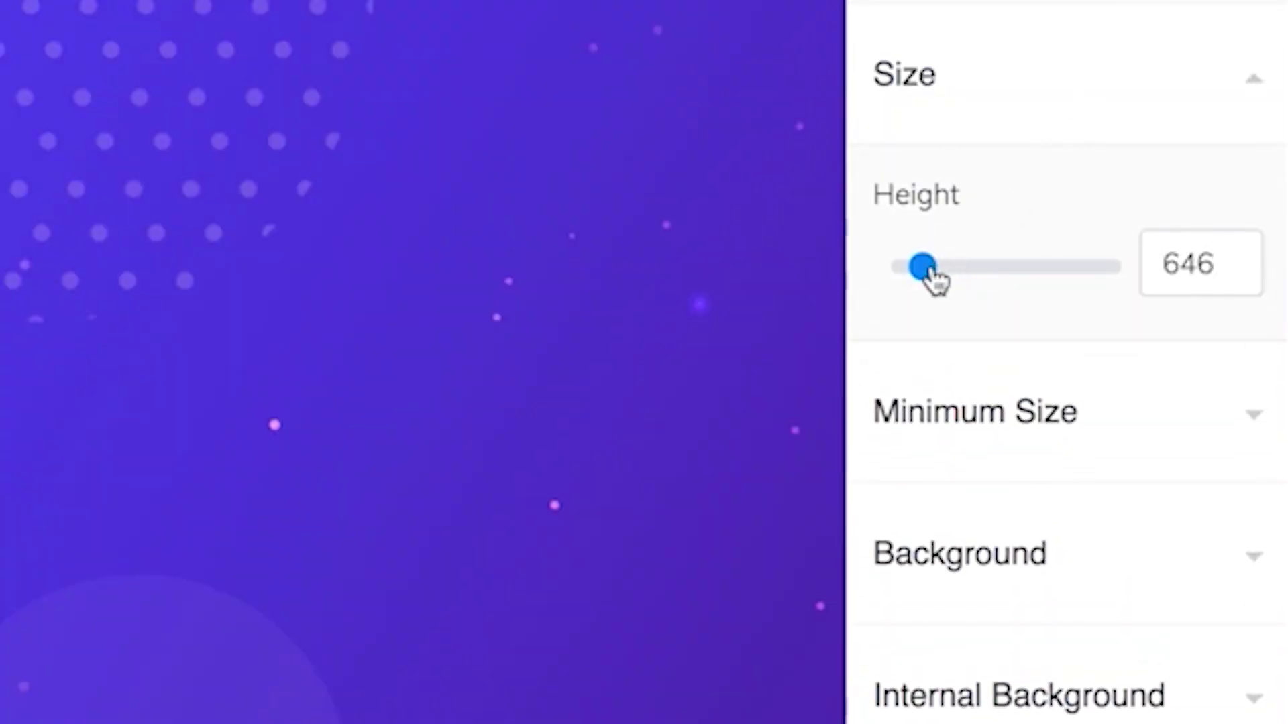
left_click(950, 430)
left_click_drag(906, 410, 932, 425)
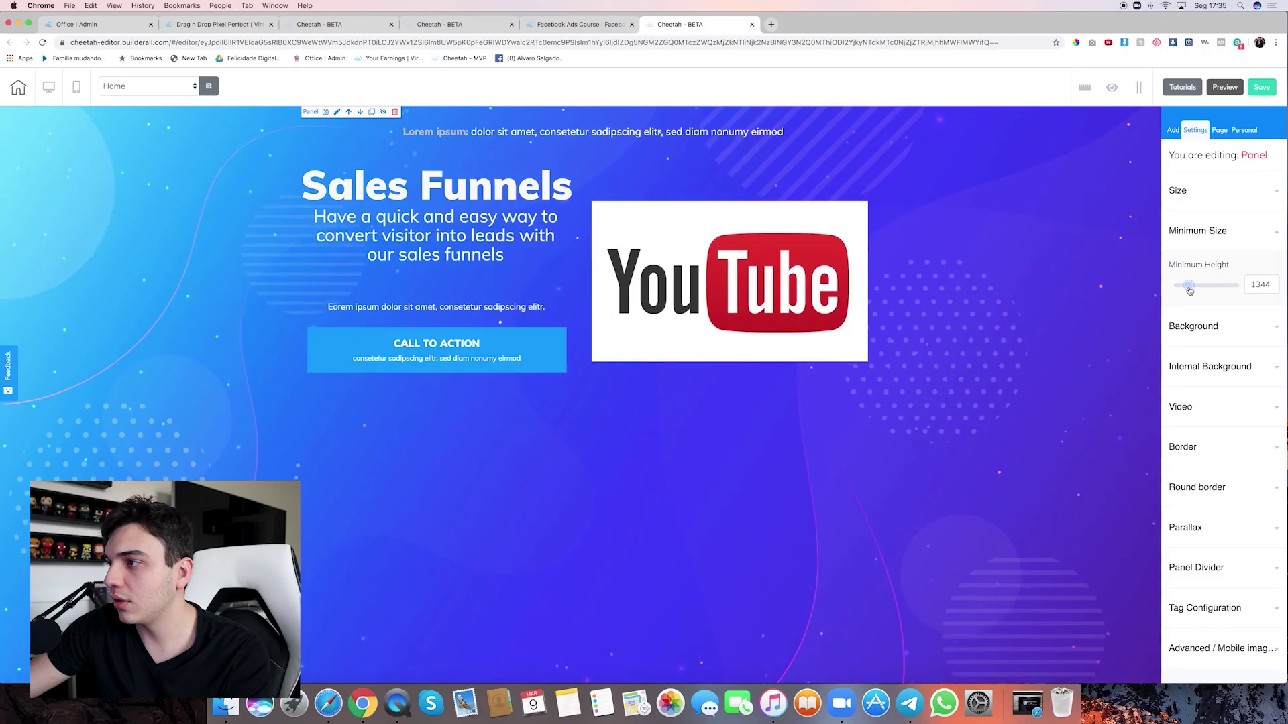
left_click_drag(1186, 290, 1183, 290)
Move the video and subheading aside, and delete the call-to-action button and both lorem ipsum filler texts
left_click_drag(781, 316, 1006, 342)
left_click_drag(517, 191, 738, 198)
left_click(396, 307)
left_click(690, 387)
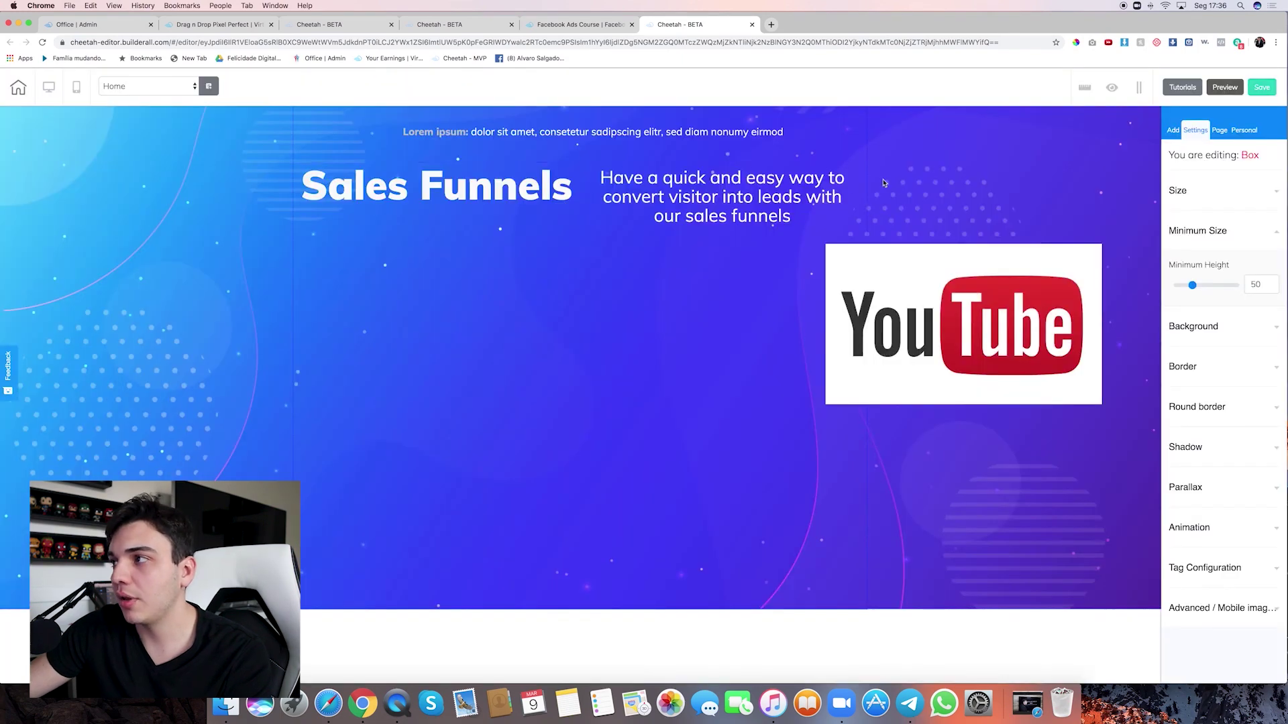
left_click_drag(709, 142, 679, 347)
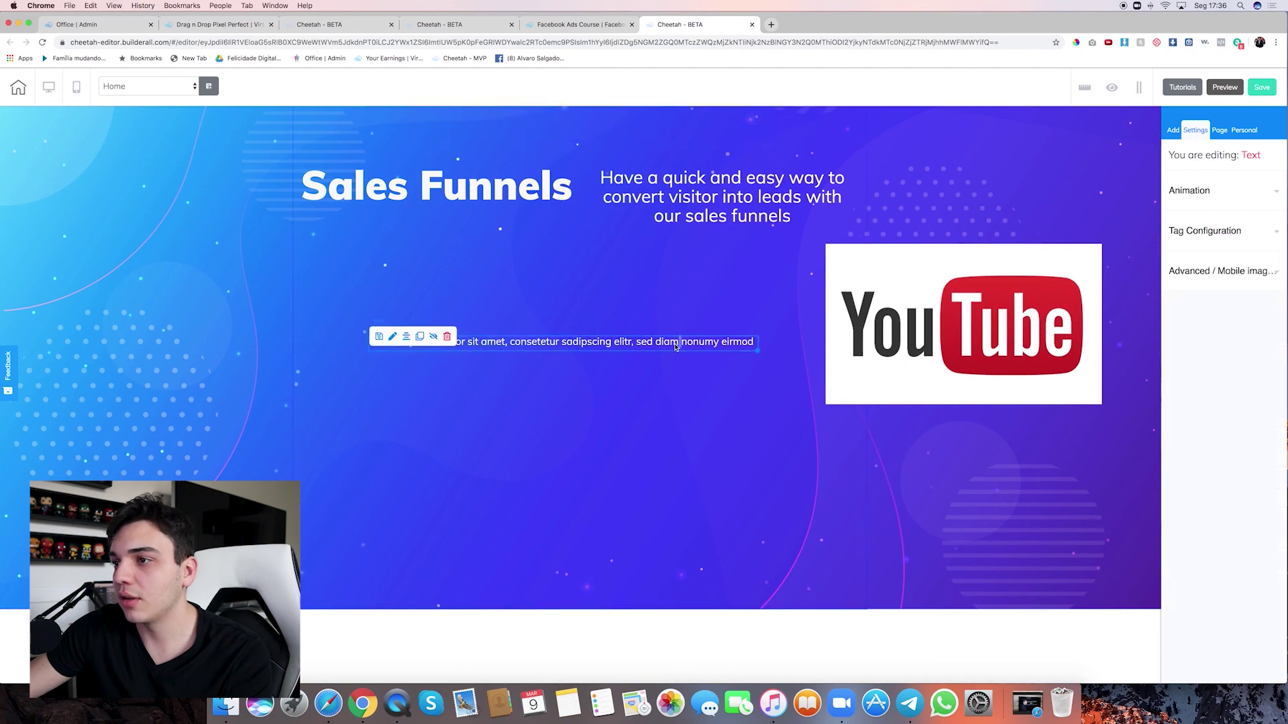
left_click(447, 338)
left_click(693, 386)
Place the subheading below the "Sales Funnels" headline and centre the headline horizontally in the panel
left_click_drag(670, 199, 440, 347)
left_click_drag(462, 197, 506, 193)
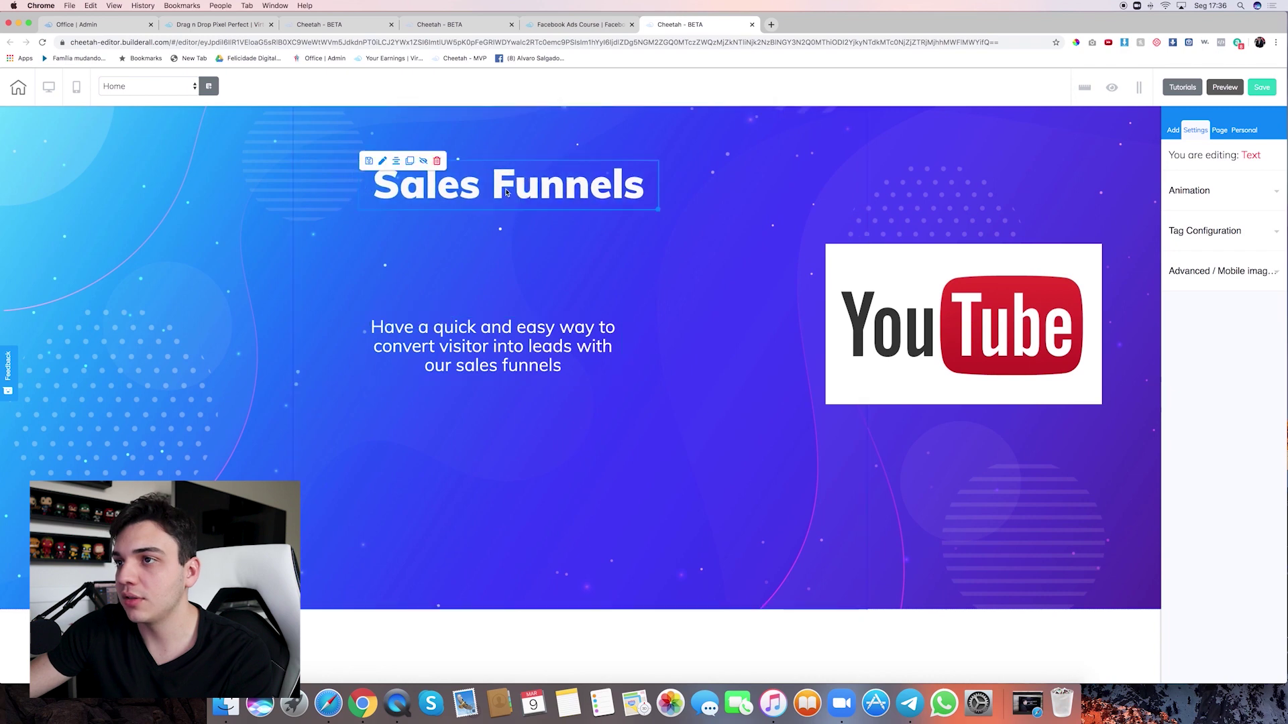
left_click(396, 162)
left_click(488, 330)
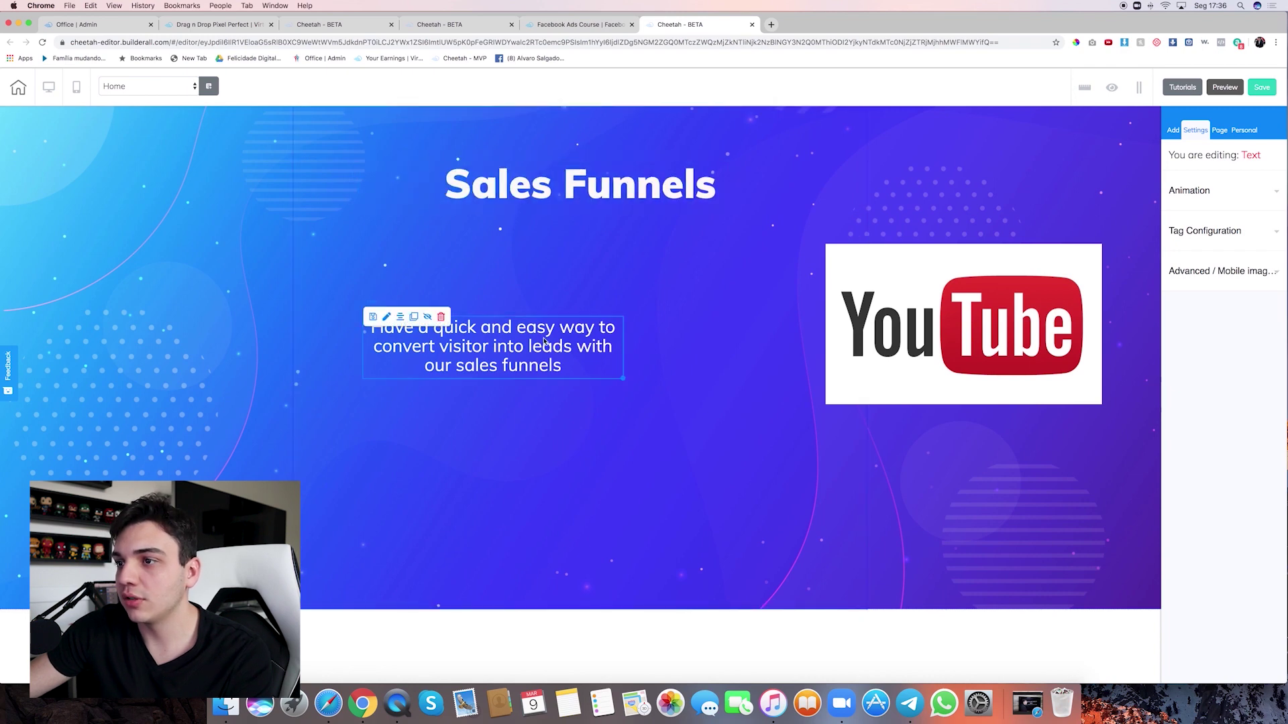
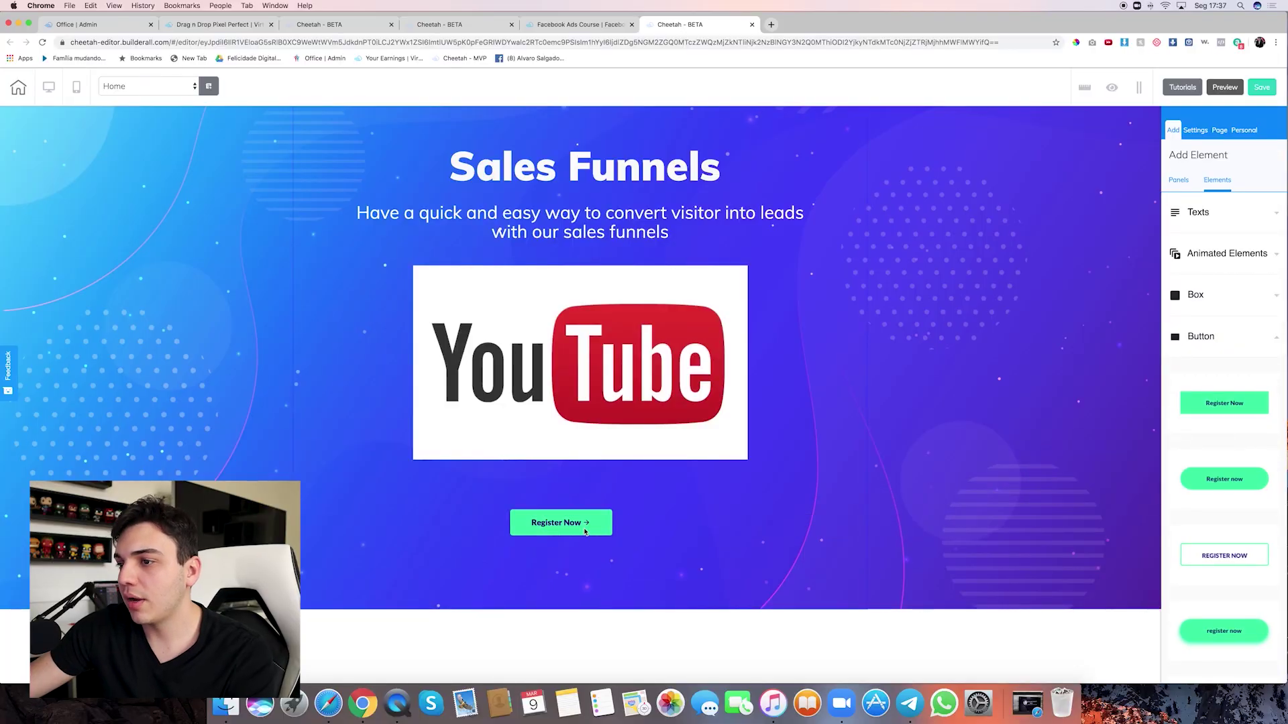
Enlarge the Register Now button below the video and centre it horizontally in the panel
left_click(604, 530)
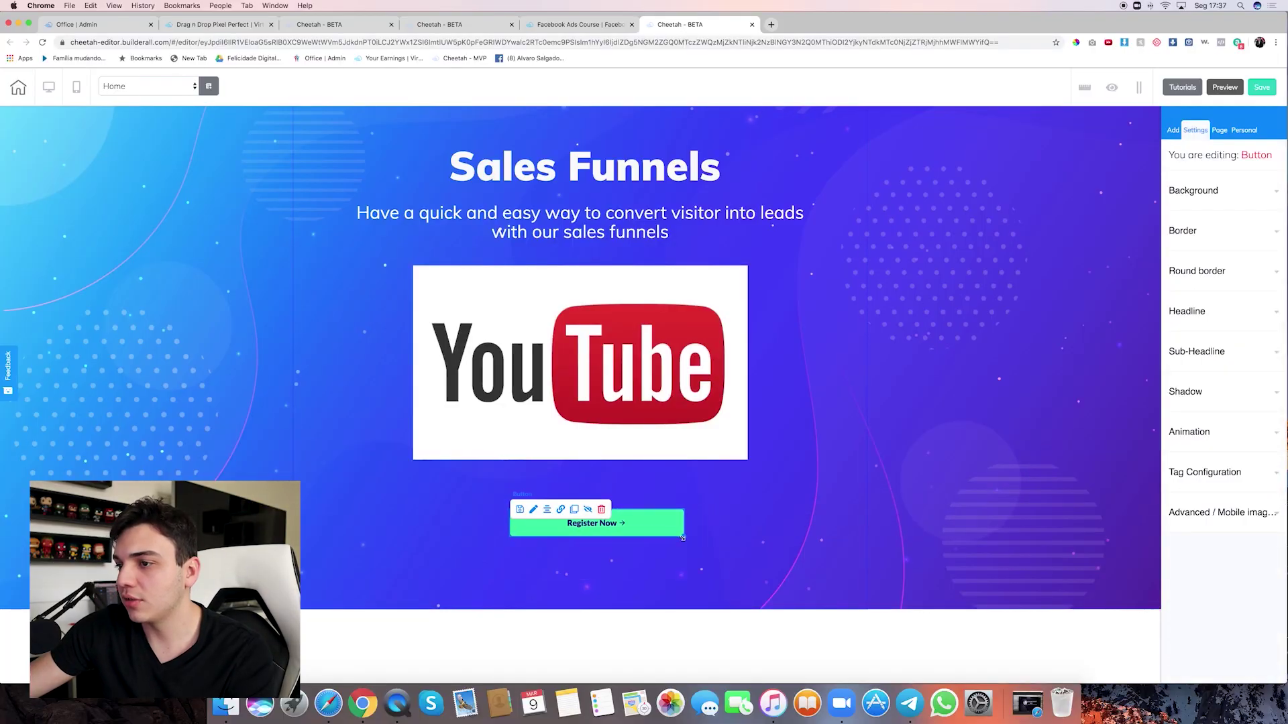
left_click(791, 545)
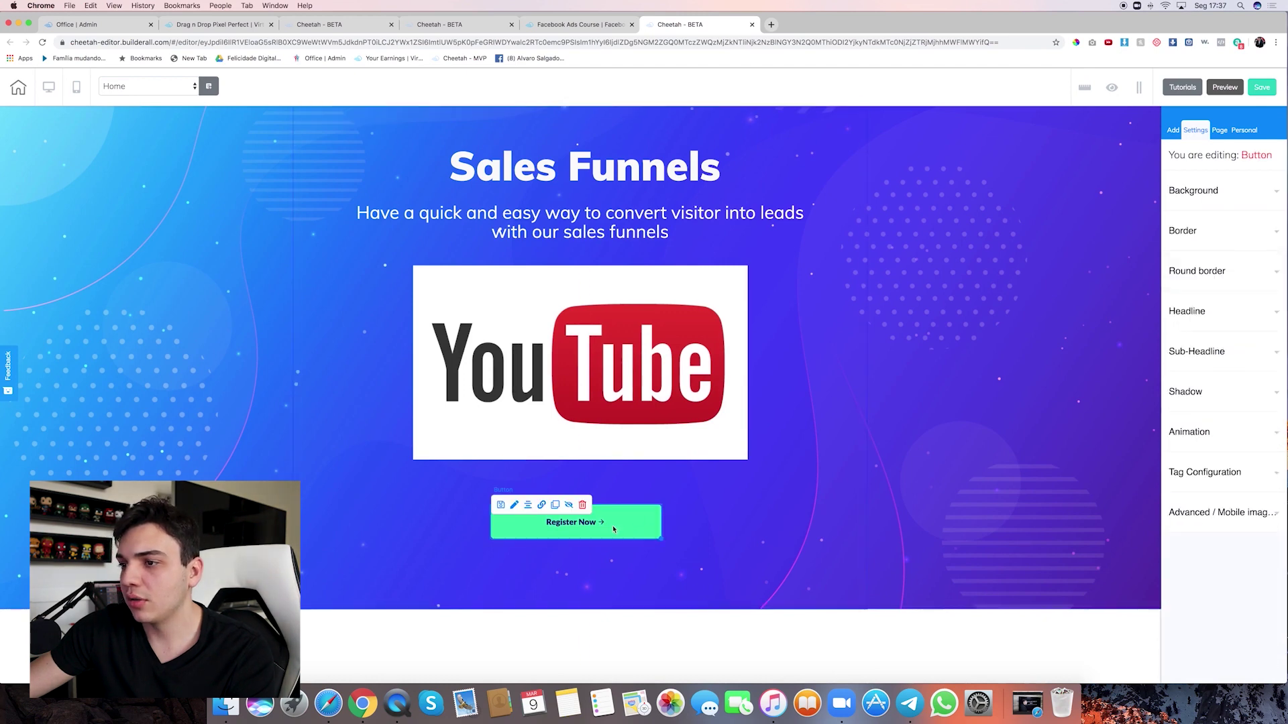
left_click(554, 506)
Compare with the example page's button and set the Register Now button's background and hover colours to the light green 5DF0BD
left_click(584, 28)
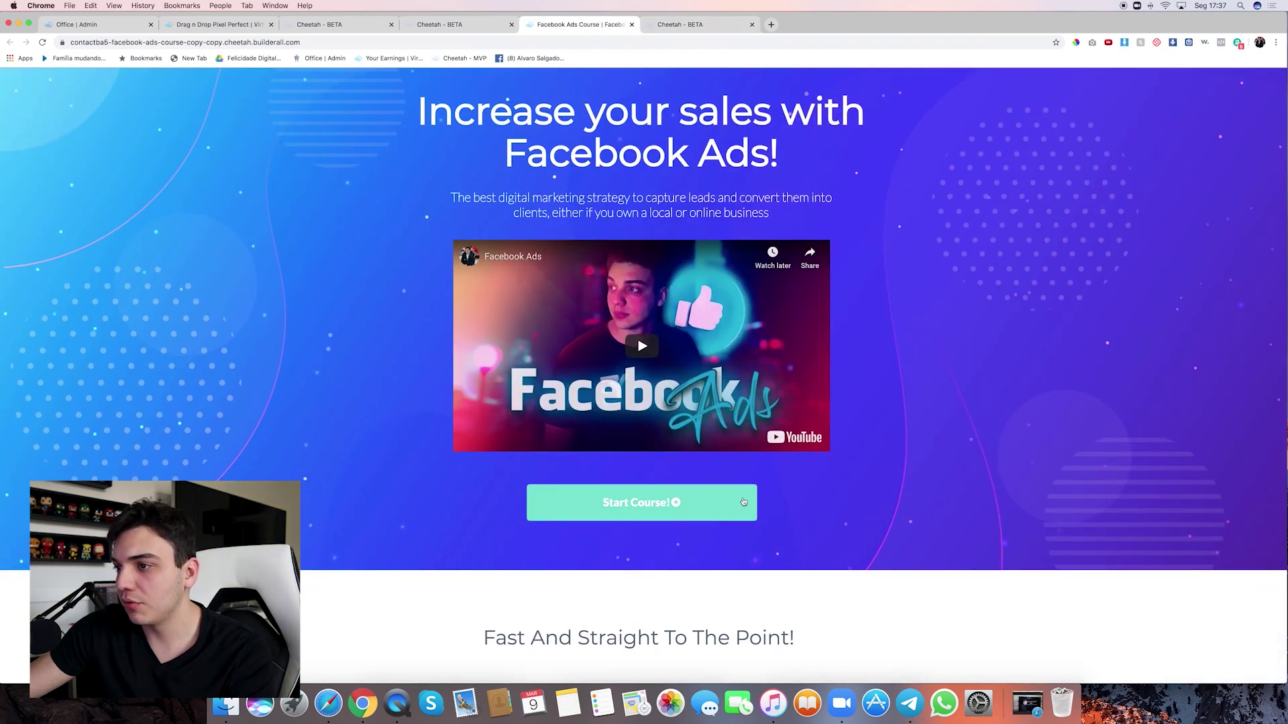
left_click(684, 25)
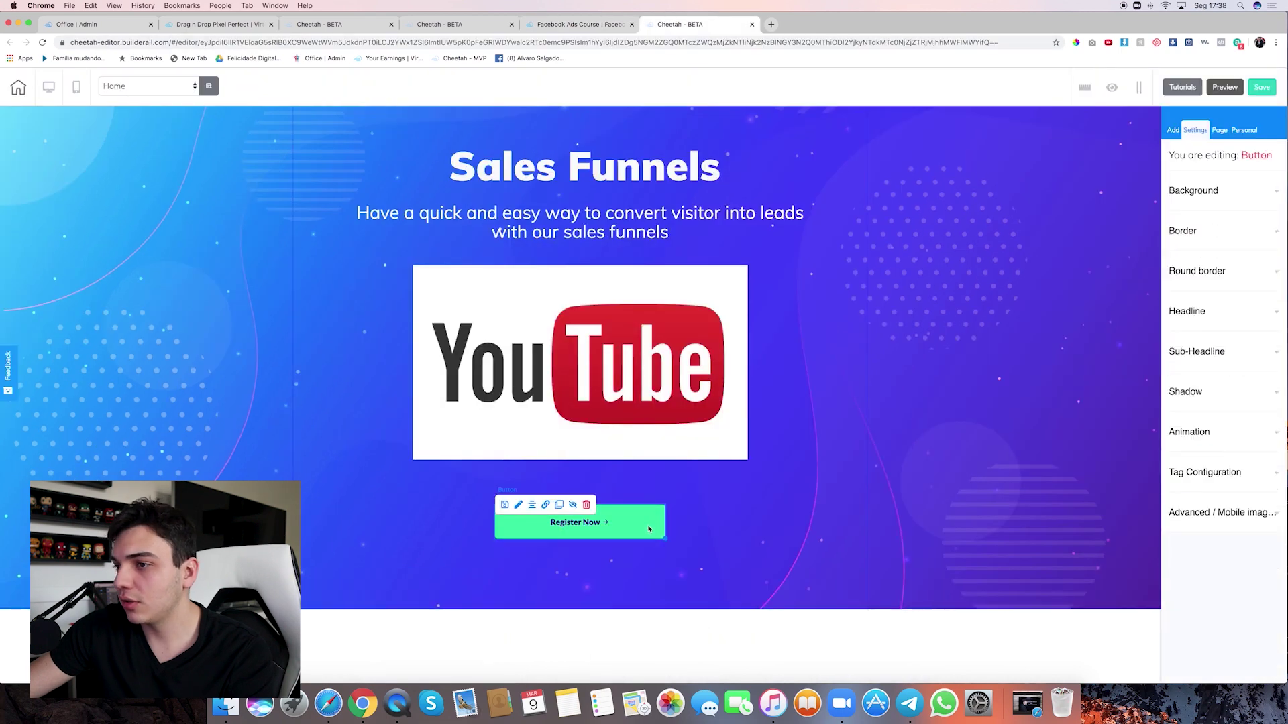
left_click(1250, 206)
left_click(1198, 277)
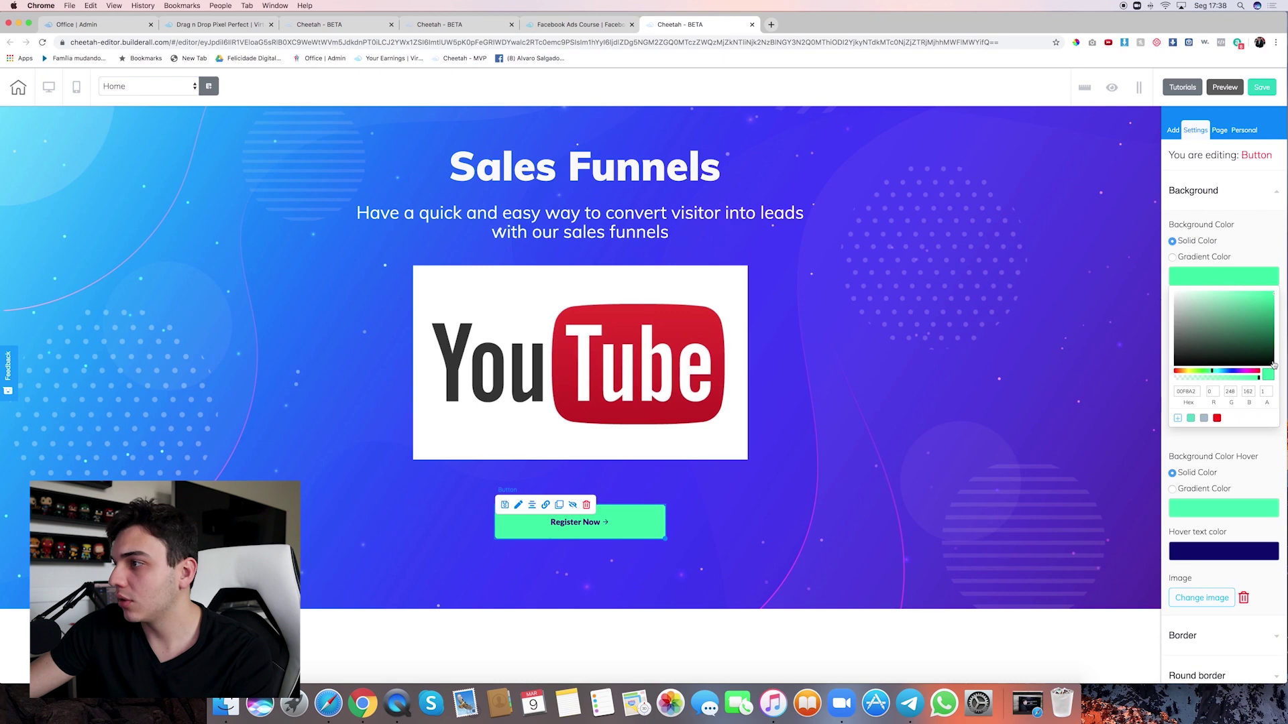
left_click_drag(1220, 299, 1233, 300)
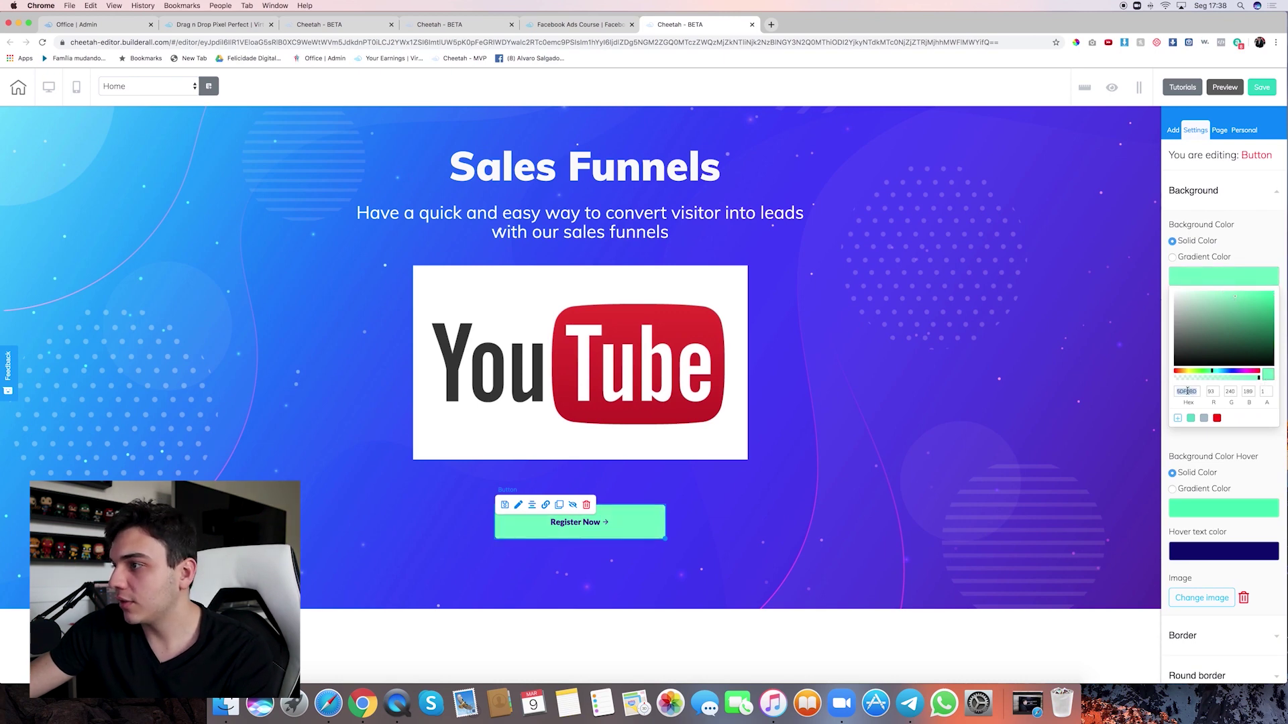
left_click(1202, 512)
key("super+a")
type("5DF0BD")
left_click(583, 521)
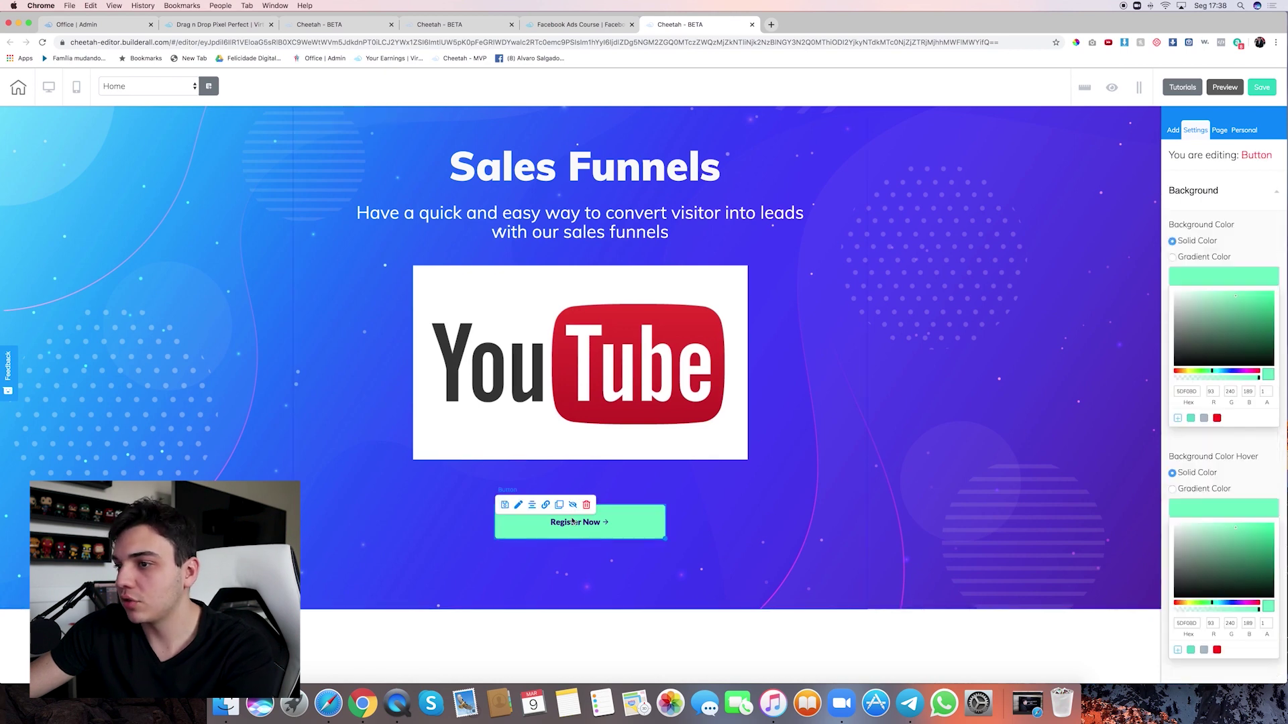
left_click(1228, 198)
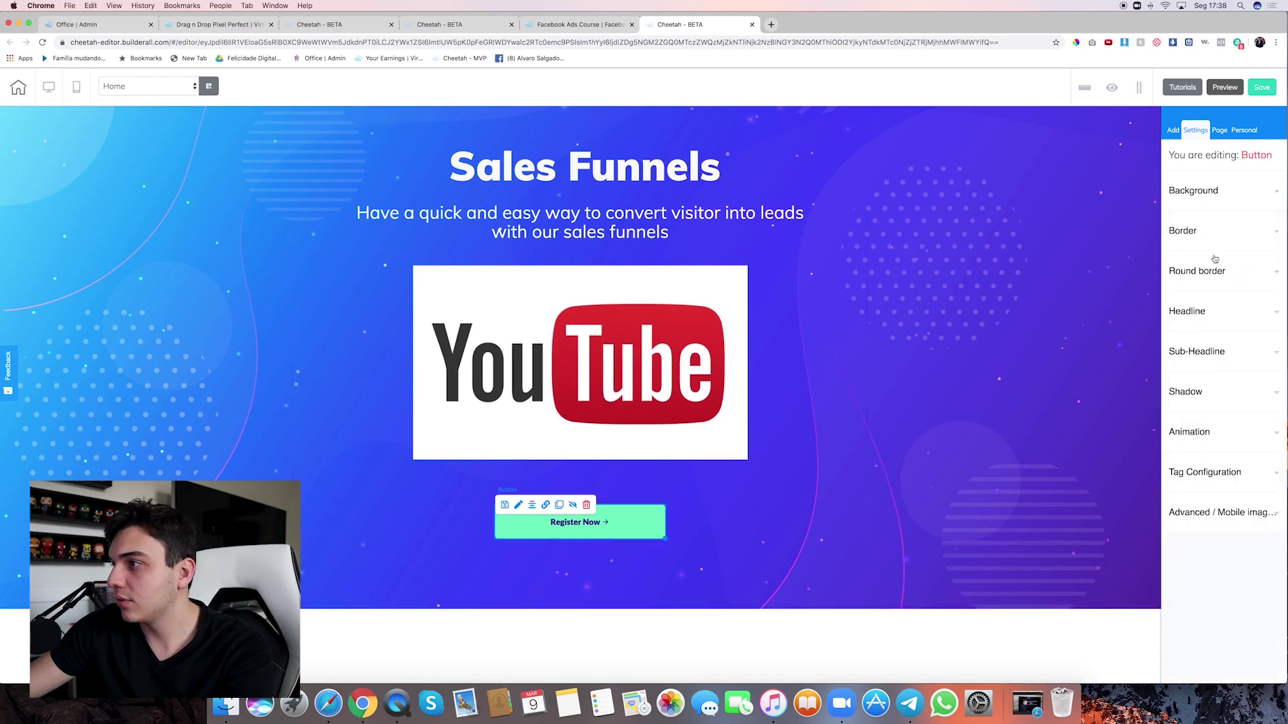
Change the green button's headline to "Start Course" in white at font size 23
left_click(1211, 325)
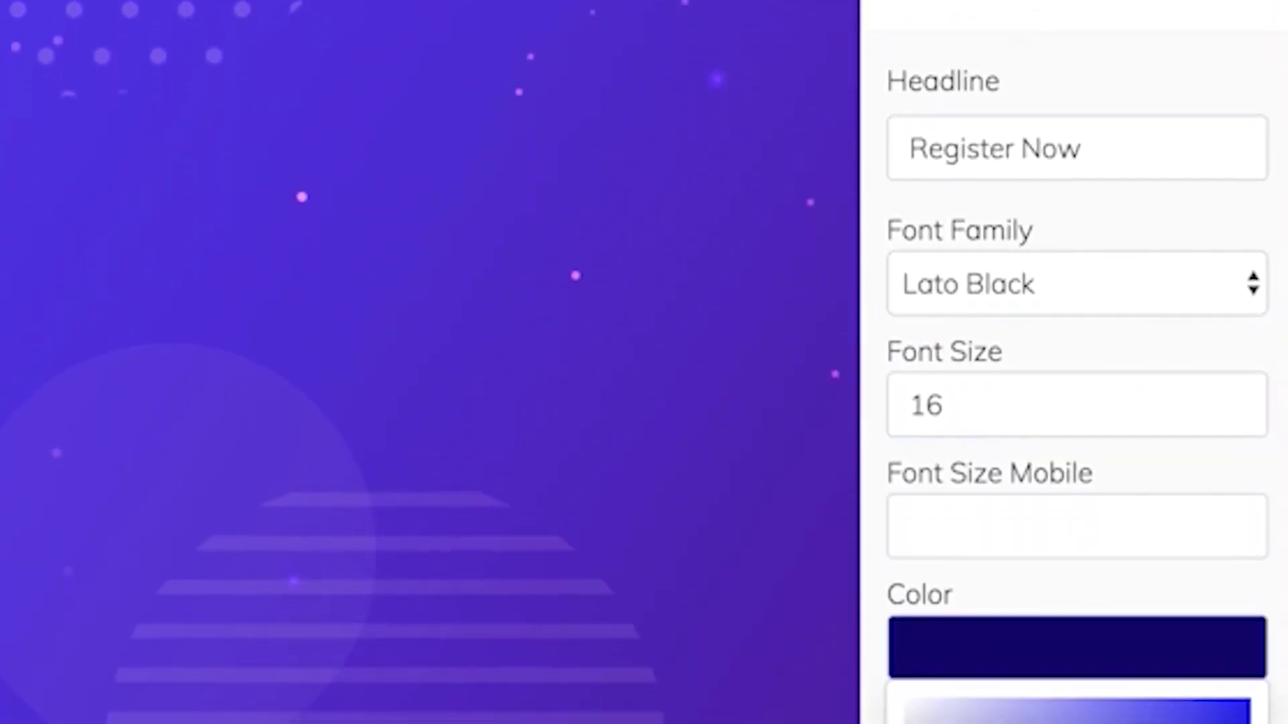
left_click(1081, 408)
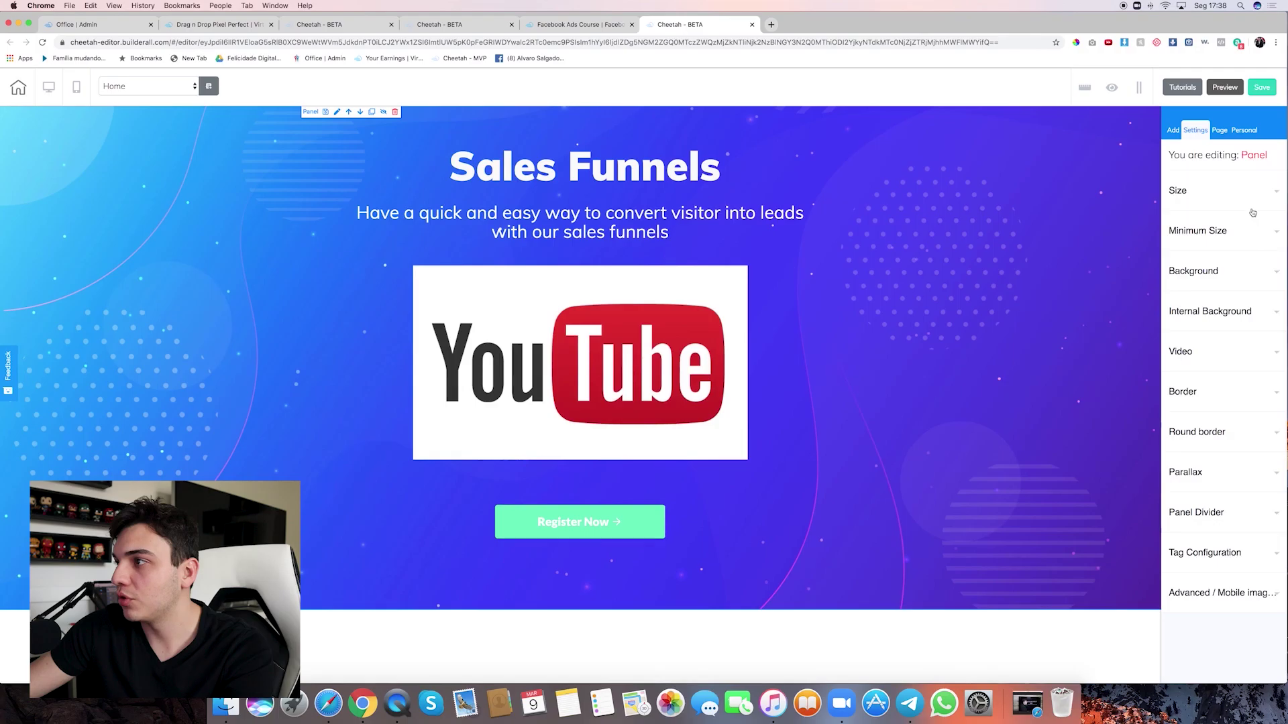
left_click(649, 527)
triple_click(1195, 365)
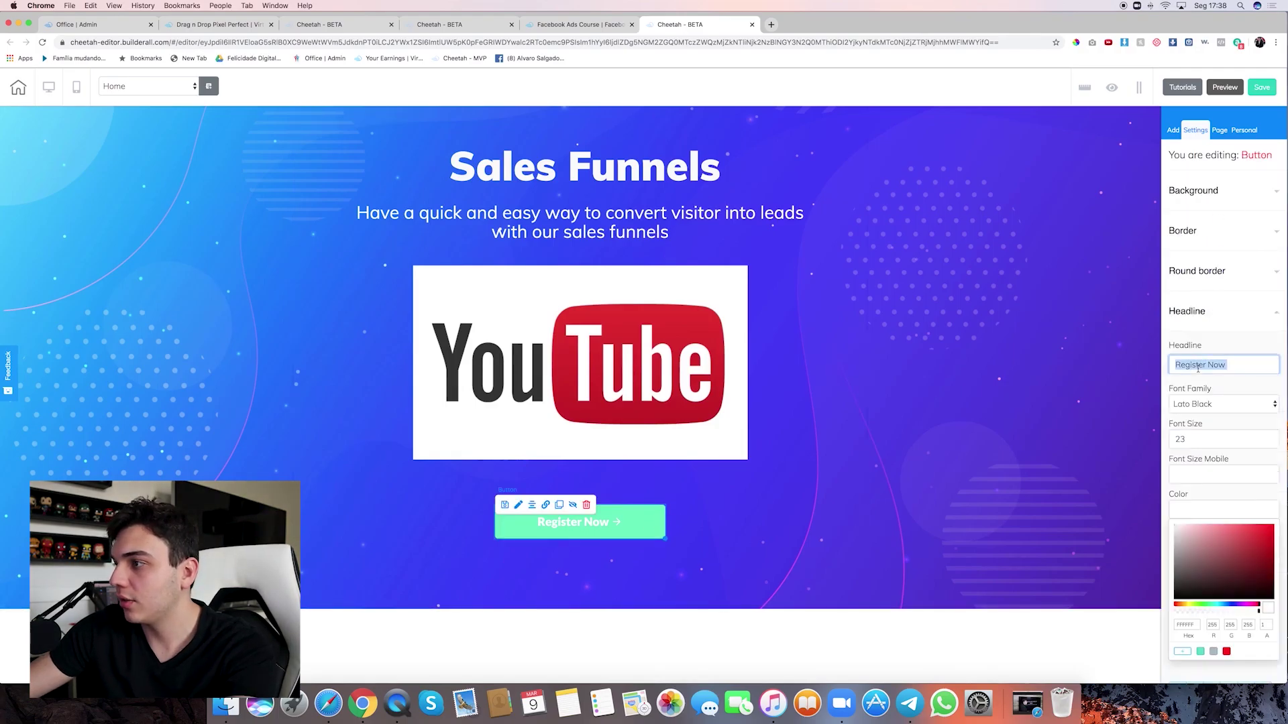
type("Start Course")
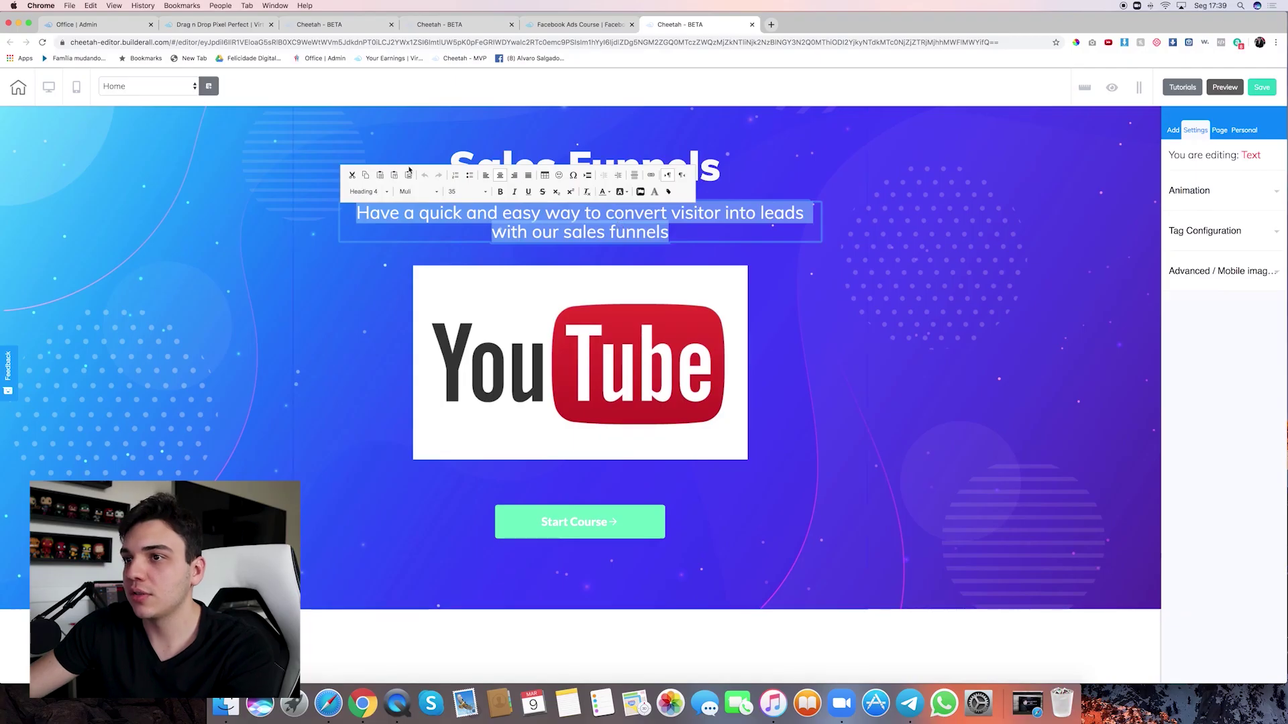
Change the font of the whole subheading below "Sales Funnels" to a thinner, lighter one
left_click(514, 196)
key("super+a")
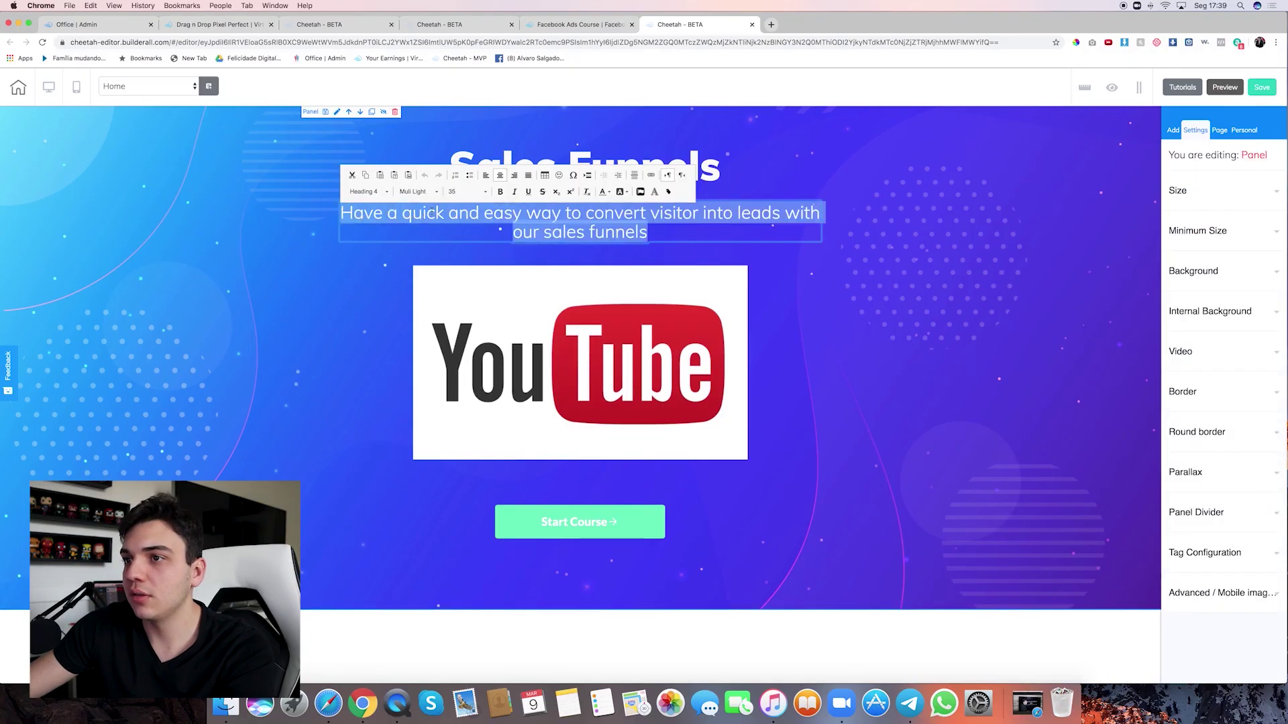
left_click(434, 192)
scroll(422, 255, "down", 4)
left_click(419, 272)
left_click(773, 212)
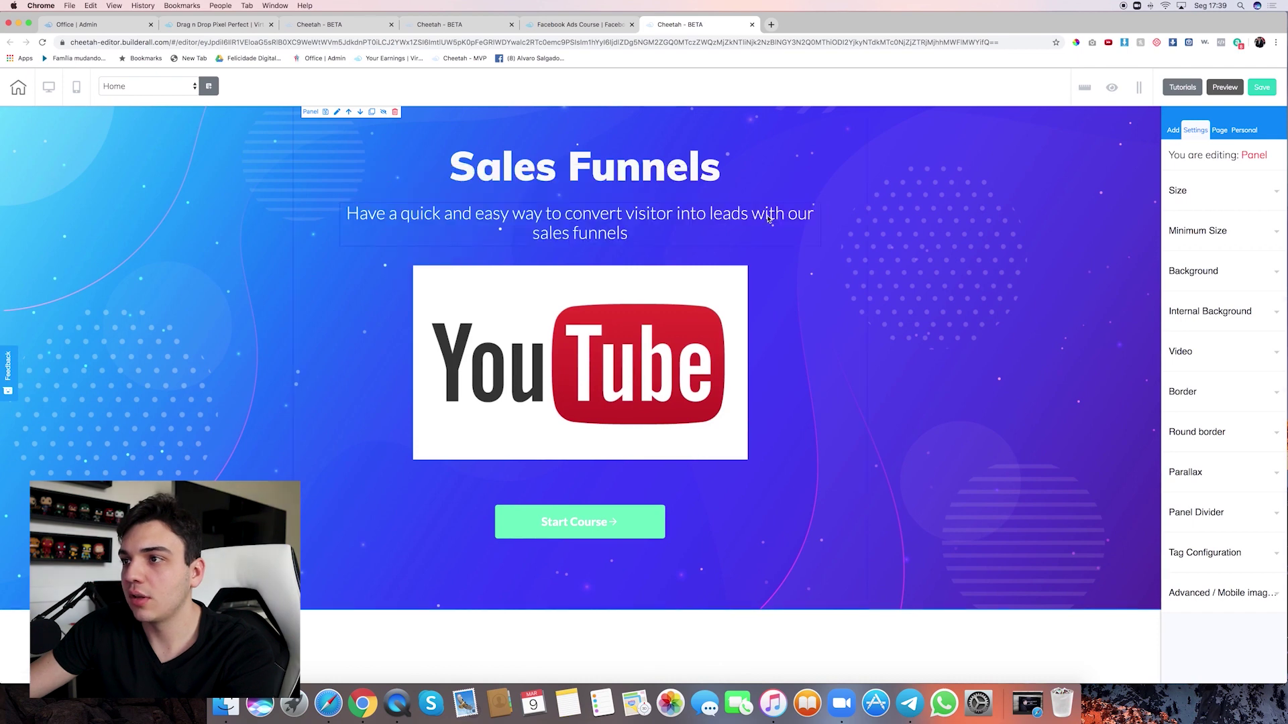
left_click(773, 212)
Copy the share link of the Facebook Ads video from the example course page and return to the editor's YouTube video element
key("ctrl+shift+Tab")
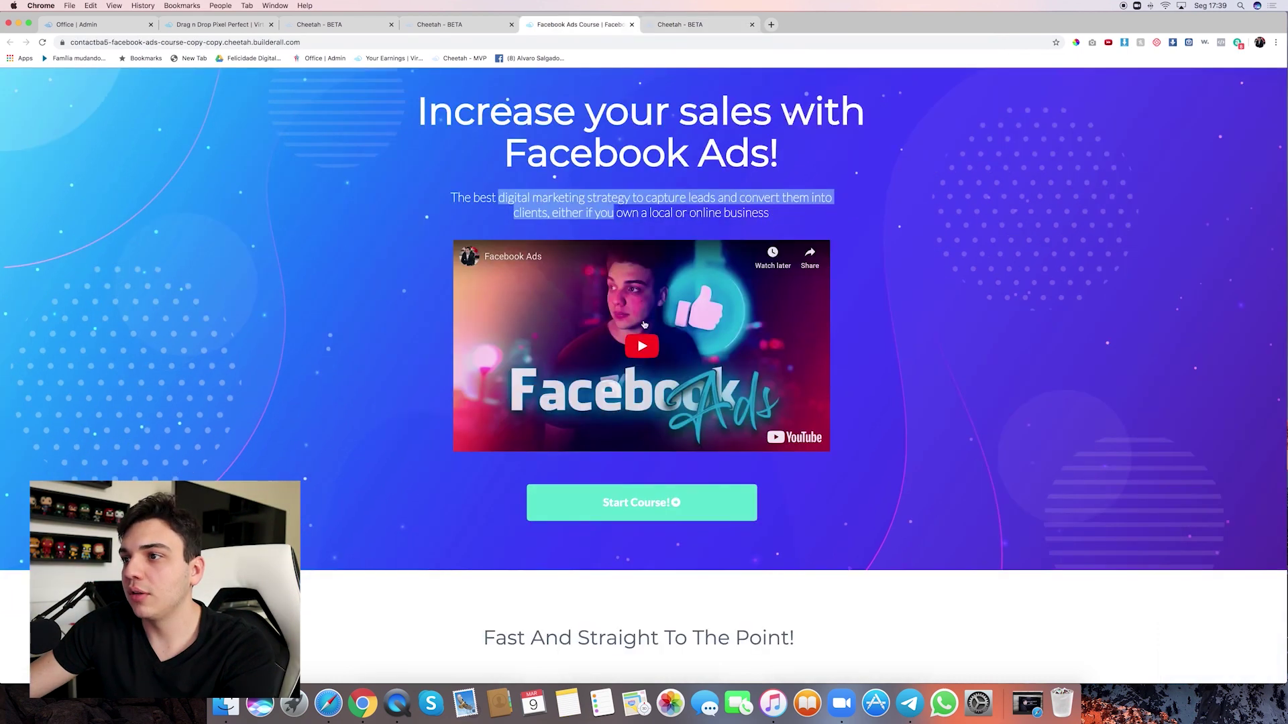
left_click(809, 257)
key("super+c")
right_click(640, 343)
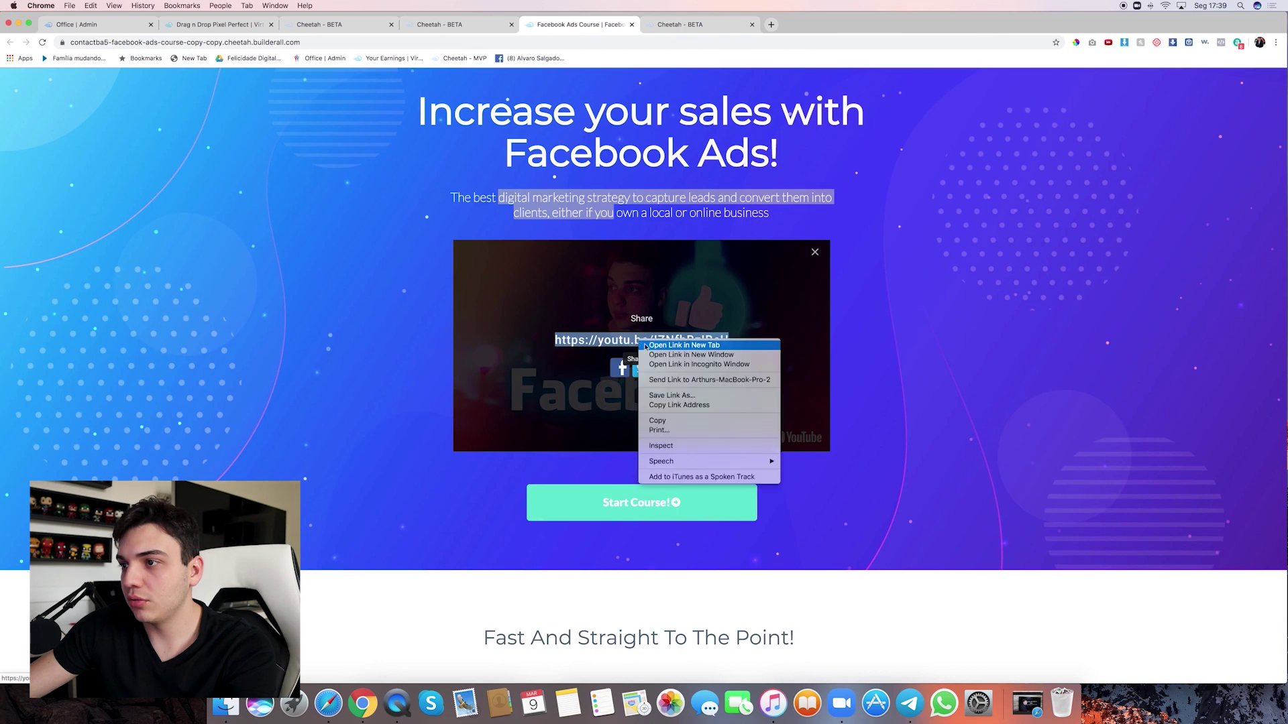
left_click(664, 423)
key("ctrl+Tab")
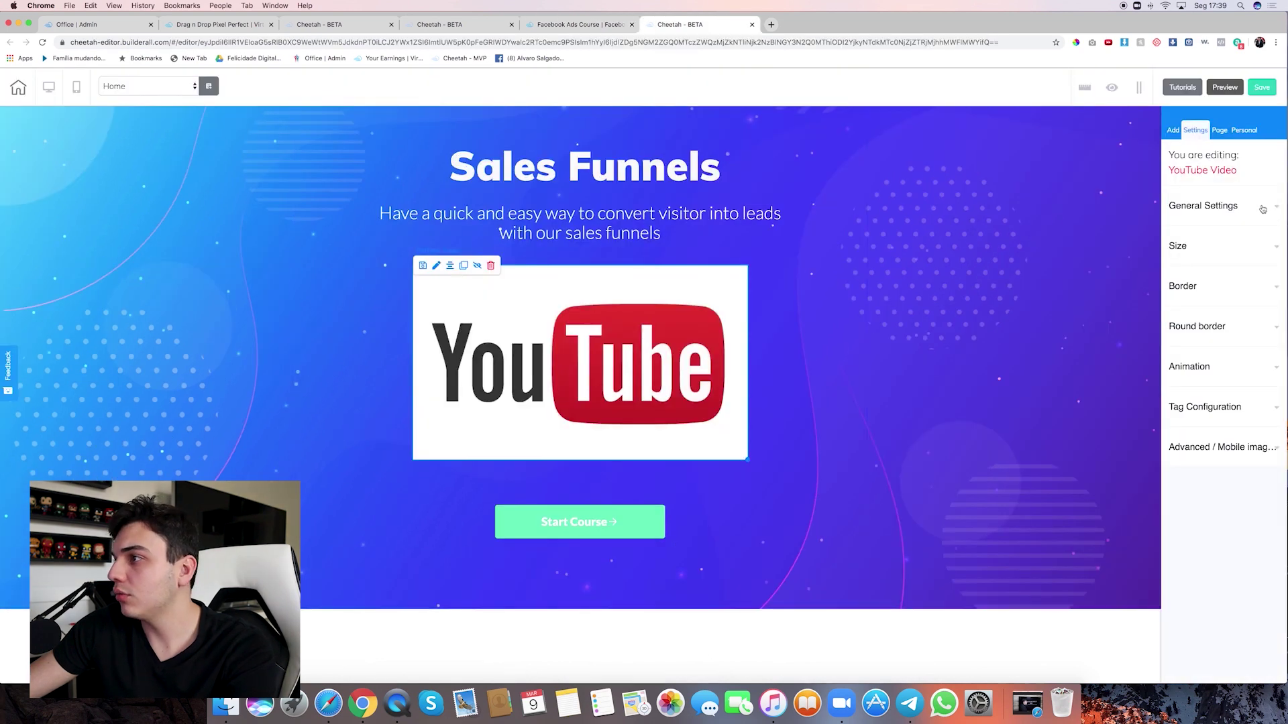
Replace the YouTube video element's link with the copied Facebook Ads video share link
left_click(1202, 205)
triple_click(1220, 244)
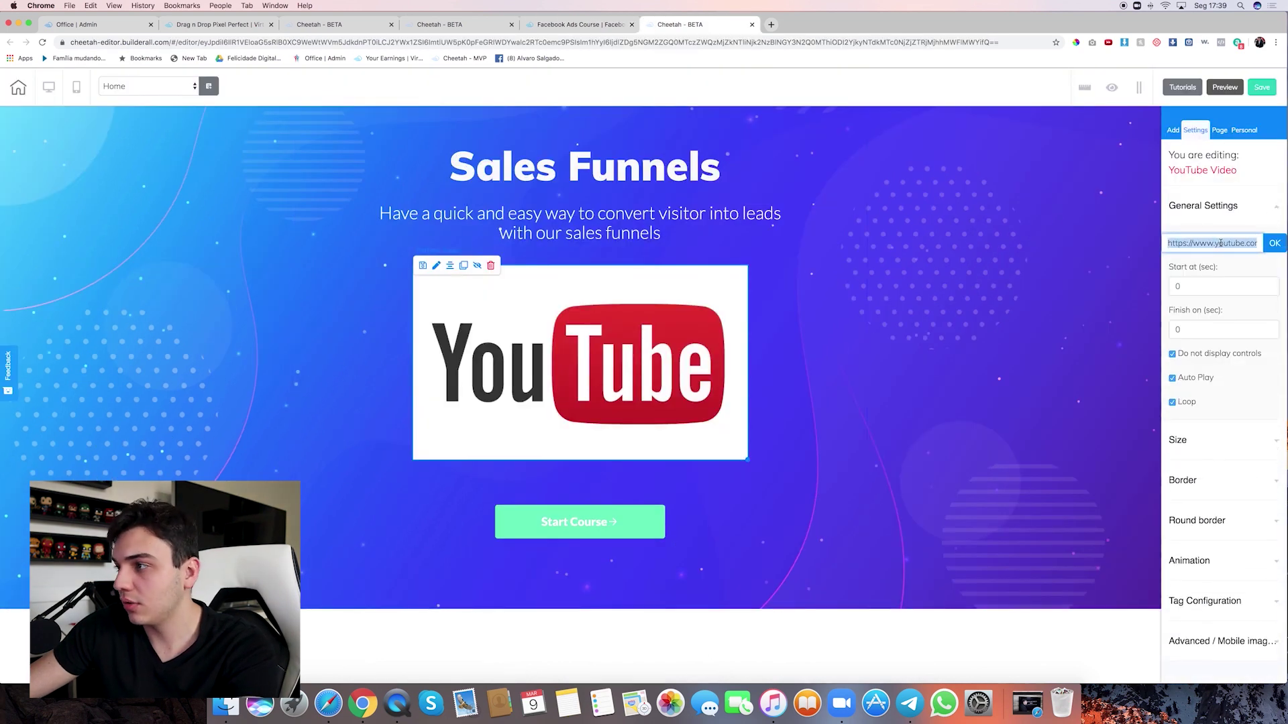
key("super+v")
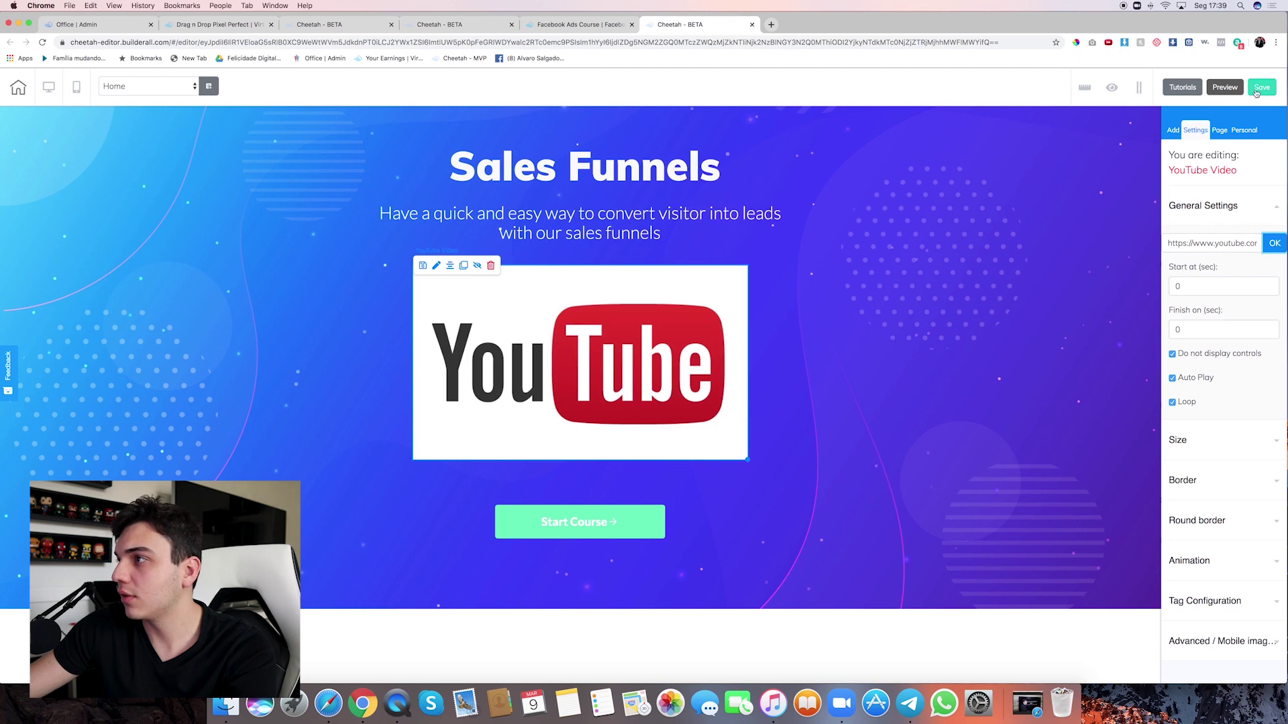
left_click(1224, 88)
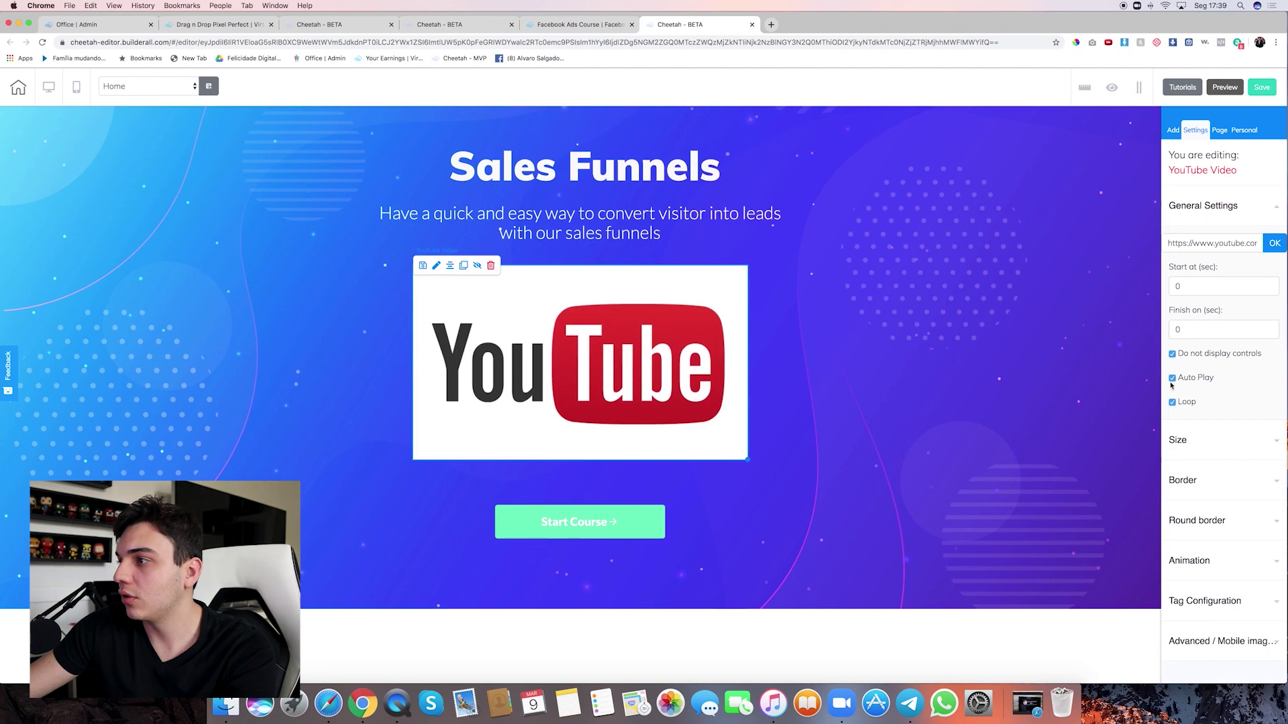
Turn off Auto Play for the video, then save and publish the site and request its preview
left_click(1264, 87)
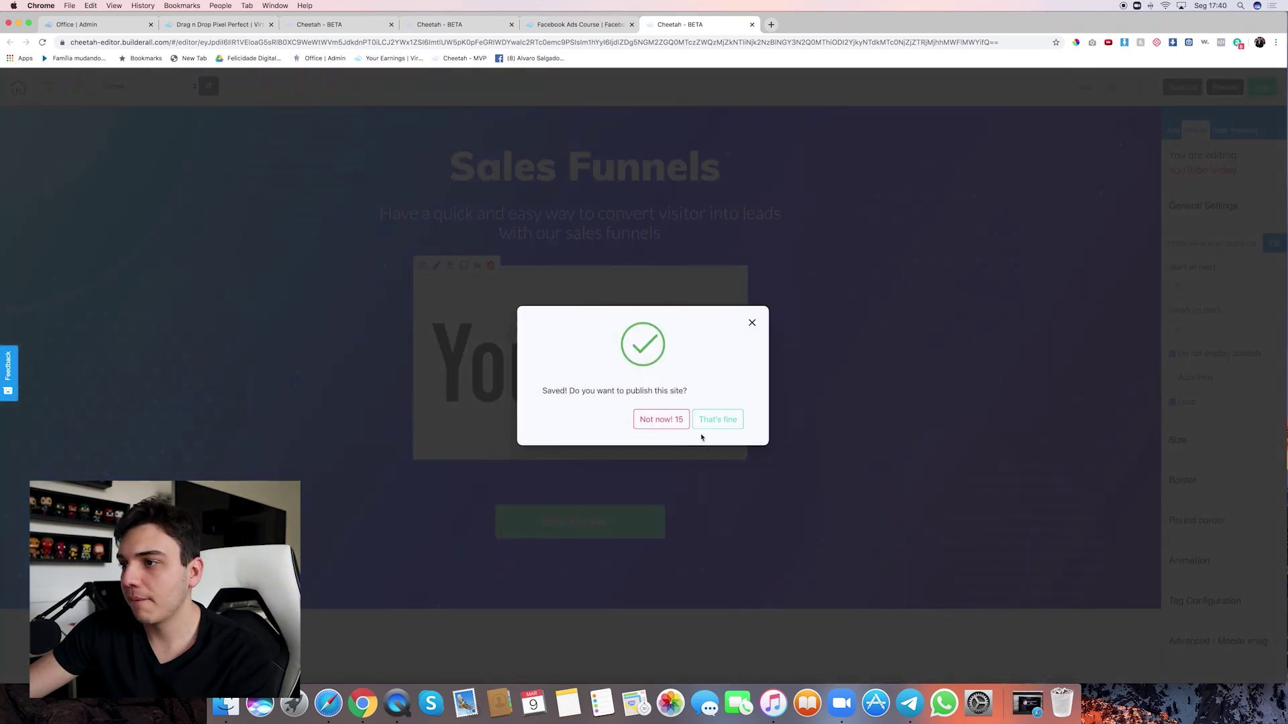
left_click(707, 421)
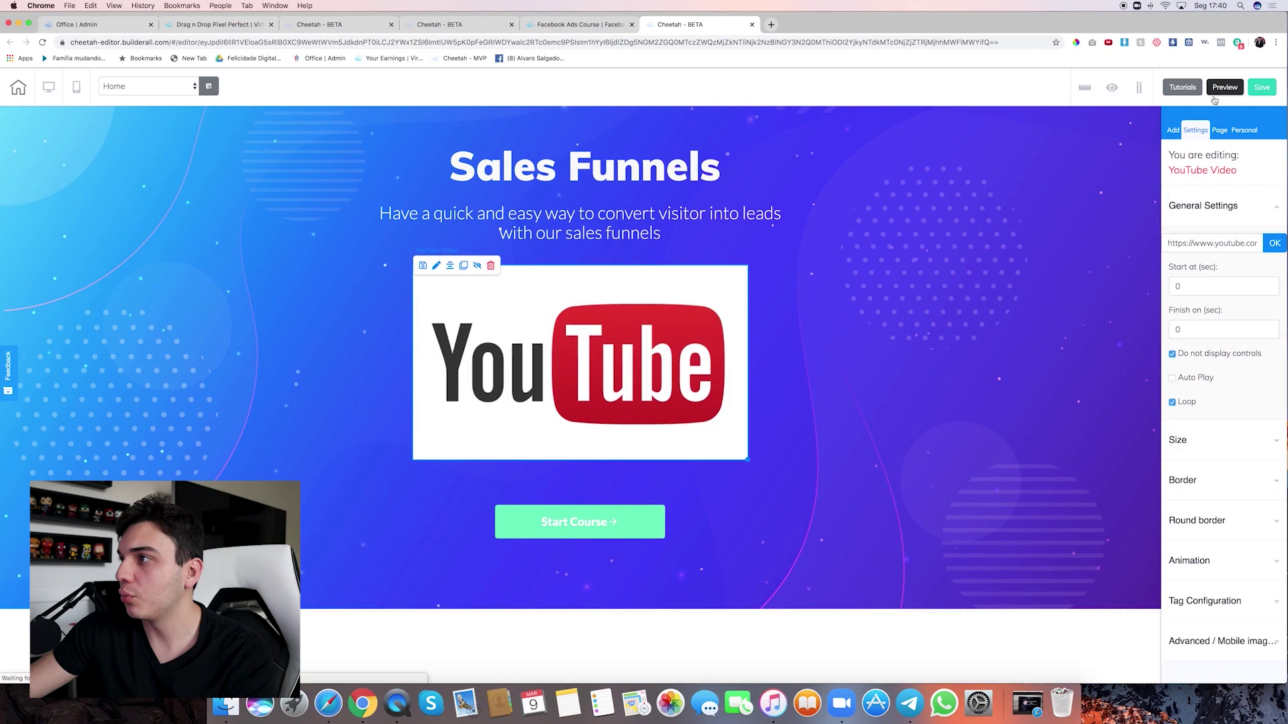
left_click(1225, 87)
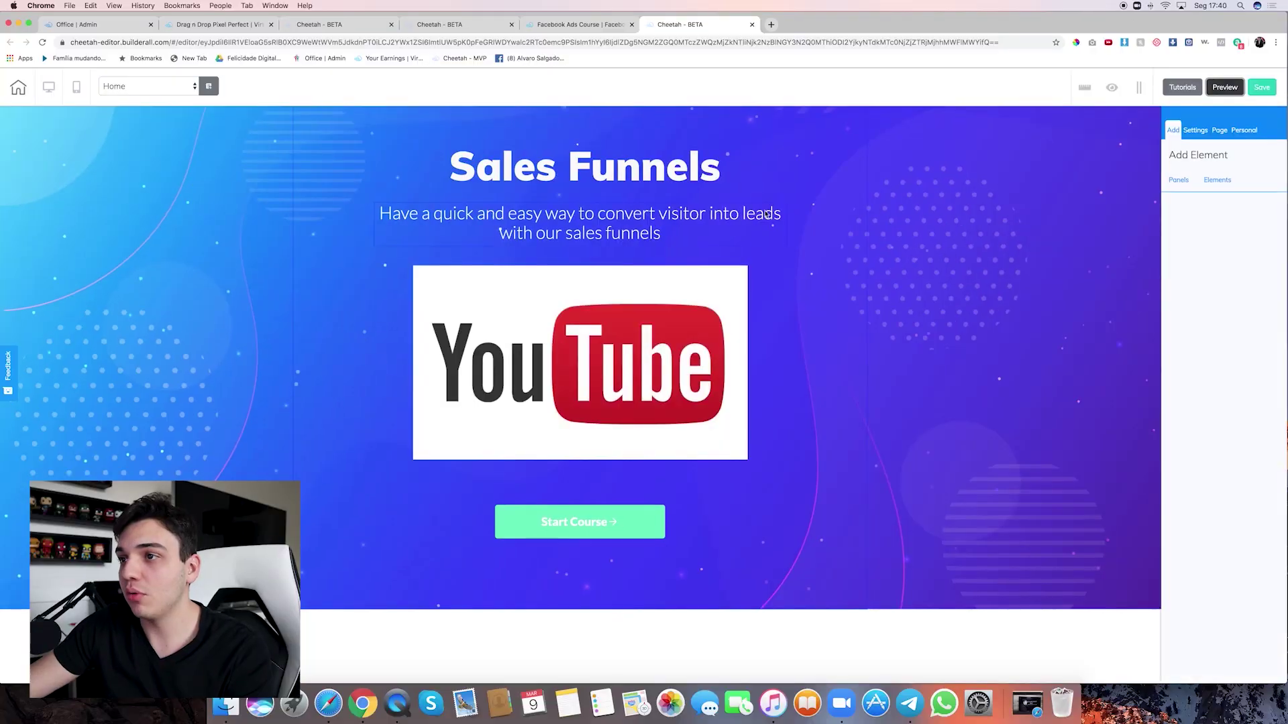
Review the lessons section of the example course page and add the 1st Nutritionist panel below the hero section
left_click(580, 25)
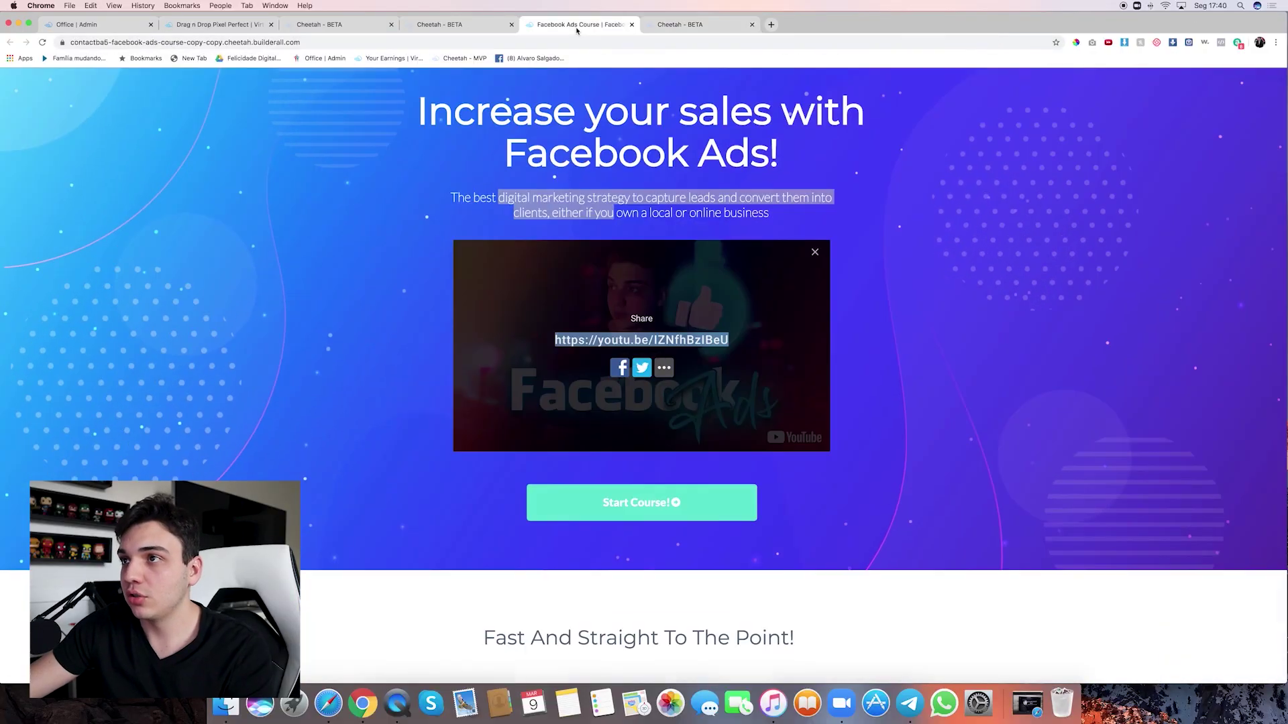
scroll(907, 300, "down", 3)
scroll(907, 300, "down", 15)
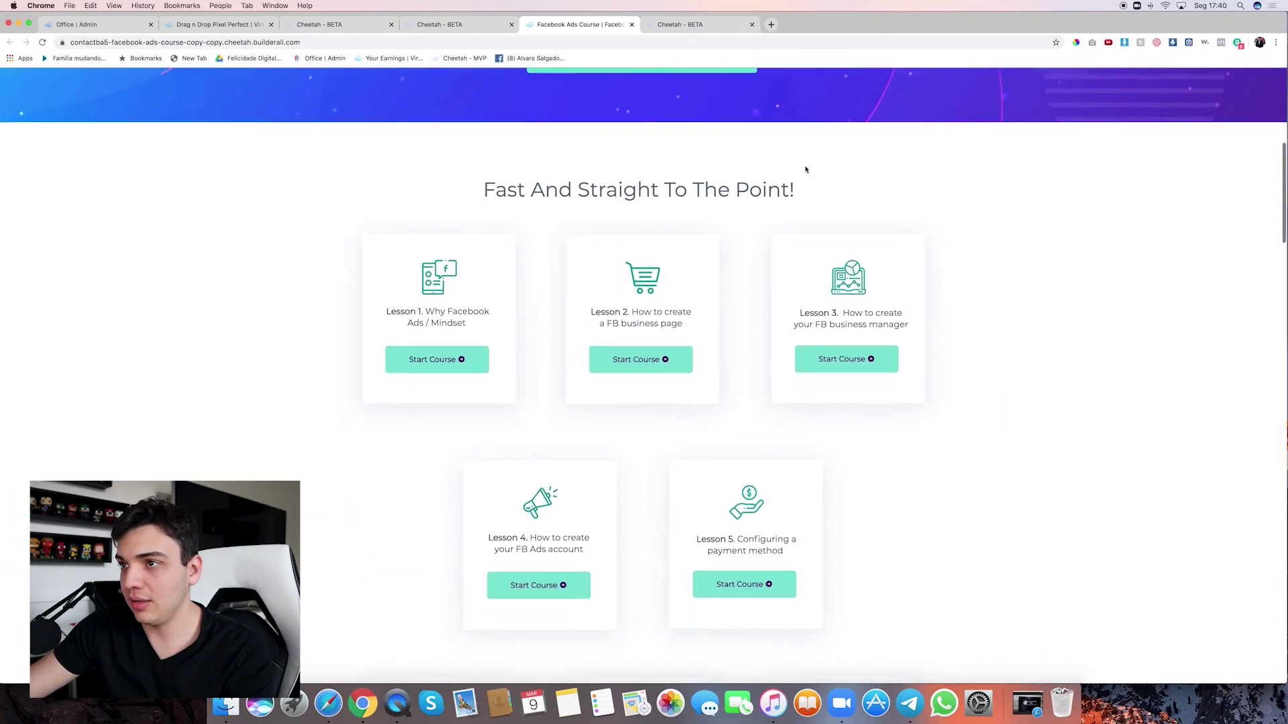
scroll(225, 176, "down", 3)
scroll(225, 177, "up", 14)
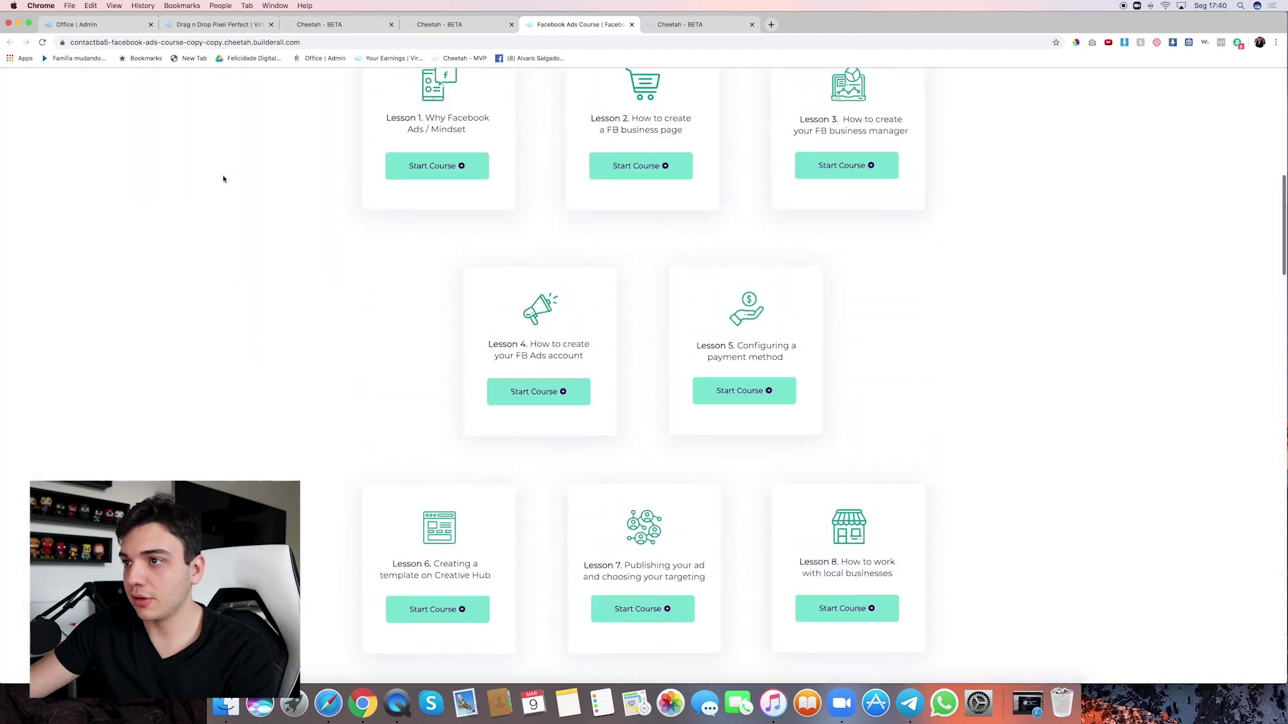
scroll(314, 157, "down", 2)
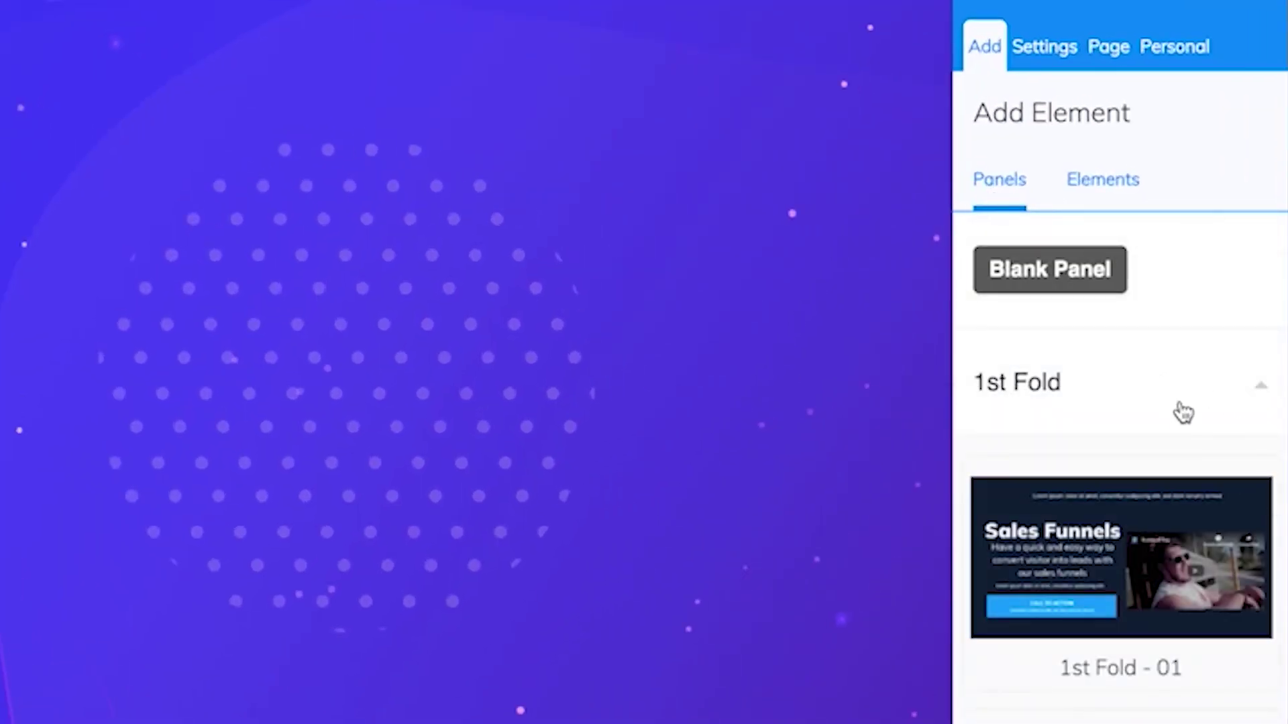
scroll(1216, 431, "down", 20)
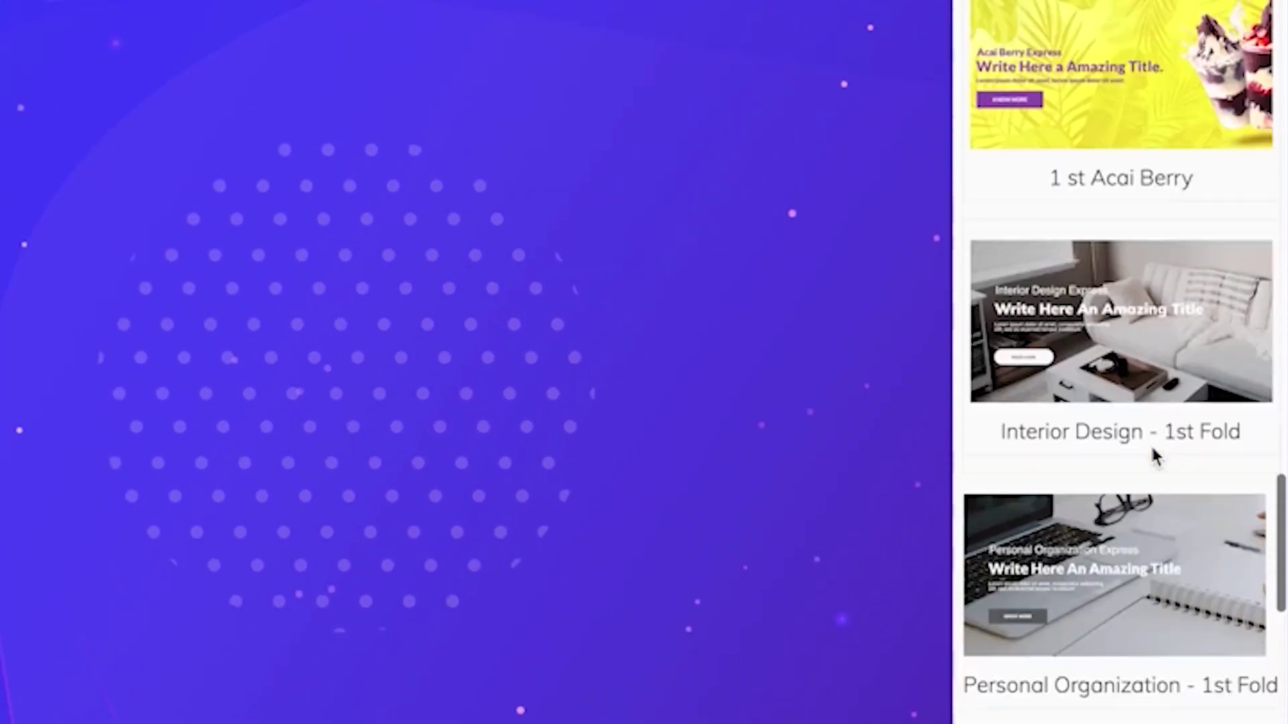
scroll(1155, 458, "down", 20)
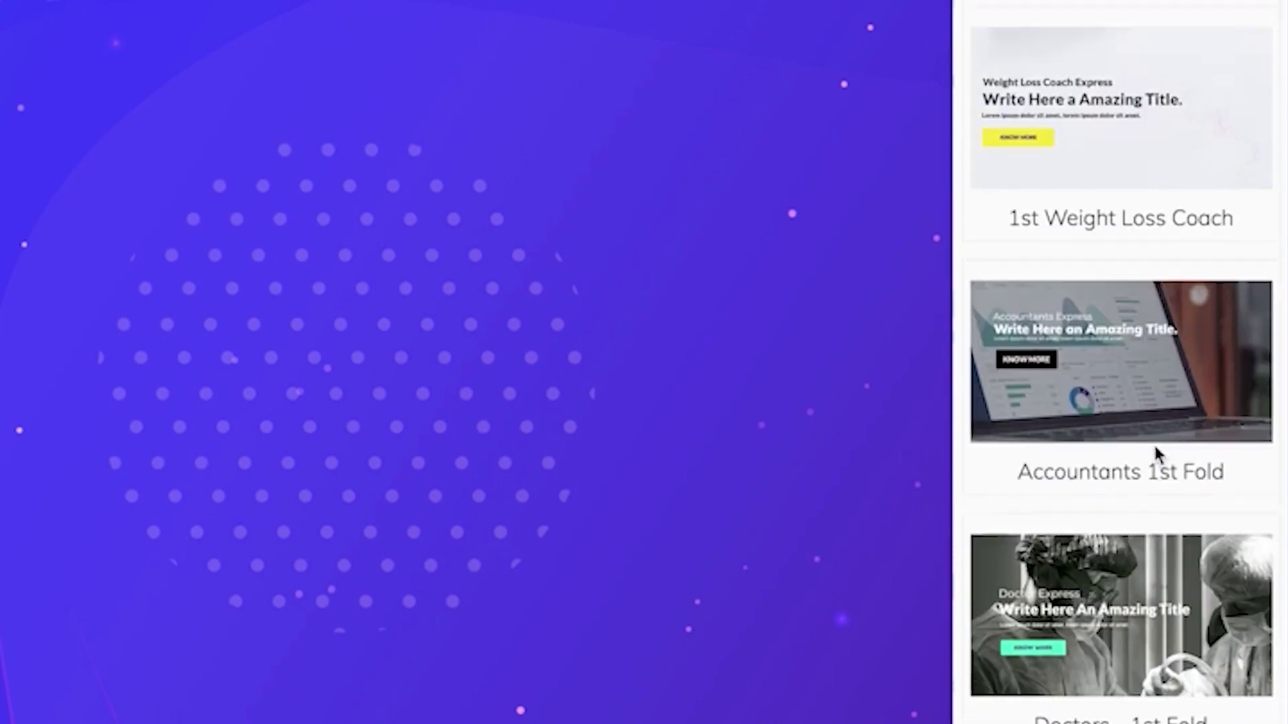
scroll(1155, 458, "down", 6)
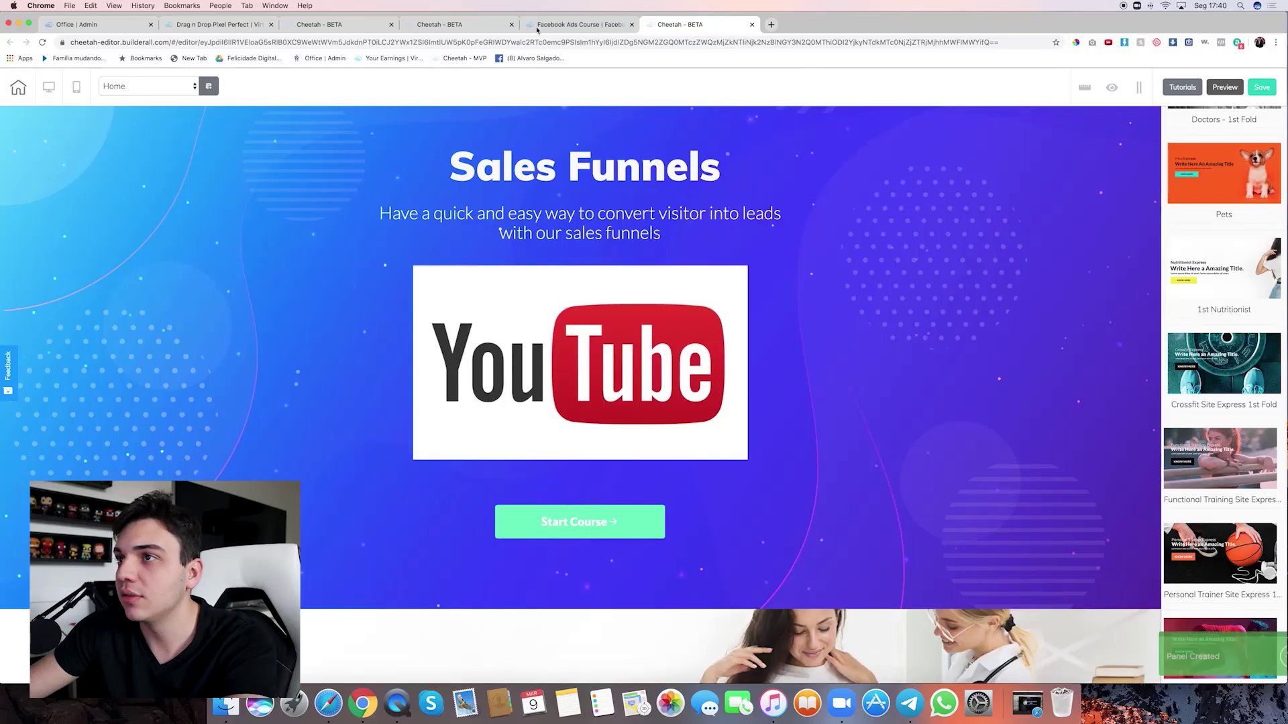
Following the example's lessons section, give the new panel a solid white background without an image and a minimum height of 1389
left_click(577, 24)
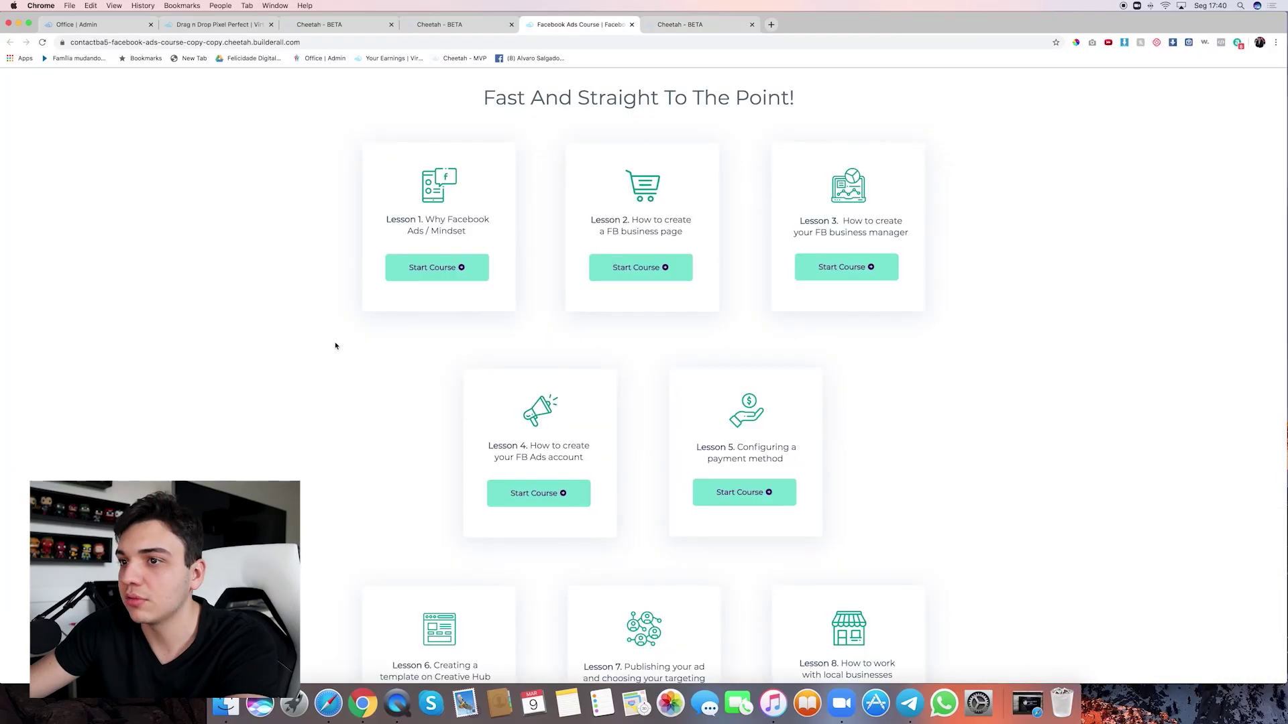
left_click(654, 23)
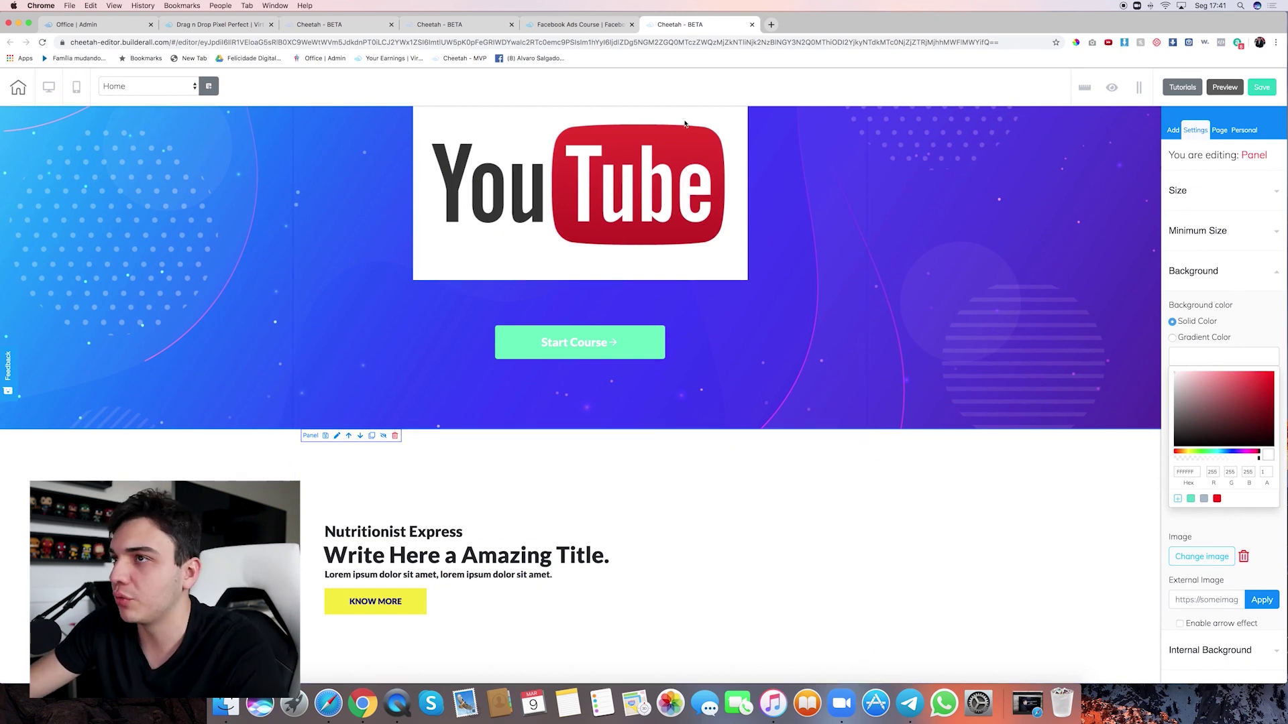
left_click(588, 28)
scroll(256, 184, "up", 8)
scroll(257, 184, "down", 5)
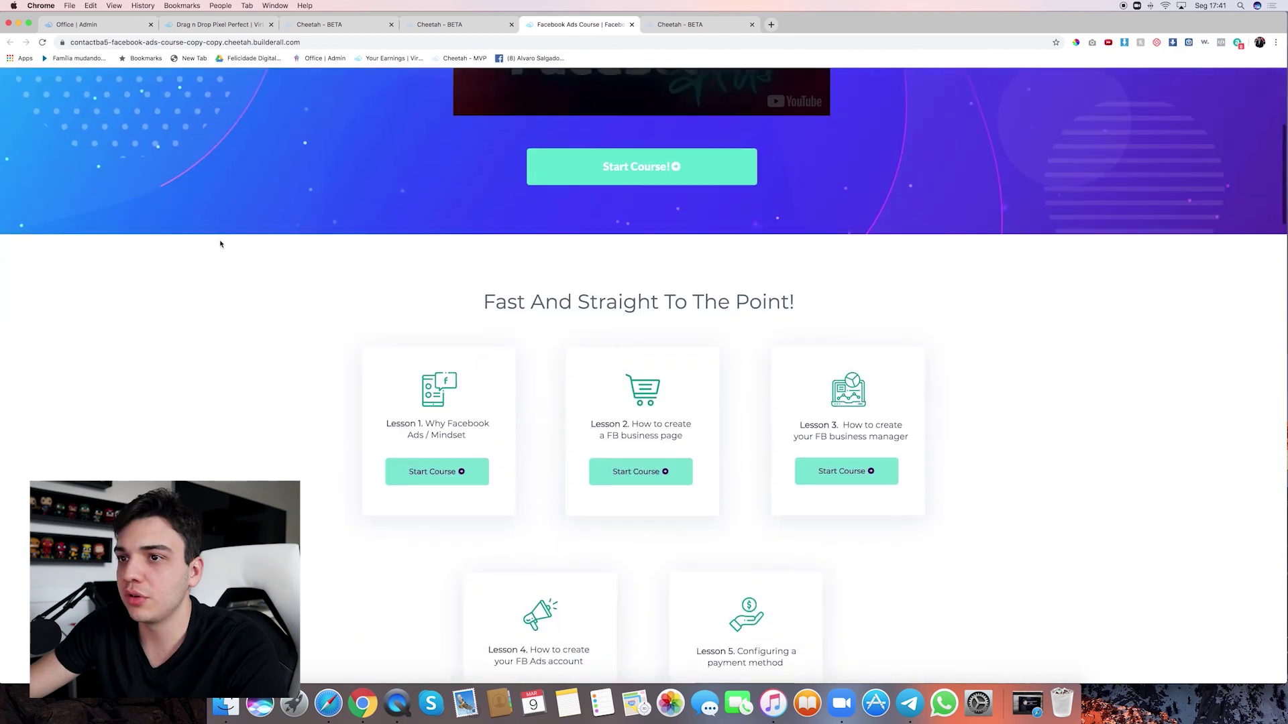
left_click(694, 24)
left_click(583, 25)
key("ctrl+Tab")
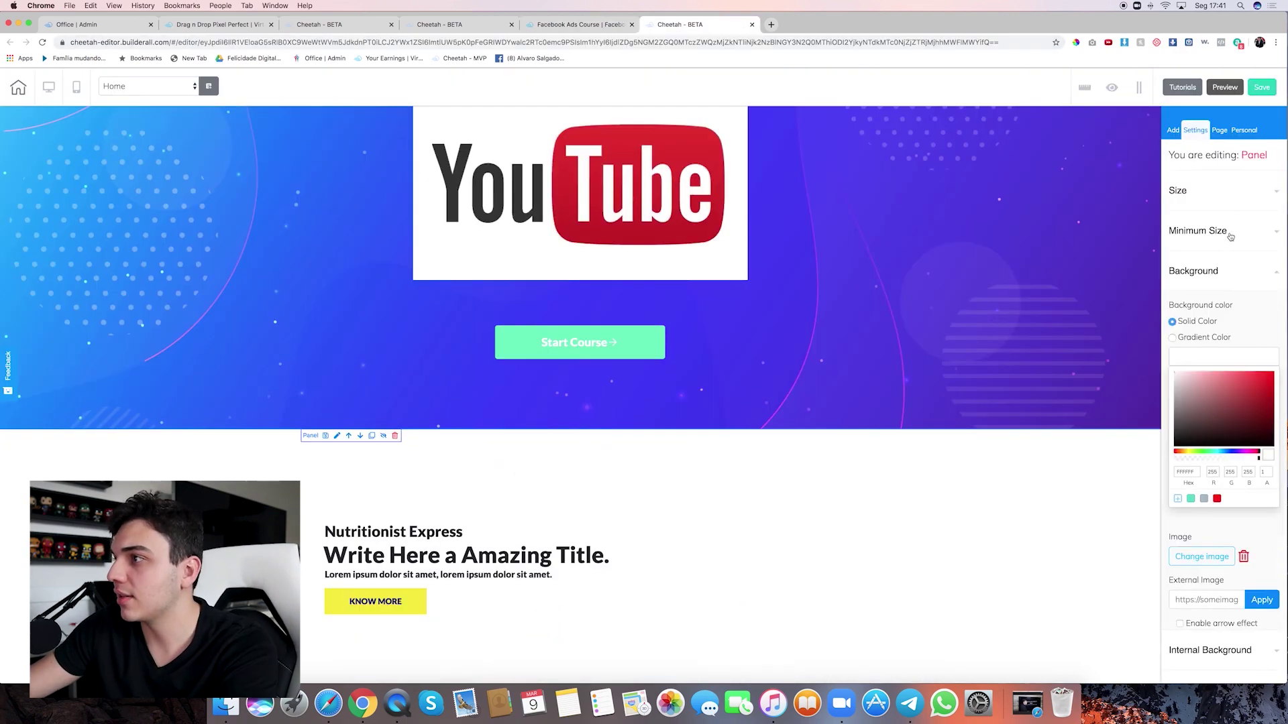
left_click(1231, 237)
scroll(1093, 380, "down", 6)
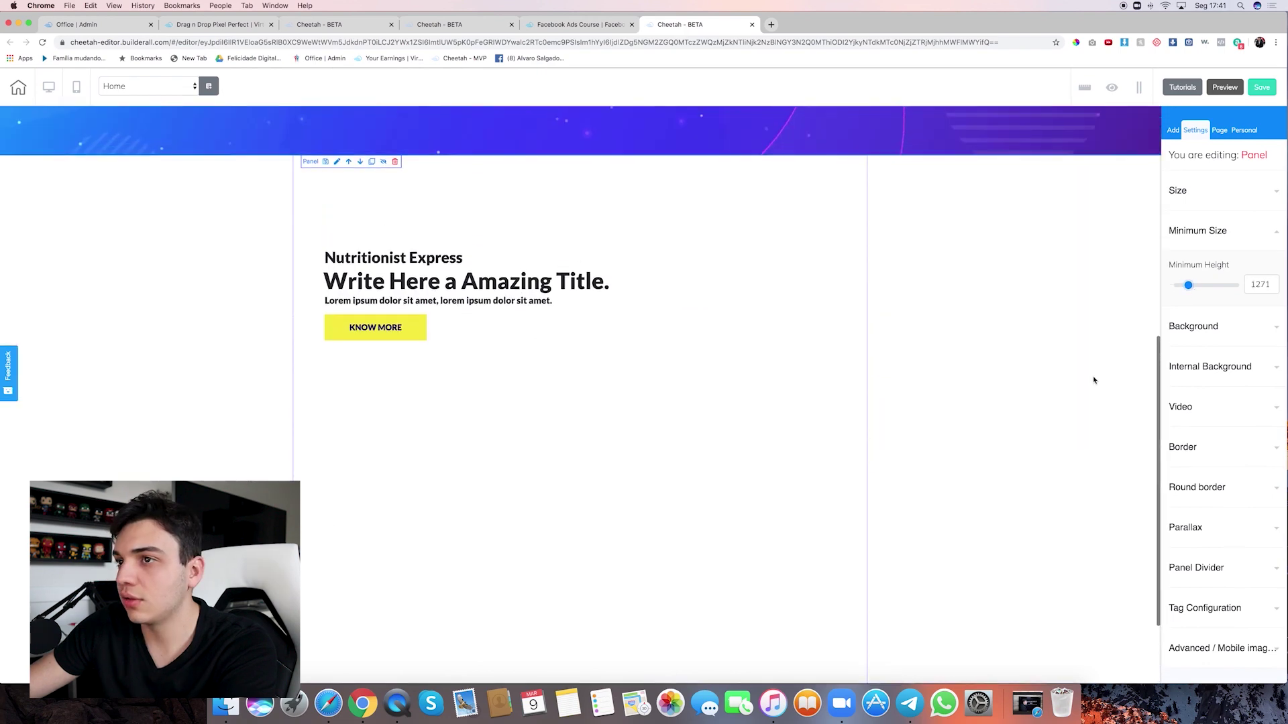
left_click_drag(1188, 285, 1189, 285)
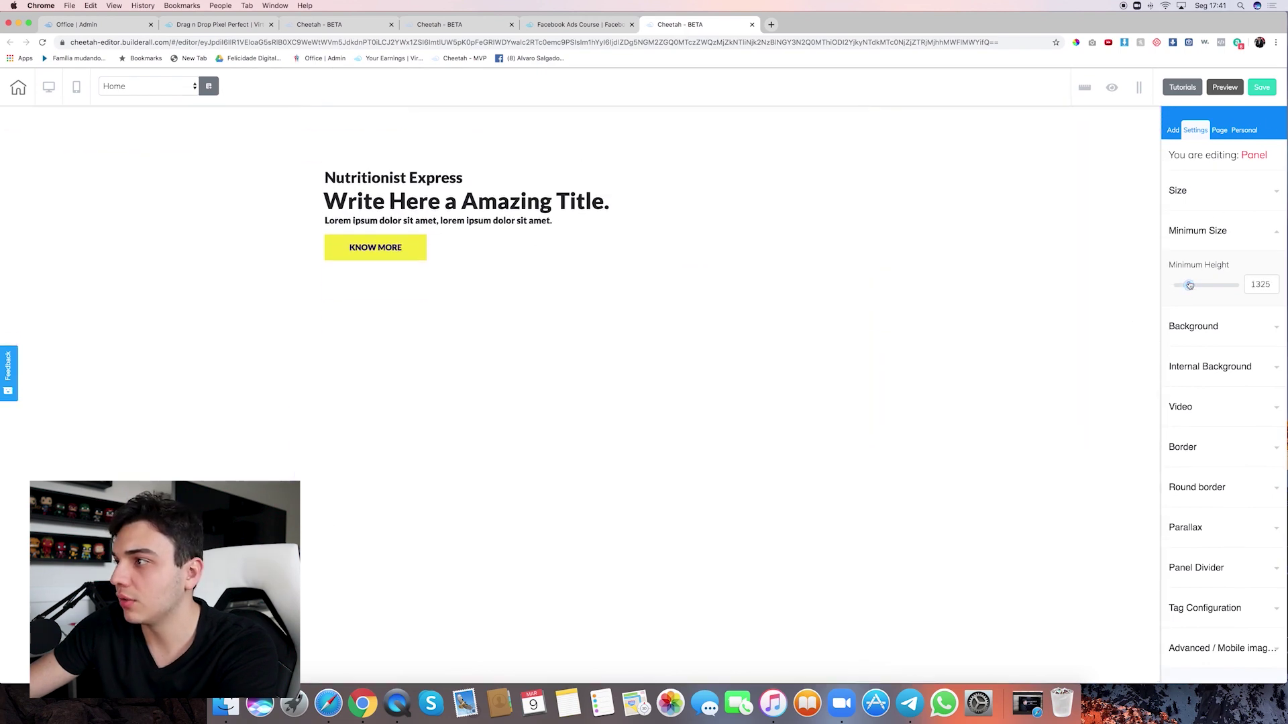
scroll(899, 210, "up", 2)
Check the example's section heading and move the "Write Here a Amazing Title." text to the top centre of the white panel
key("ctrl+shift+Tab")
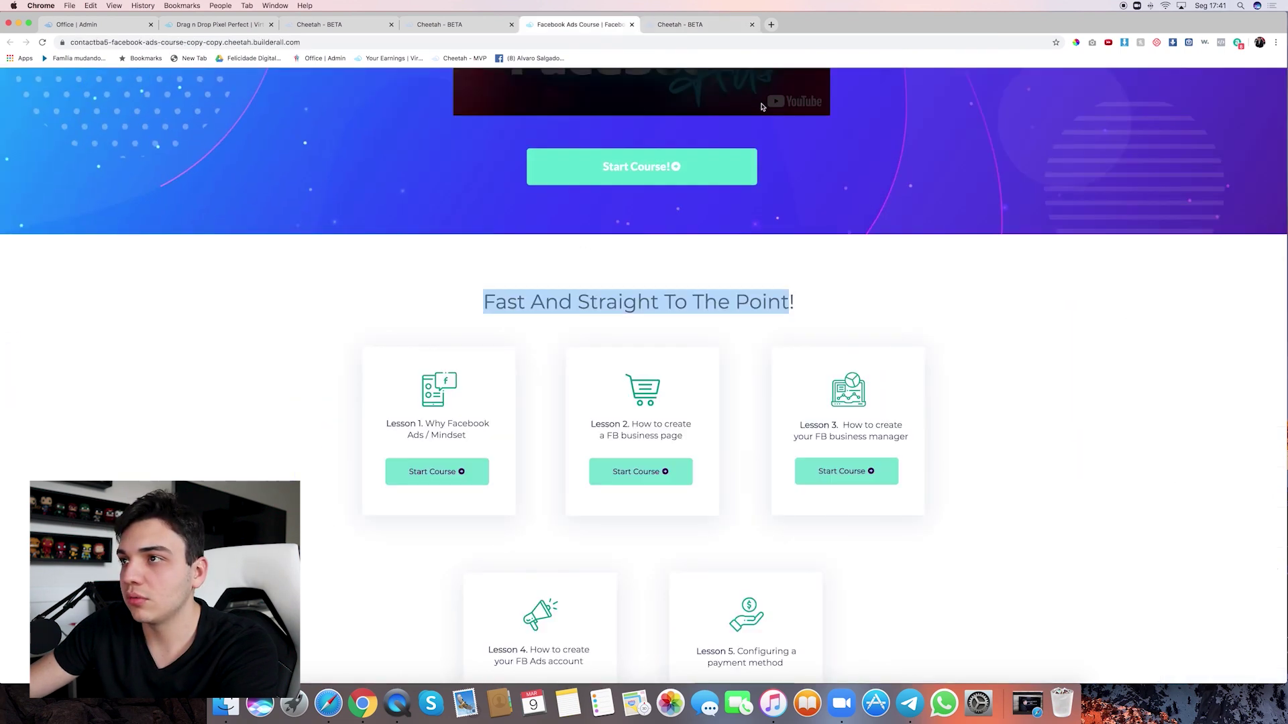
left_click(691, 25)
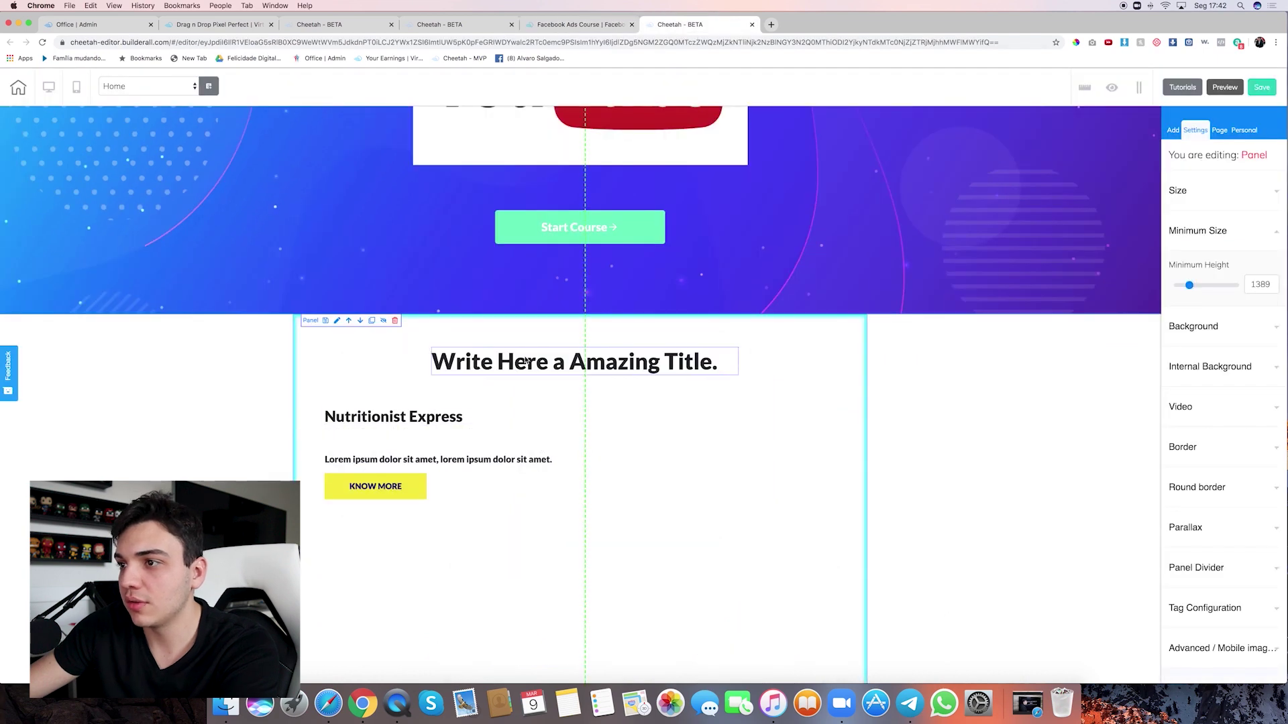
left_click(528, 362)
Delete the "Nutritionist Express" text, the lorem ipsum line and the yellow Know More button from the white panel
double_click(436, 418)
left_click(403, 407)
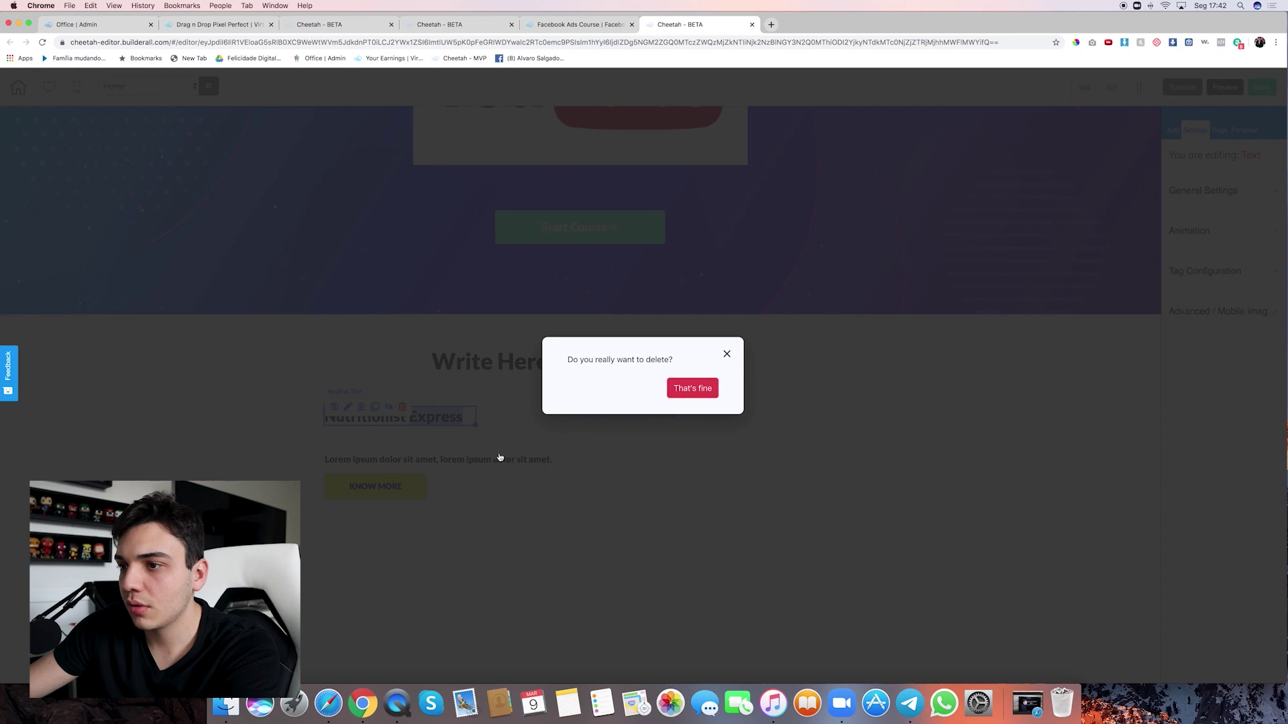
key("Return")
left_click(500, 460)
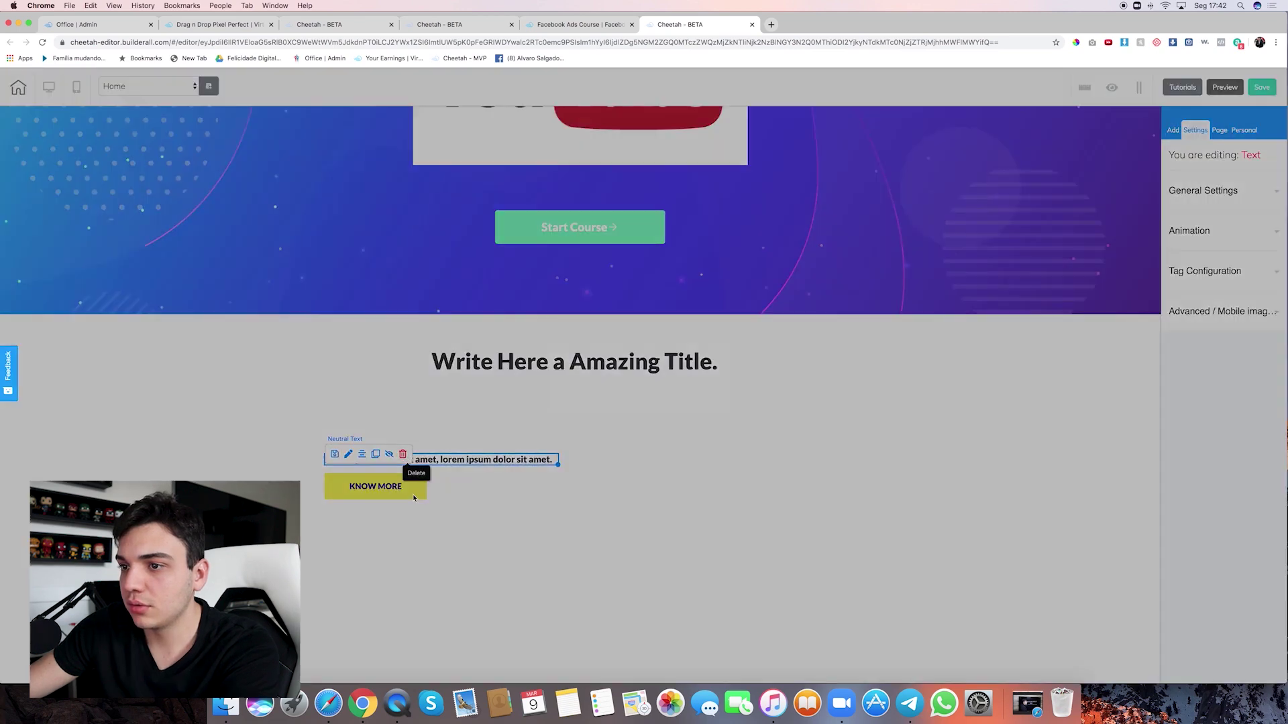
left_click(402, 454)
key("Return")
left_click(396, 487)
left_click(416, 476)
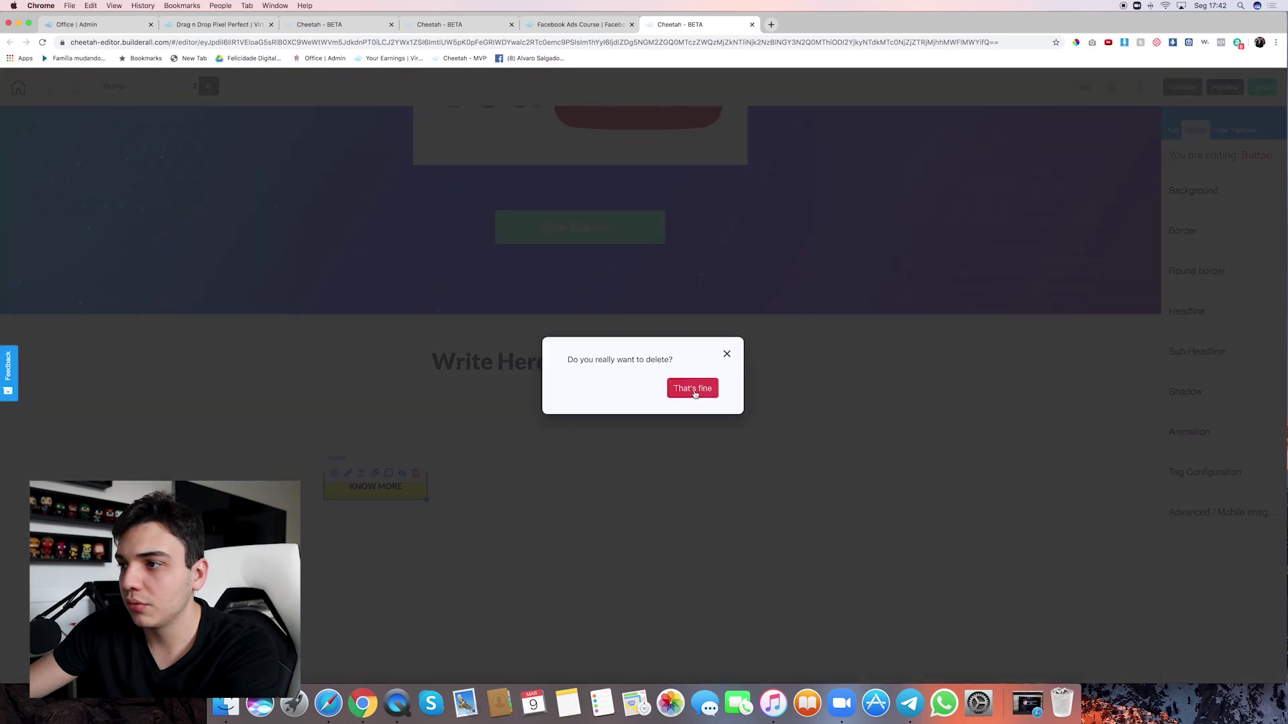
left_click(695, 394)
Following the example's Lesson 1 card, place a white box with a soft shadow as a tall card below the title
left_click(587, 24)
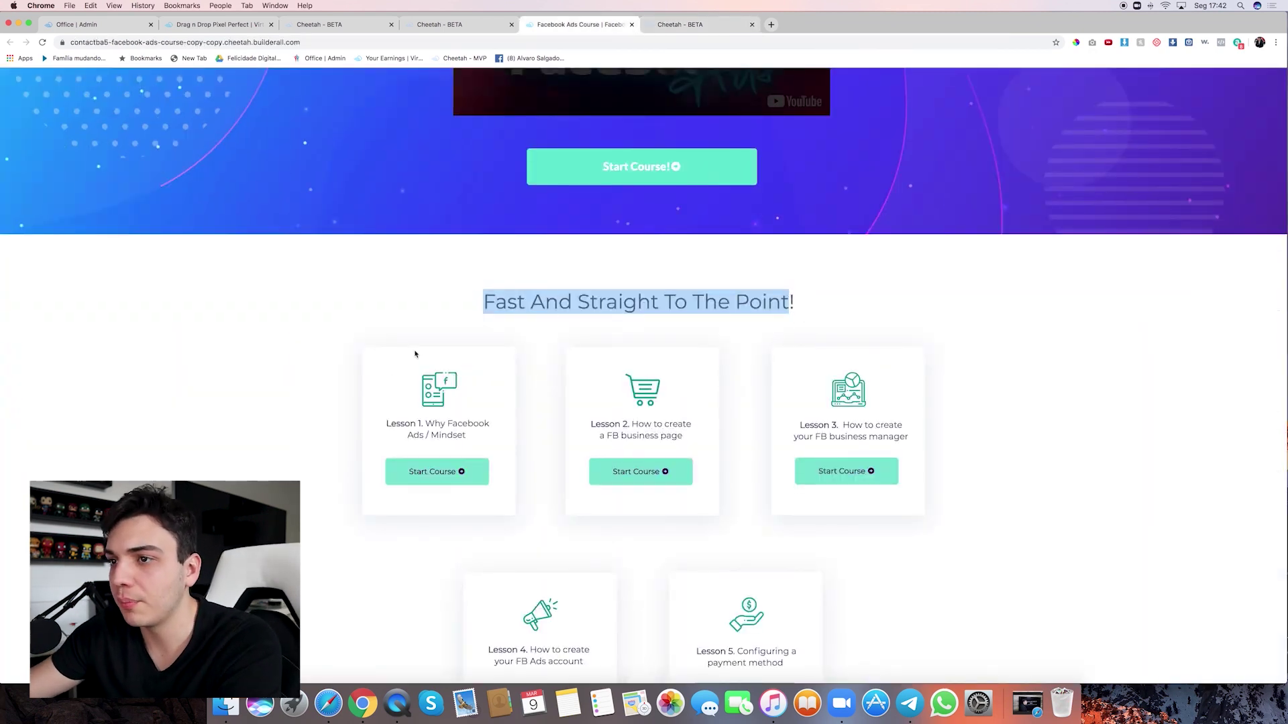
left_click_drag(423, 372, 495, 432)
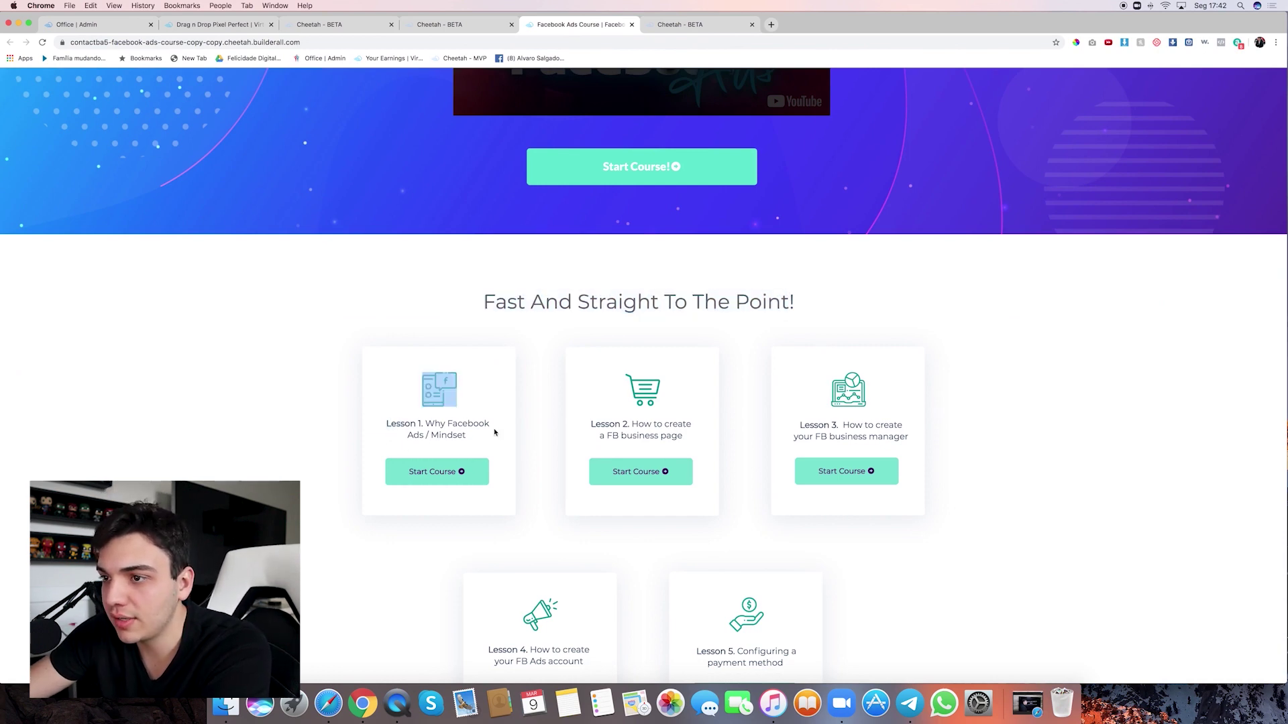
left_click(680, 26)
left_click(1174, 129)
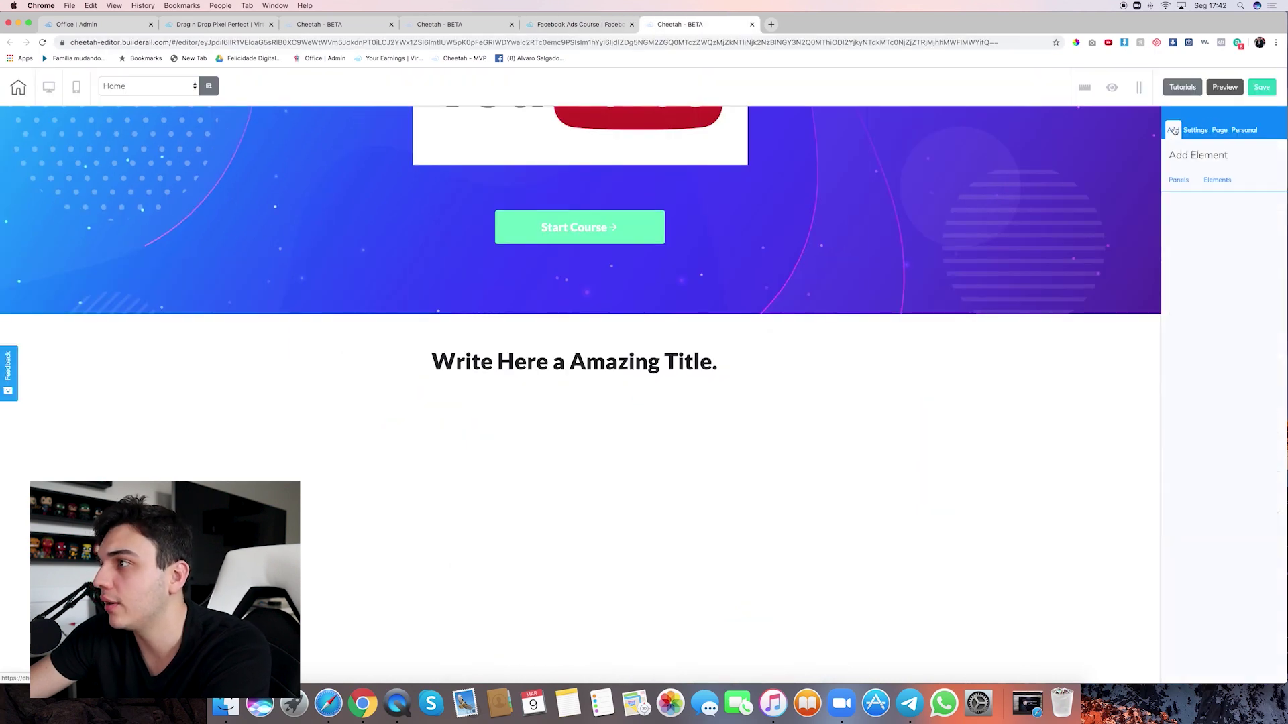
left_click(1214, 189)
left_click(1231, 349)
scroll(1221, 369, "down", 3)
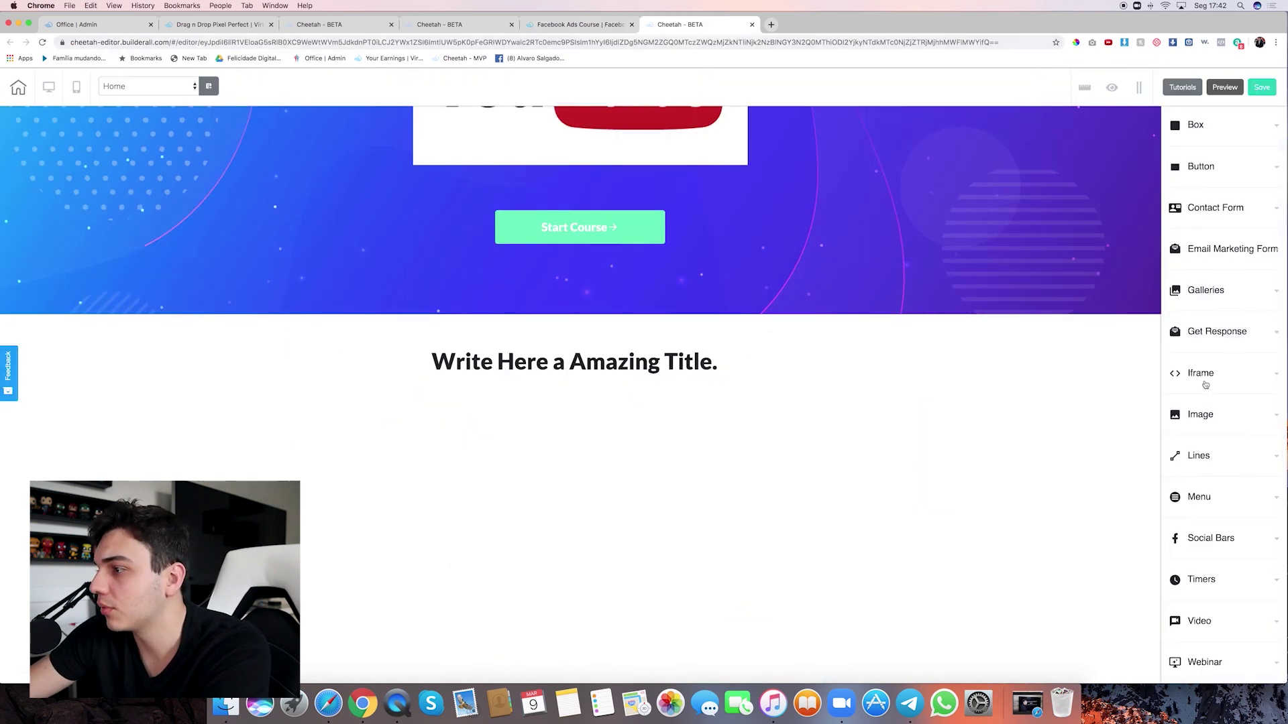
scroll(1219, 647, "up", 5)
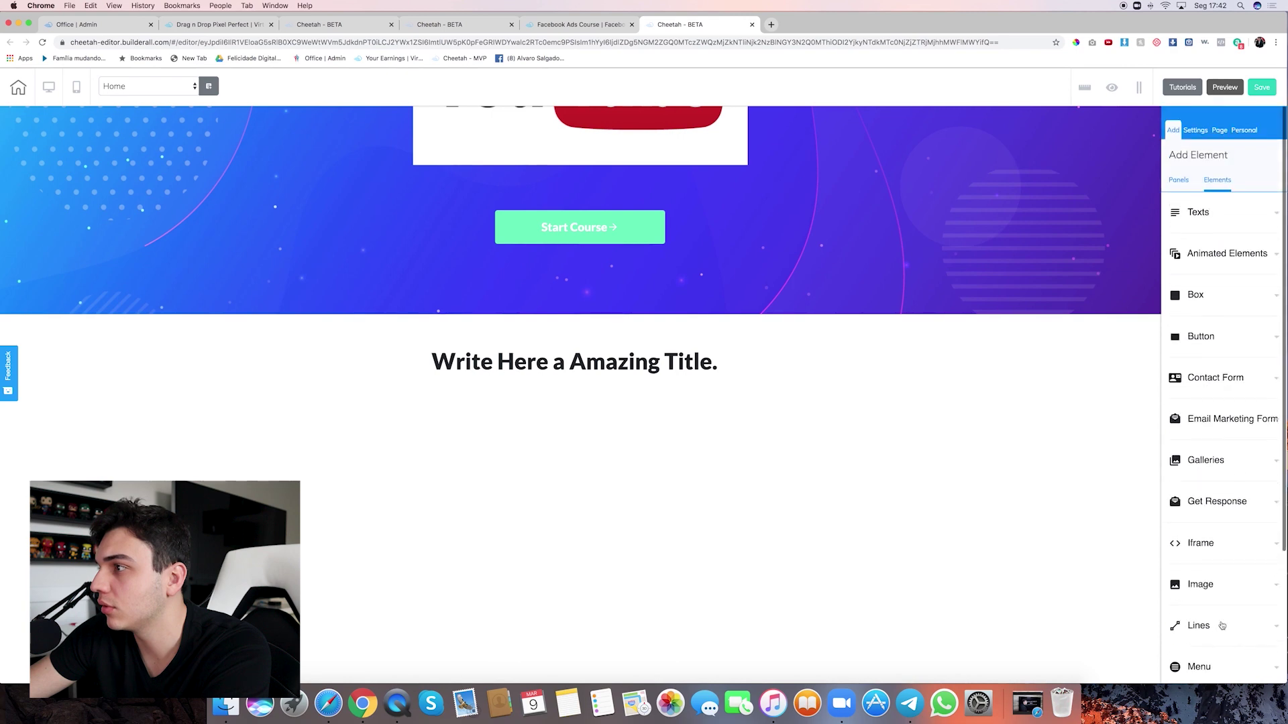
left_click(1231, 305)
scroll(1229, 416, "down", 7)
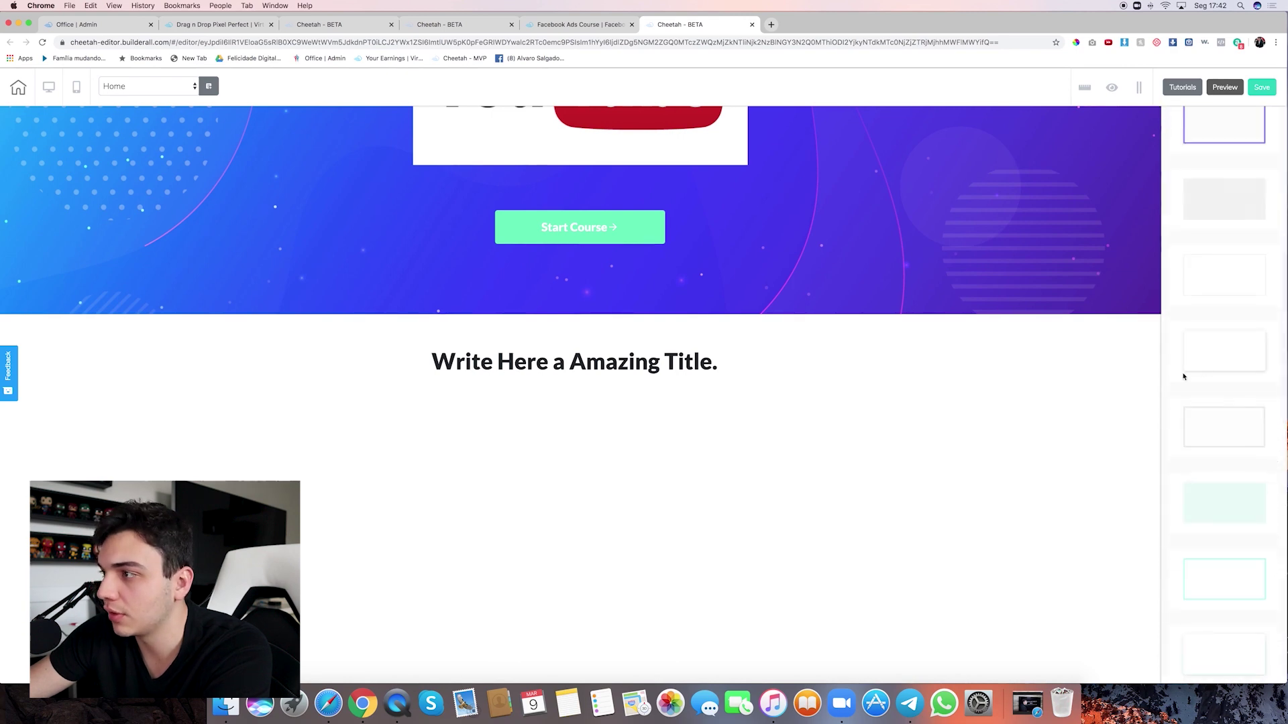
left_click_drag(1234, 357, 446, 581)
left_click(400, 459)
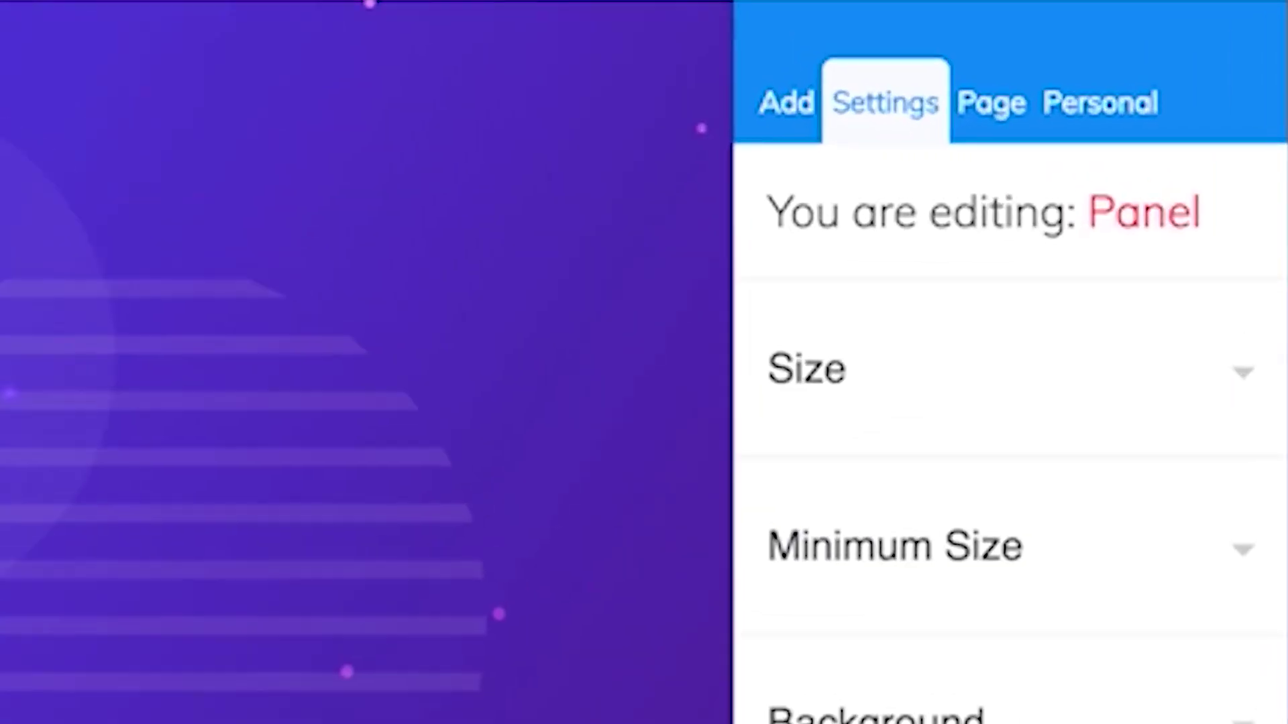
Add the sunset landscape image element beside the white box and open the image's general settings
left_click(811, 121)
left_click(952, 332)
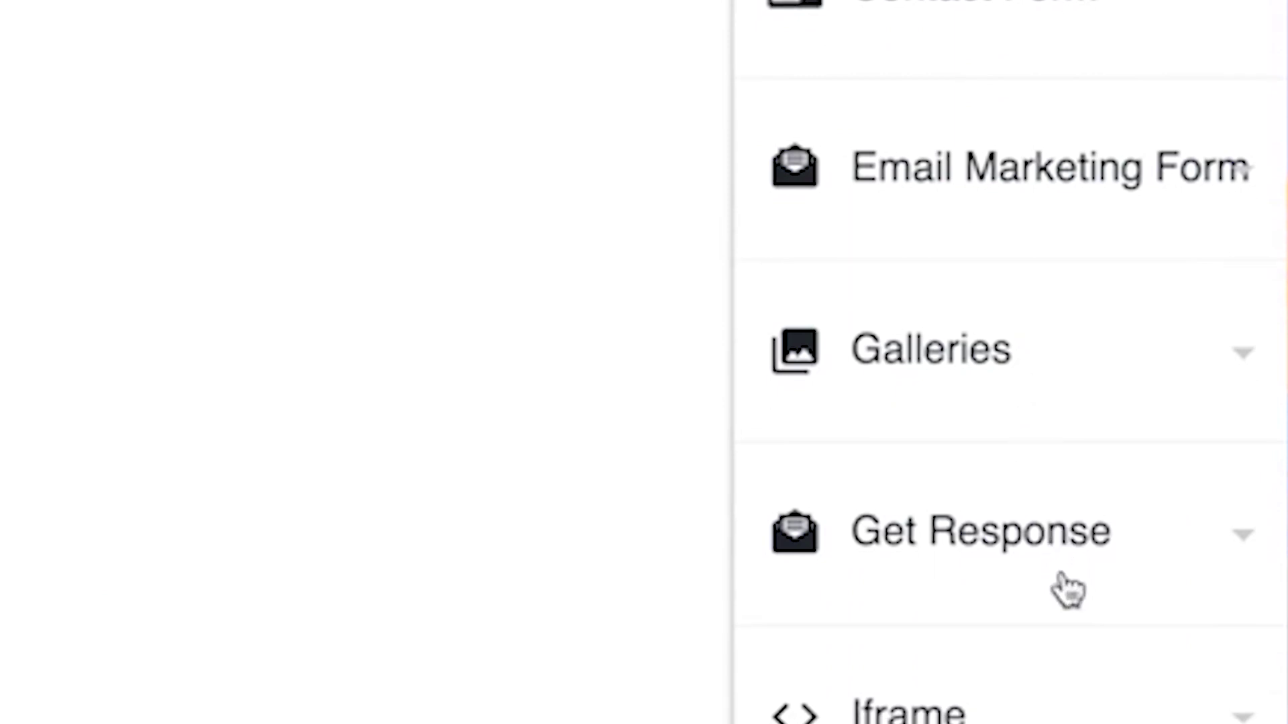
left_click(1200, 537)
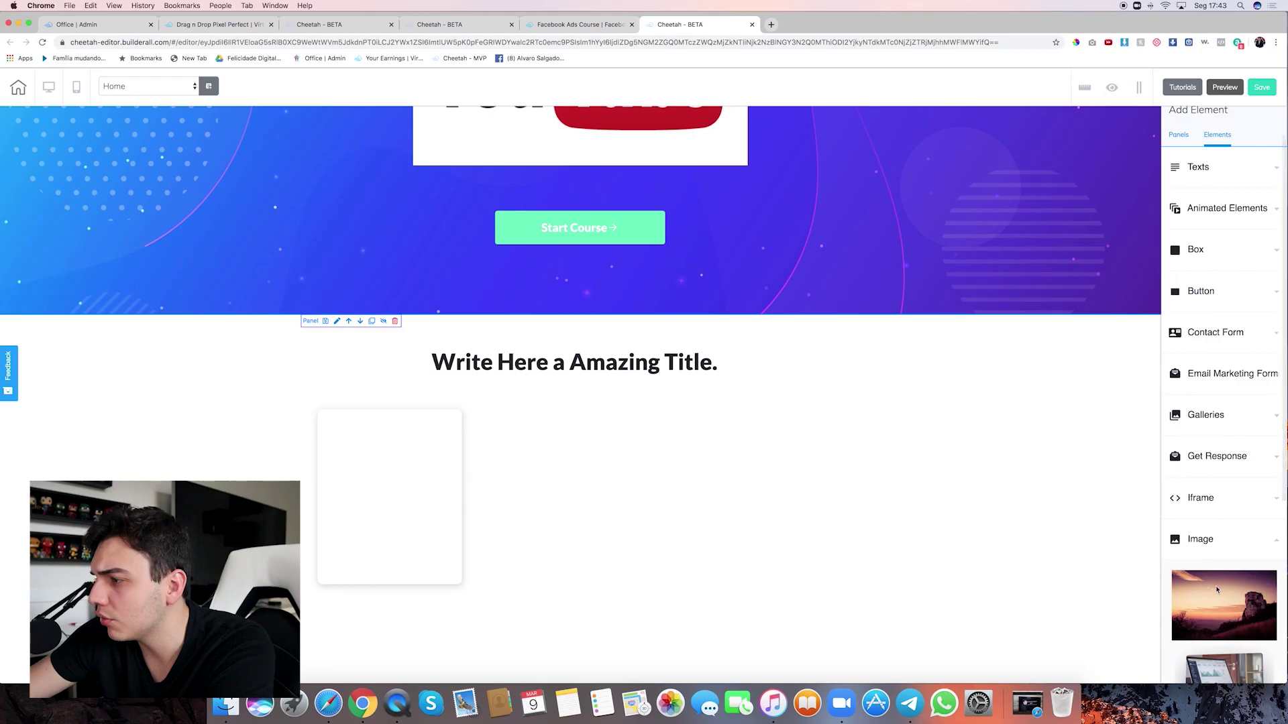
left_click_drag(1215, 586, 771, 504)
left_click_drag(847, 564, 698, 518)
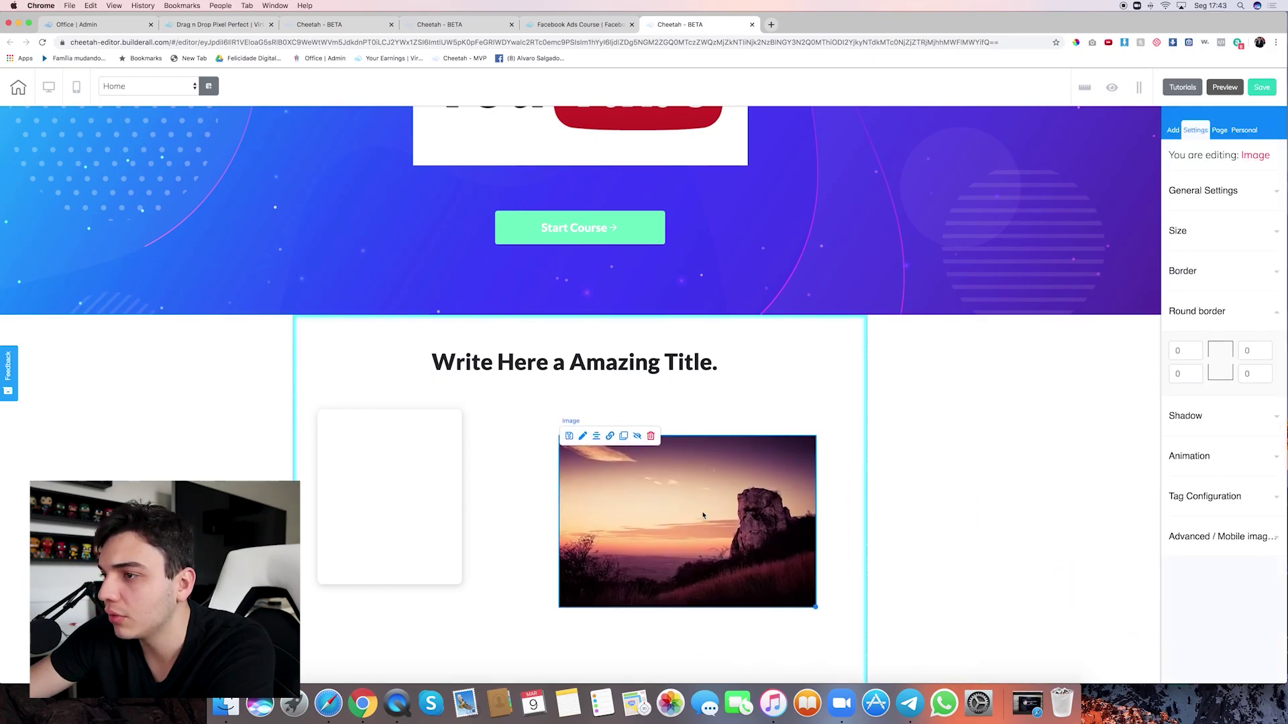
left_click(1269, 195)
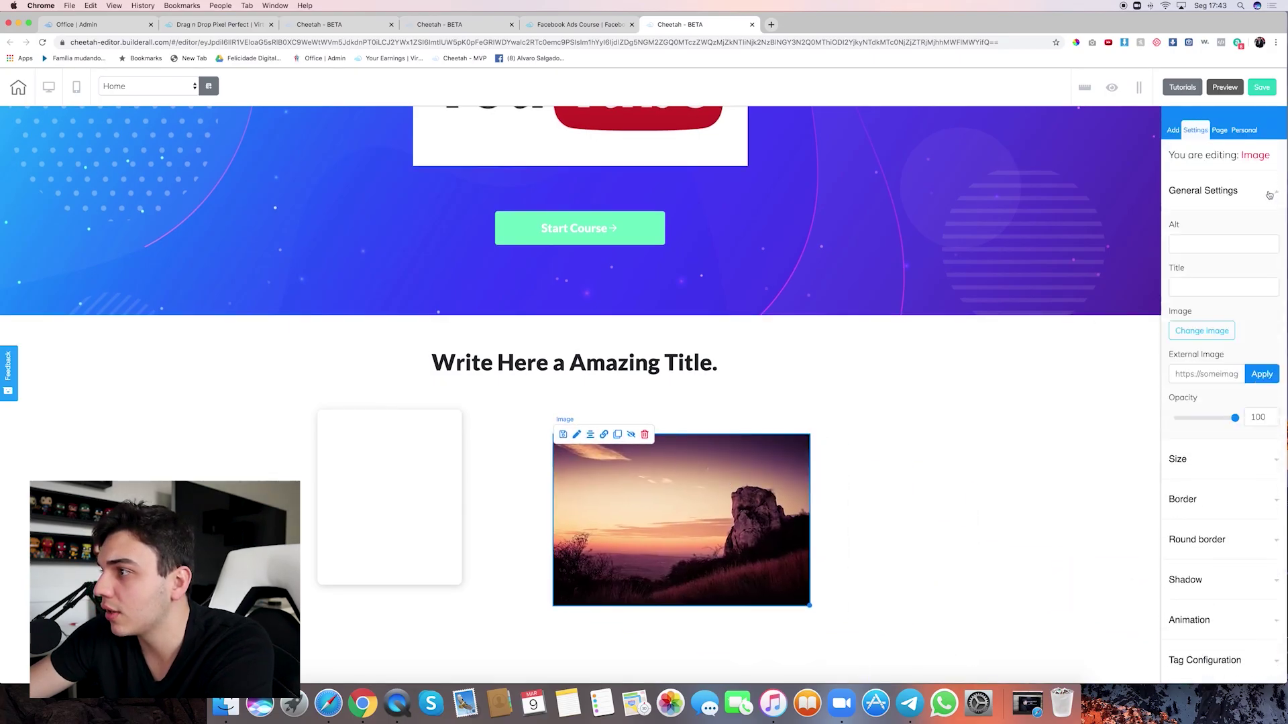
Replace the sunset picture with the green "social-media (1)" icon from the user files, matching the example's Lesson 1 card
left_click(1204, 330)
scroll(702, 323, "down", 5)
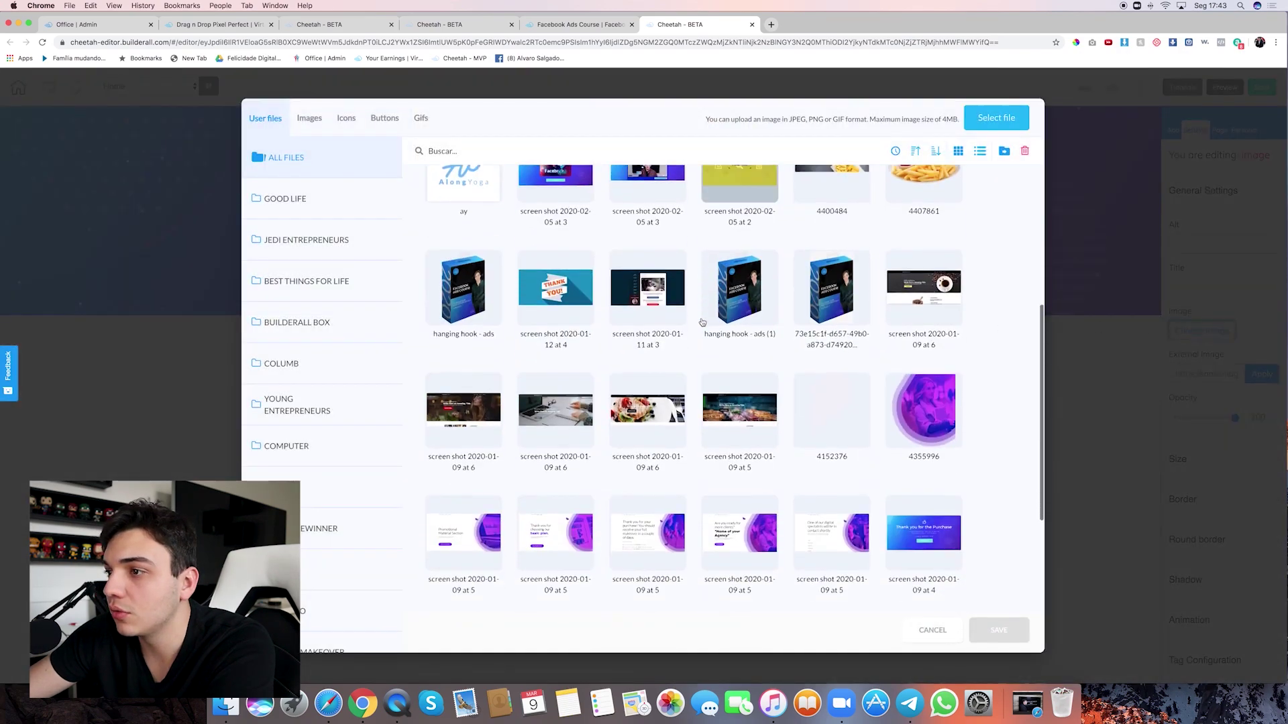
scroll(702, 323, "down", 10)
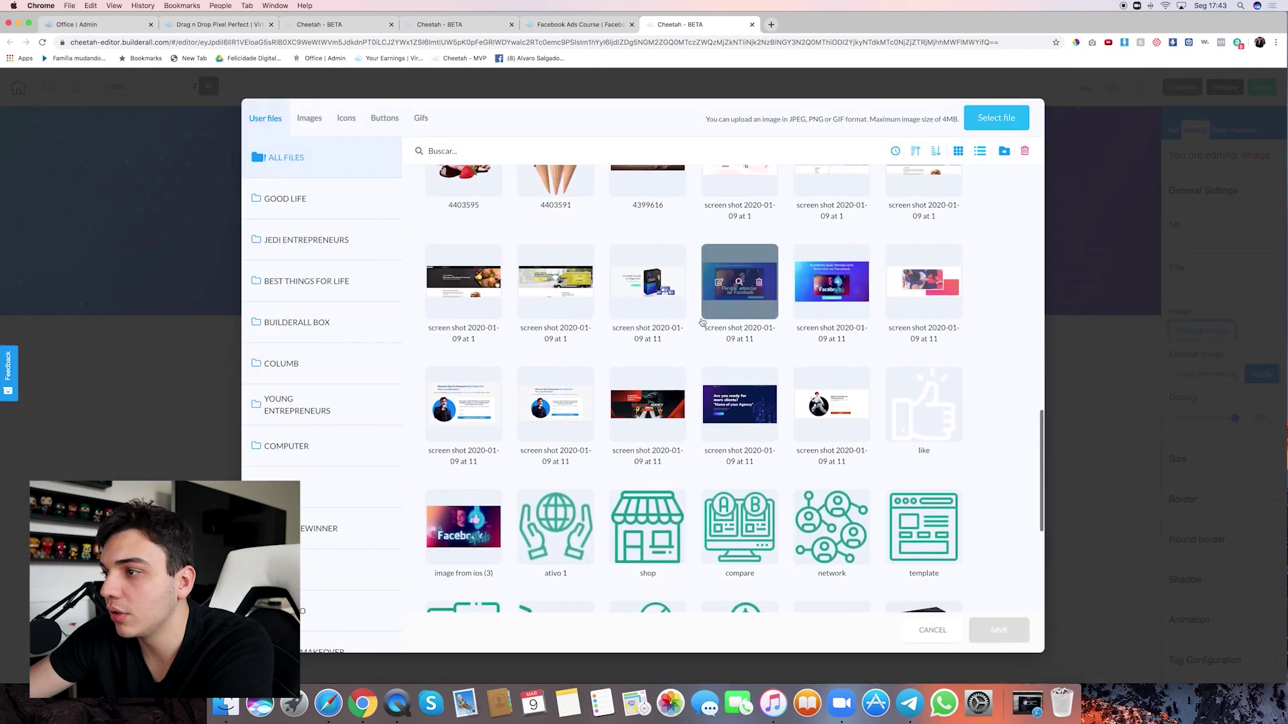
left_click(548, 29)
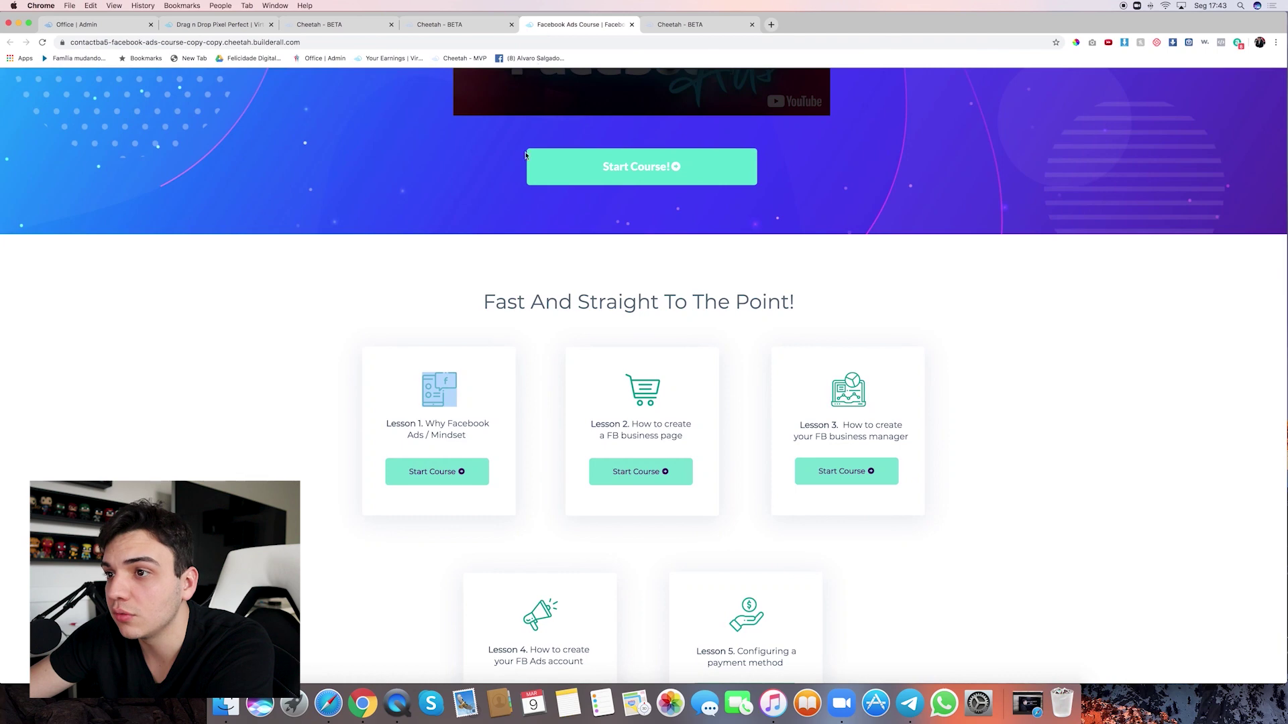
left_click(694, 27)
left_click(463, 430)
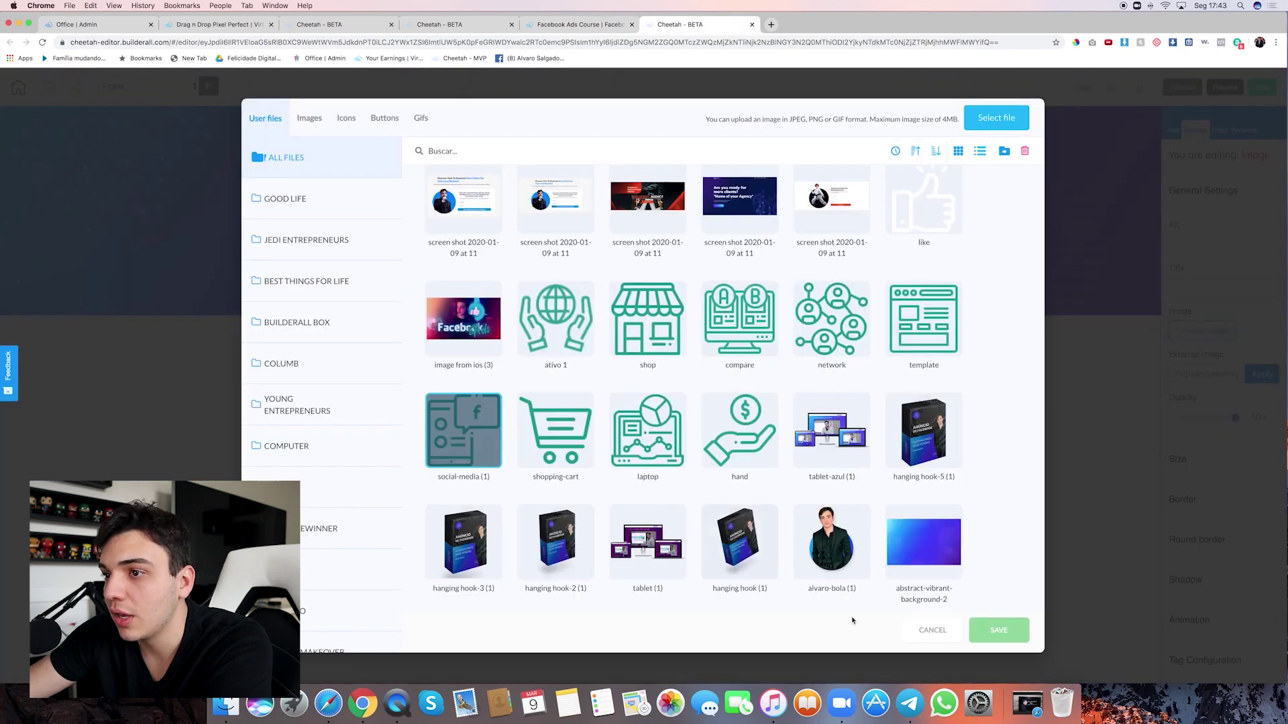
left_click(997, 632)
scroll(751, 601, "down", 1)
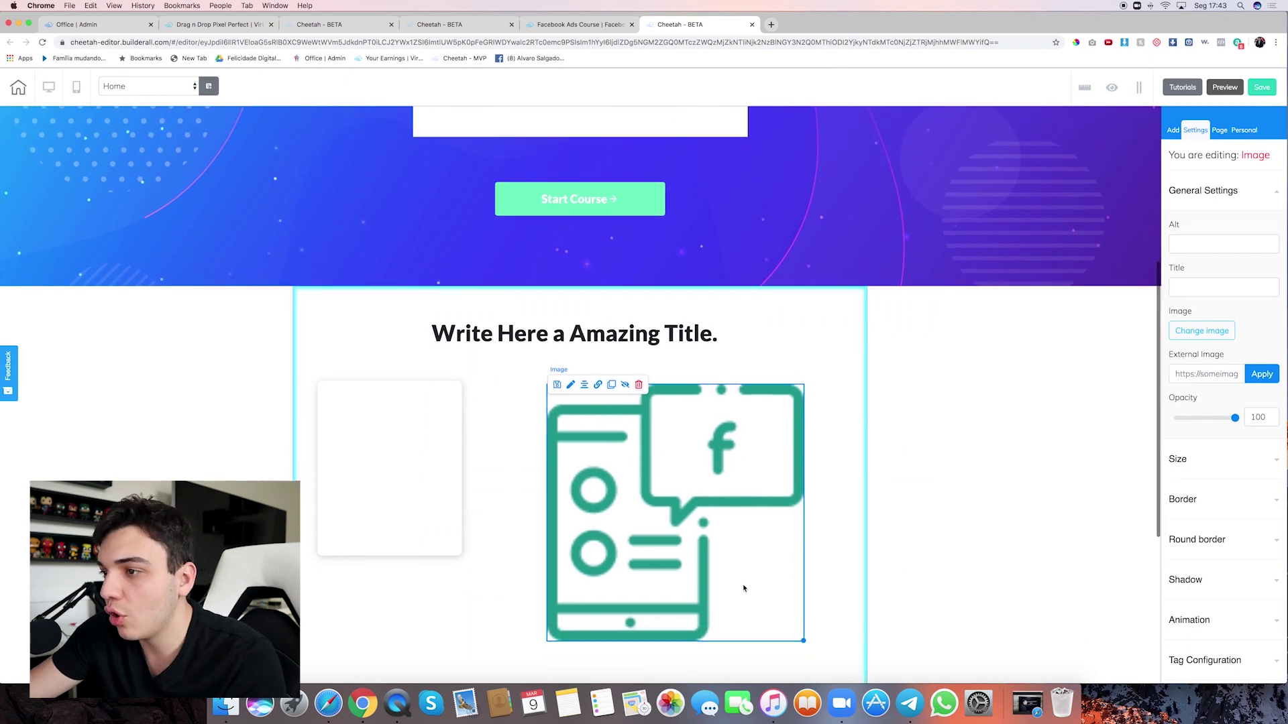
Shrink the social media icon to a small size and place it at the top centre of the white card
left_click_drag(804, 641, 411, 437)
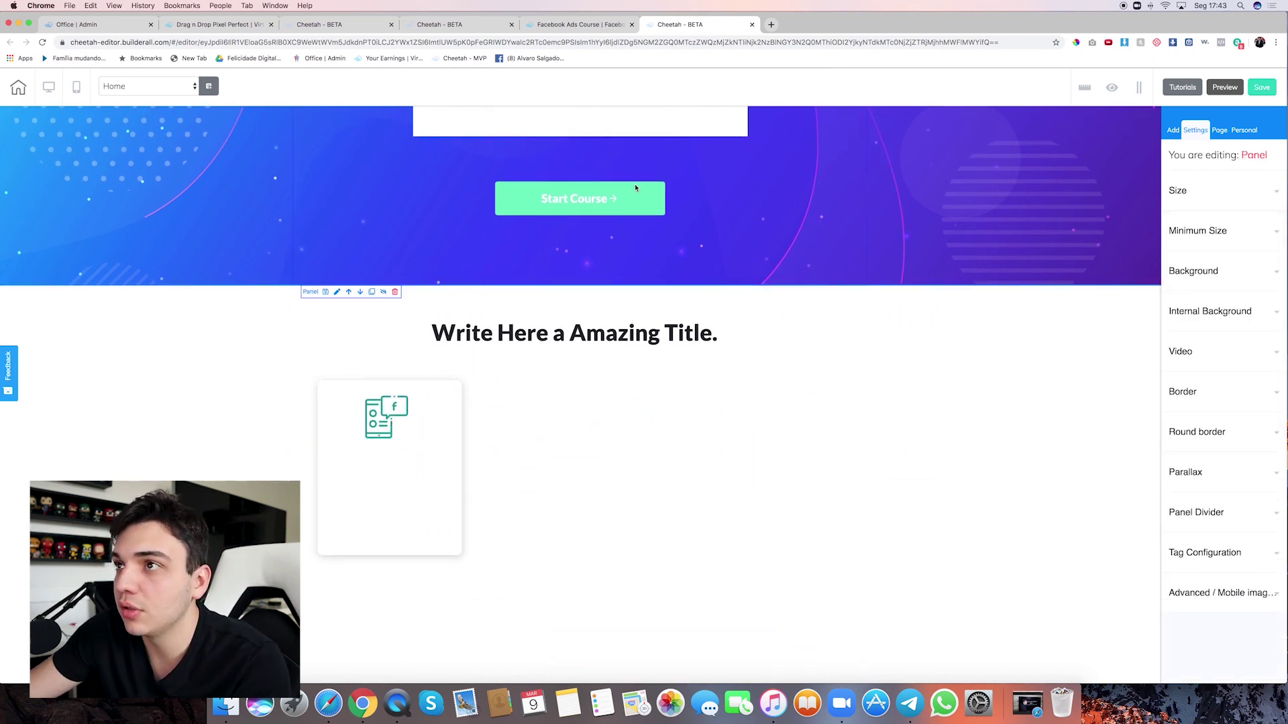
left_click(536, 24)
left_click(680, 24)
left_click_drag(390, 417, 393, 415)
Add an H5 title element beside the card and fill it with the example's text "Lesson 1. Why Facebook Ads / Mindset"
left_click(1173, 130)
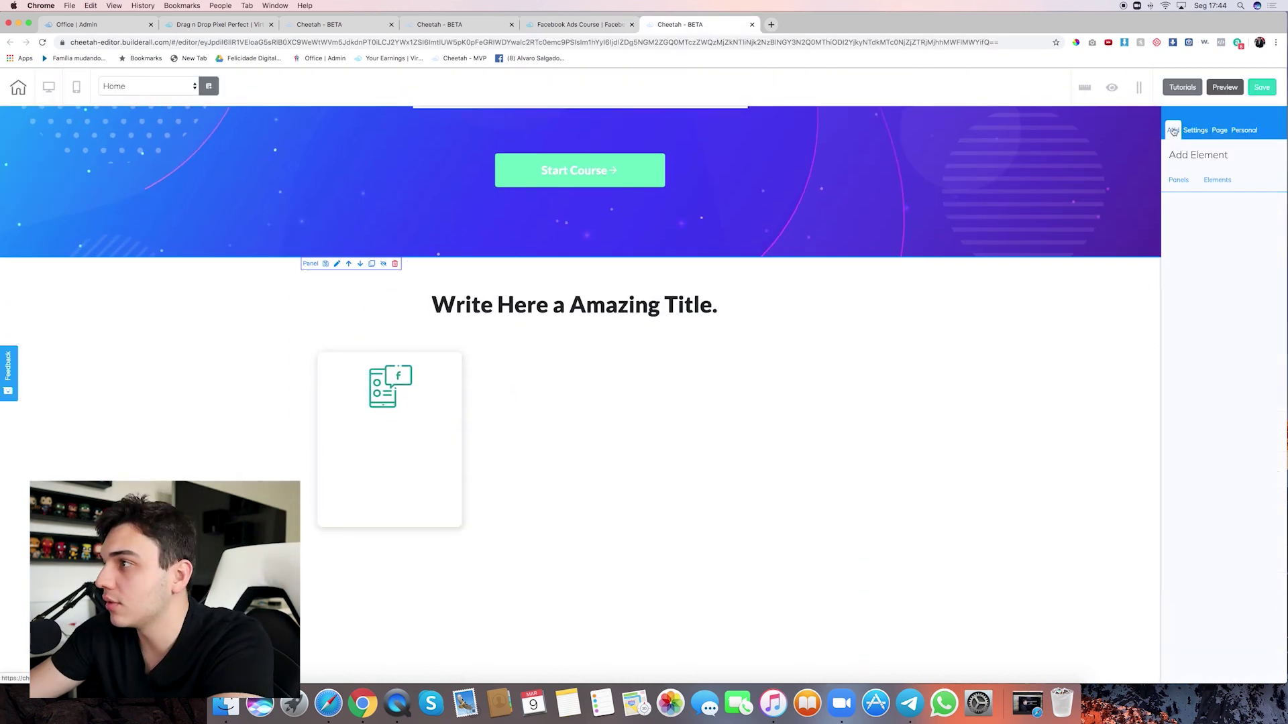
left_click(1216, 180)
left_click(1199, 219)
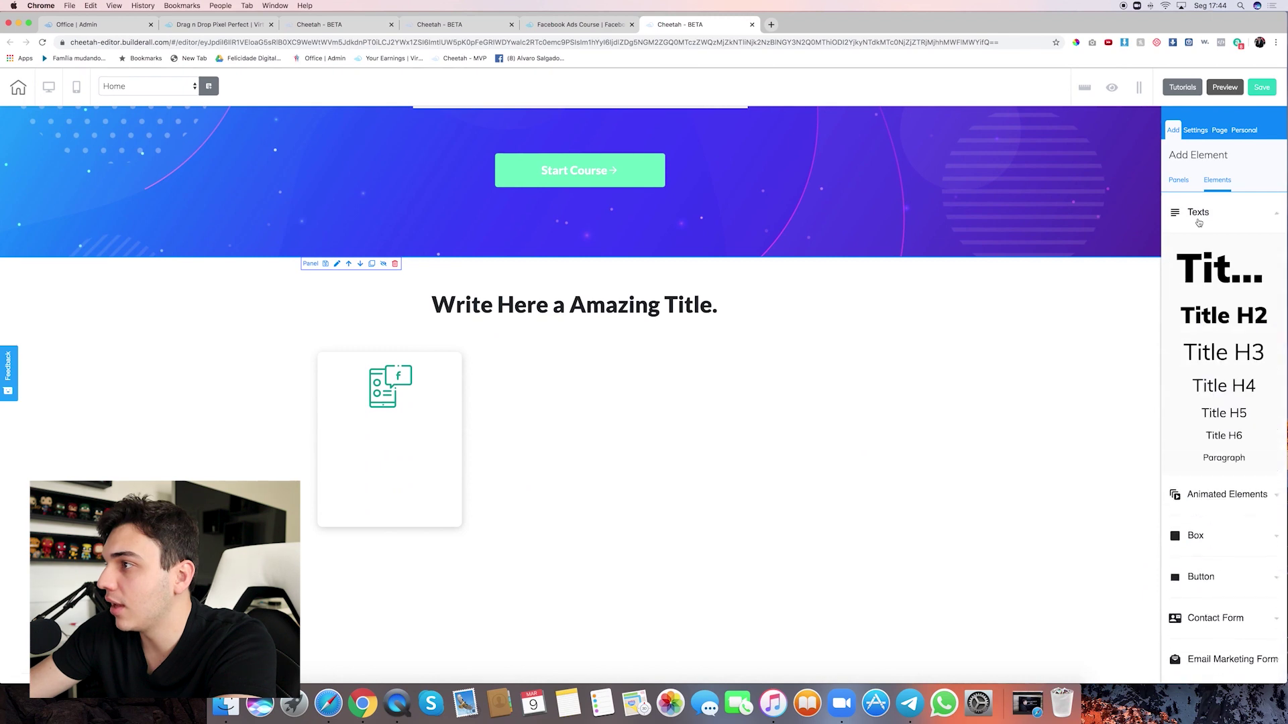
left_click_drag(1212, 424, 809, 426)
key("ctrl+shift+Tab")
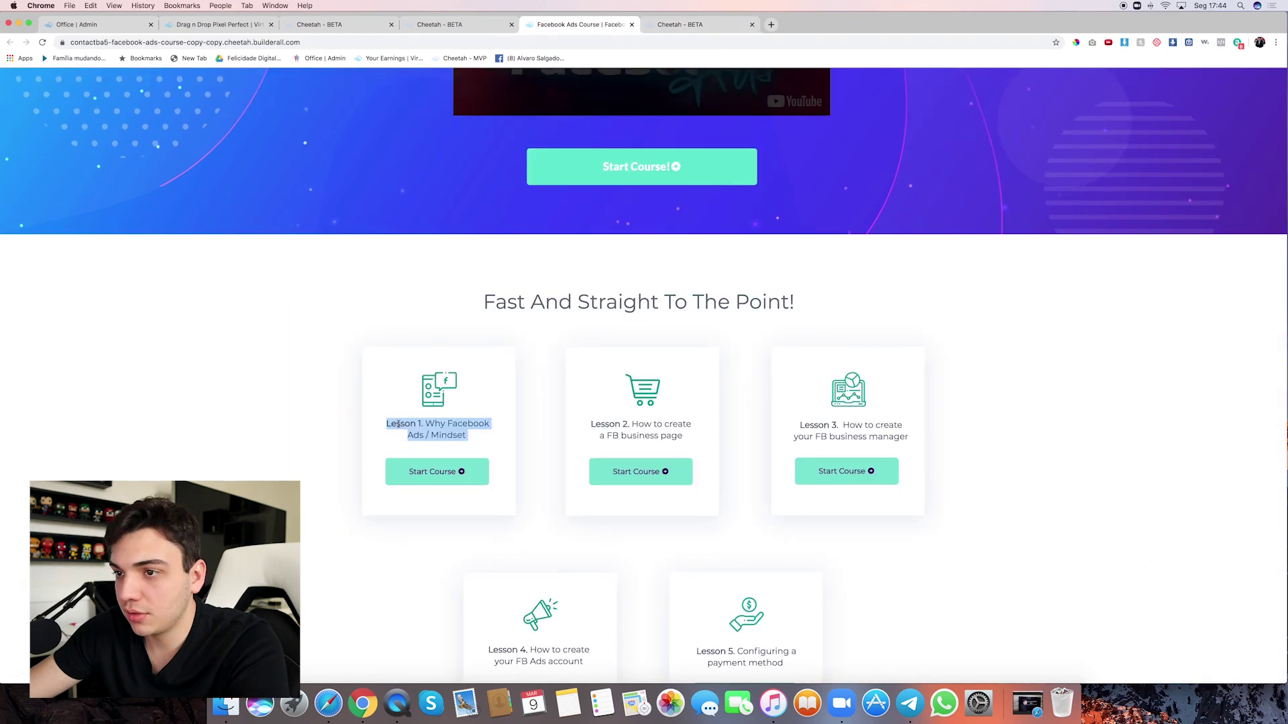
key("ctrl+Tab")
type("Lesson 1. Why Facebook Ads / Mindset")
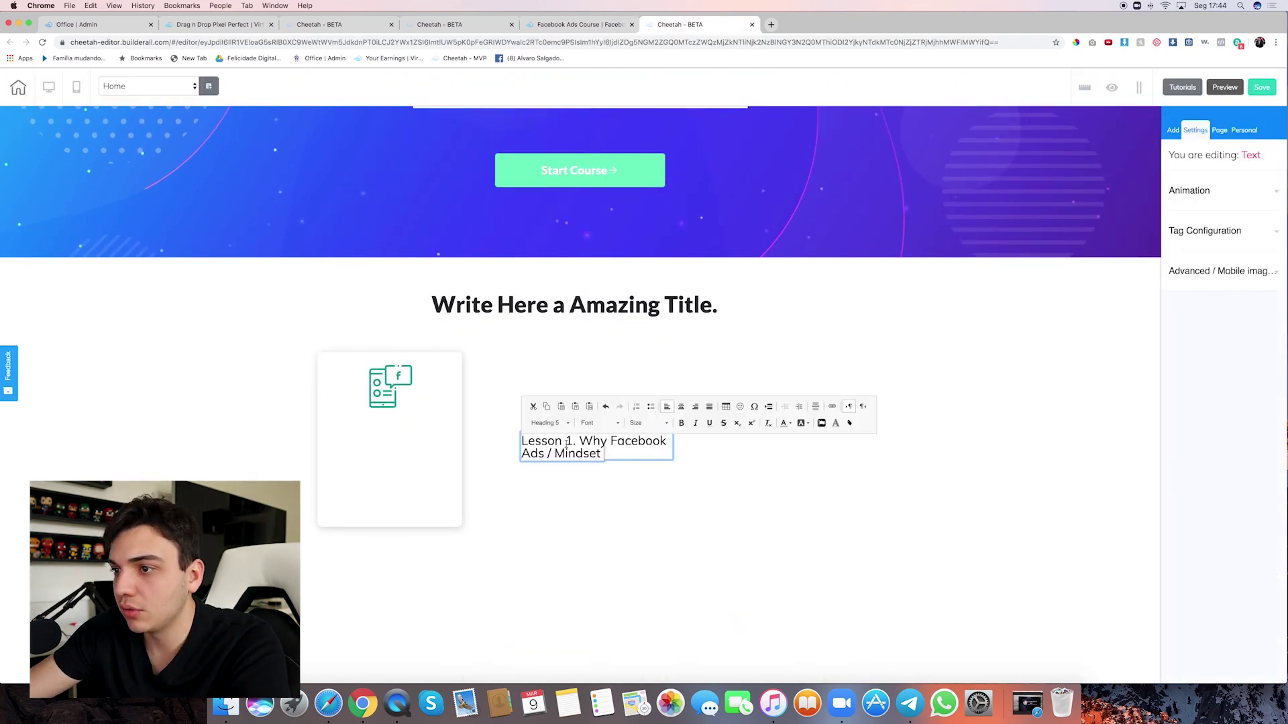
Format the whole lesson text in Lato Light at size 15
key("ctrl+a")
left_click(647, 422)
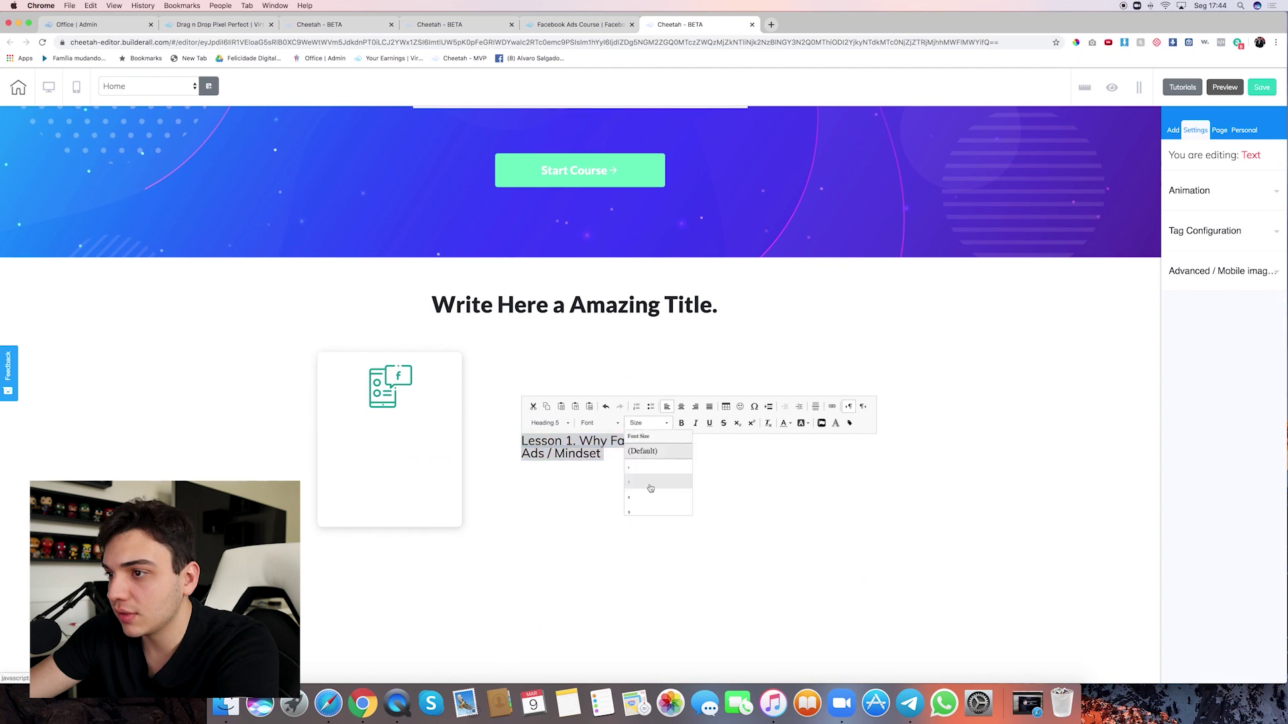
scroll(644, 495, "down", 3)
left_click(650, 474)
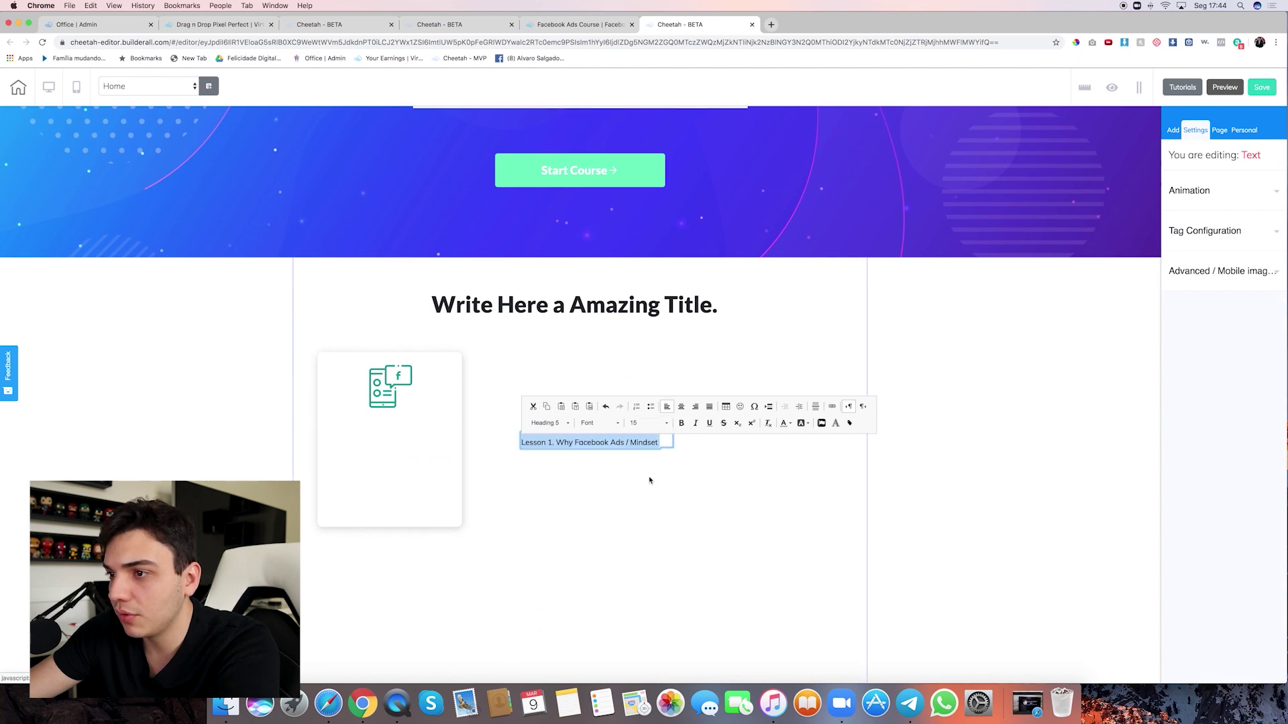
left_click(597, 422)
scroll(610, 457, "down", 5)
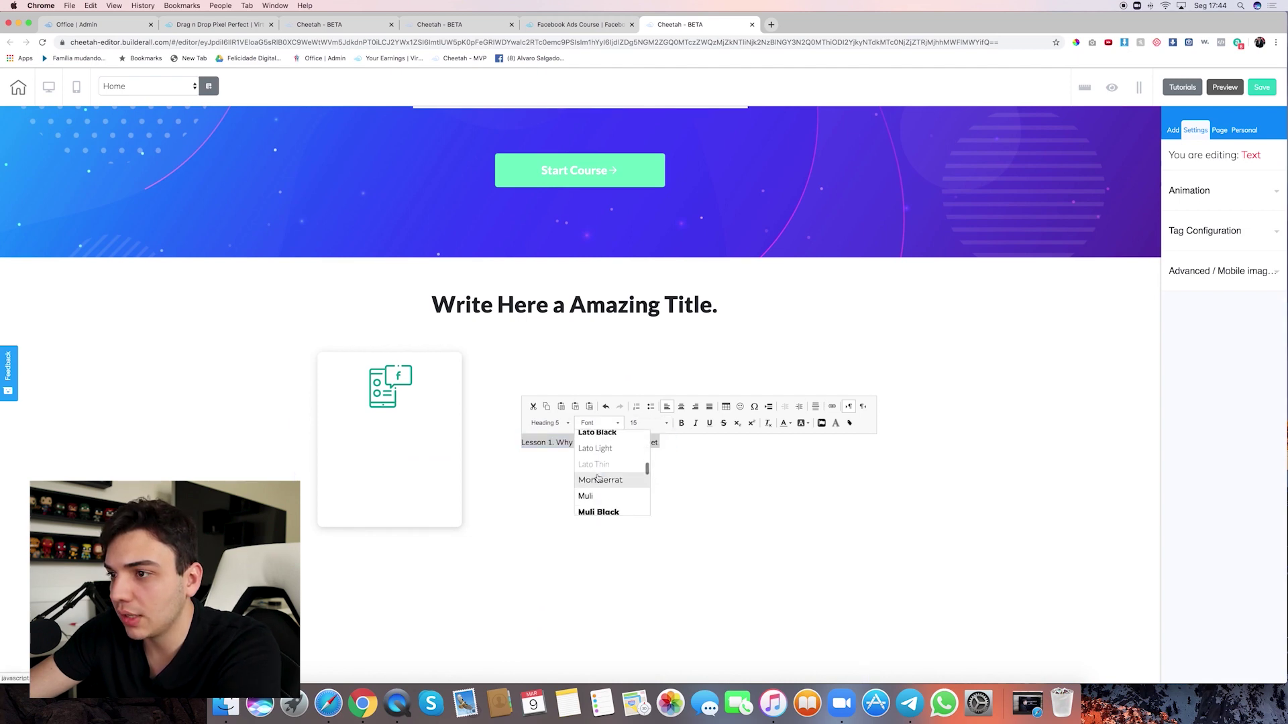
left_click(609, 454)
Place the lesson text below the icon in the card, centred at size 24, with "Lesson 1." in bold
left_click_drag(550, 442, 329, 437)
double_click(360, 433)
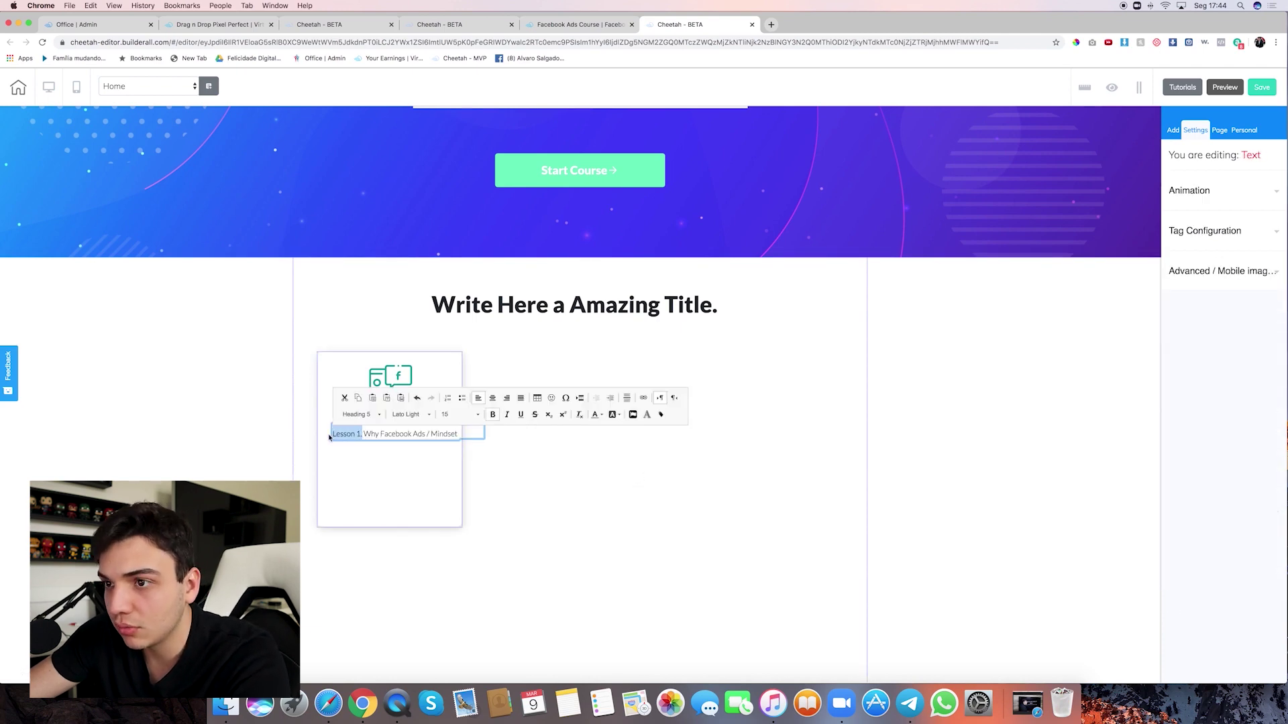
left_click_drag(333, 434, 458, 434)
left_click(462, 414)
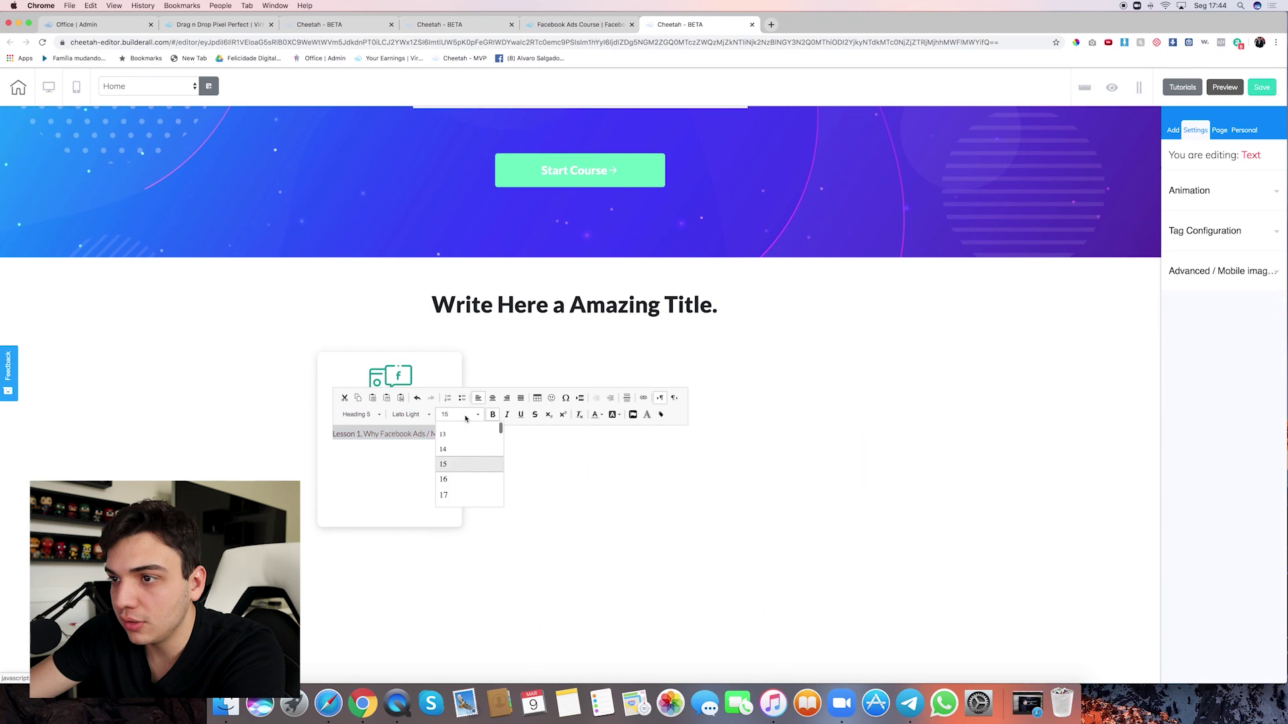
scroll(454, 477, "down", 1)
left_click(453, 477)
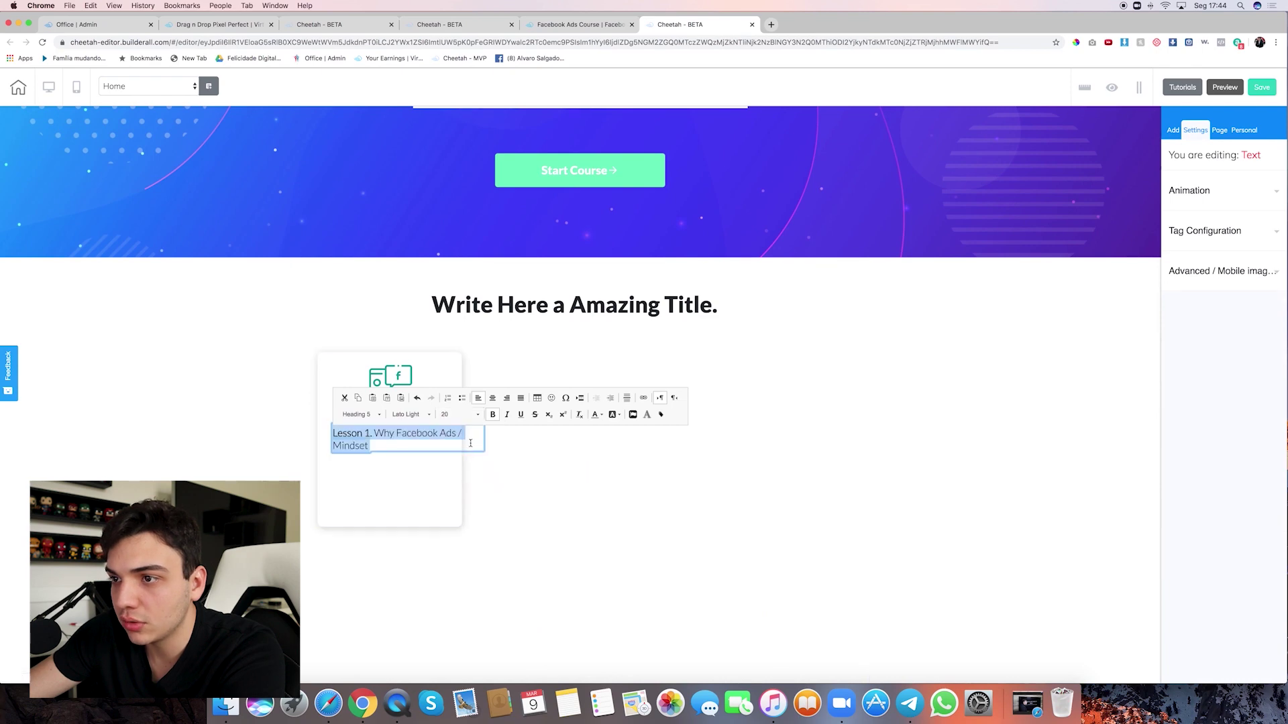
left_click(493, 398)
left_click(477, 415)
left_click(477, 493)
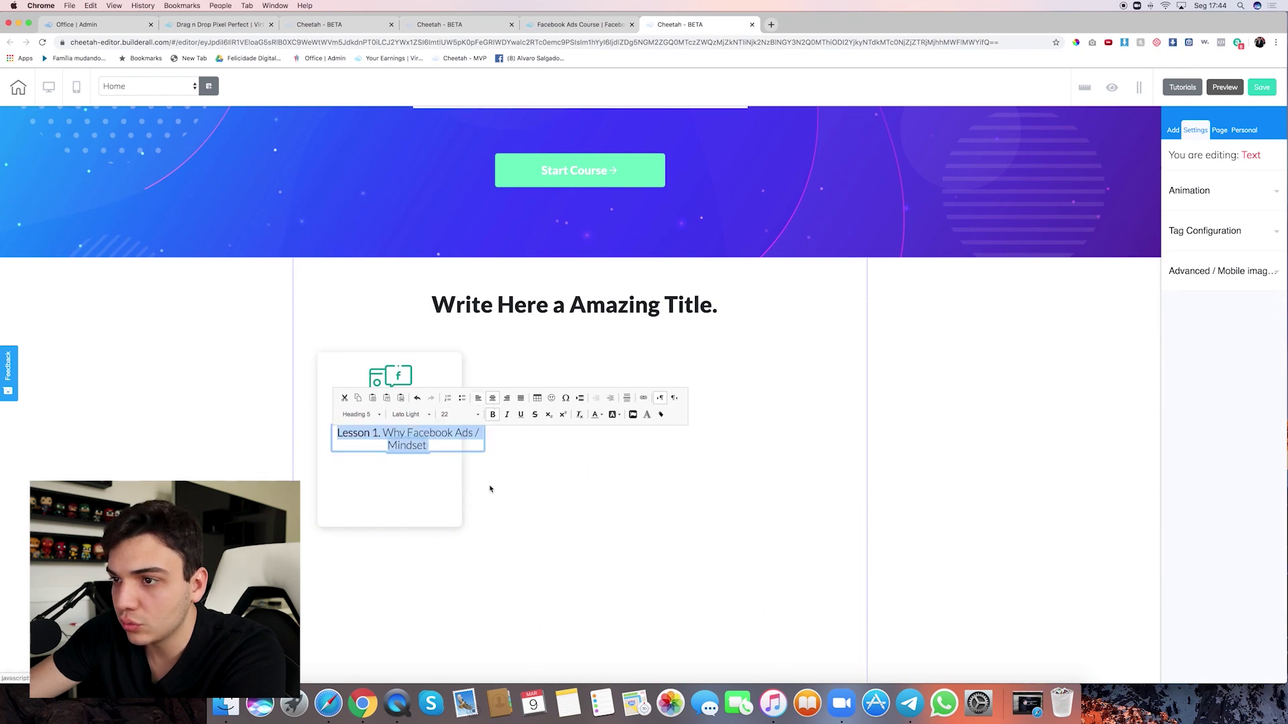
left_click(476, 415)
left_click(463, 502)
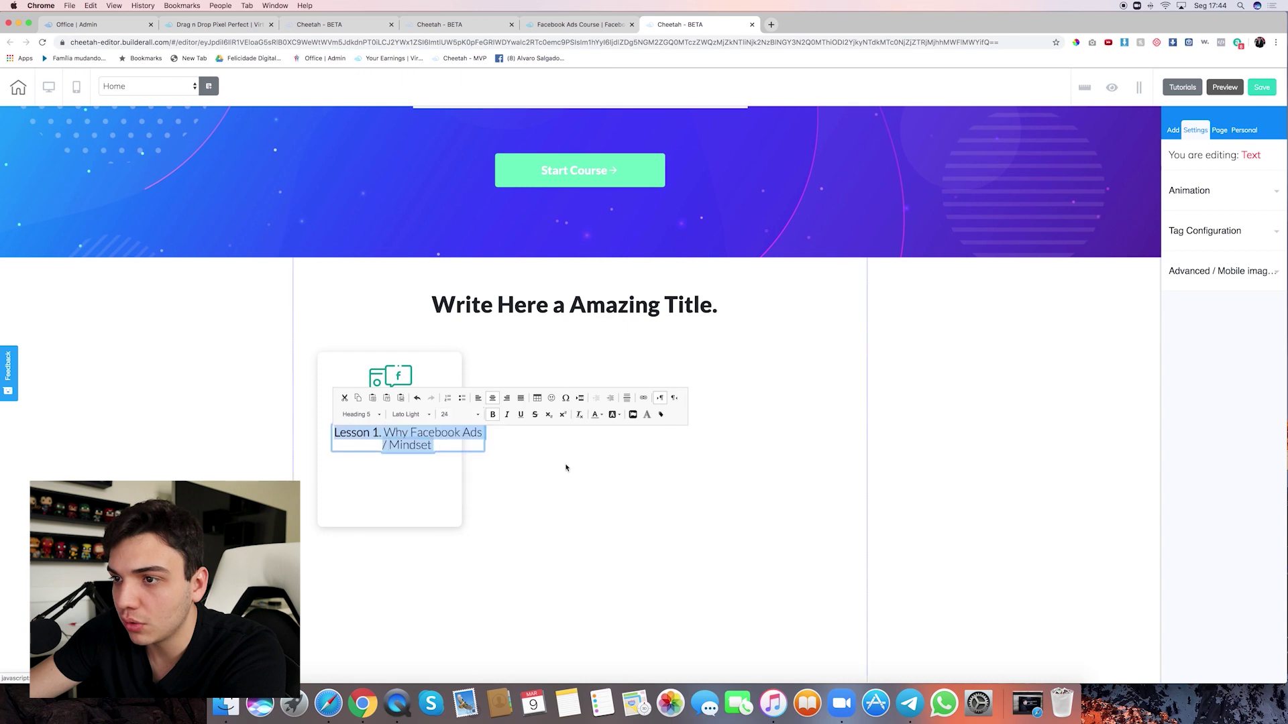
left_click(566, 466)
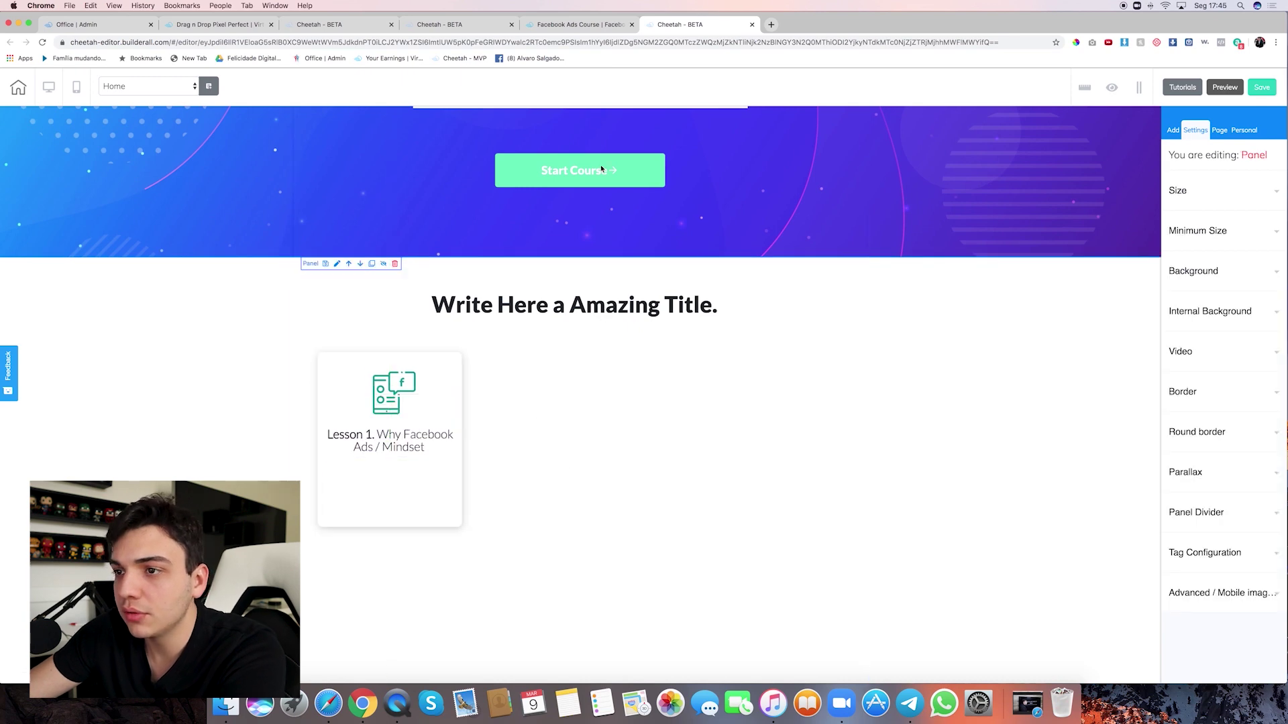
Duplicate the hero's Start Course button, move the copy below the lesson text, and shrink it to fit inside the card
scroll(607, 201, "up", 3)
scroll(610, 211, "down", 2)
left_click(609, 211)
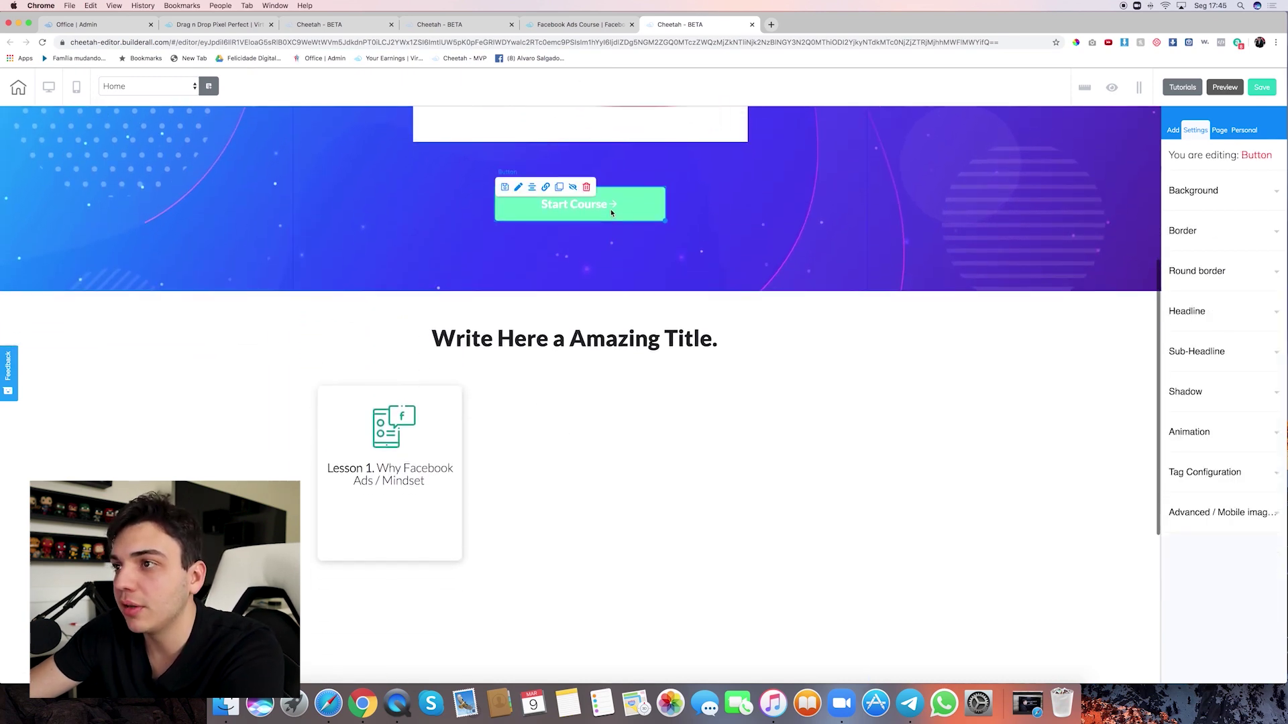
left_click_drag(568, 297, 410, 503)
scroll(428, 483, "down", 3)
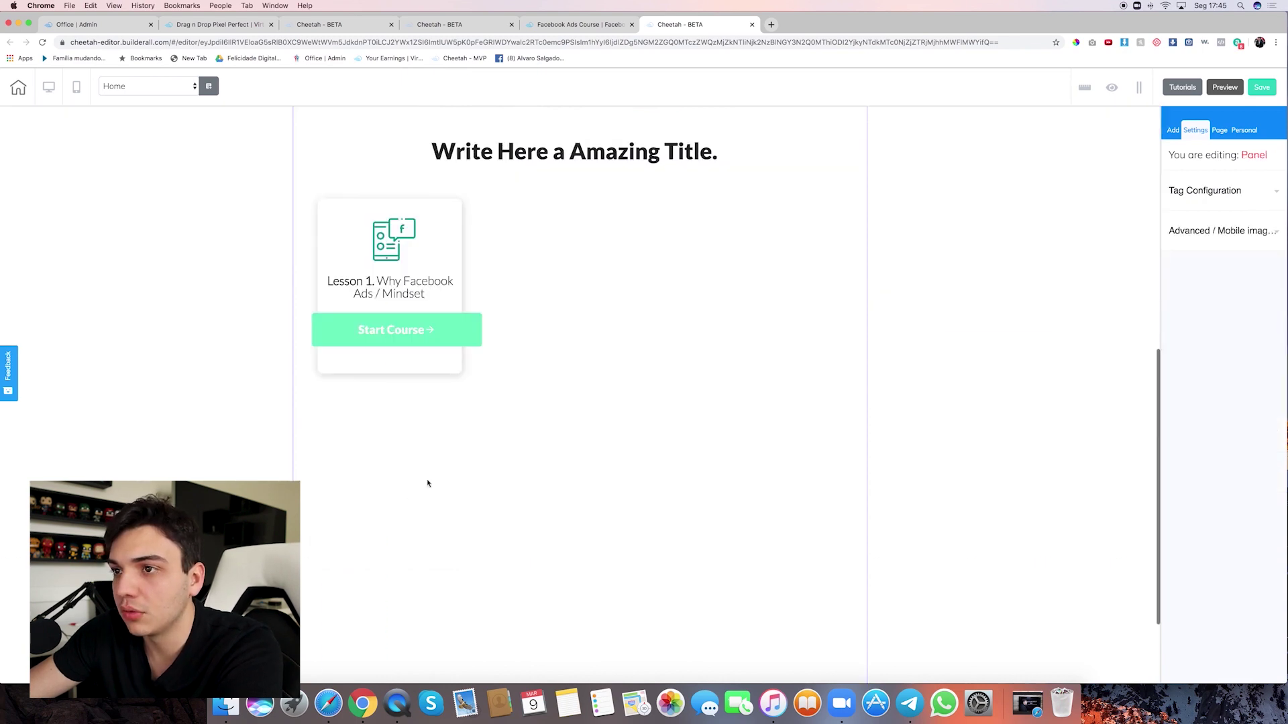
scroll(429, 430, "up", 2)
left_click(469, 448)
left_click_drag(480, 458, 422, 463)
left_click(561, 451)
Centre the card in the panel and centre its icon, lesson text and Start Course button within it
left_click(440, 430)
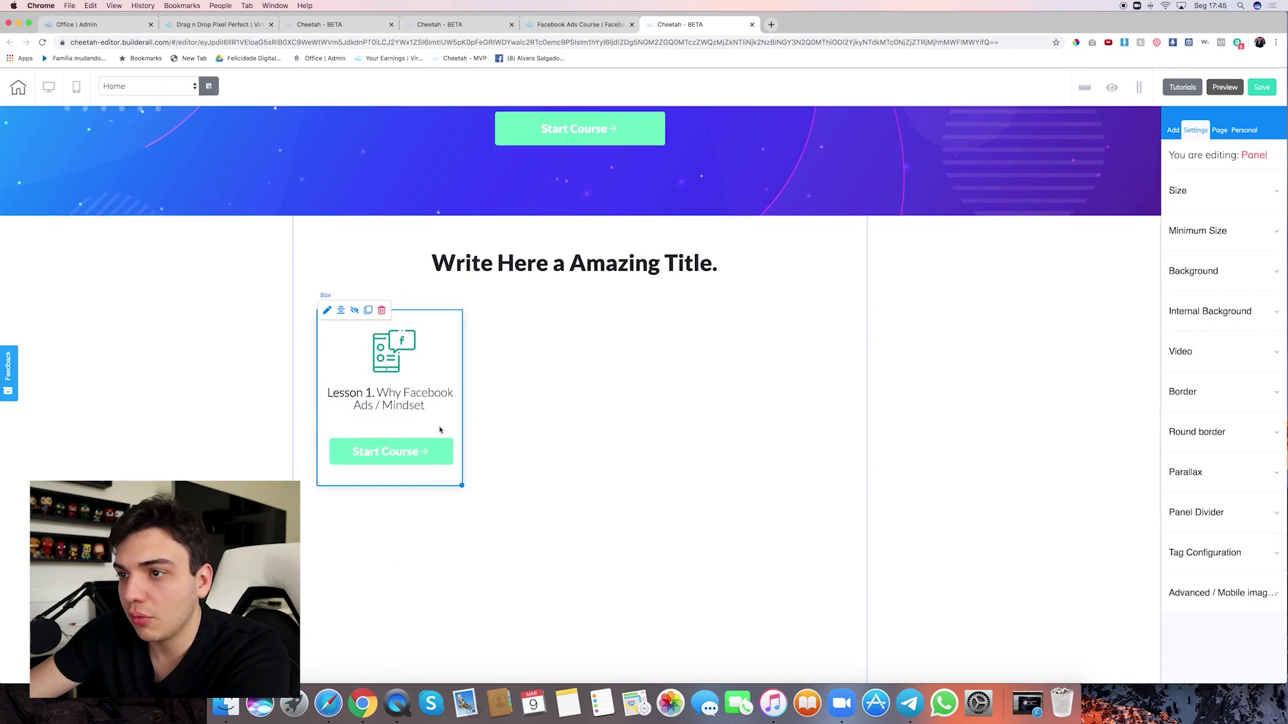
left_click(342, 312)
left_click(590, 349)
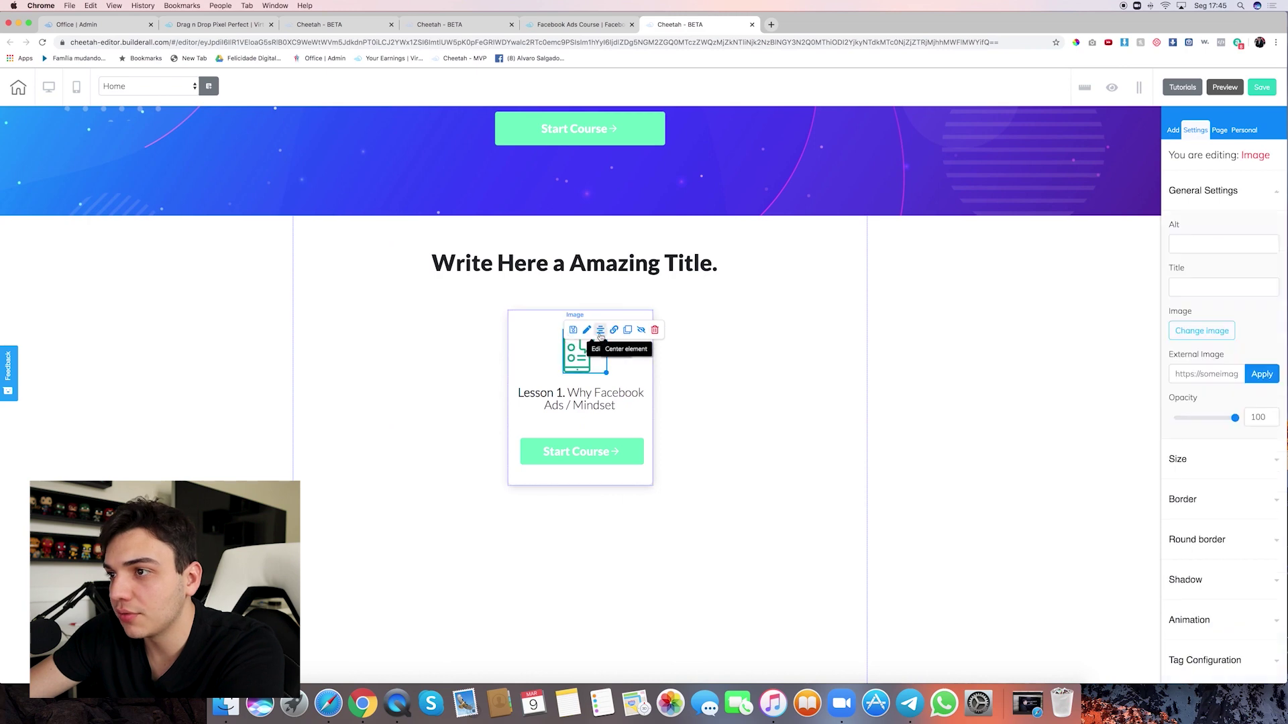
left_click(595, 393)
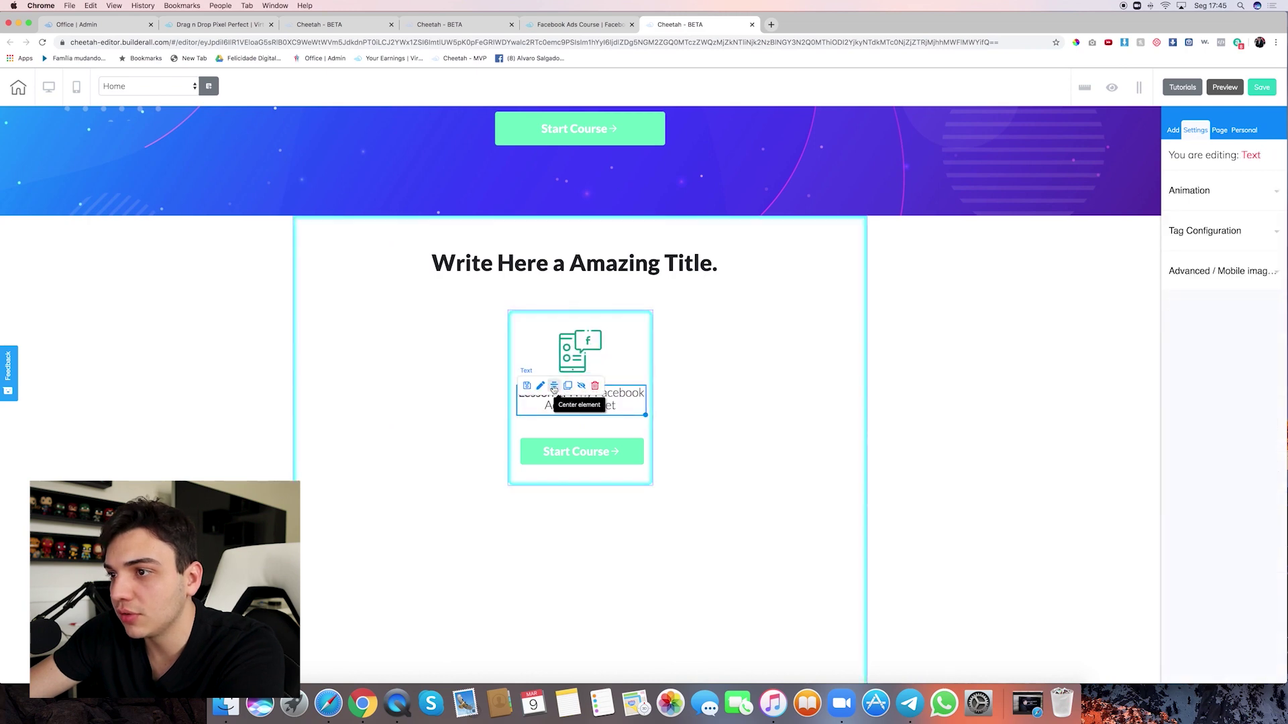
left_click(573, 448)
left_click(675, 446)
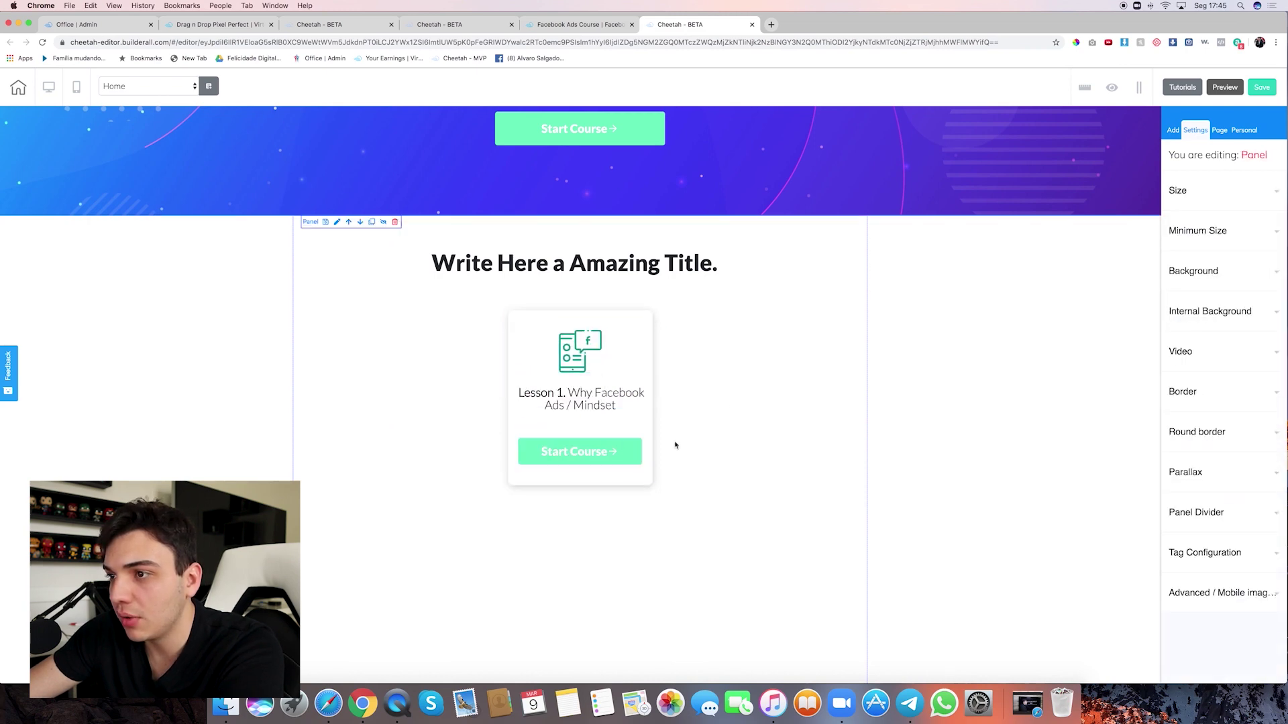
Tighten the card by raising its button and shortening the box, and move the card back to the panel's left side
left_click(588, 427)
left_click(554, 344)
left_click(596, 330)
left_click(572, 401)
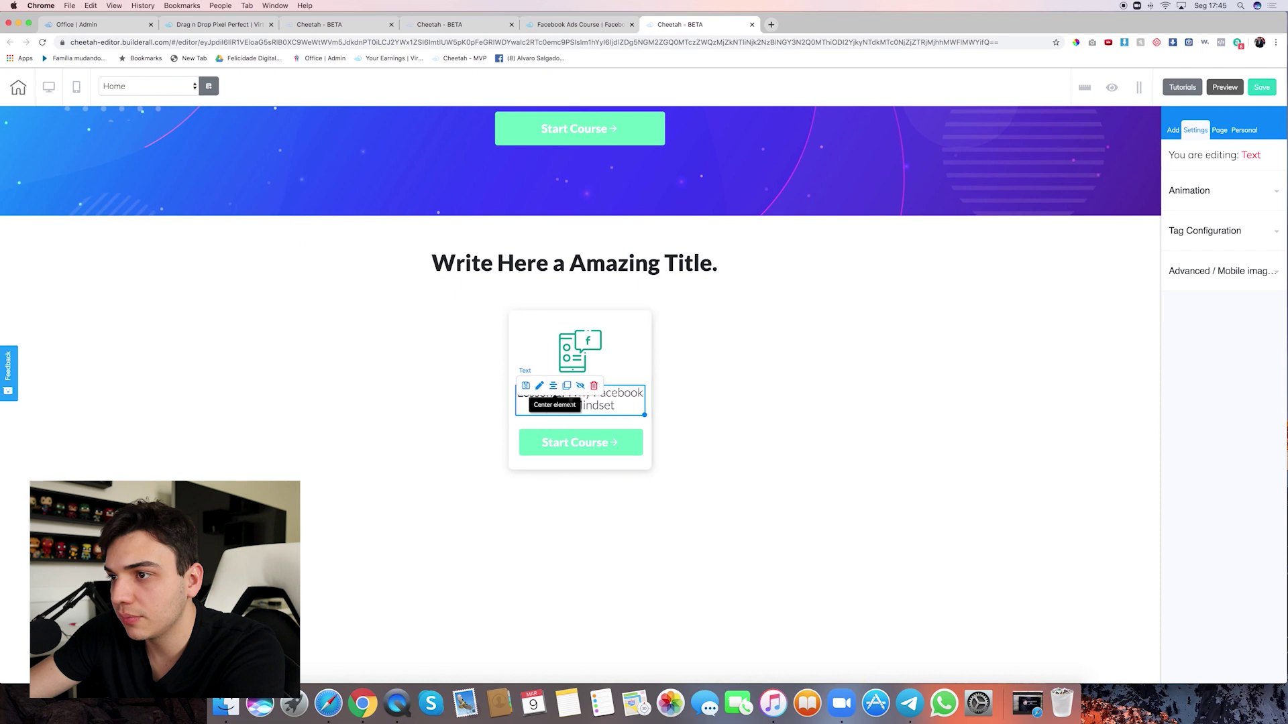
left_click(571, 403)
scroll(558, 483, "up", 1)
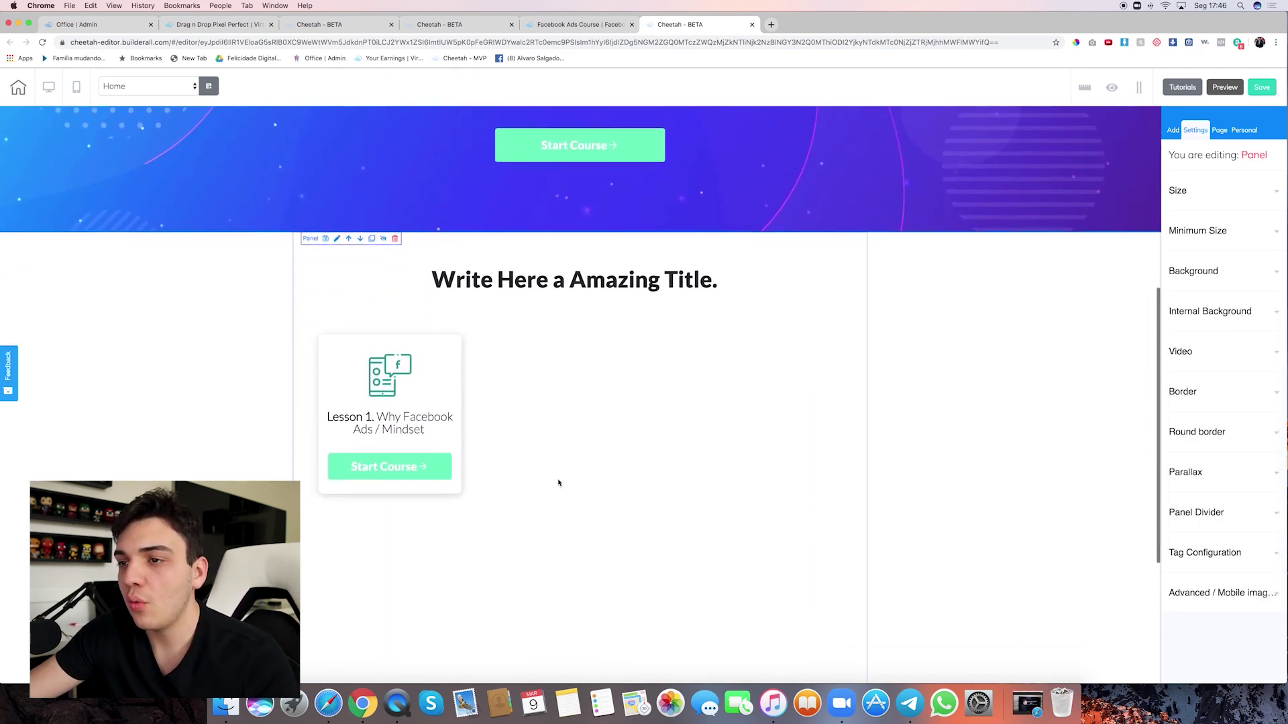
scroll(558, 483, "down", 2)
Compare the finished Lesson 1 card with the lesson cards on the example course page
left_click(553, 25)
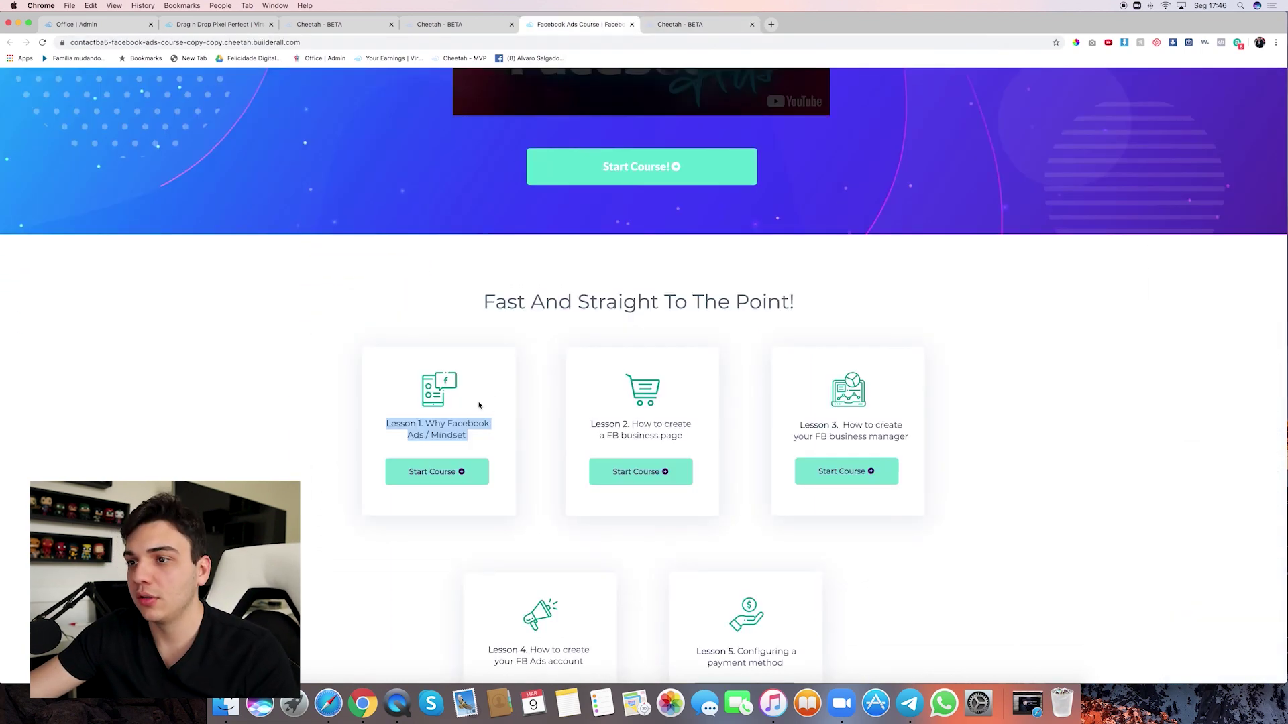
left_click(454, 389)
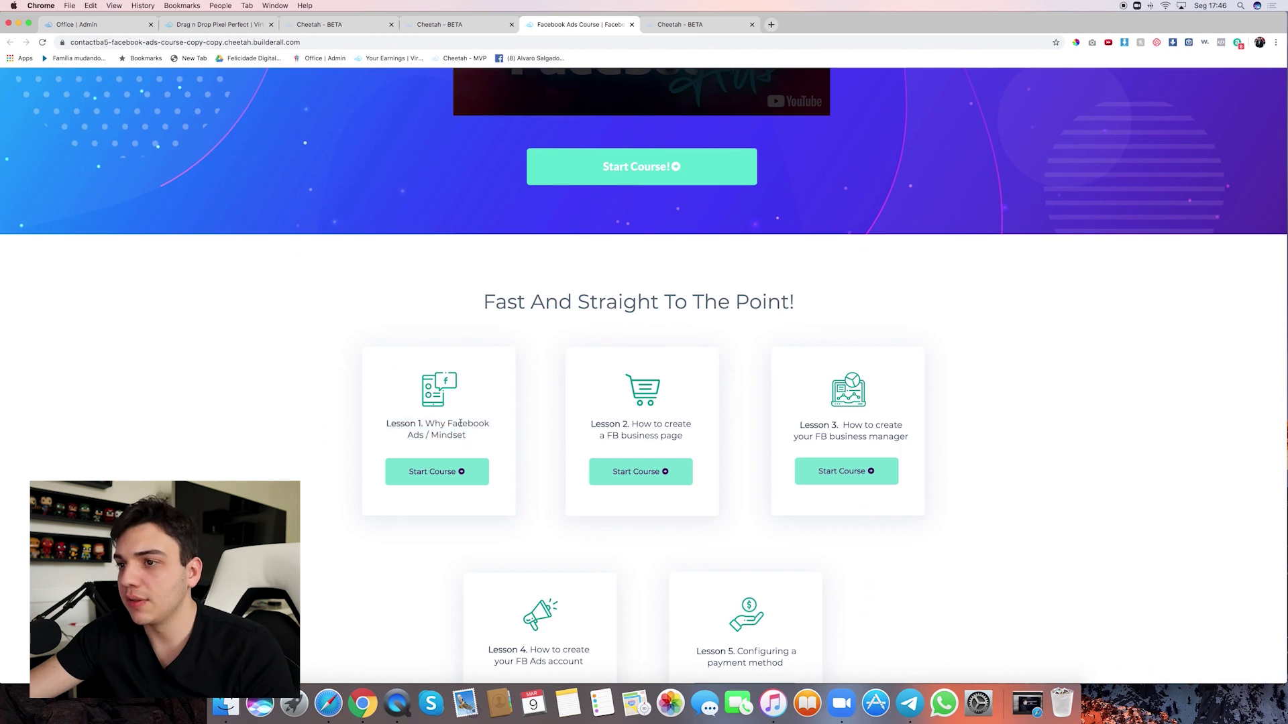
key("ctrl+Tab")
scroll(622, 376, "up", 5)
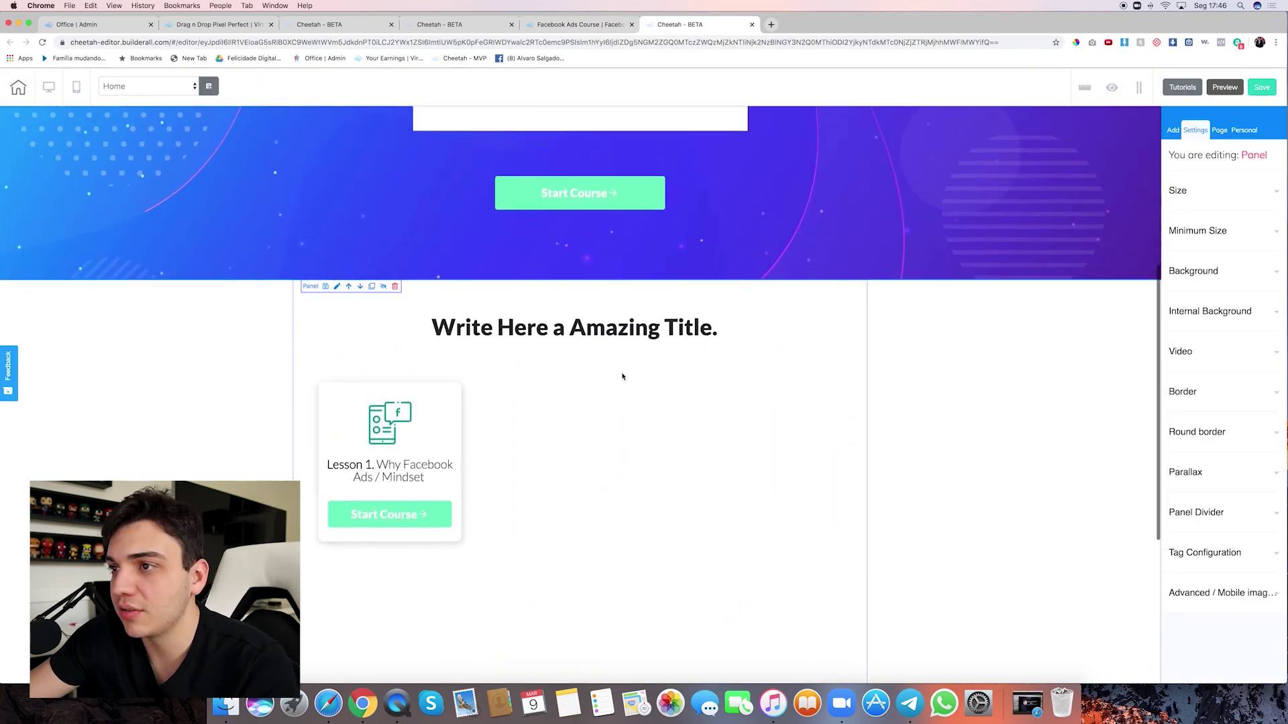
scroll(622, 376, "down", 3)
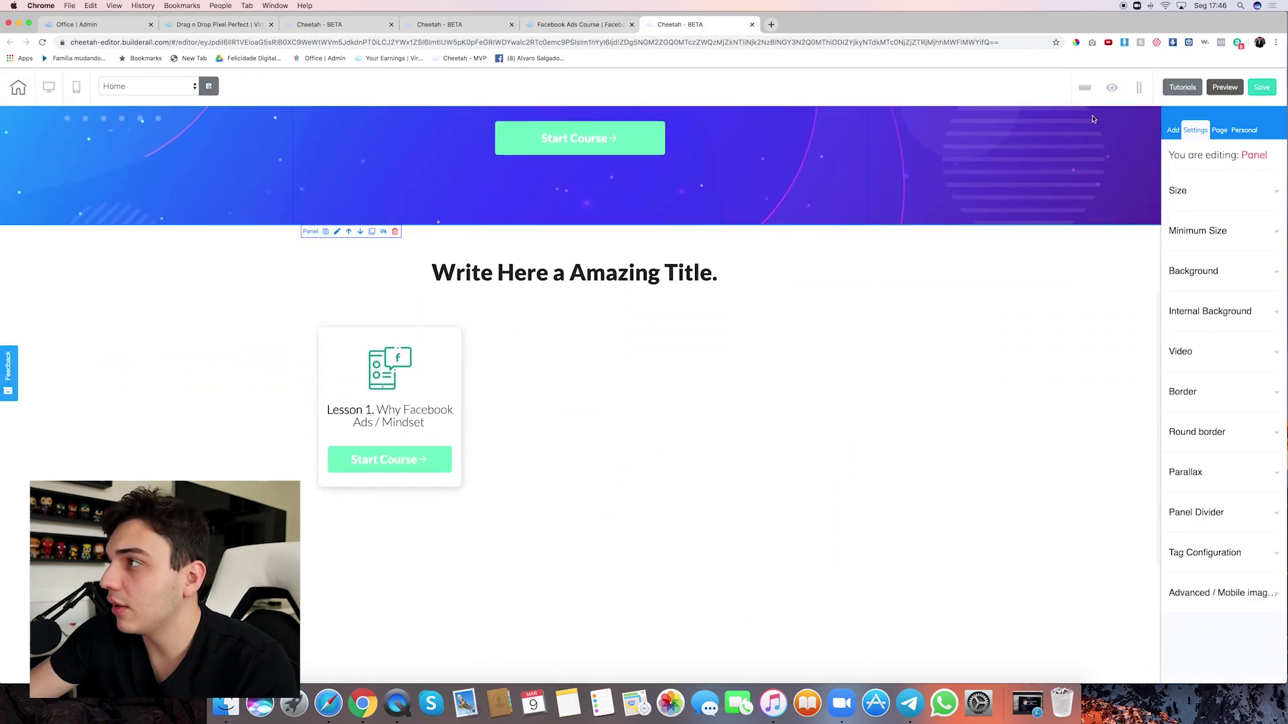
Save and publish the site, and preview the page down to the Lesson 1 card
left_click(1258, 89)
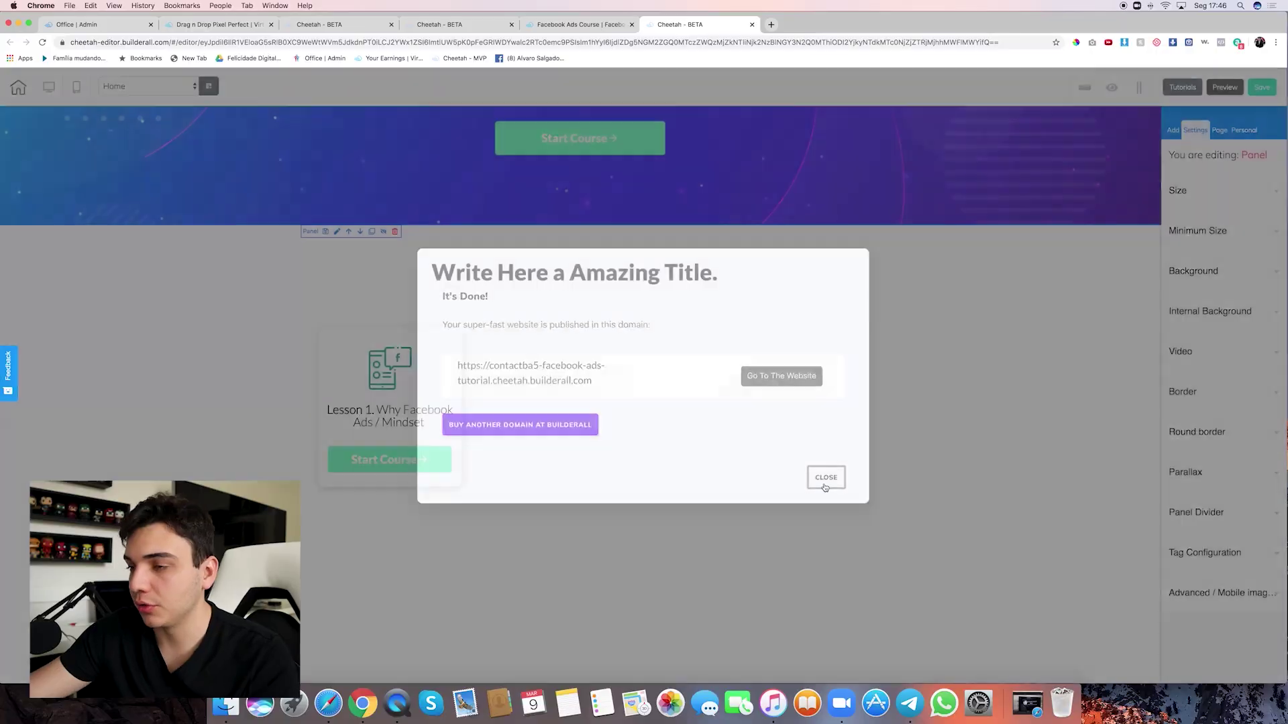
left_click(825, 486)
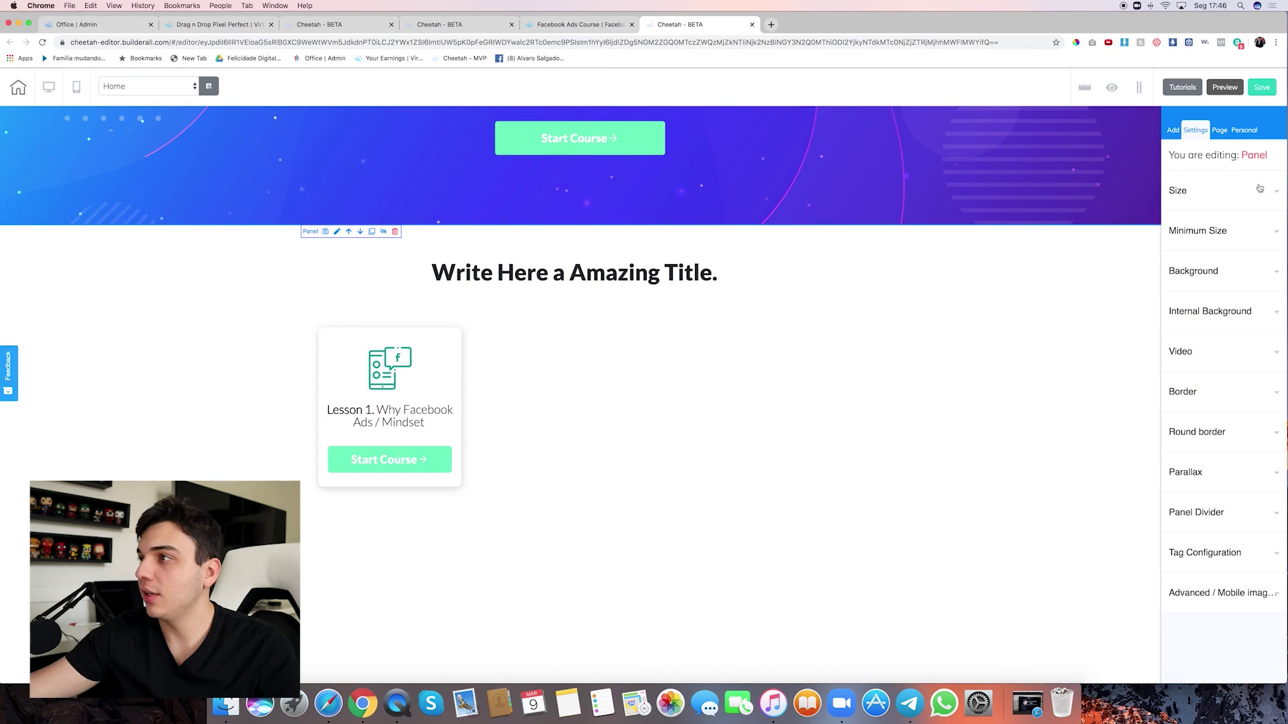
left_click(1225, 87)
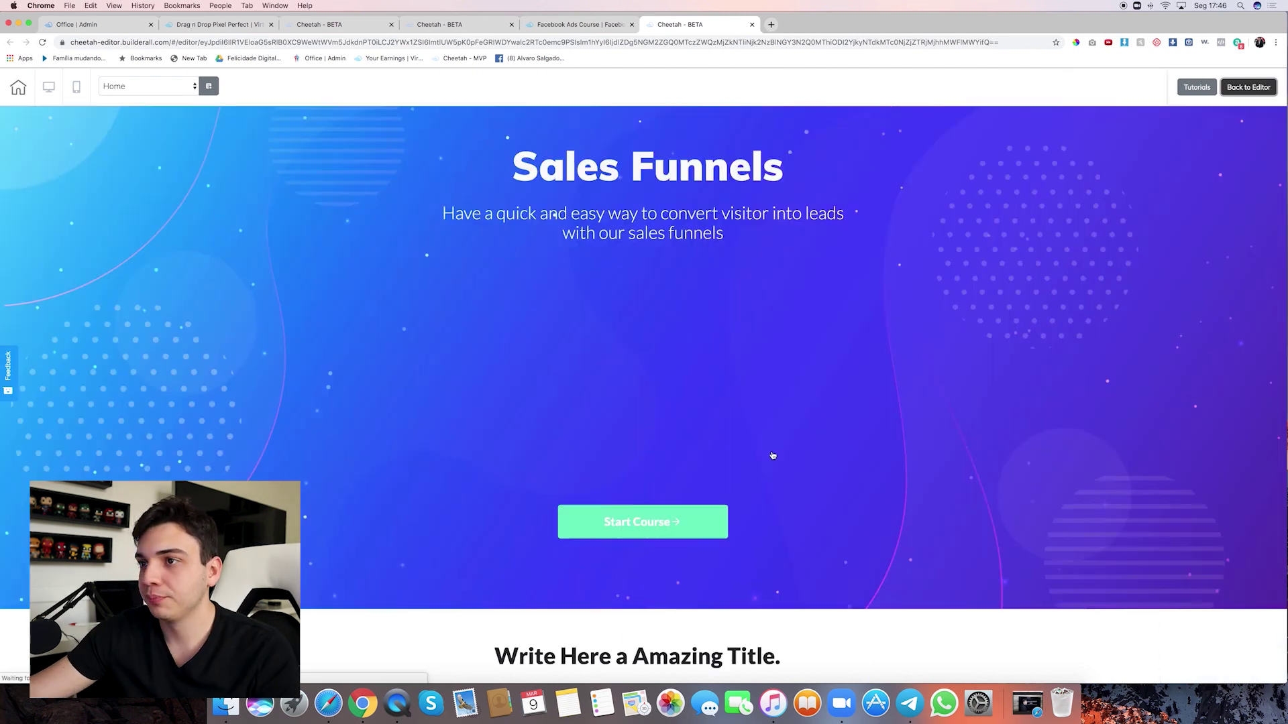
scroll(839, 451, "down", 3)
scroll(839, 450, "down", 2)
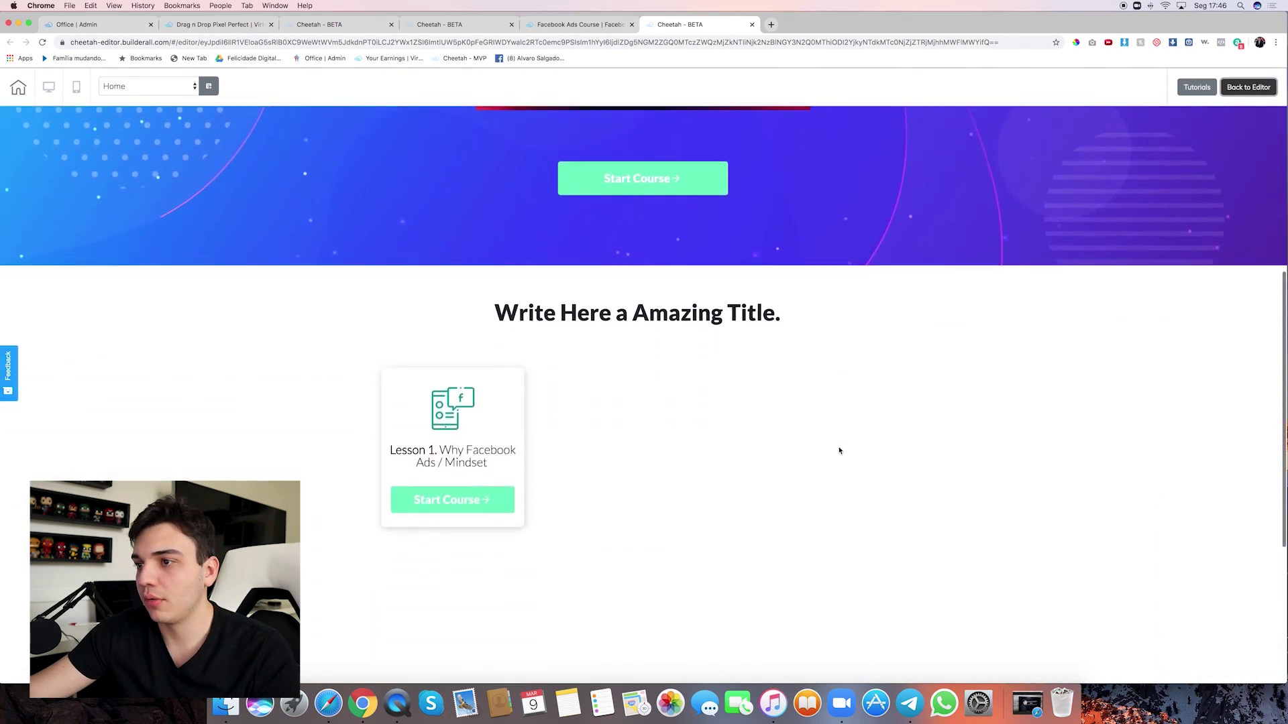
Review the Lesson 1 card beneath the hero section in the preview, and return to the editor
scroll(839, 451, "up", 5)
scroll(606, 449, "down", 4)
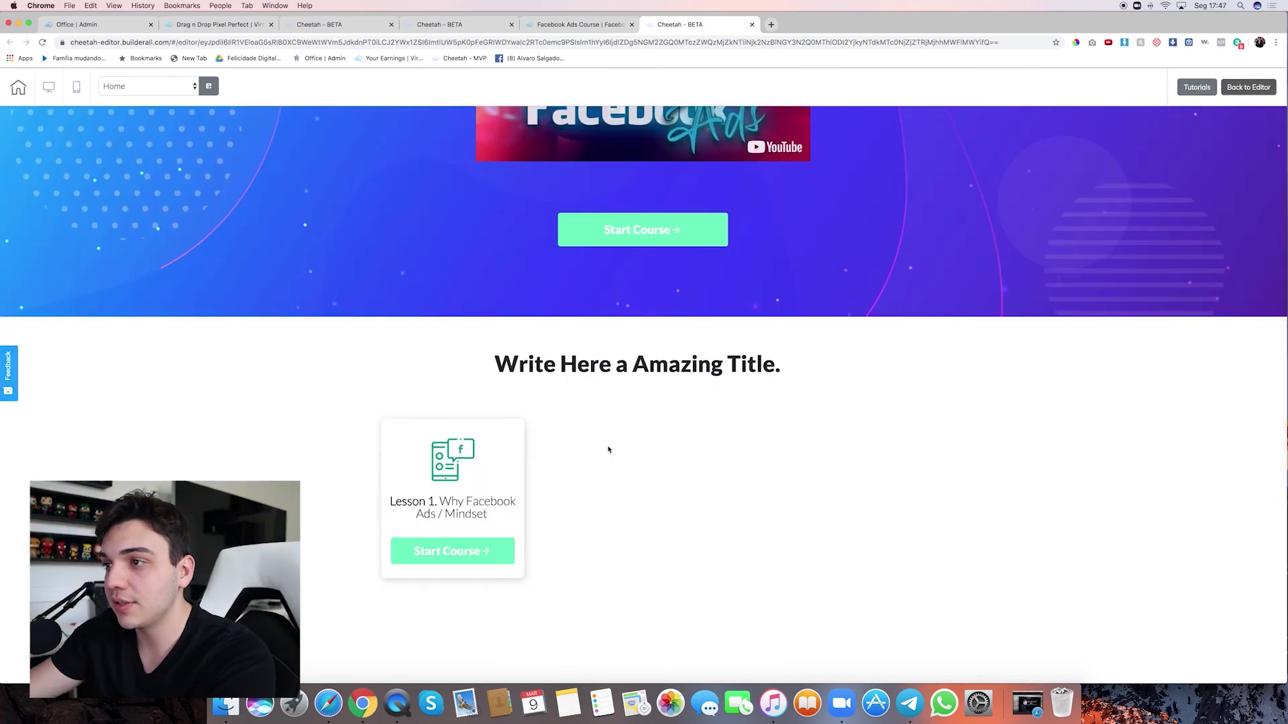
scroll(502, 396, "down", 1)
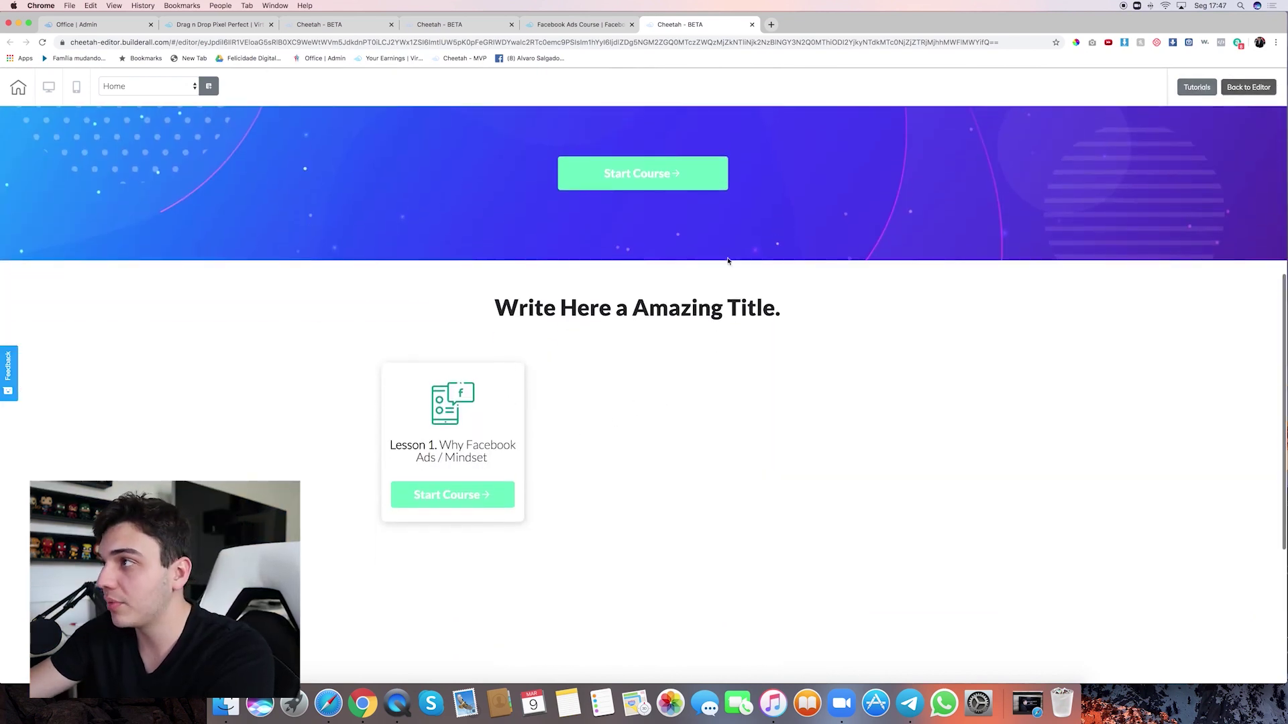
left_click(1248, 87)
Duplicate the Lesson 1 card twice and arrange the three cards in an evenly spaced row under the title
scroll(736, 362, "down", 5)
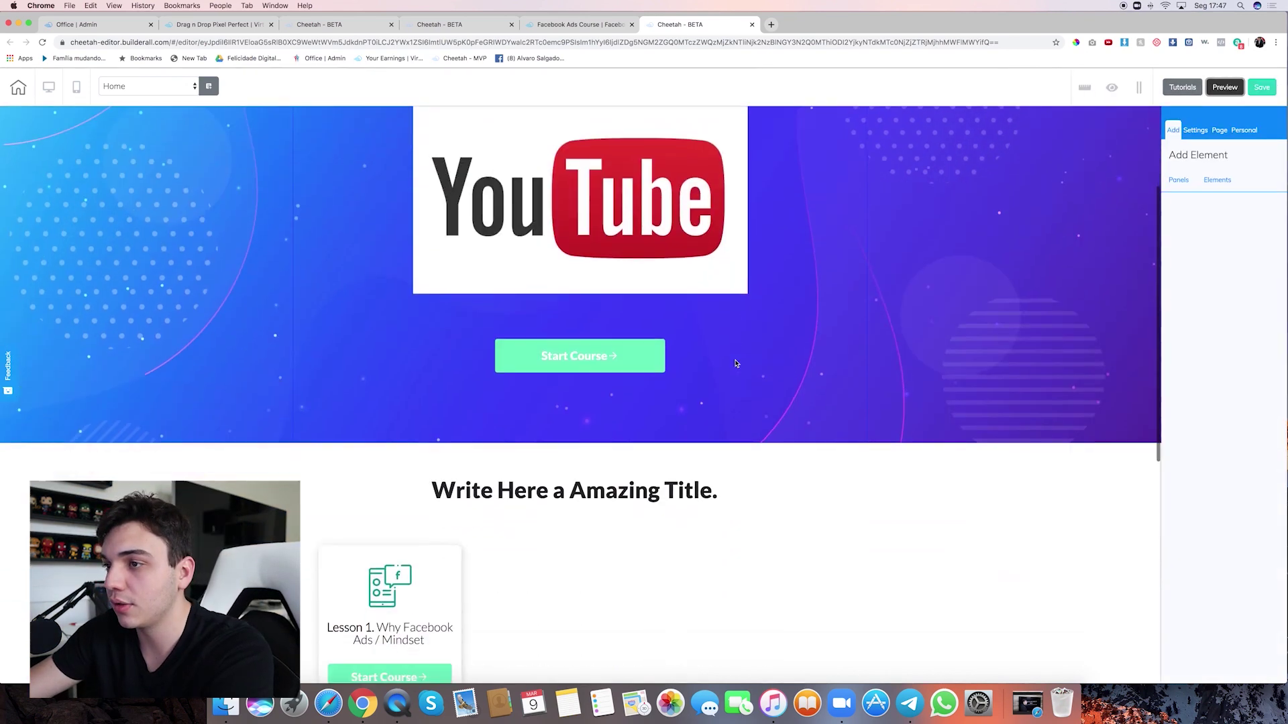
left_click(458, 379)
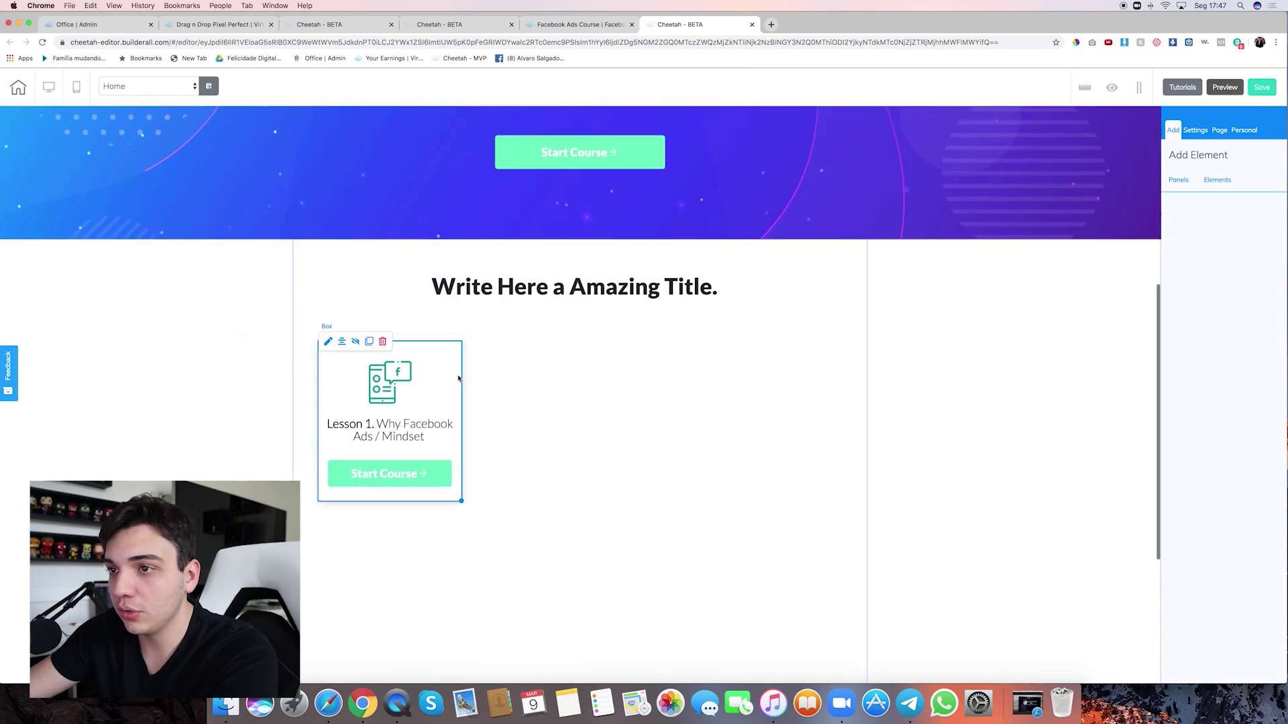
left_click(371, 343)
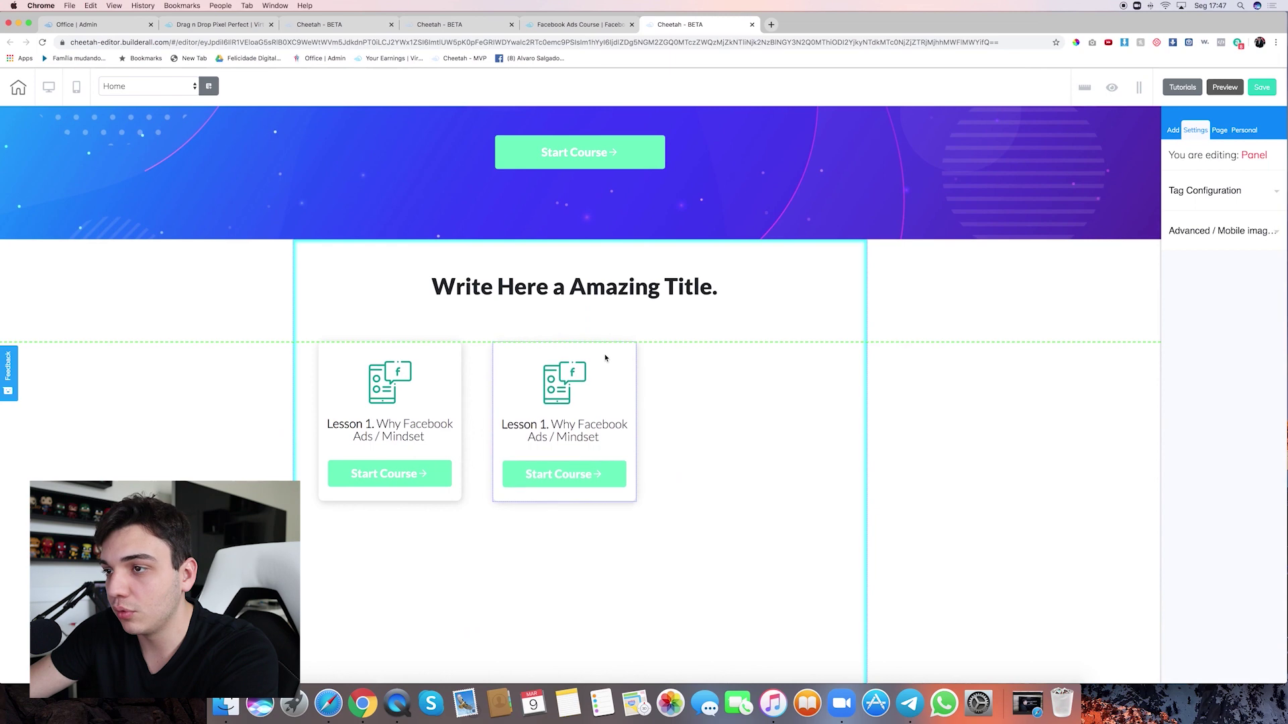
scroll(599, 359, "down", 2)
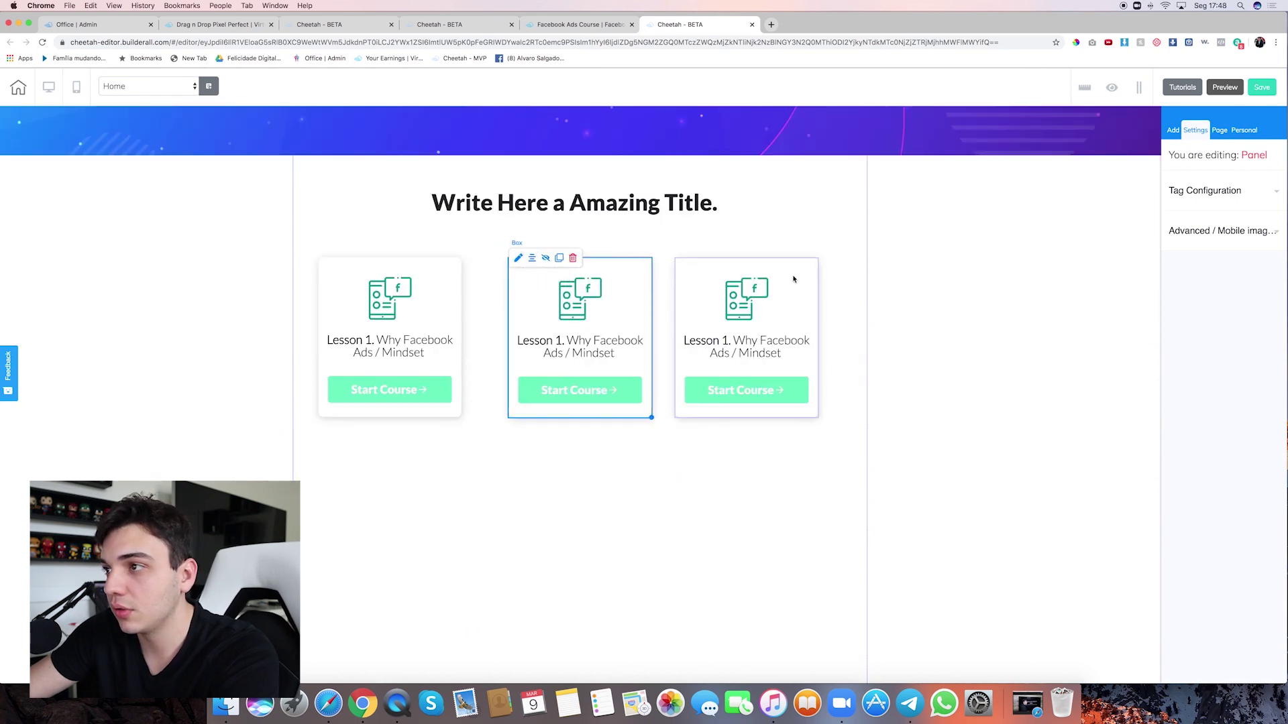
left_click_drag(805, 274, 824, 273)
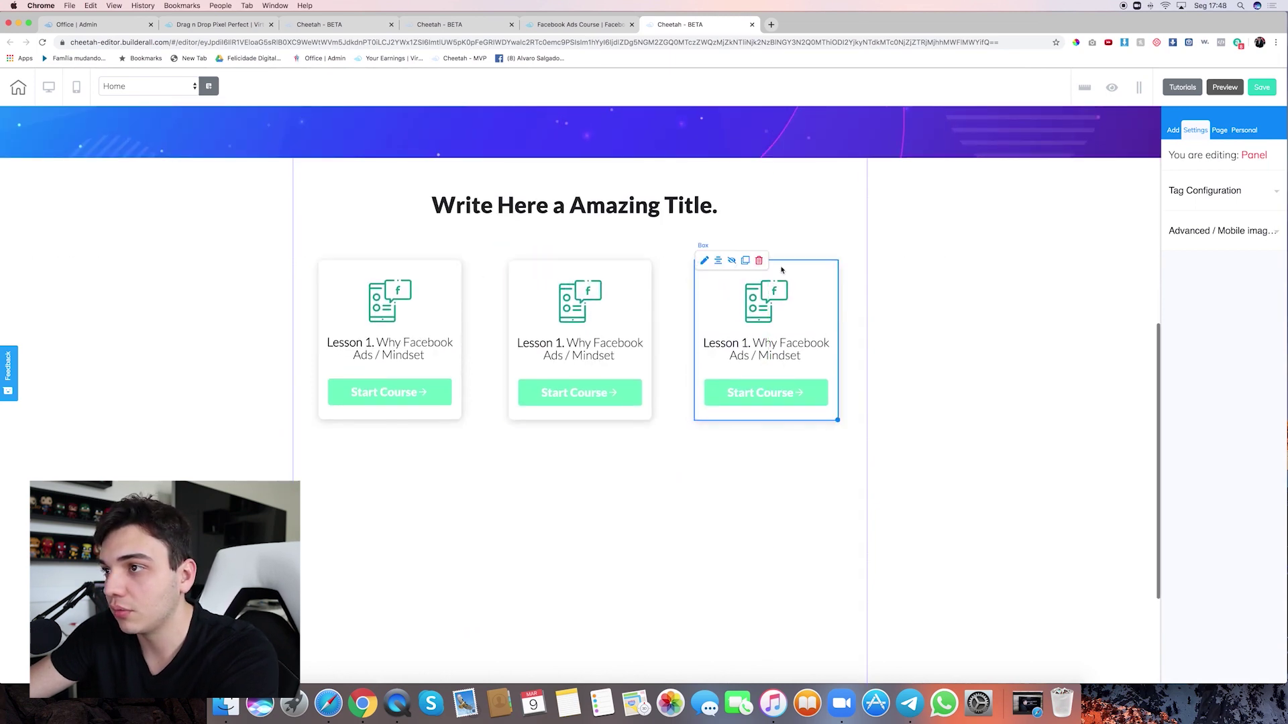
left_click_drag(440, 273, 446, 273)
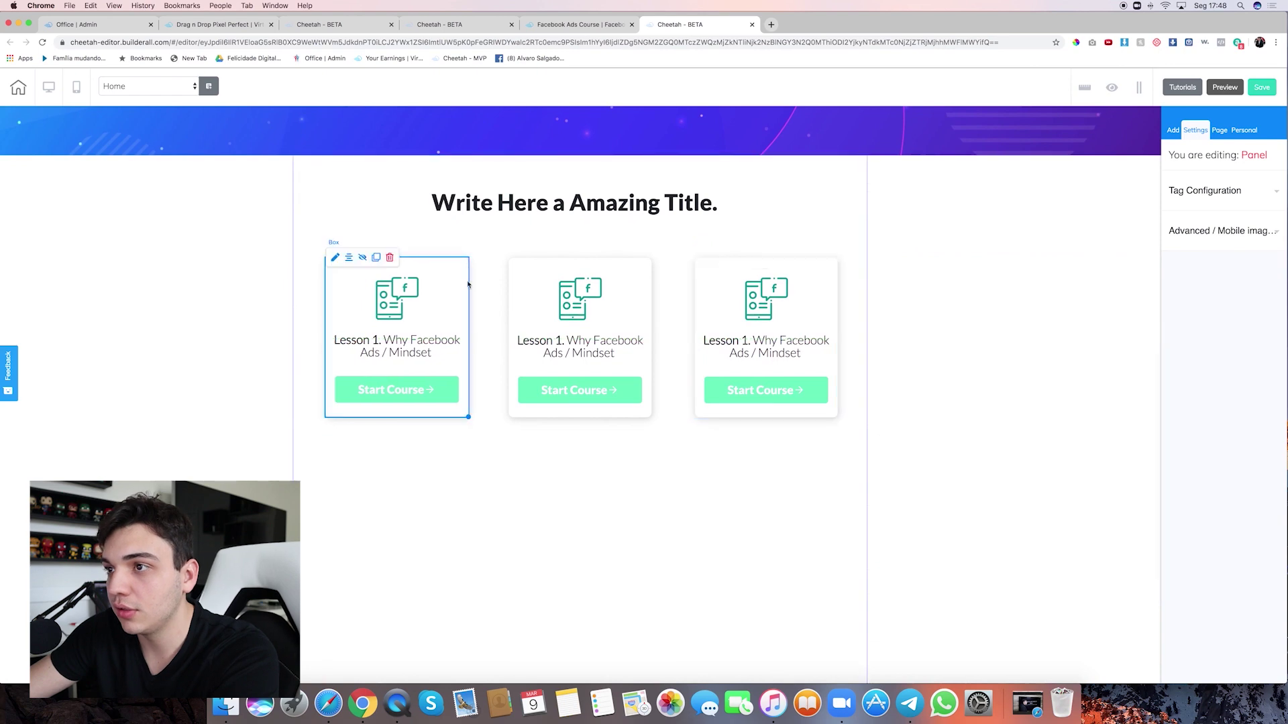
Recolour the title "Write Here a Amazing Title." dark grey and check it against the example course page
scroll(623, 486, "up", 5)
double_click(633, 433)
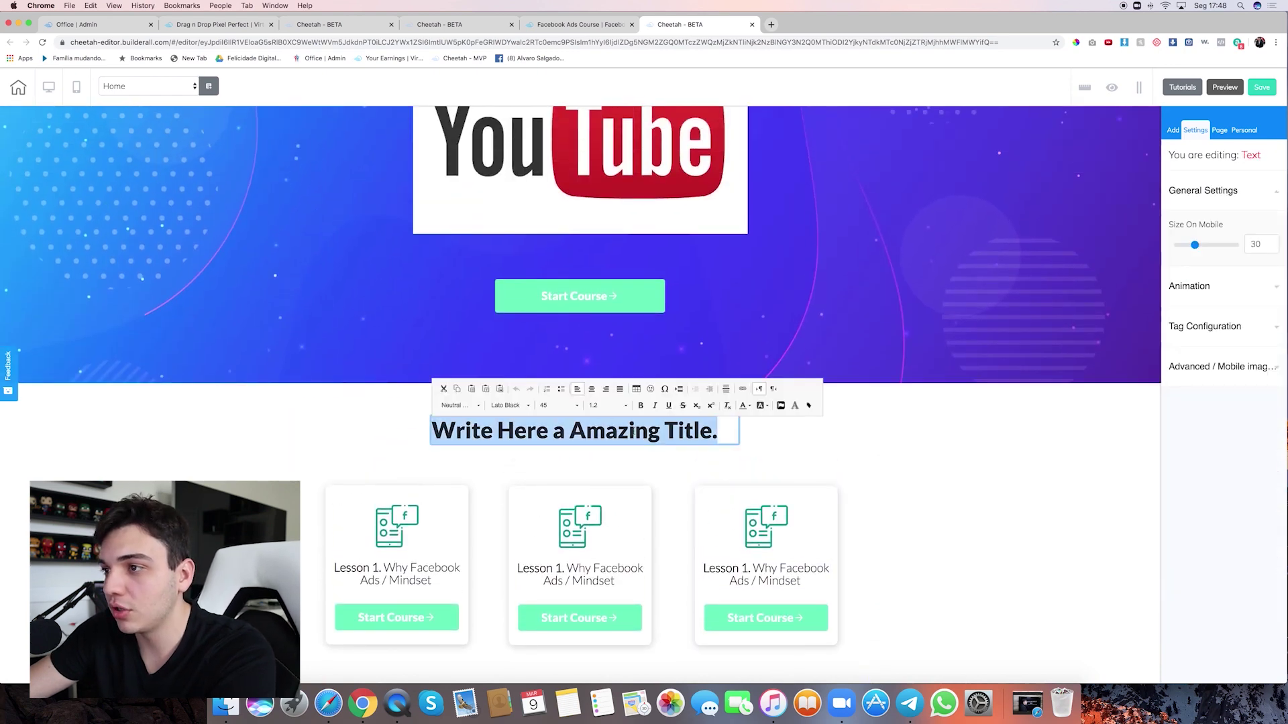
left_click(763, 407)
left_click(797, 454)
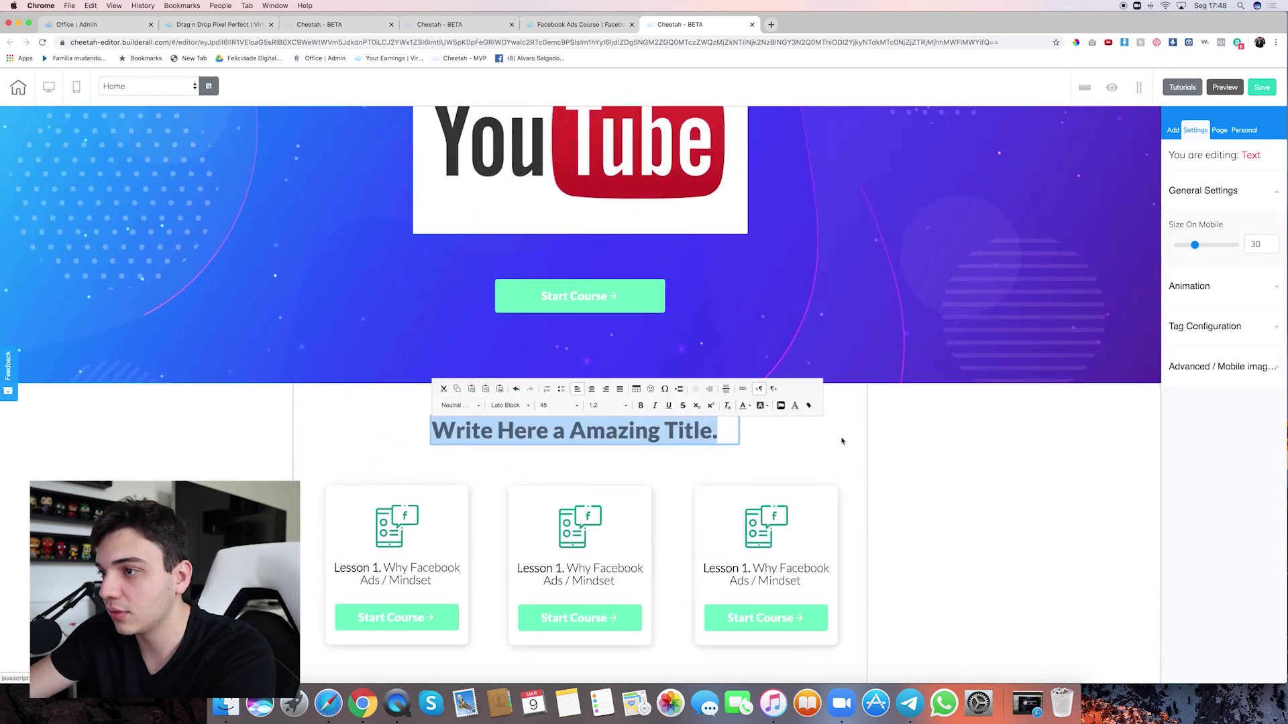
left_click(582, 24)
left_click(670, 24)
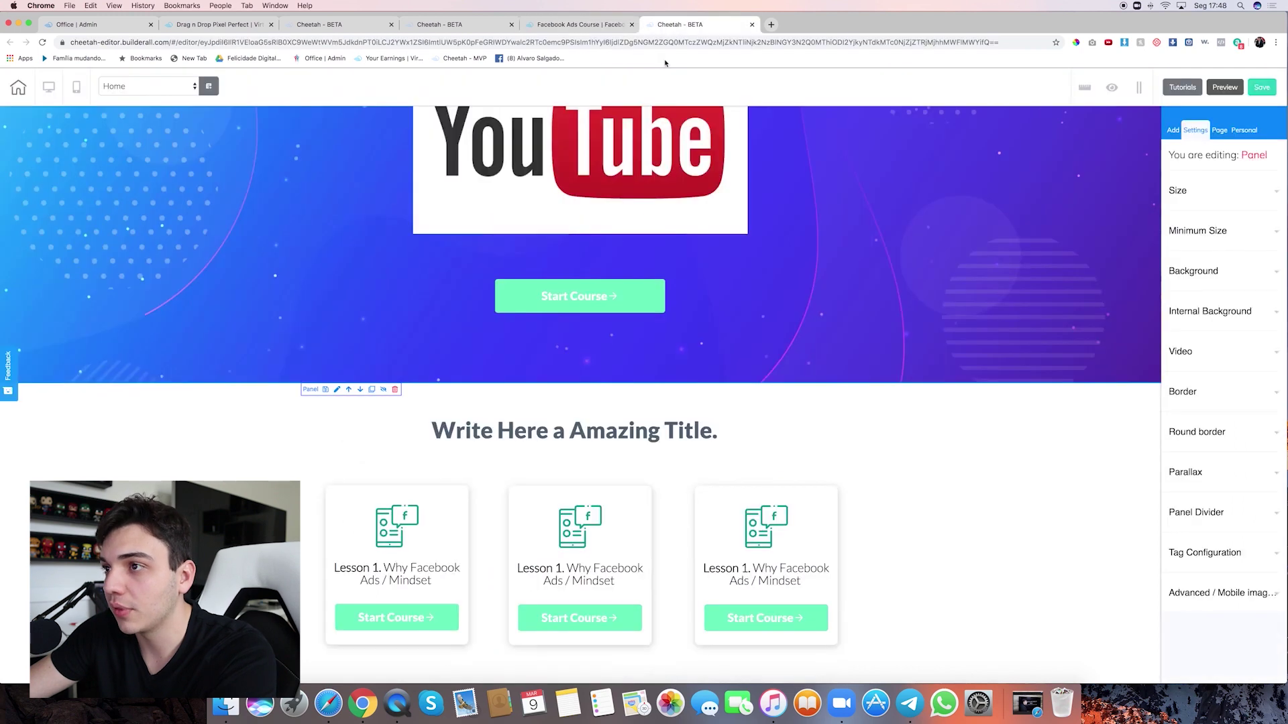
Set the section title's font to Lato Light and centre the title in its panel
double_click(630, 437)
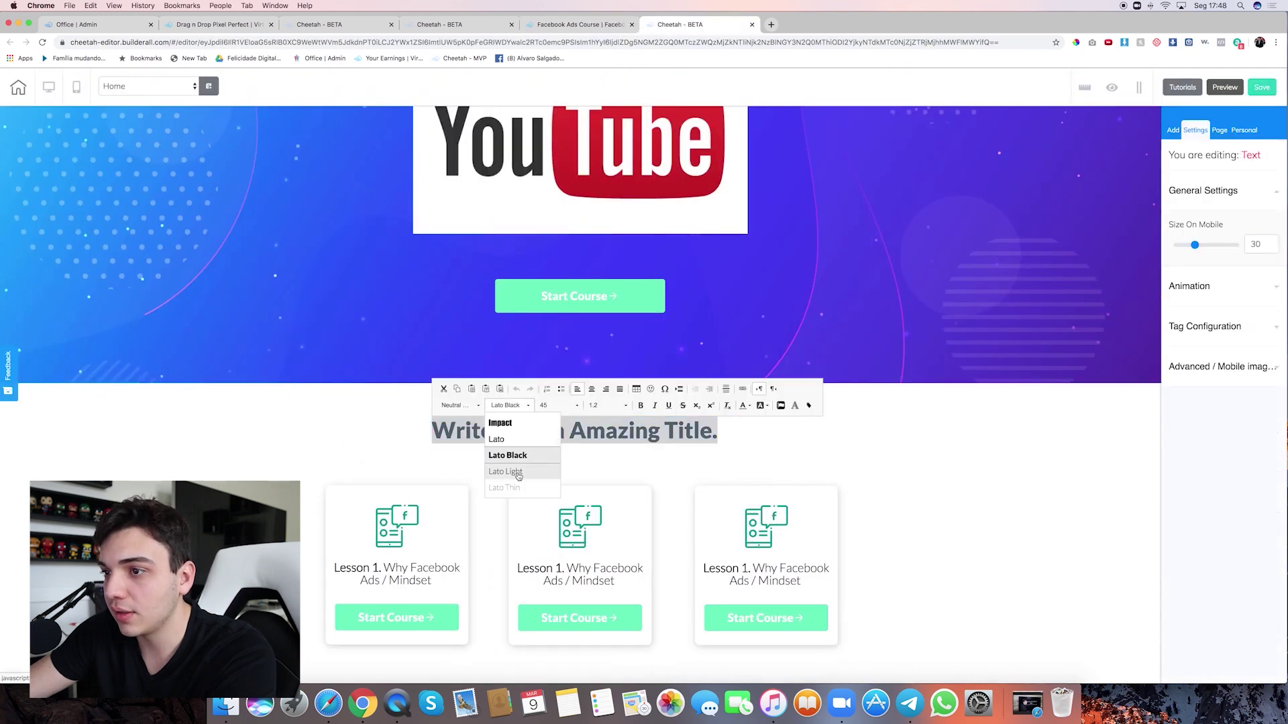
left_click(542, 472)
left_click(931, 446)
double_click(630, 432)
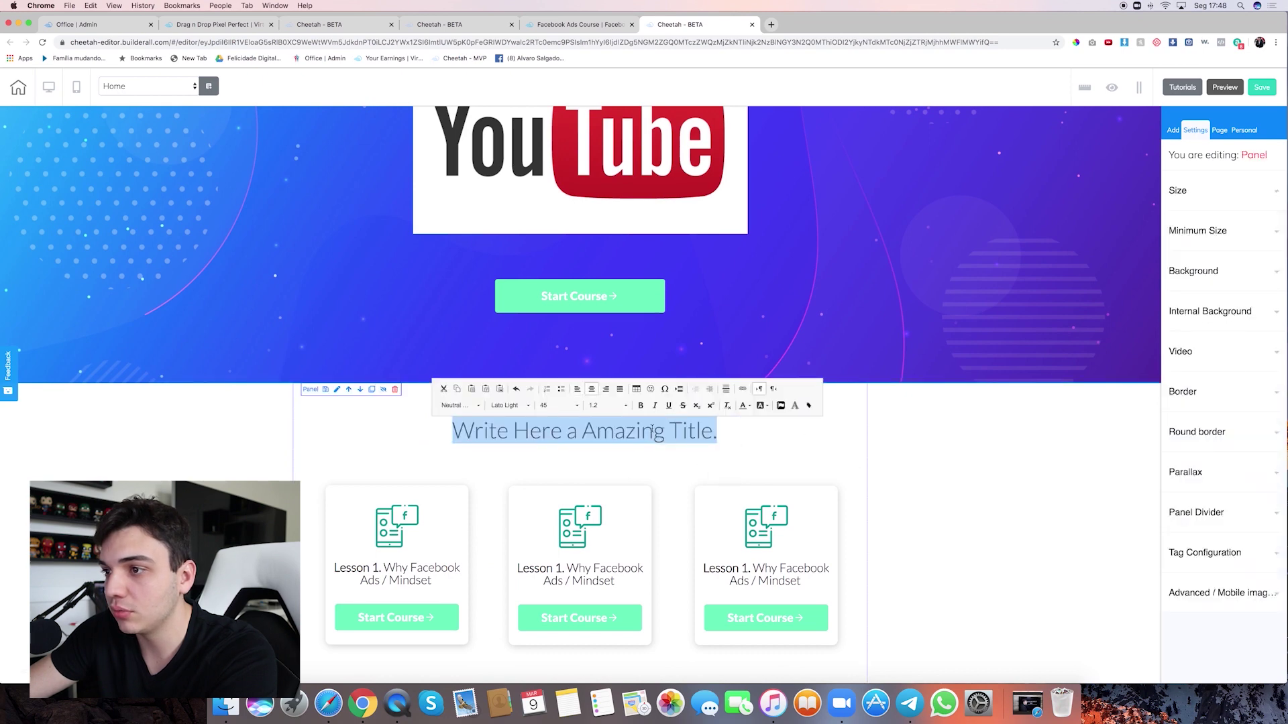
left_click(618, 434)
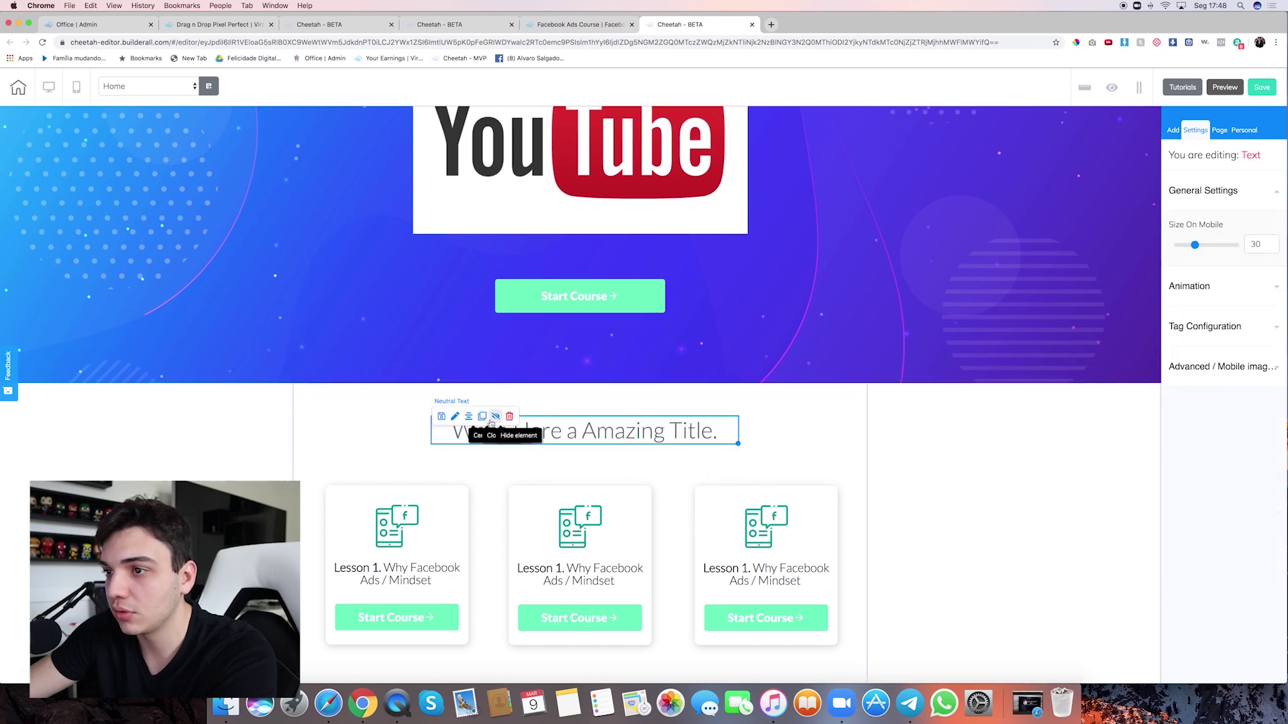
left_click(927, 448)
Replace the middle lesson card's icon with the shop image from the image library
scroll(678, 439, "down", 2)
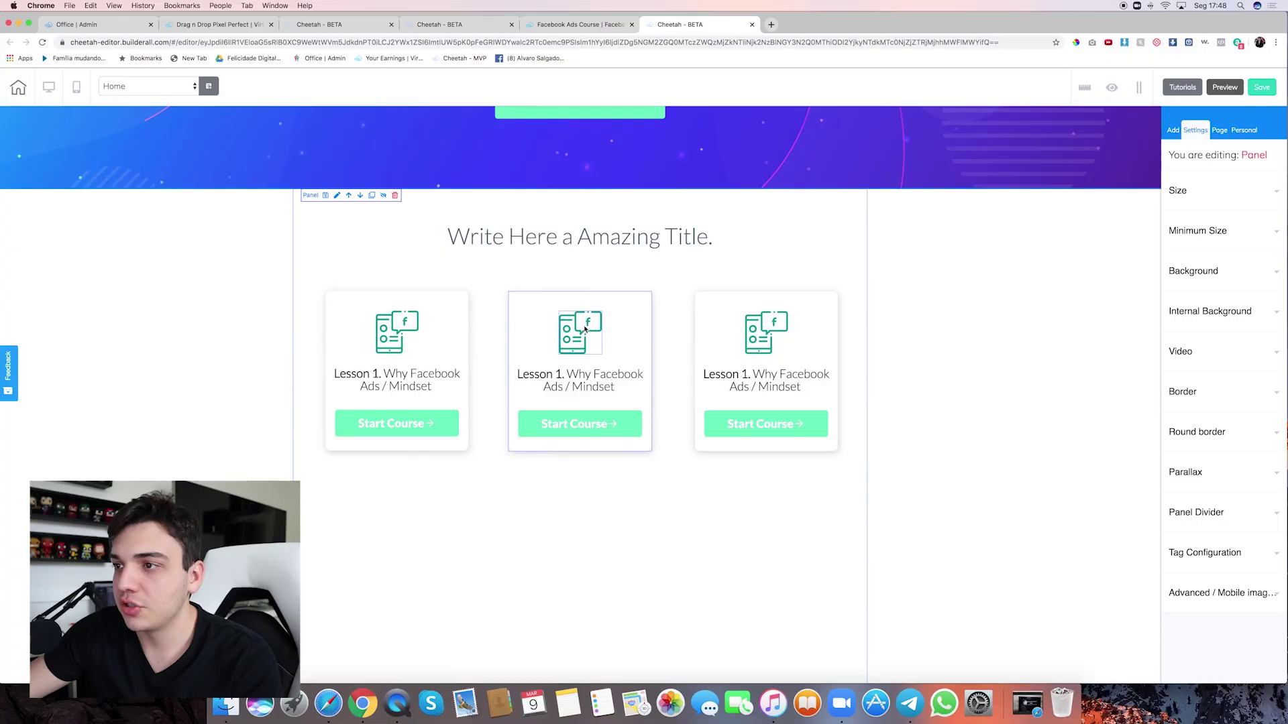
left_click(576, 346)
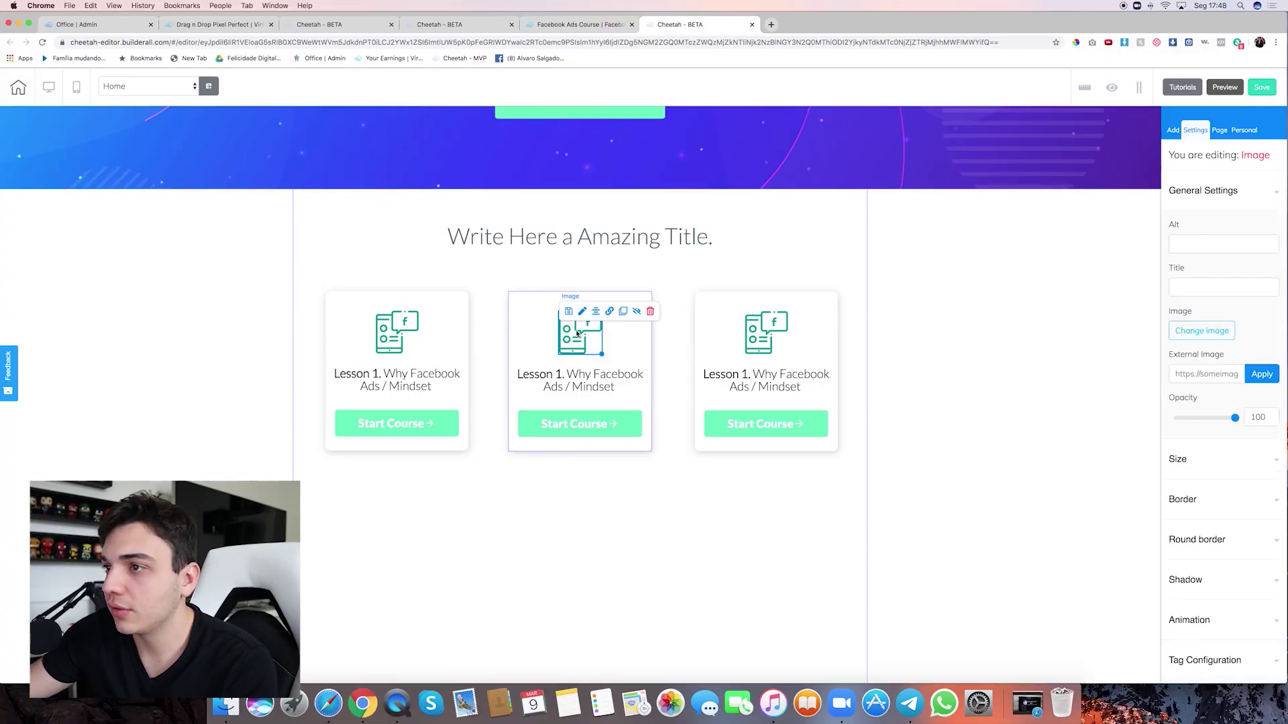
left_click(1201, 331)
scroll(724, 487, "down", 5)
scroll(724, 487, "down", 5)
left_click(647, 414)
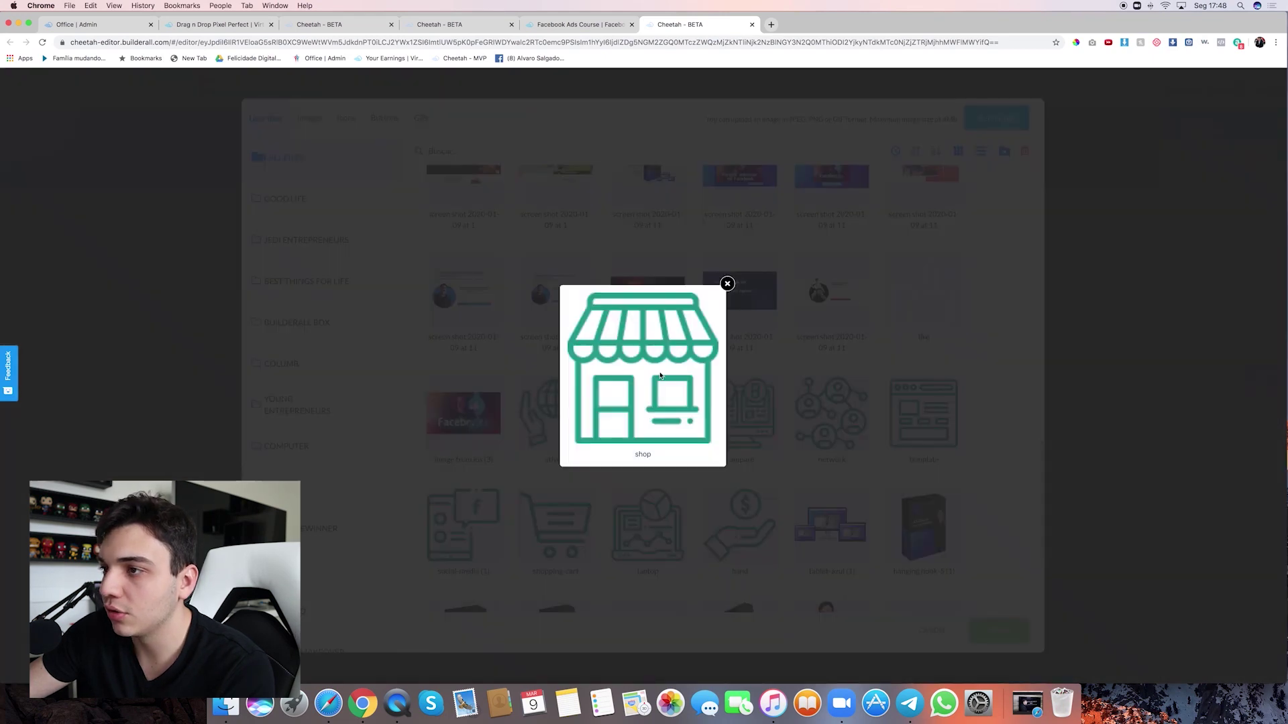
left_click(727, 285)
left_click(1007, 628)
left_click(759, 529)
left_click(581, 379)
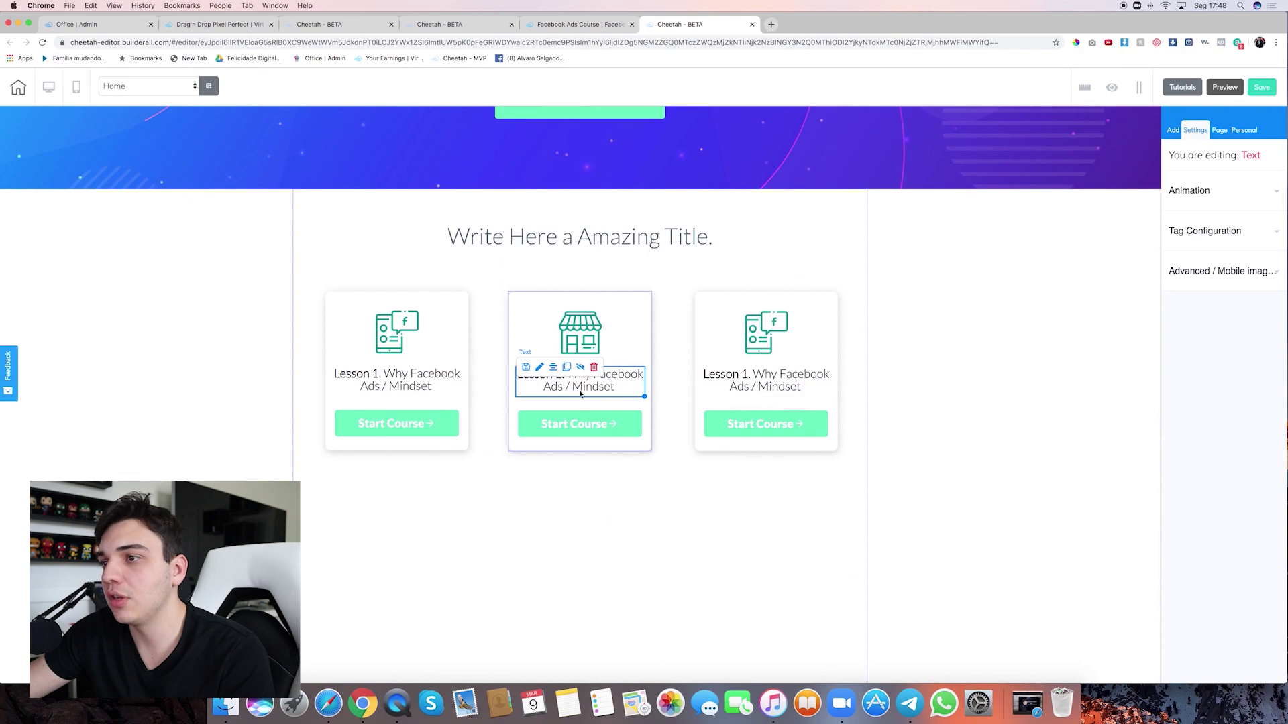
left_click(631, 609)
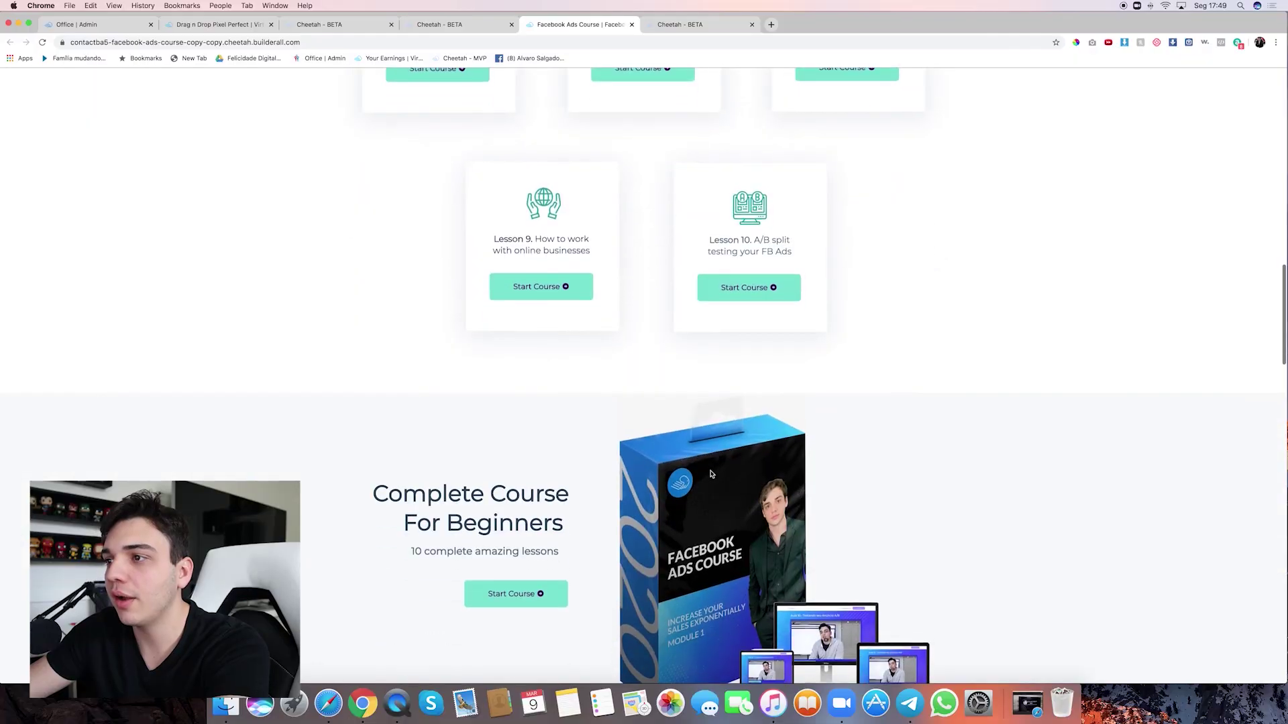
Examine the remaining lesson cards and the Complete Course For Beginners section on the example course page
scroll(757, 431, "up", 2)
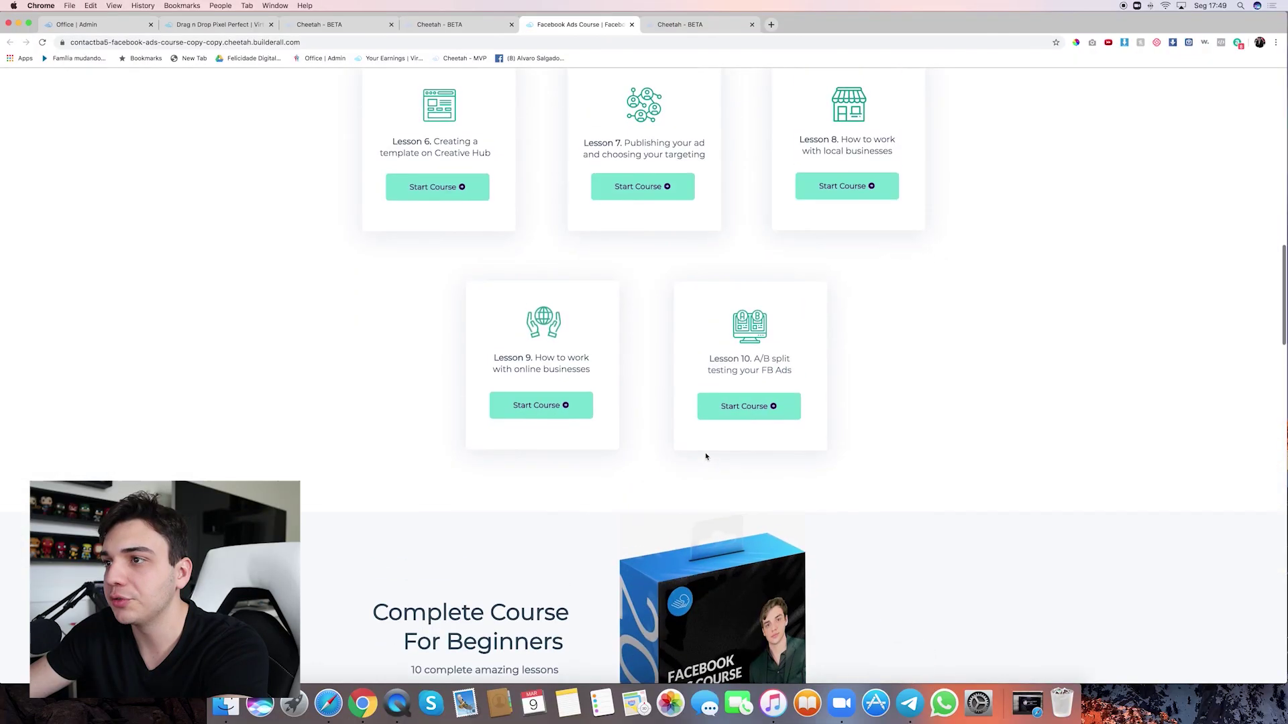
scroll(757, 431, "down", 4)
scroll(756, 431, "down", 1)
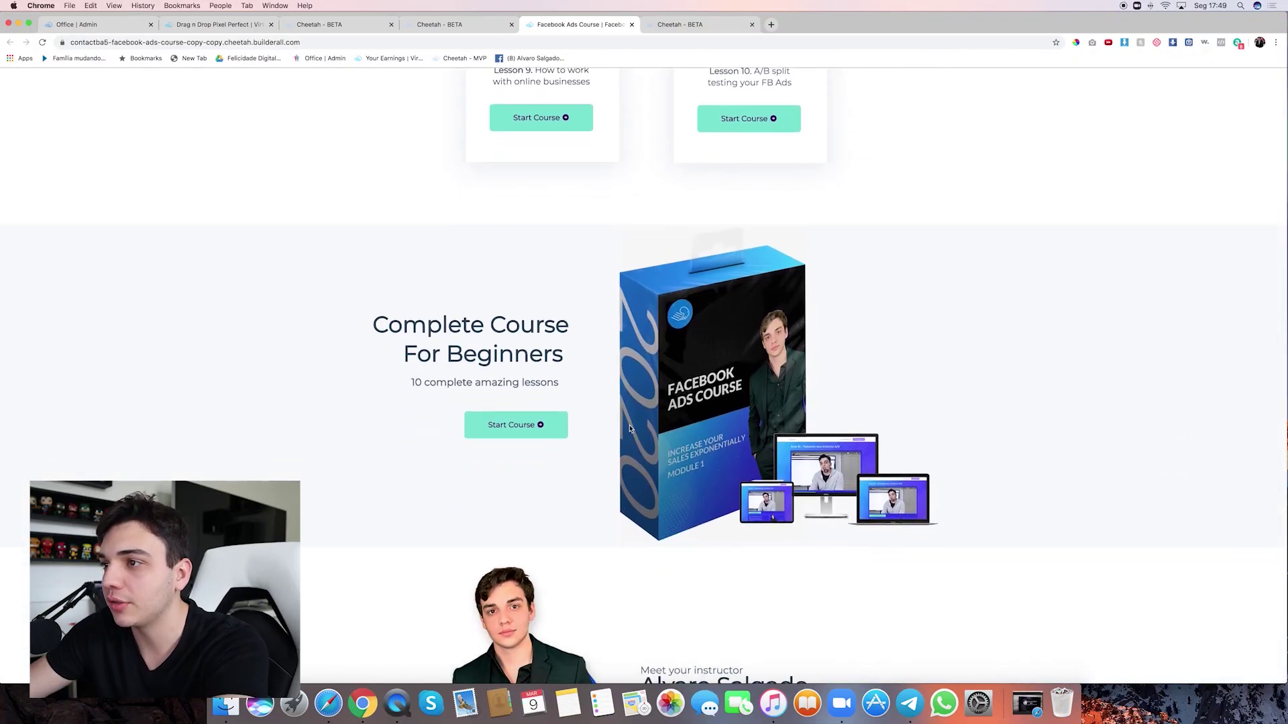
scroll(841, 518, "down", 10)
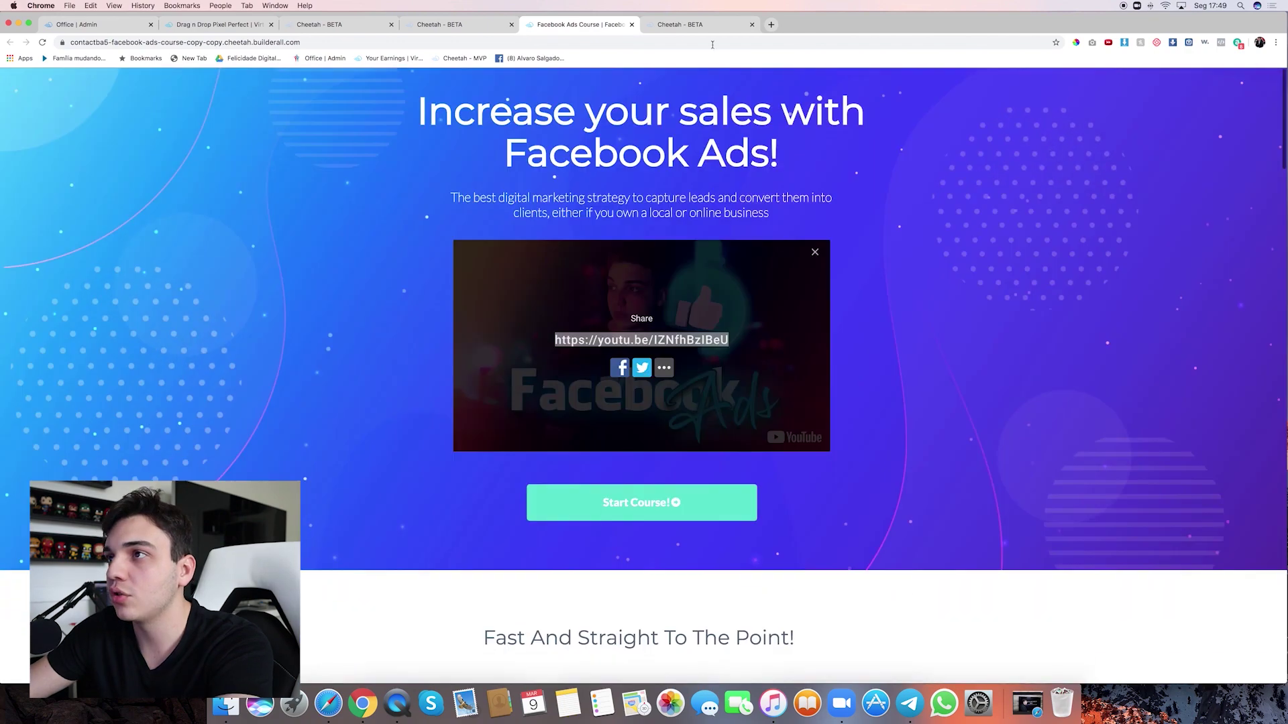
Return to the editor and reduce the lesson cards panel's minimum height to 592
left_click(666, 25)
scroll(730, 290, "up", 1)
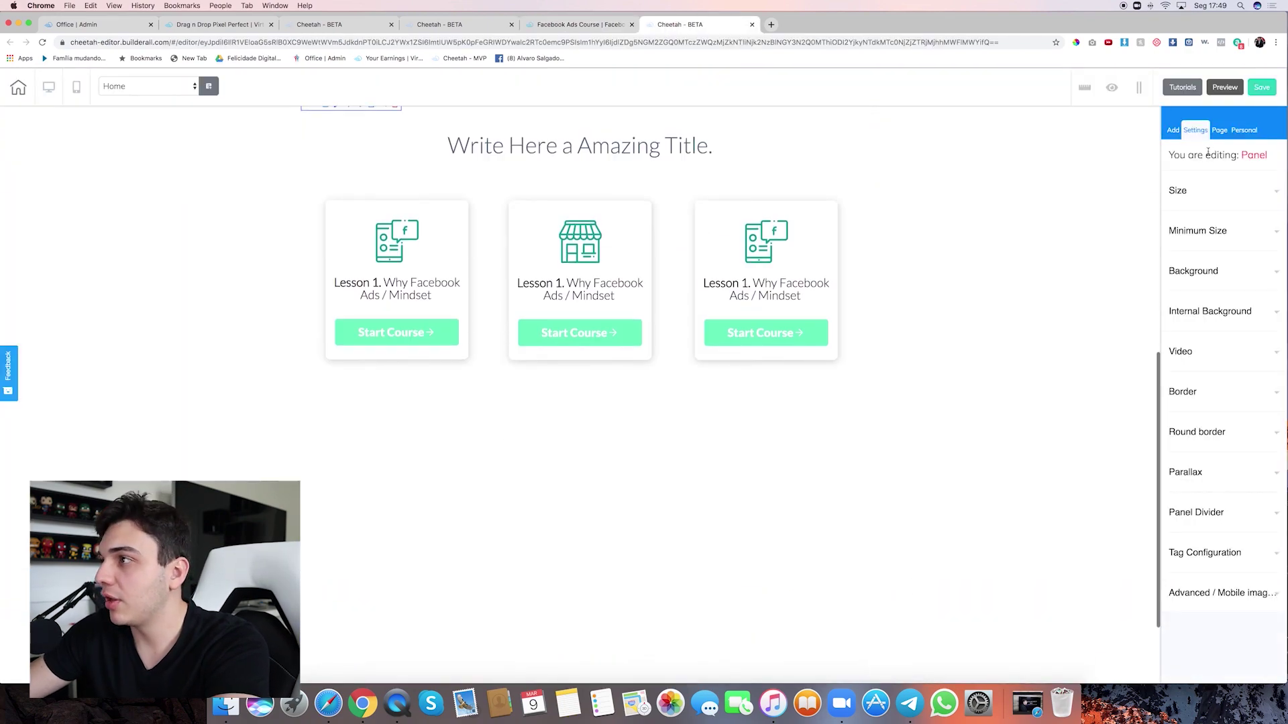
left_click(1253, 239)
scroll(1090, 247, "up", 5)
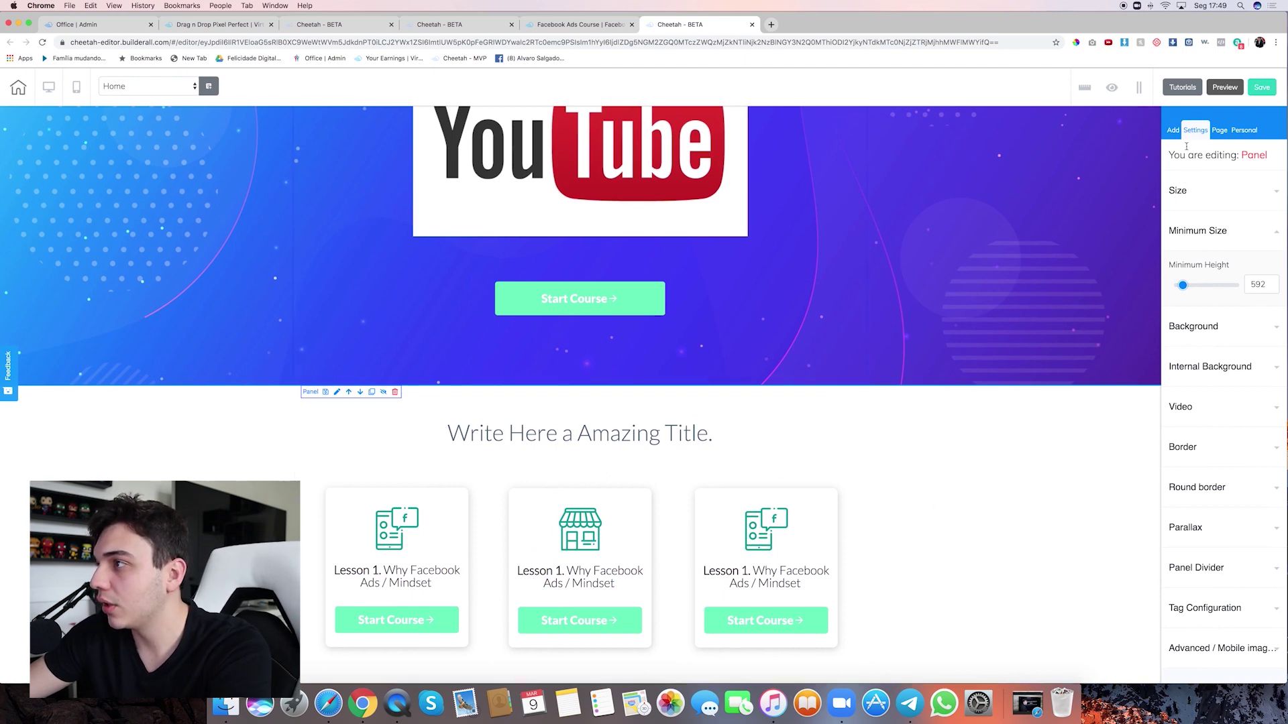
Add the ready-made Sales Funnels call-to-action panel below the lesson cards and delete the YouTube video overlapping it
left_click(1170, 130)
left_click(1183, 183)
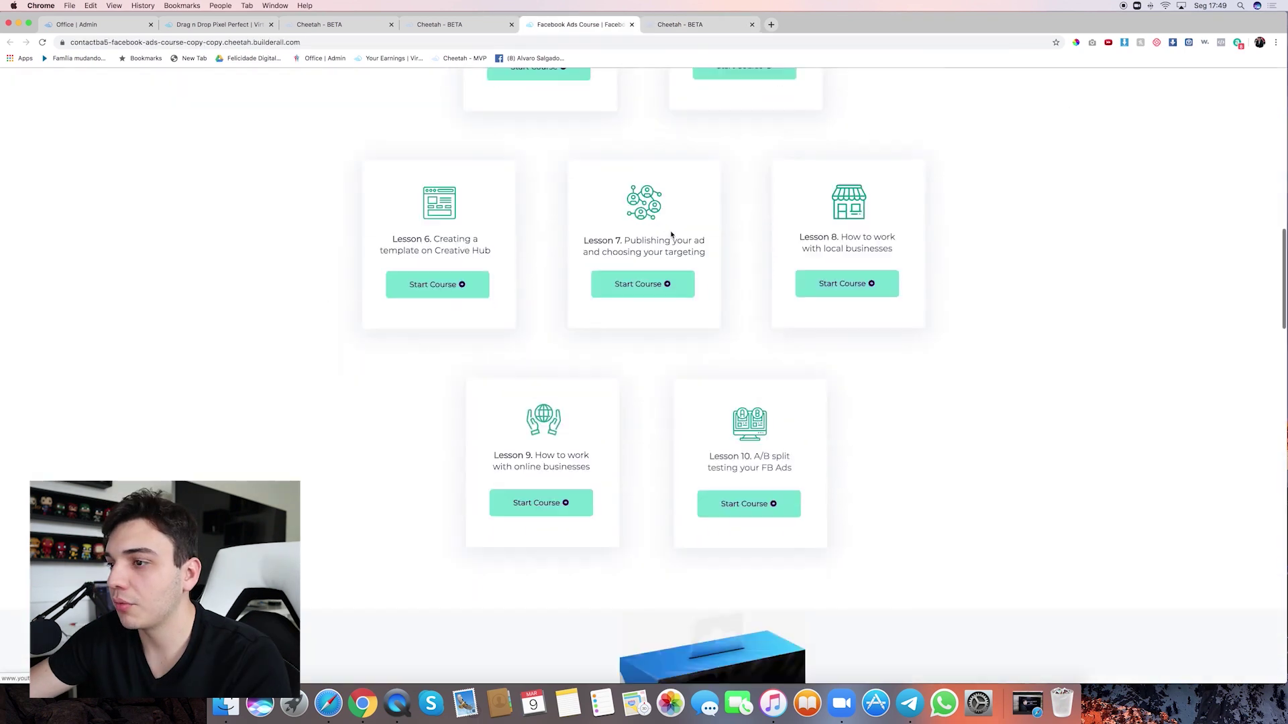
scroll(709, 355, "down", 10)
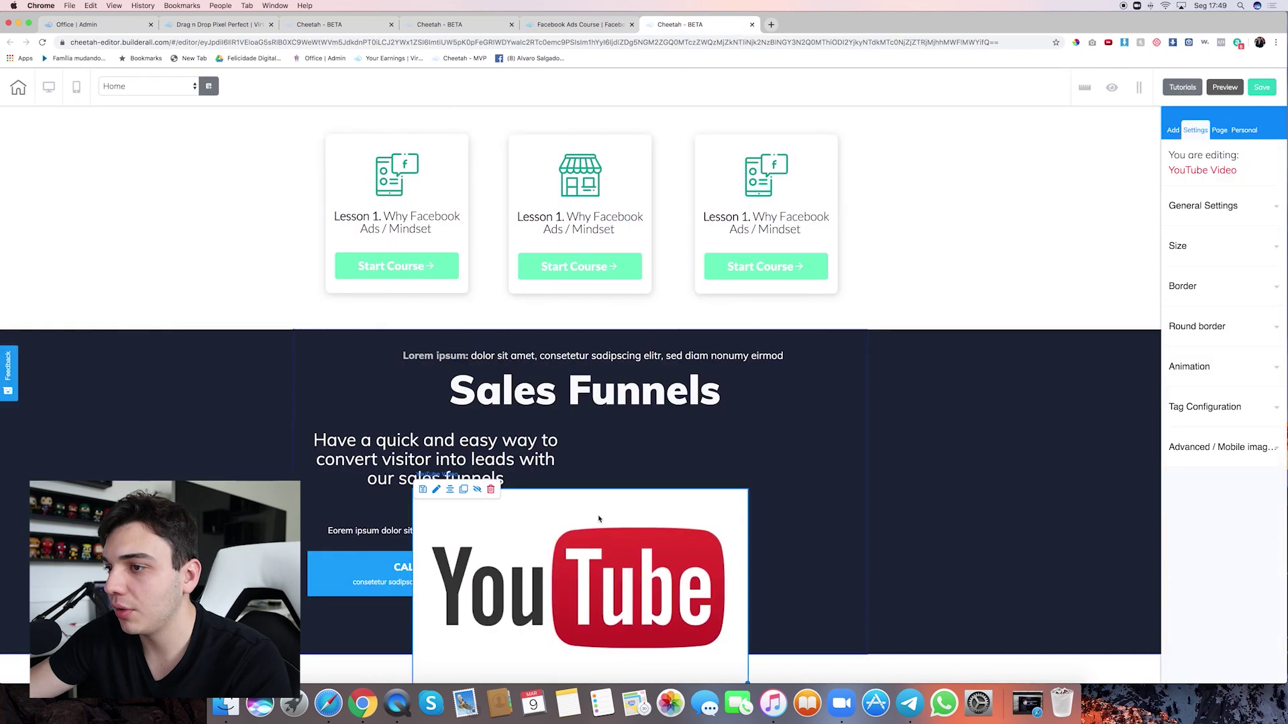
left_click(491, 491)
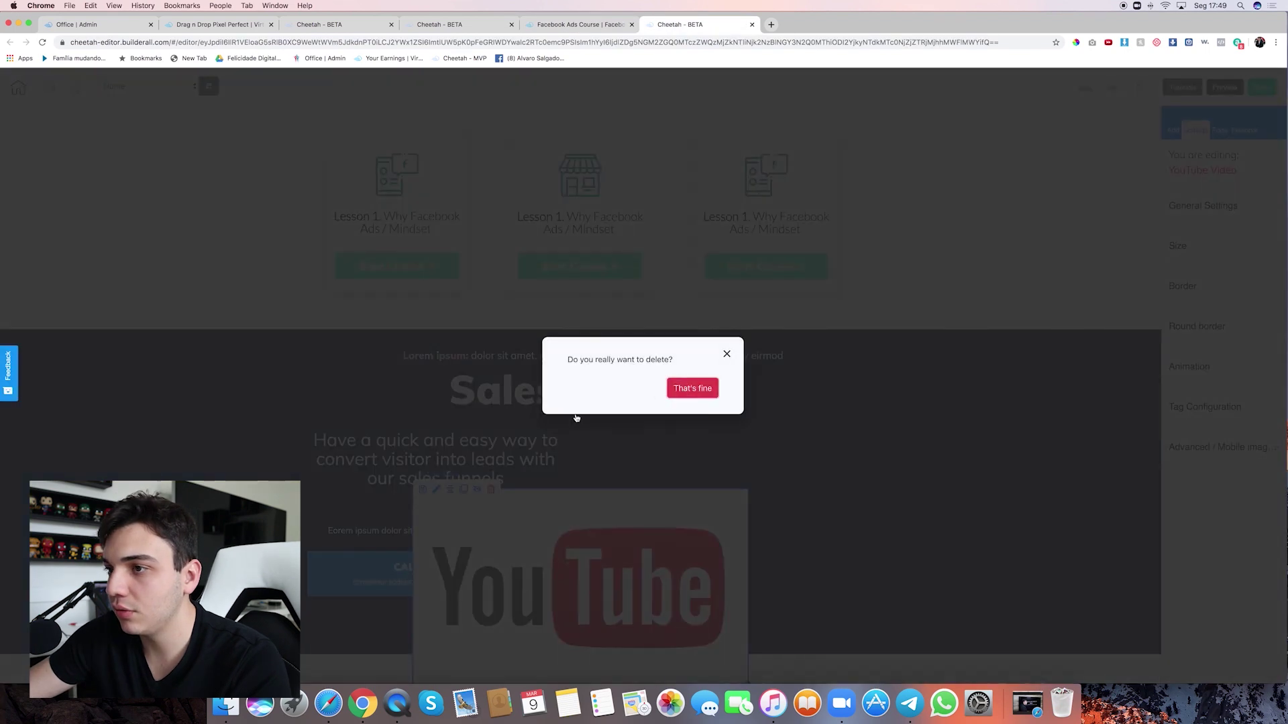
key("Return")
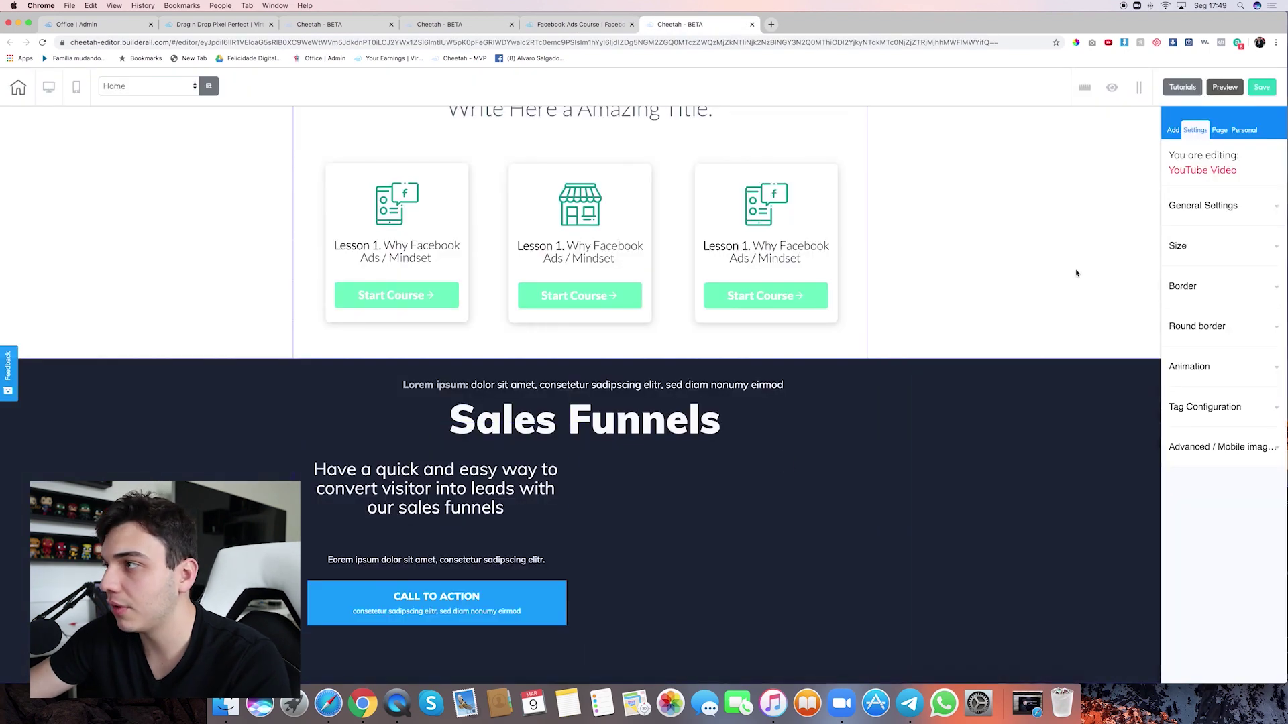
Change the Sales Funnels panel's solid background colour to light grey EEEEEE
left_click(1245, 216)
left_click(1114, 331)
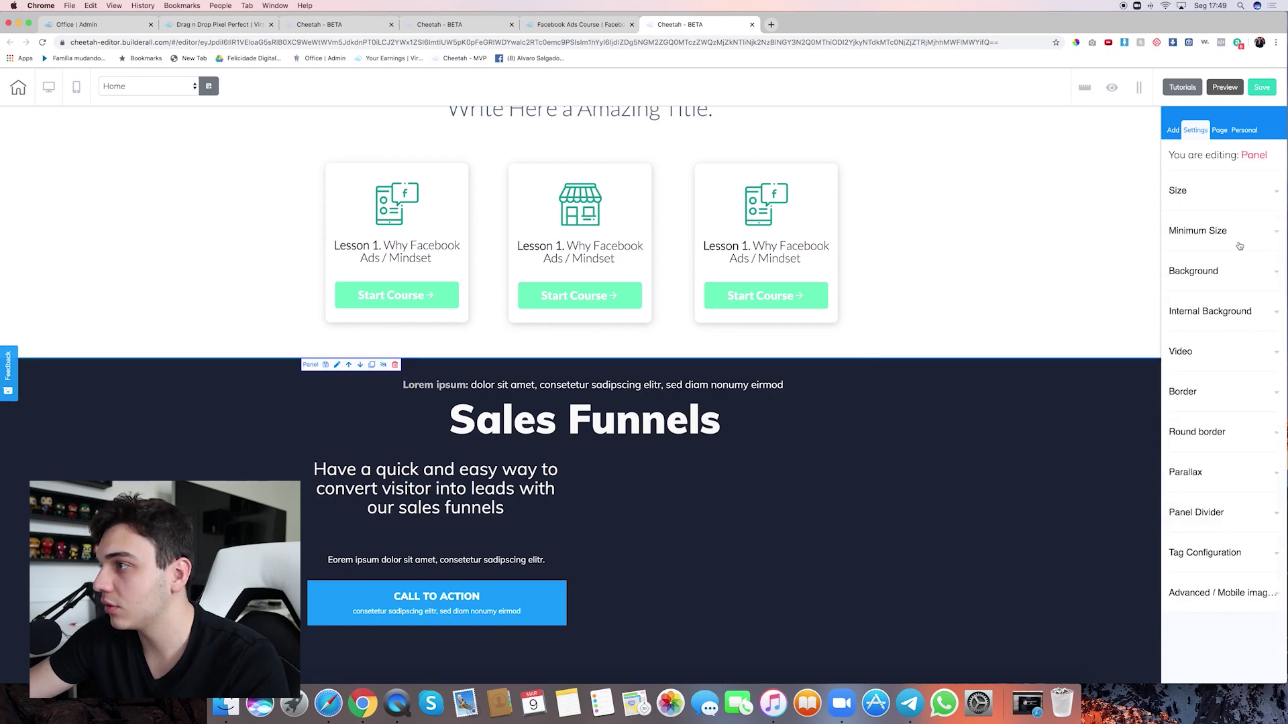
left_click(1229, 270)
left_click(1204, 363)
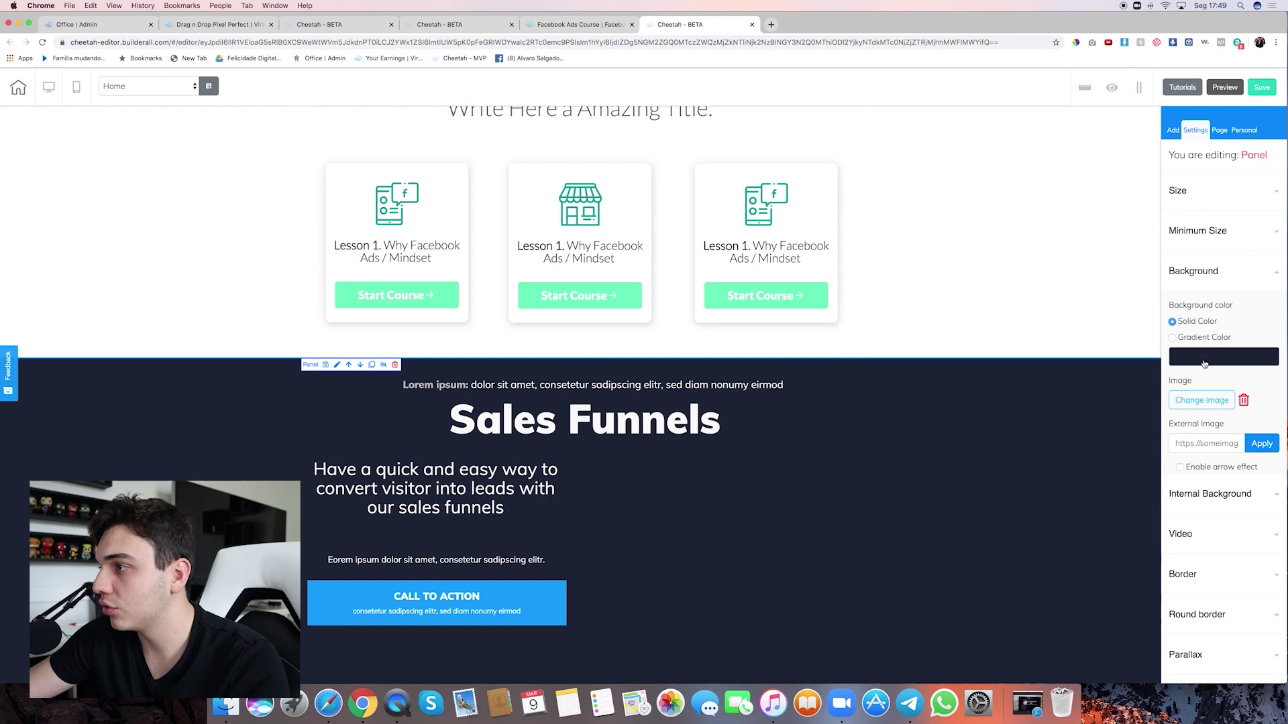
left_click(1209, 358)
left_click(1183, 380)
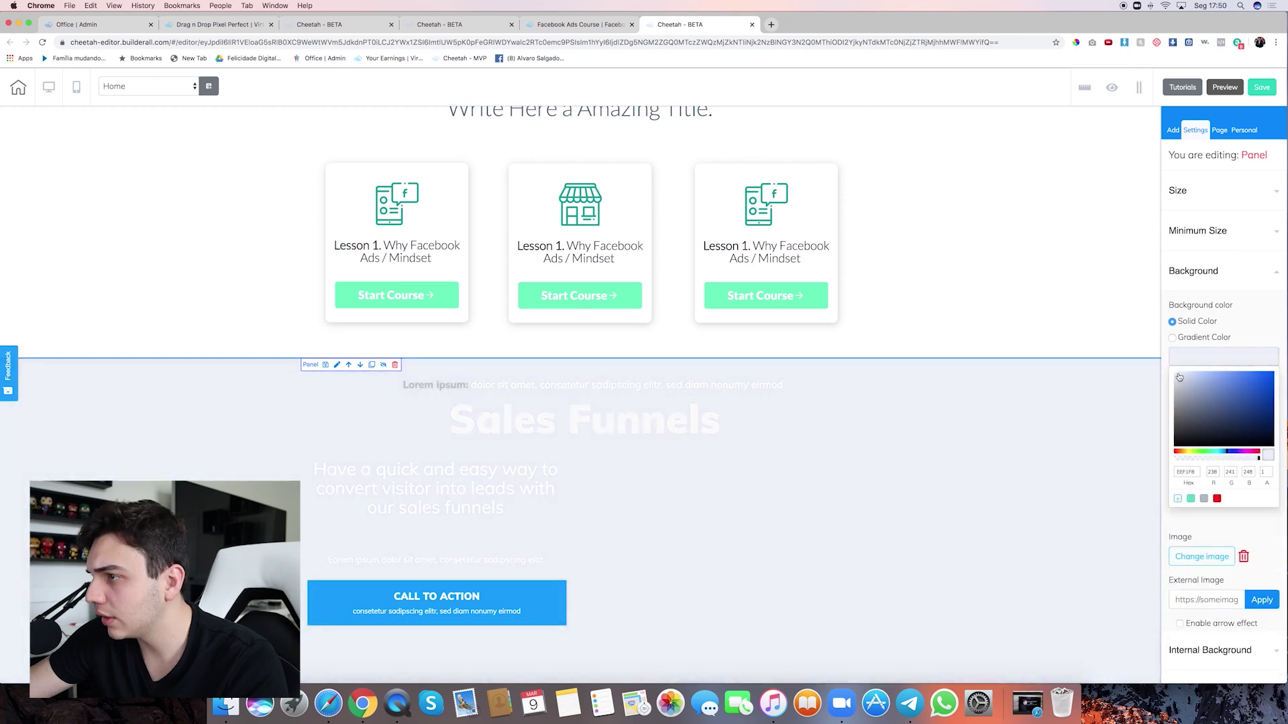
left_click(1182, 376)
left_click(1185, 388)
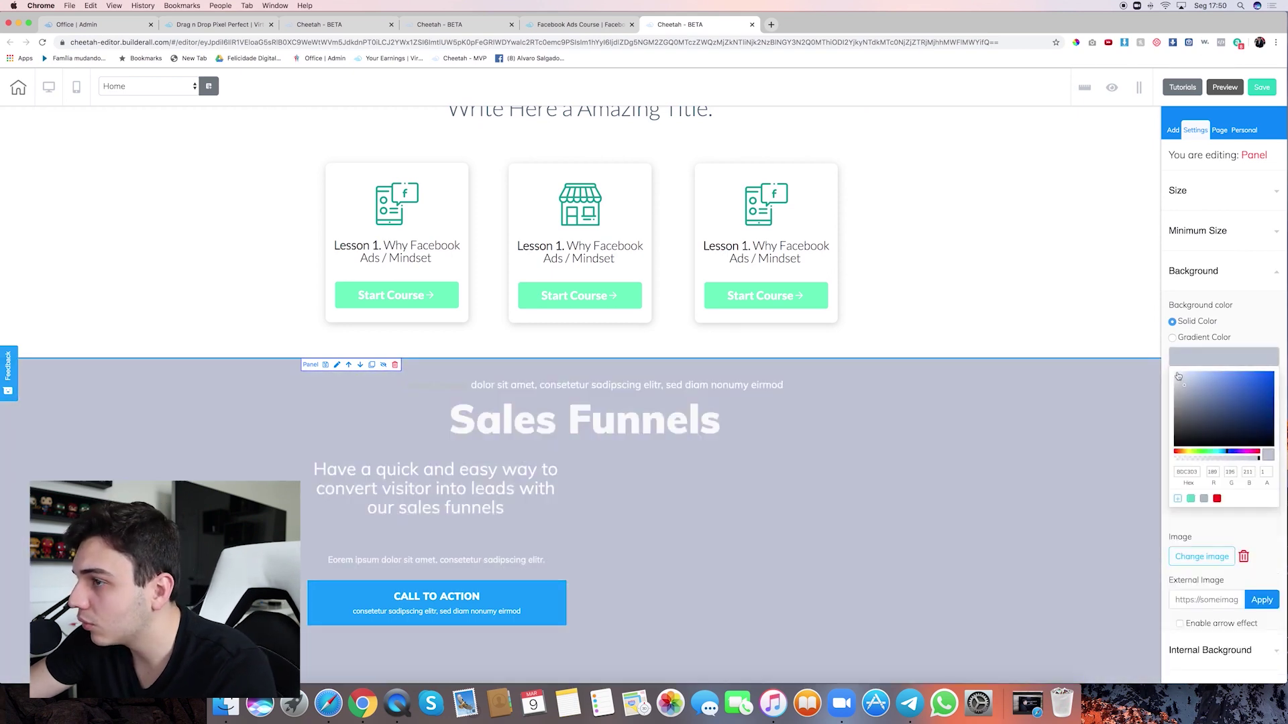
left_click(1173, 380)
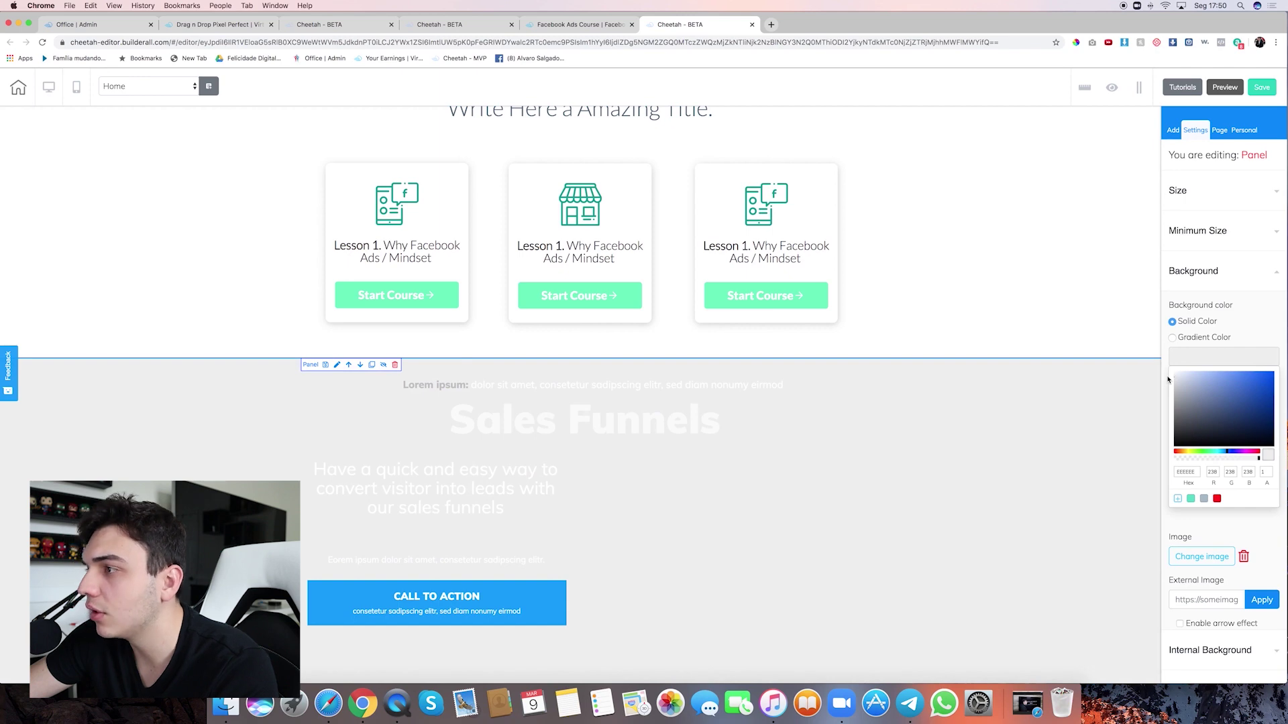
Delete the Sales Funnels title, the remaining placeholder texts and the call-to-action button from the grey panel
left_click(556, 25)
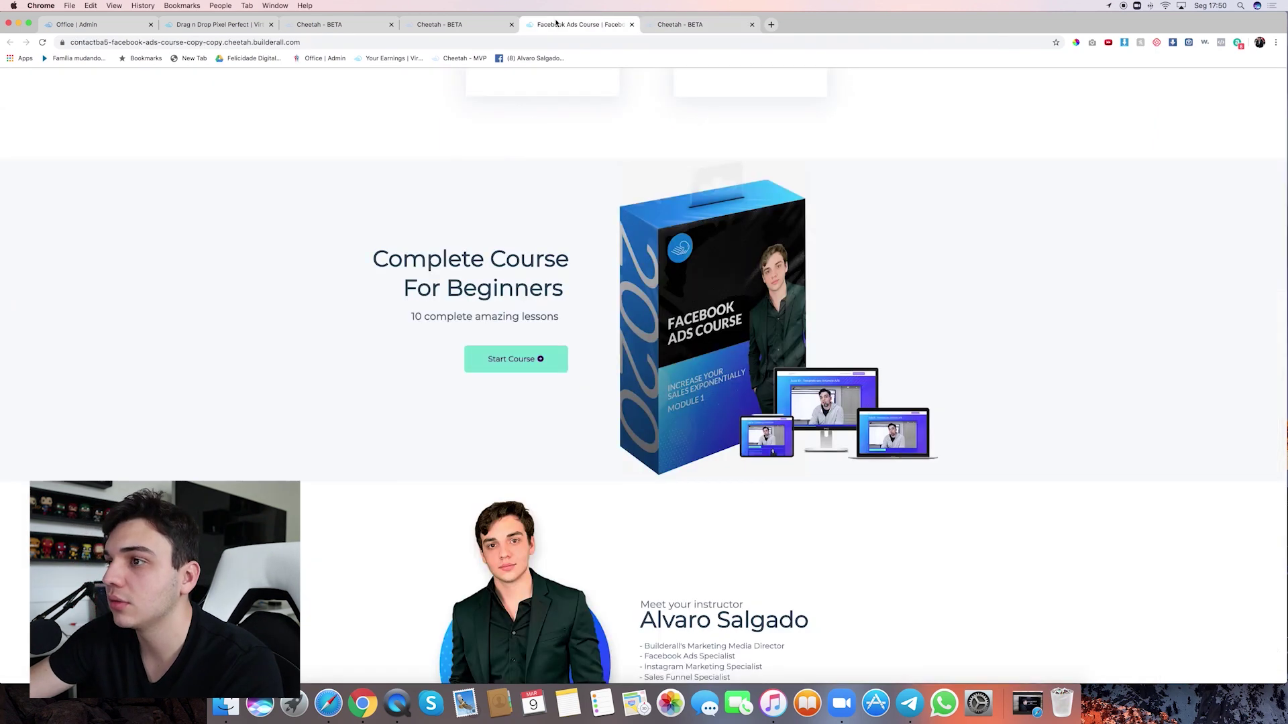
left_click(663, 25)
left_click(522, 407)
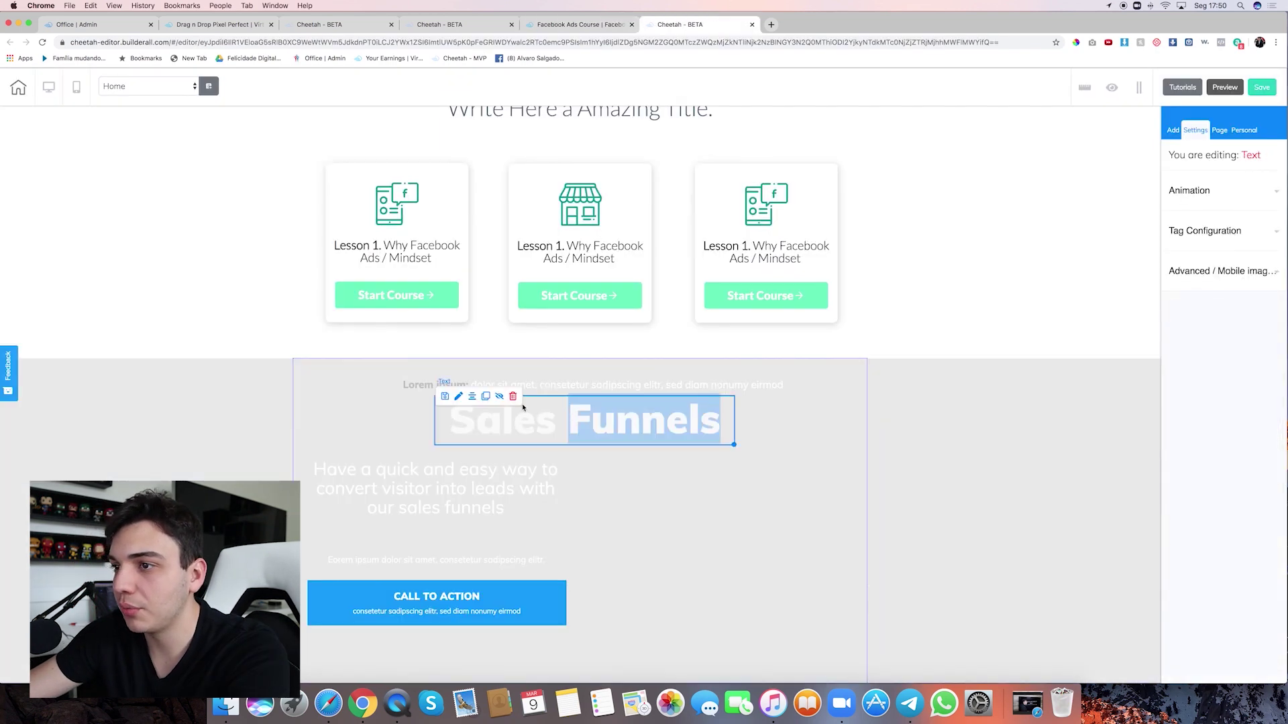
left_click(512, 397)
left_click(690, 385)
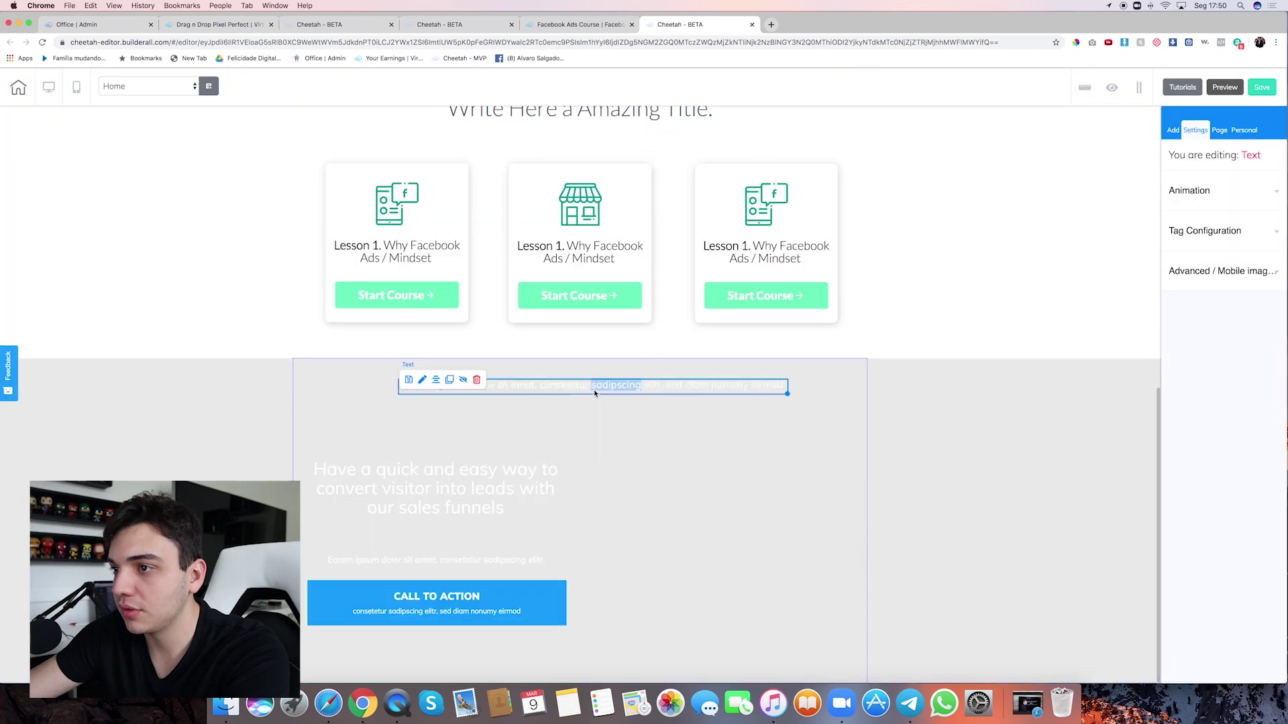
left_click(477, 380)
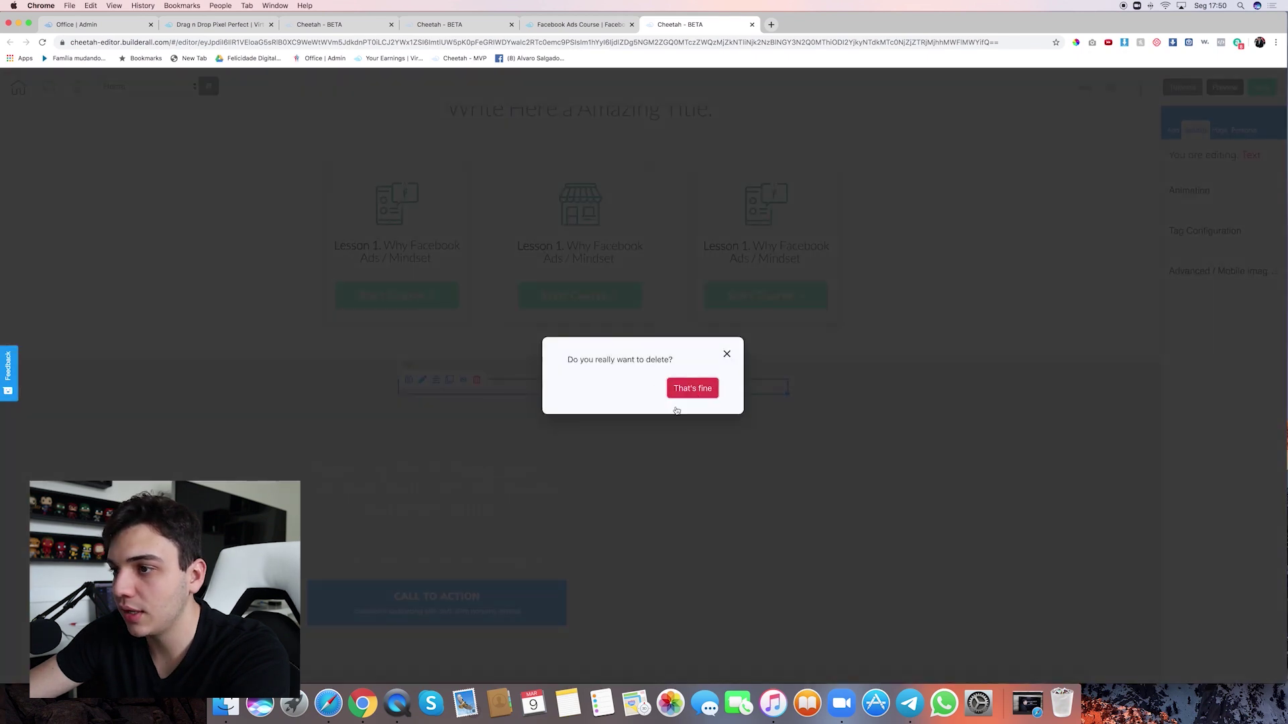
left_click(507, 495)
left_click(432, 428)
left_click(358, 424)
left_click(693, 387)
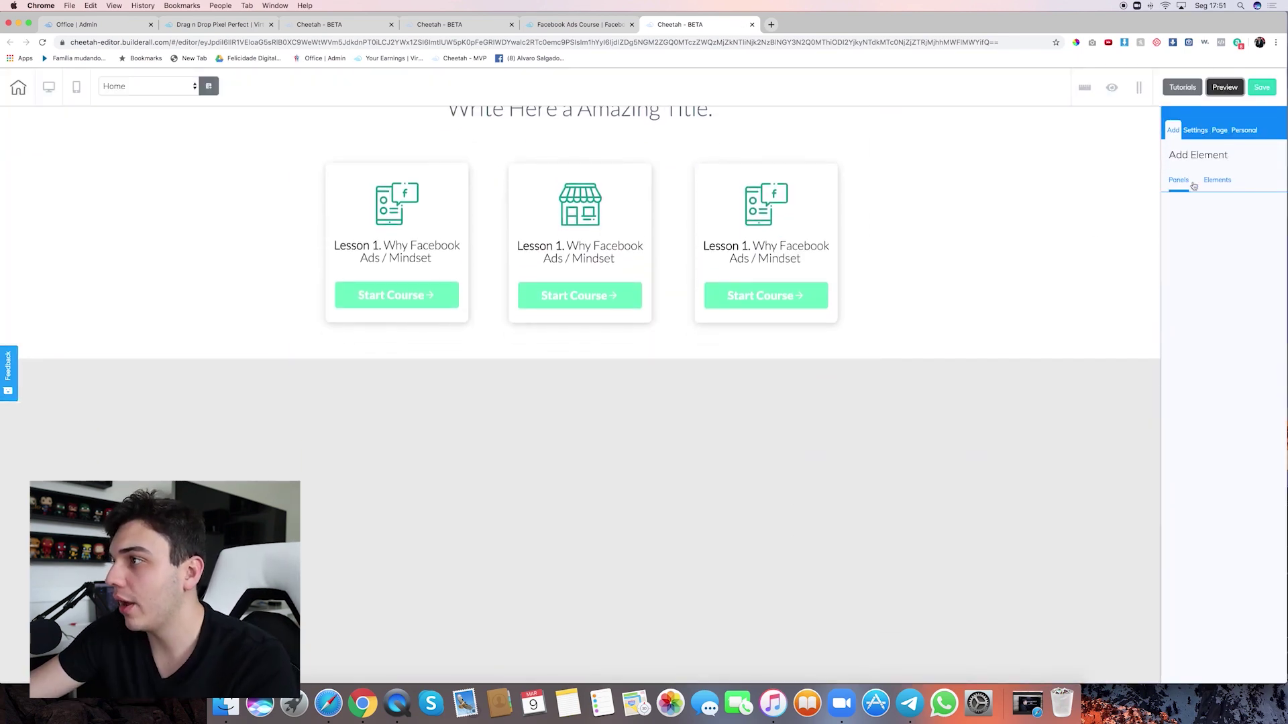
Add an image element to the grey panel and place it in the panel's right half, following the example page
left_click(1217, 180)
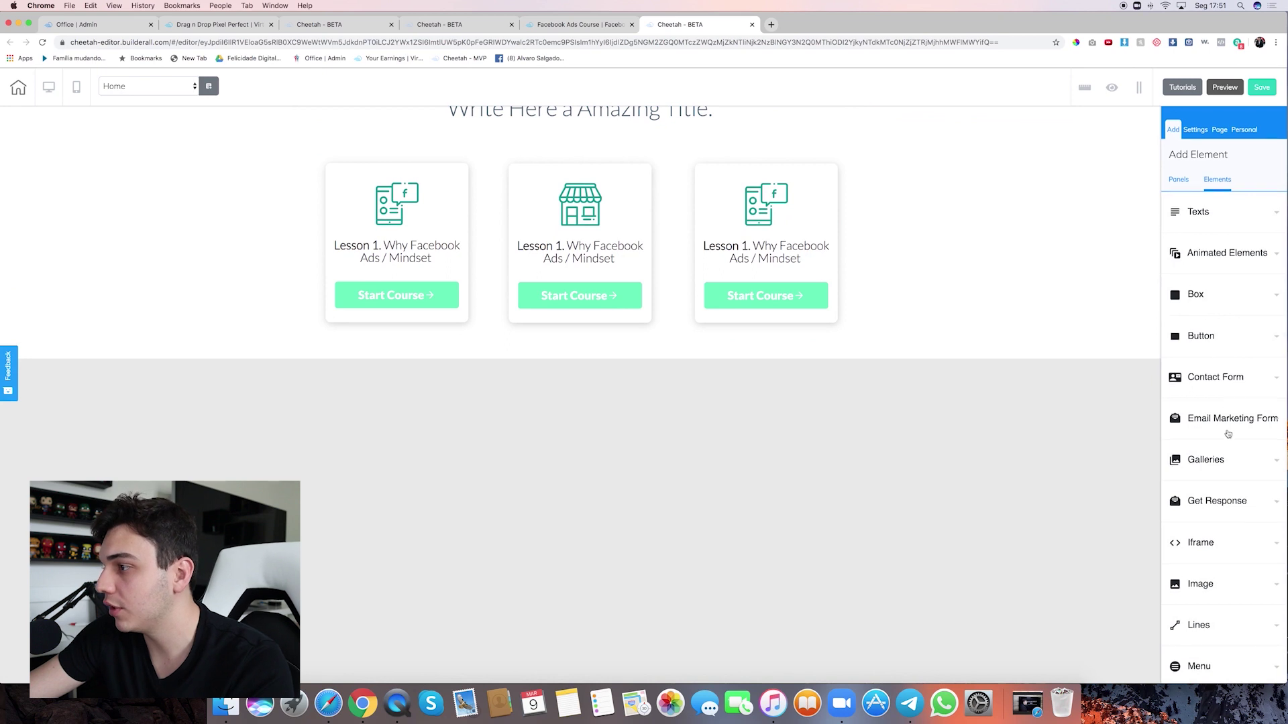
scroll(1228, 435, "down", 3)
scroll(1184, 271, "up", 3)
scroll(1187, 261, "down", 6)
scroll(1191, 252, "up", 3)
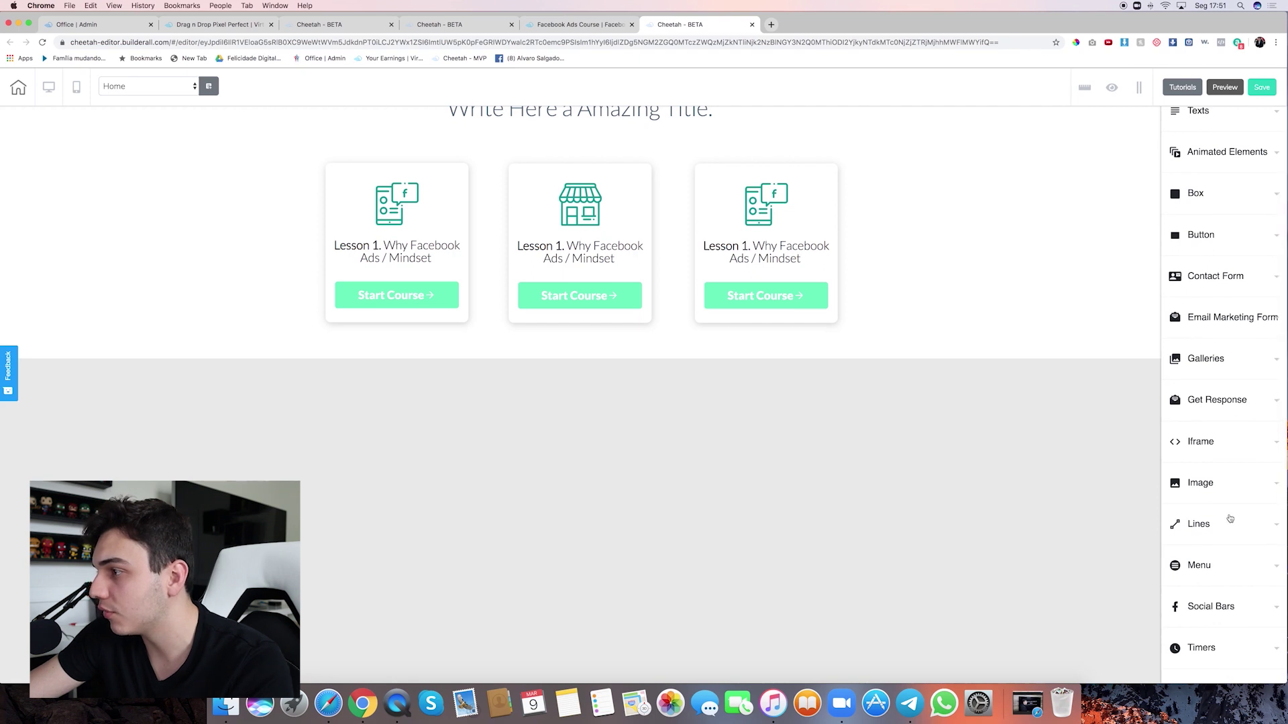
left_click(1236, 495)
left_click_drag(1225, 547, 391, 499)
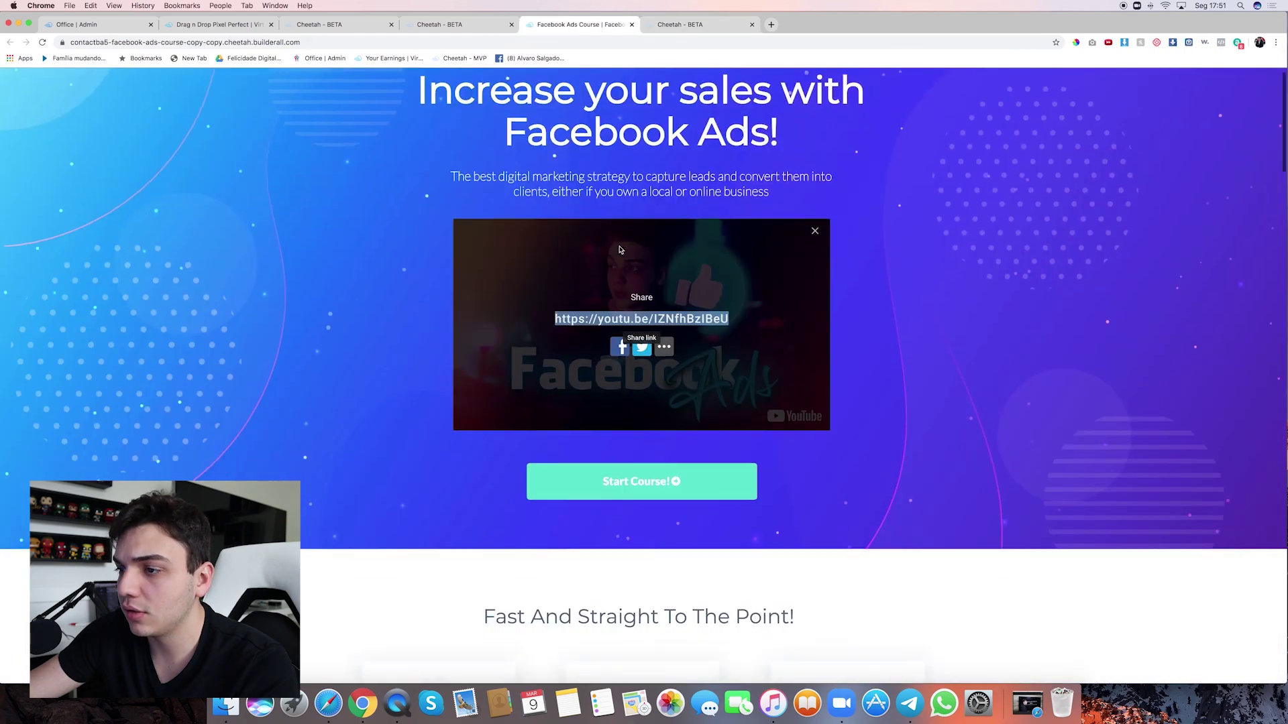
scroll(617, 252, "down", 15)
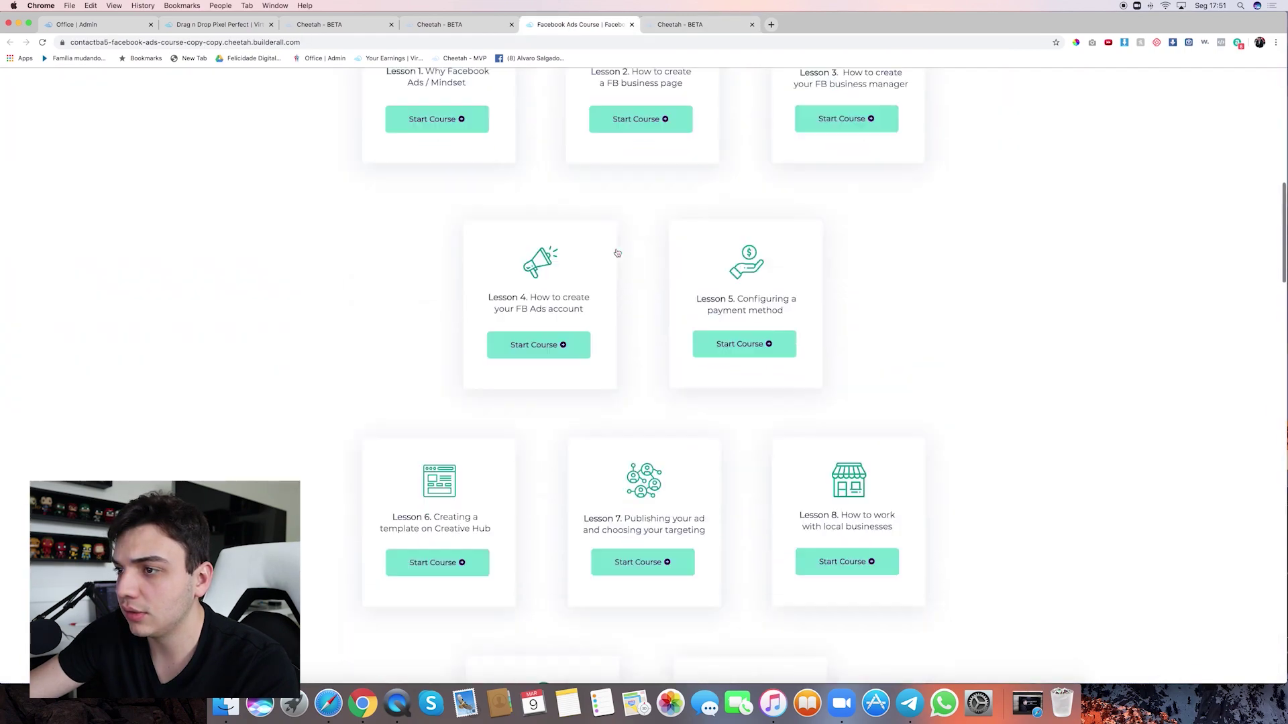
scroll(617, 252, "down", 2)
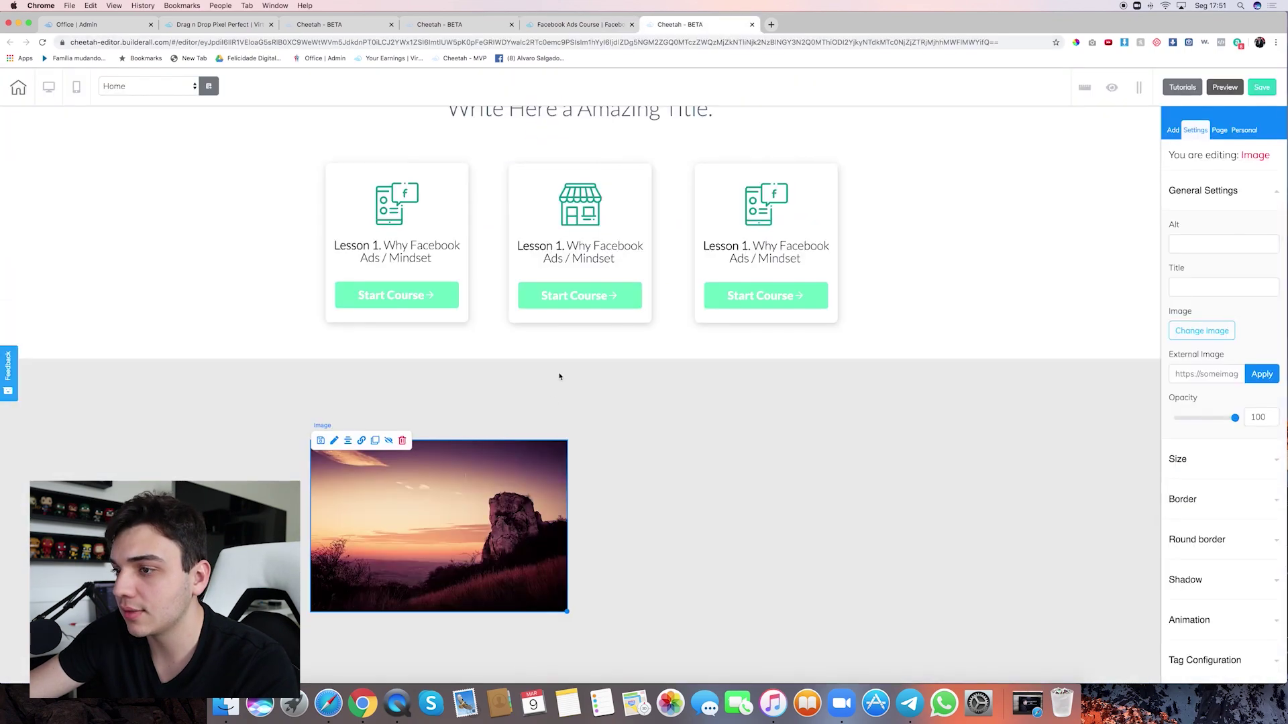
left_click_drag(495, 485, 754, 485)
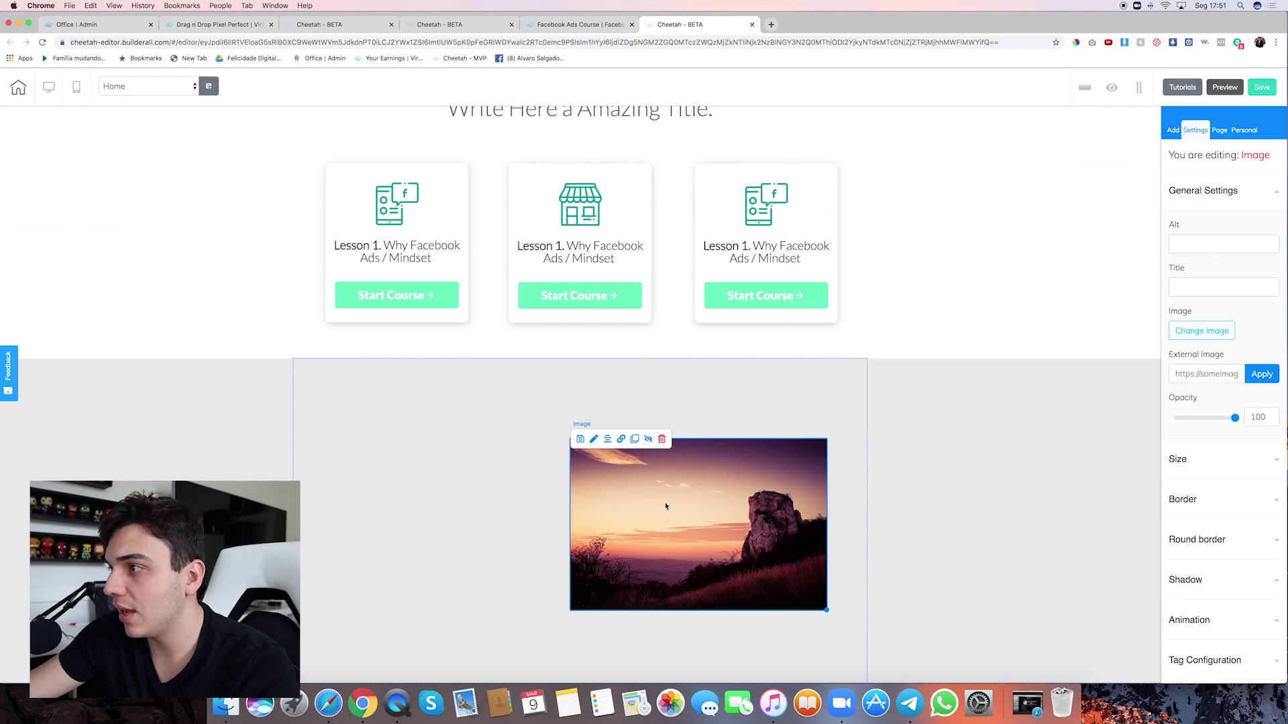
Replace the placeholder picture with the user file "hanging hook - ads (1)" and position it in the grey panel's right half
left_click(1216, 336)
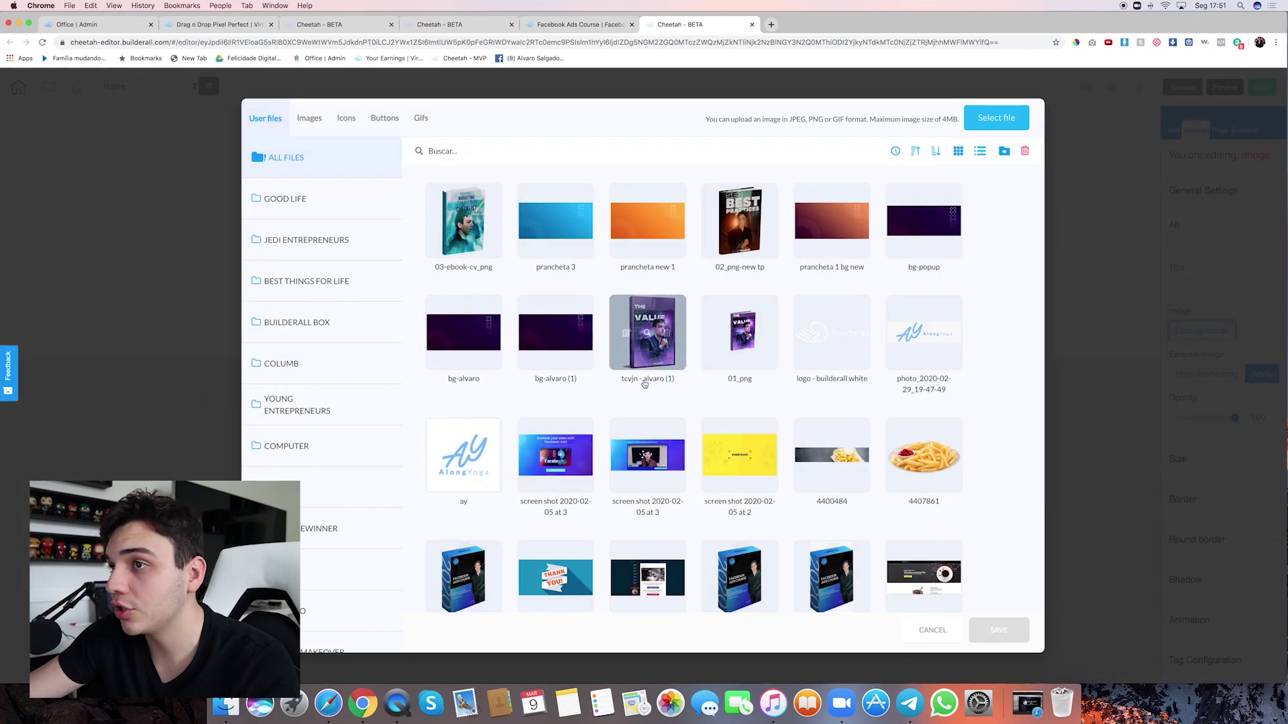
scroll(644, 384, "down", 3)
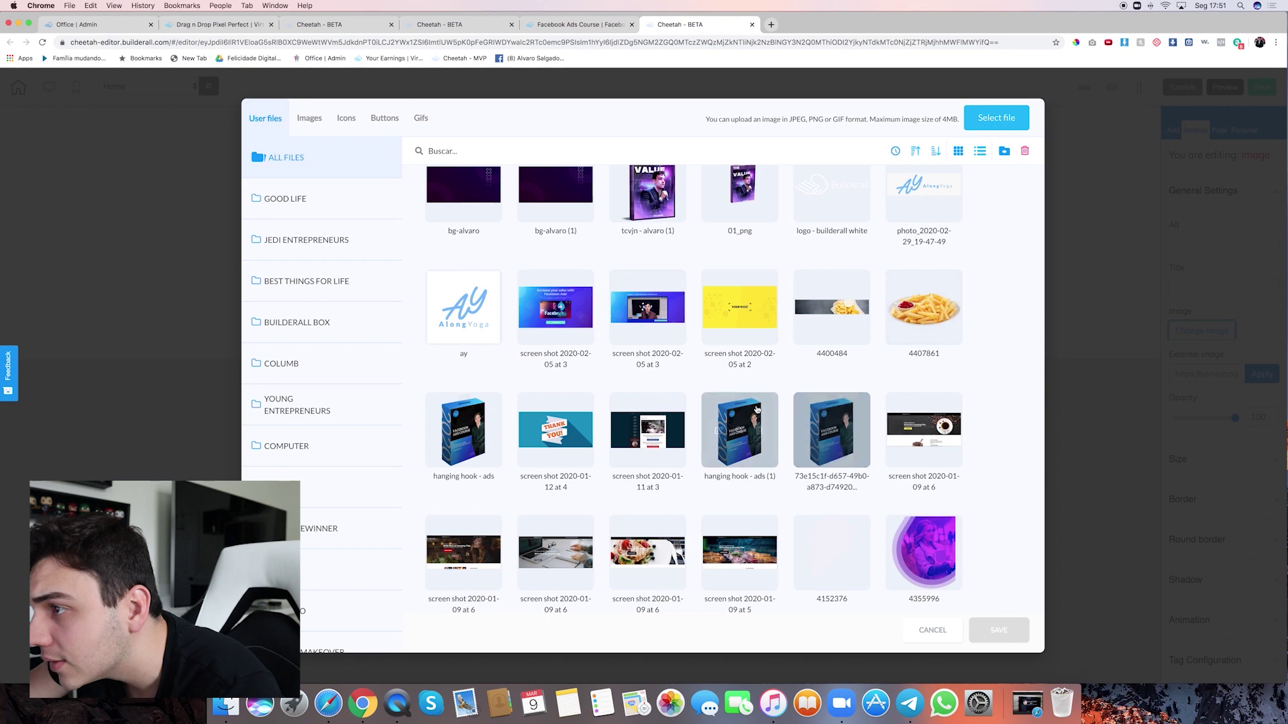
left_click(740, 429)
left_click(1016, 641)
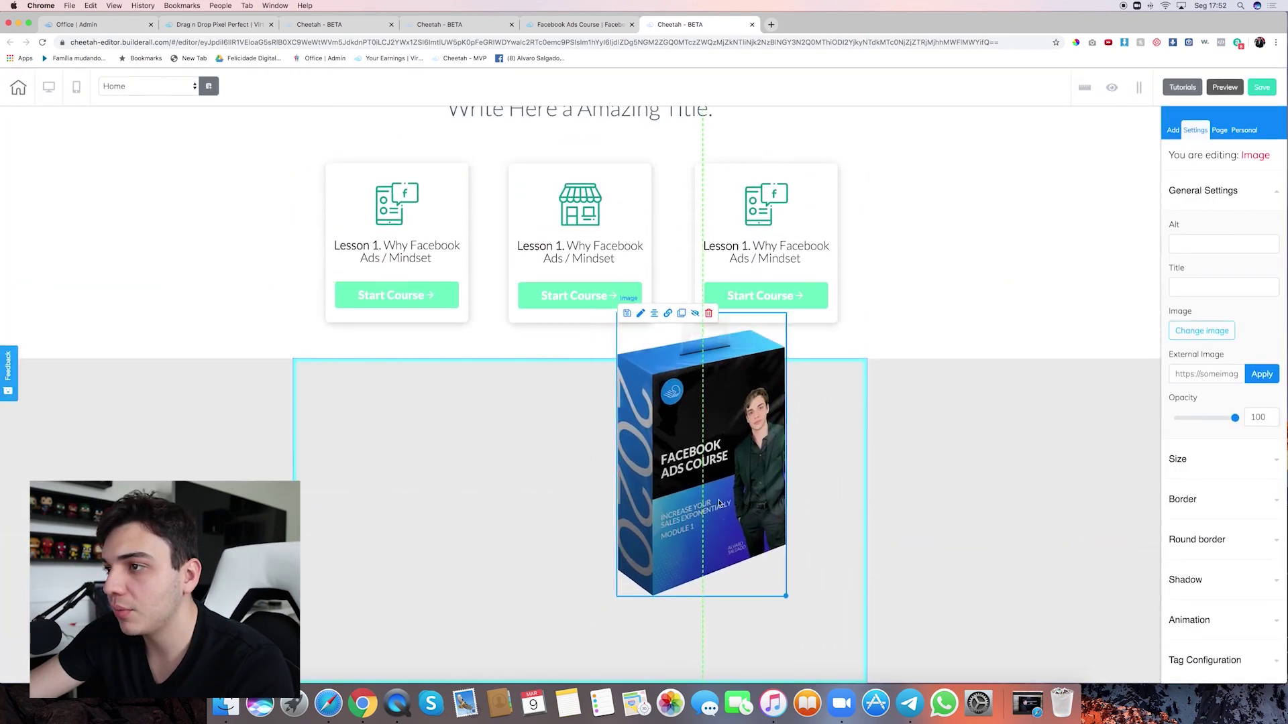
Duplicate the course box image, swap the copy for "tablet-azul (1)", and fit it smaller over the box's lower-right corner as in the example
left_click(573, 25)
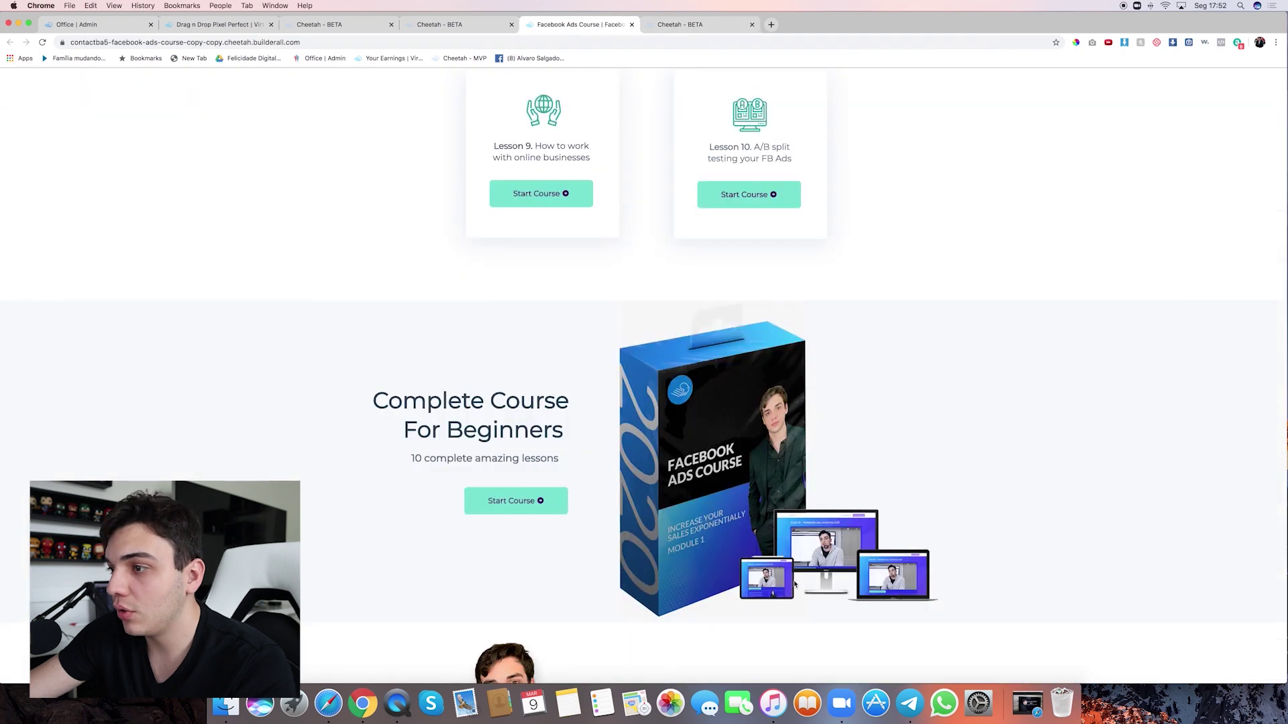
left_click(679, 24)
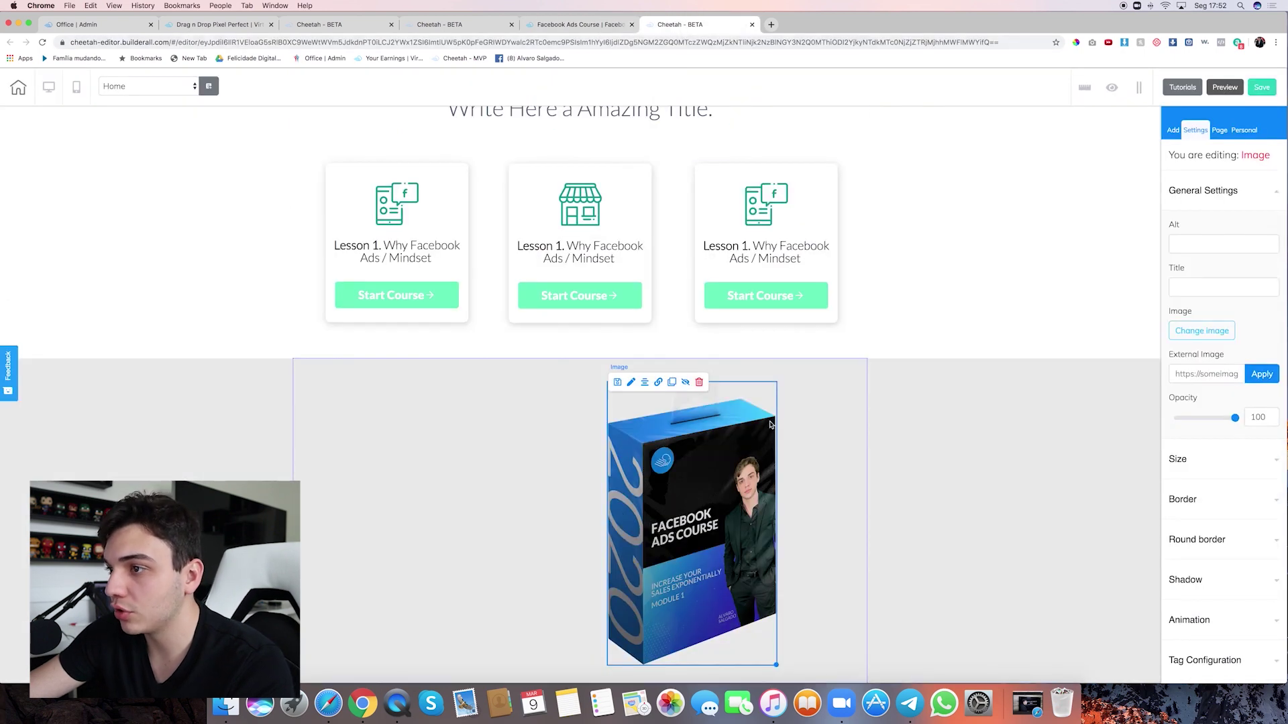
left_click_drag(683, 436, 802, 443)
left_click(1201, 330)
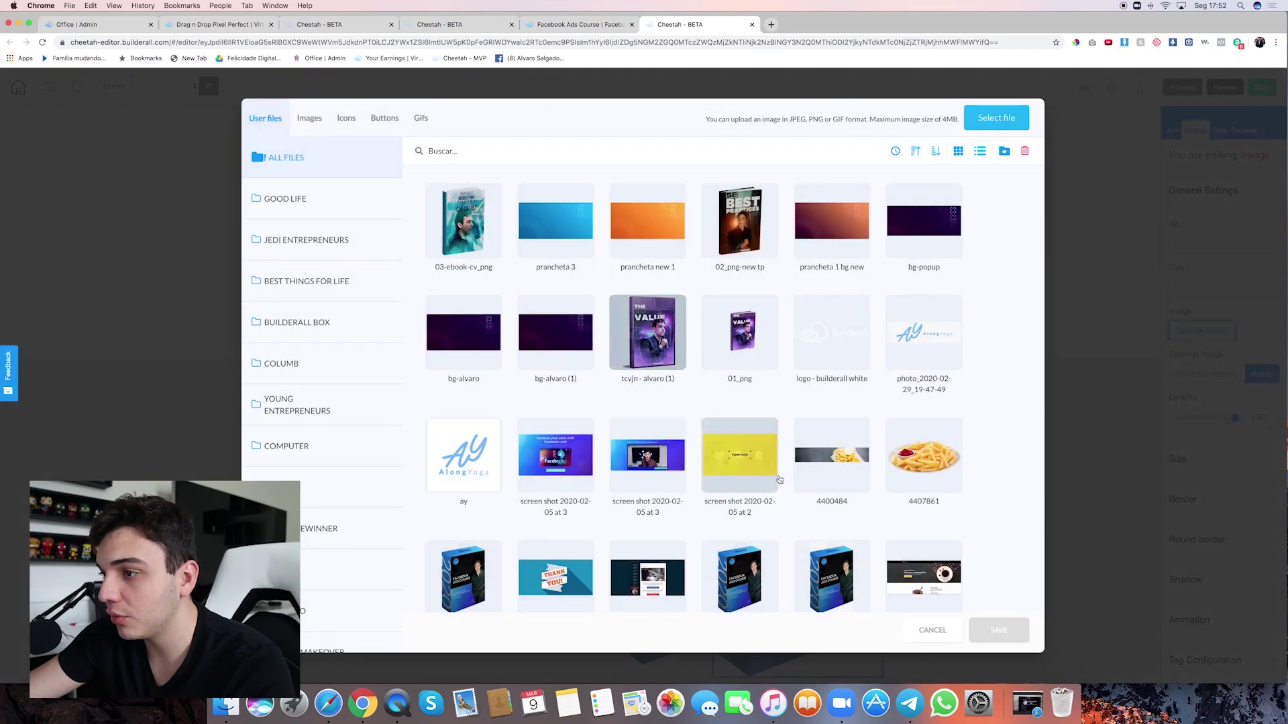
scroll(749, 458, "down", 5)
left_click(832, 463)
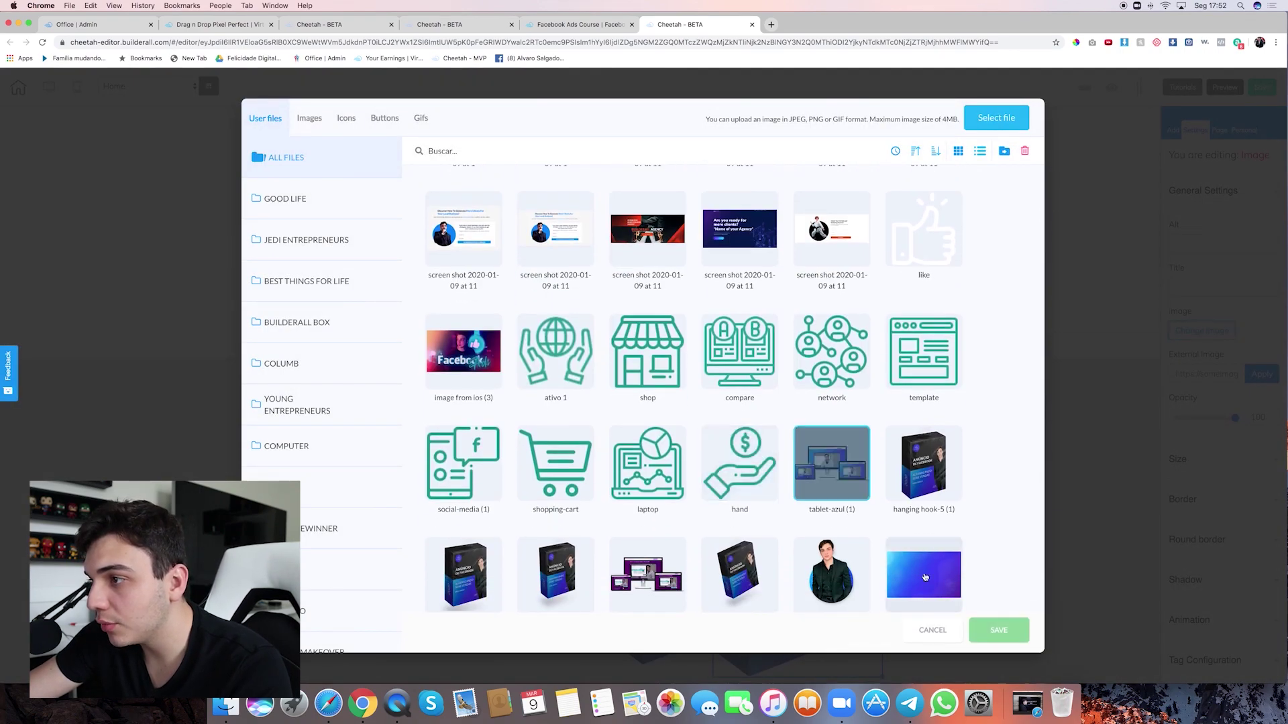
left_click(1002, 631)
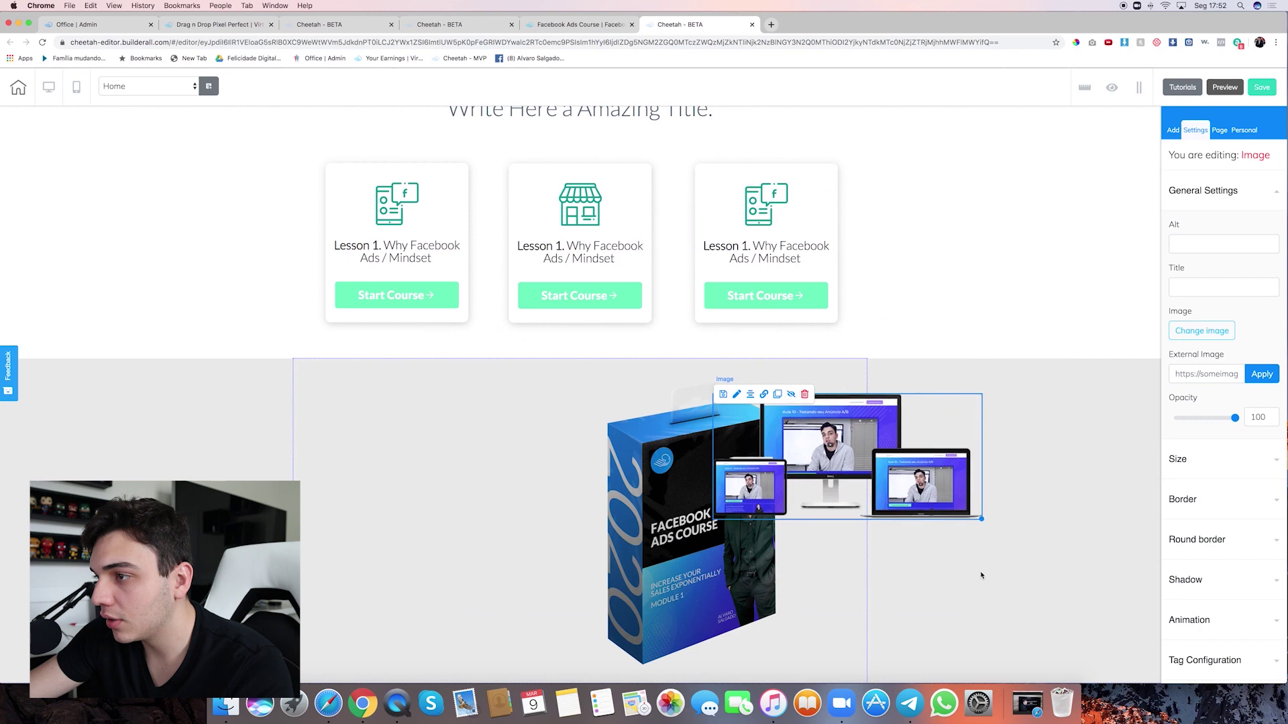
left_click_drag(888, 549, 872, 623)
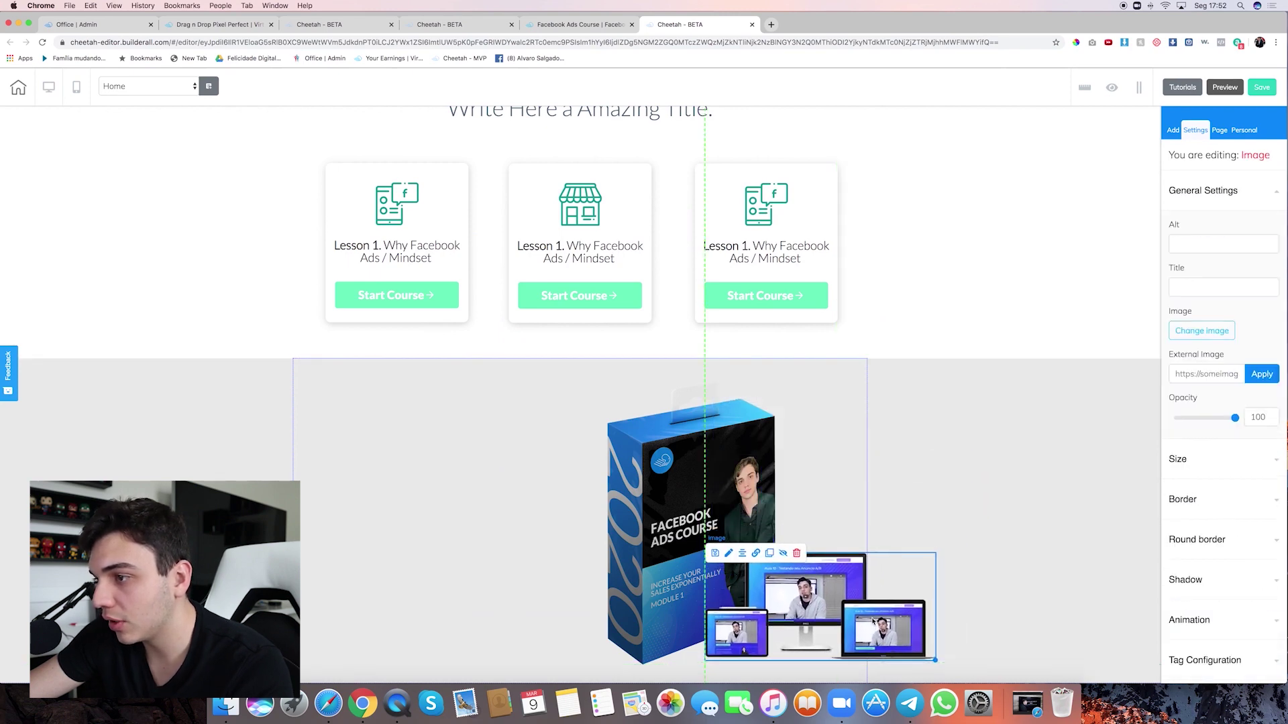
Clone the middle lesson card's Start Course button and place the copy in the grey panel beside the course box
key("ctrl+shift+Tab")
left_click(692, 27)
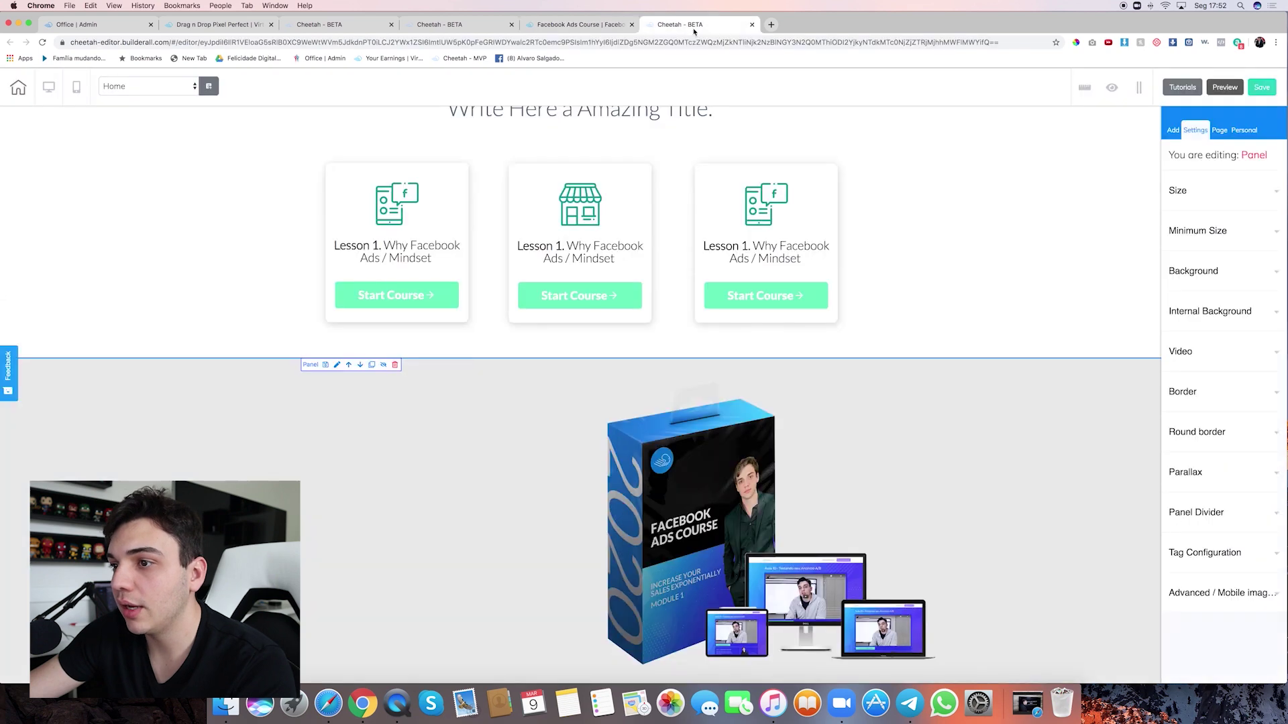
left_click(560, 297)
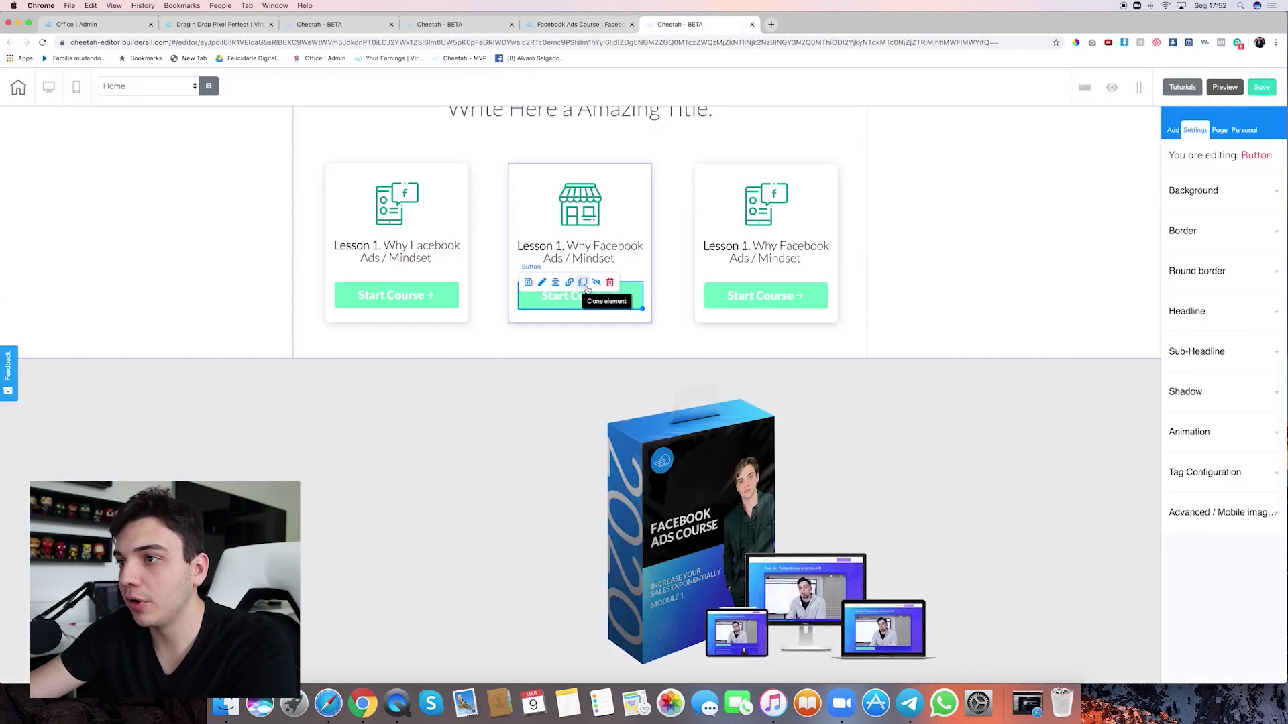
left_click(585, 285)
Clone the "Write Here a Amazing Title." heading and the middle card's lesson text, moving both copies into the grey panel
scroll(597, 215, "up", 3)
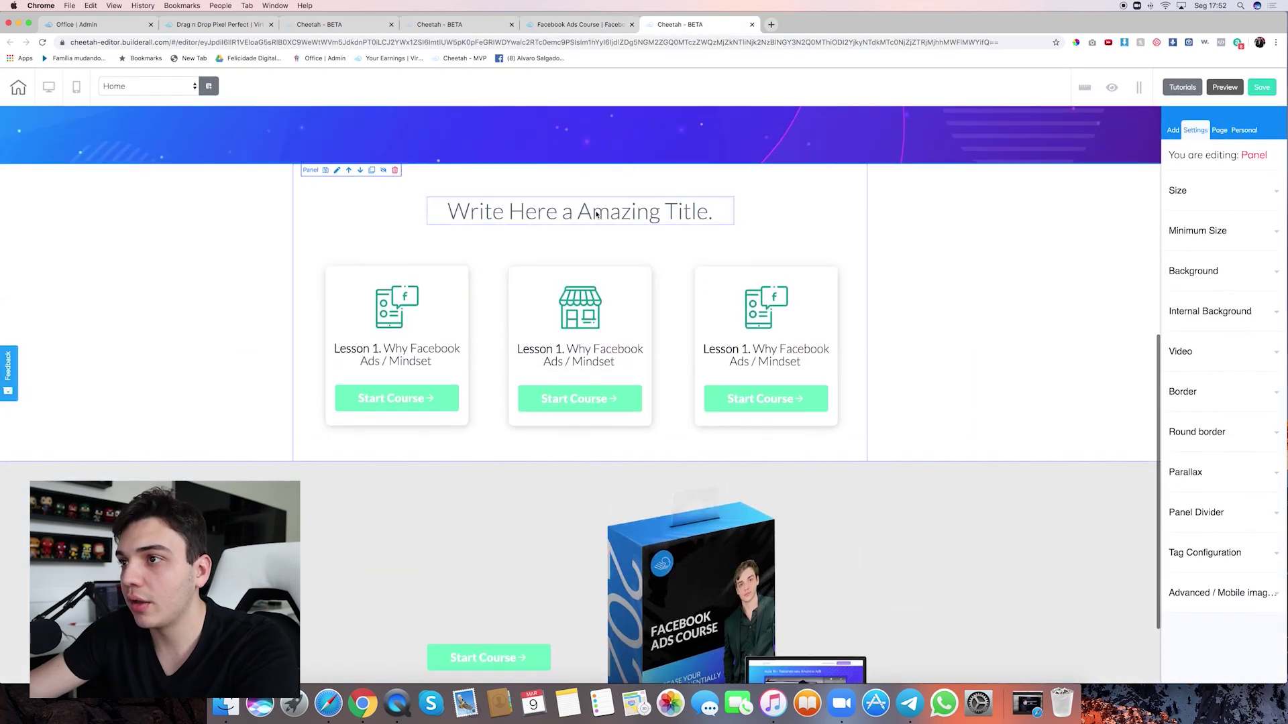
left_click(596, 212)
left_click(471, 199)
left_click(438, 529)
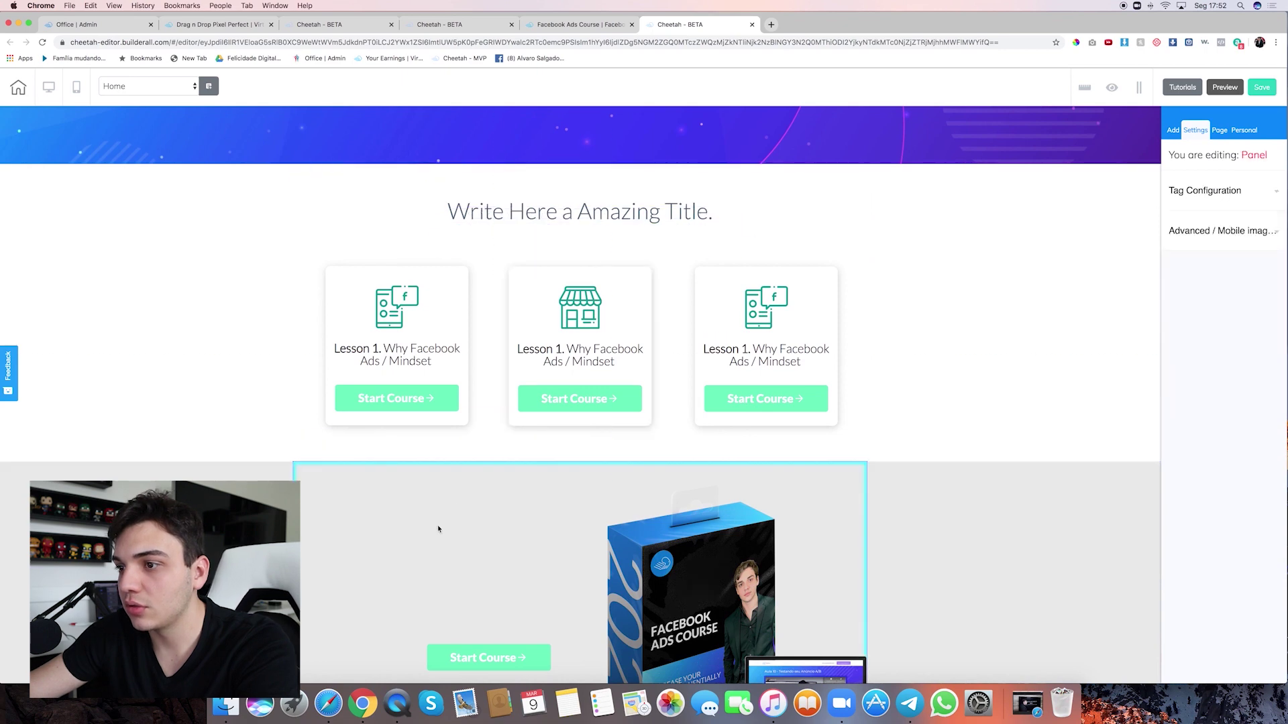
scroll(470, 528, "down", 3)
left_click(582, 273)
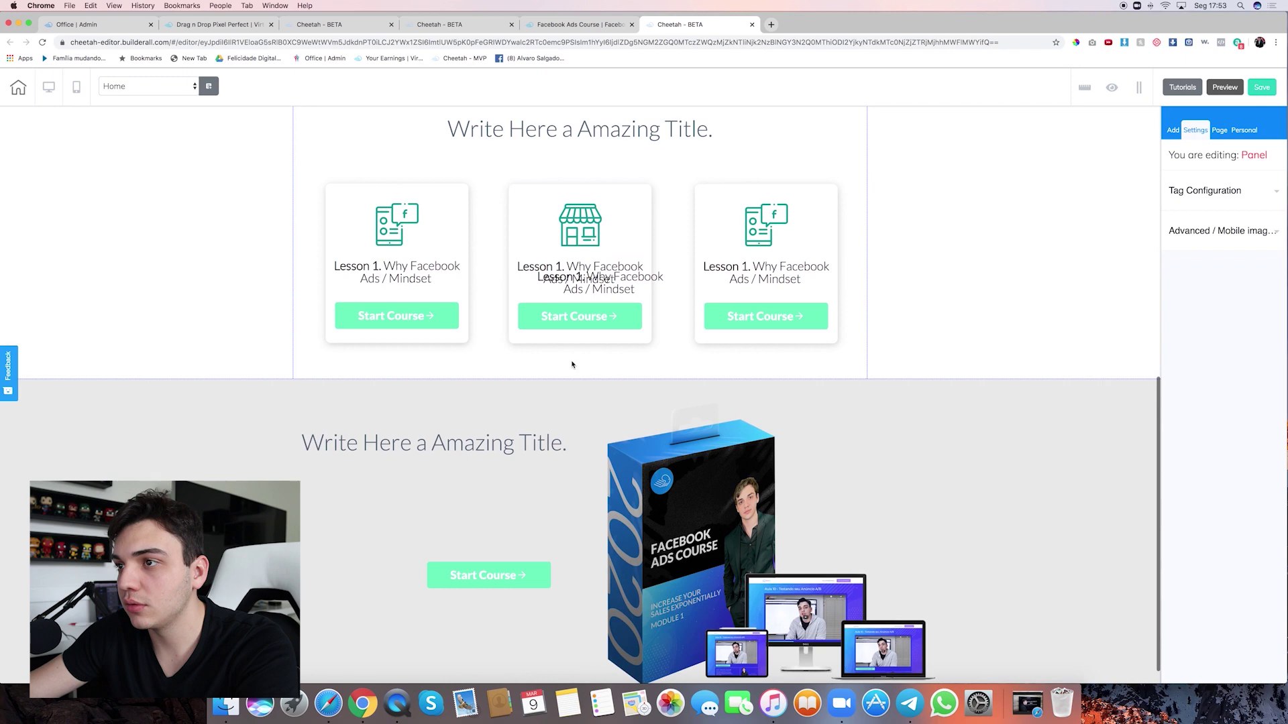
scroll(537, 403, "down", 1)
Arrange the grey panel's left half with the heading above, the lesson text widened to one line beneath it, and the button below
left_click(538, 430)
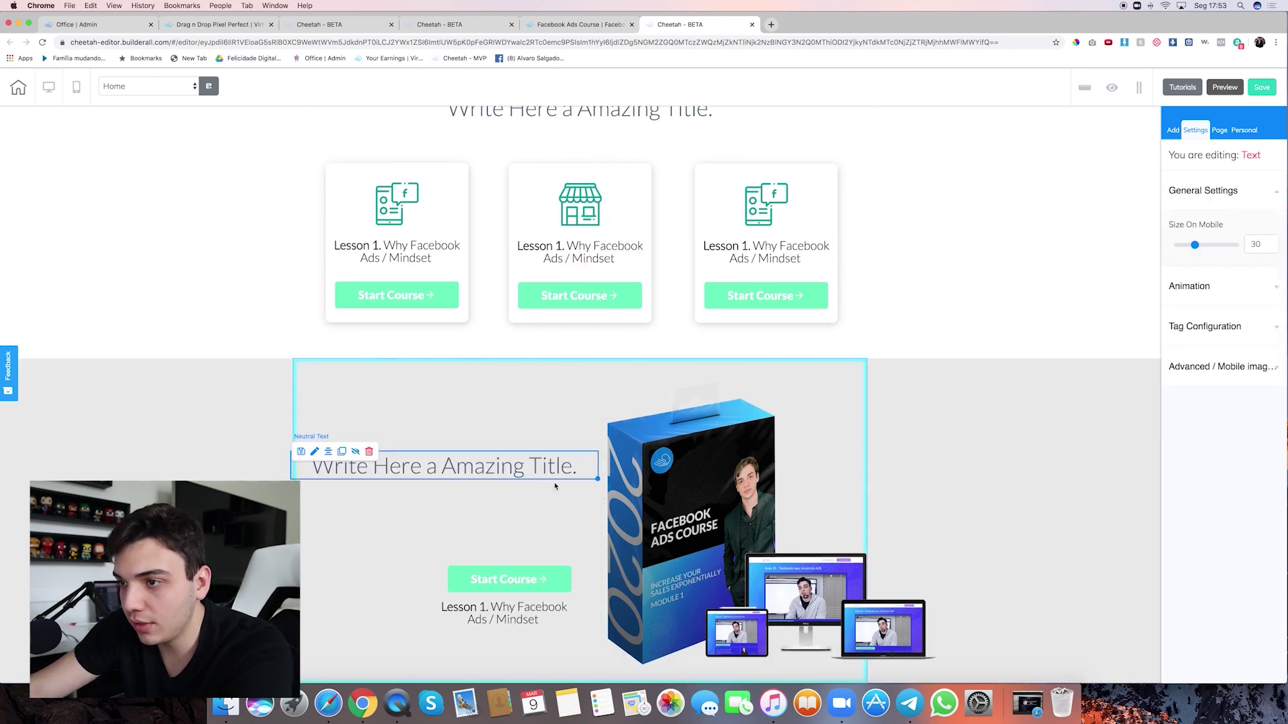
left_click_drag(601, 479, 576, 478)
left_click_drag(537, 613, 557, 509)
left_click(532, 510)
left_click_drag(436, 466, 457, 468)
left_click_drag(561, 584, 567, 547)
left_click(470, 468)
left_click(1009, 474)
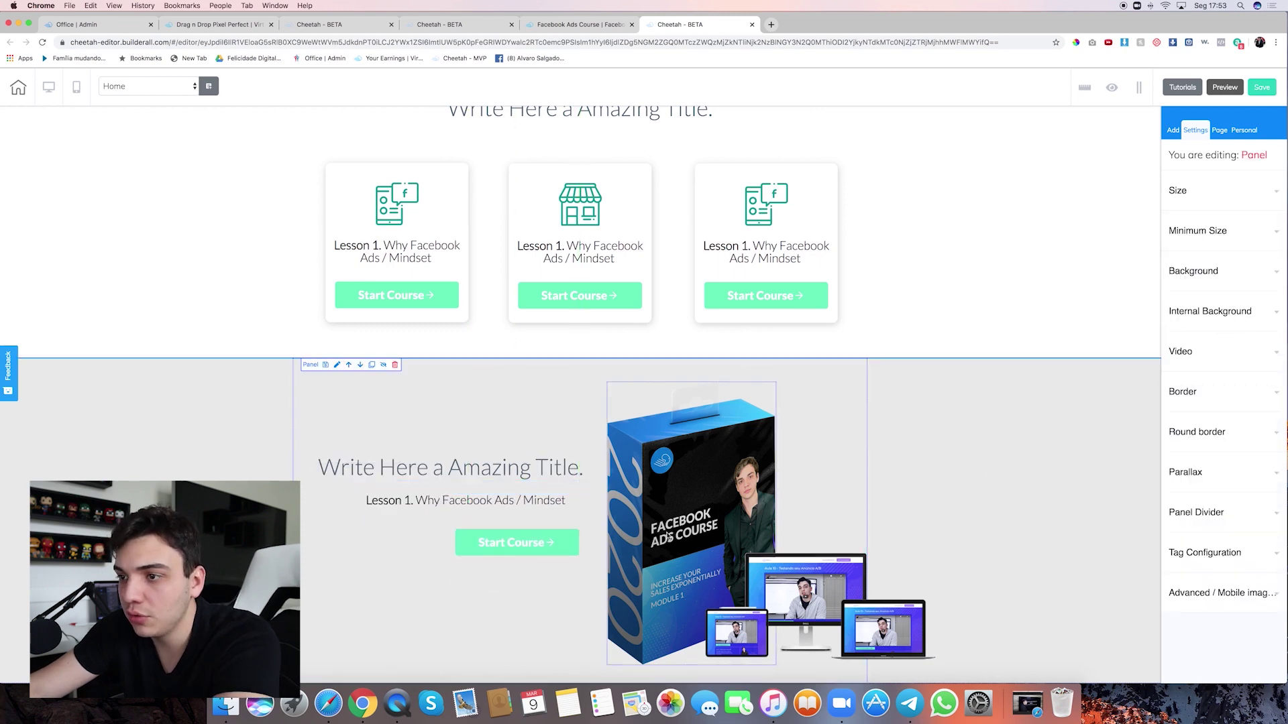
left_click_drag(549, 505, 552, 508)
left_click(984, 537)
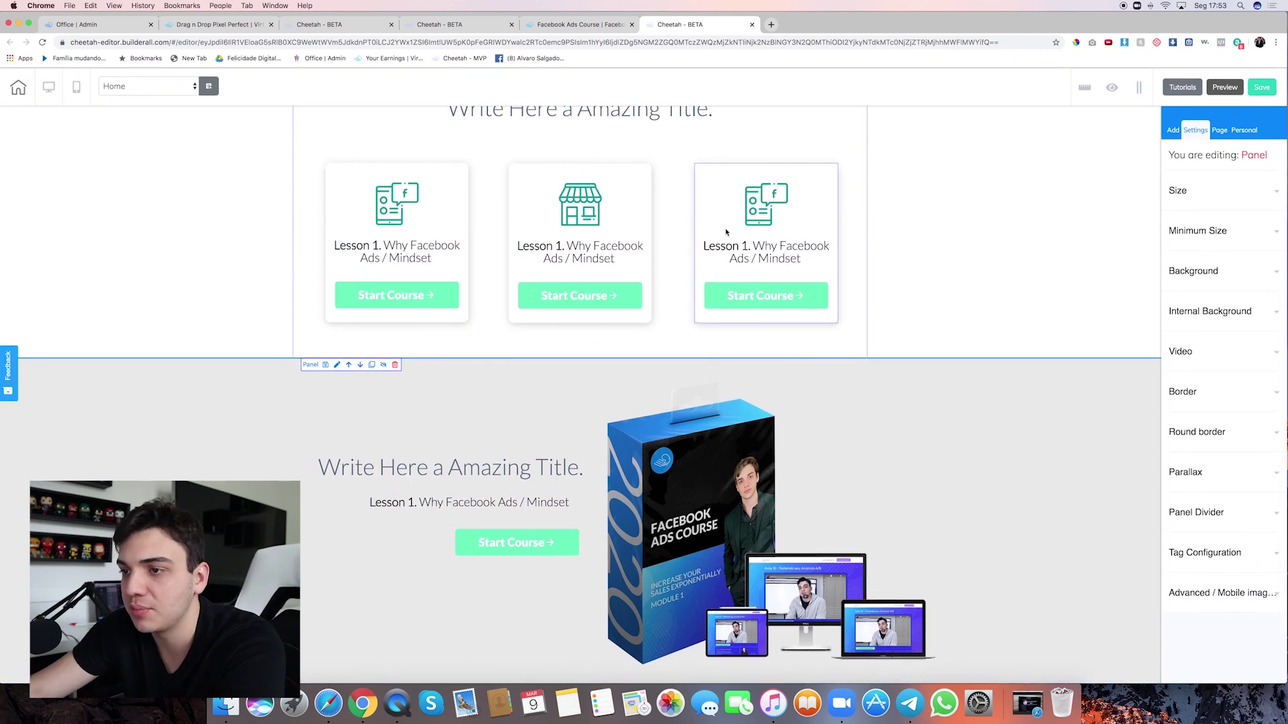
Review the example course page and thank-you page, and close the example browser tabs
left_click(579, 28)
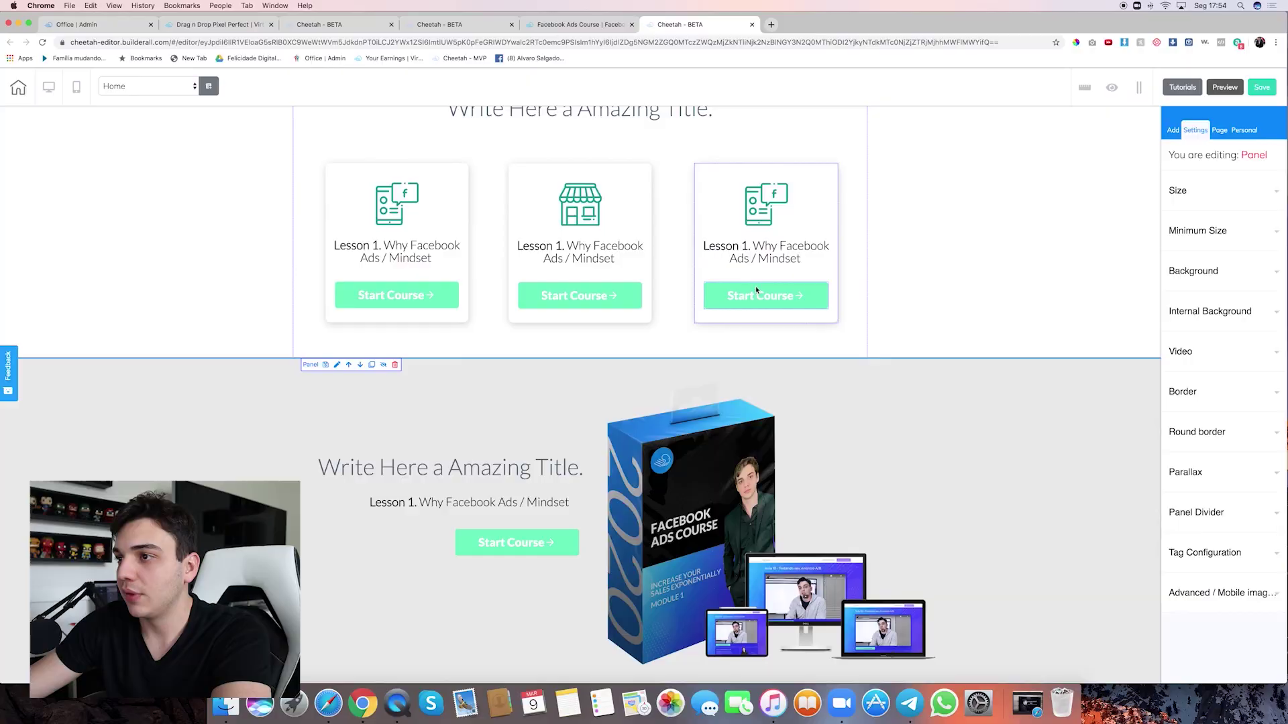
scroll(756, 282, "up", 8)
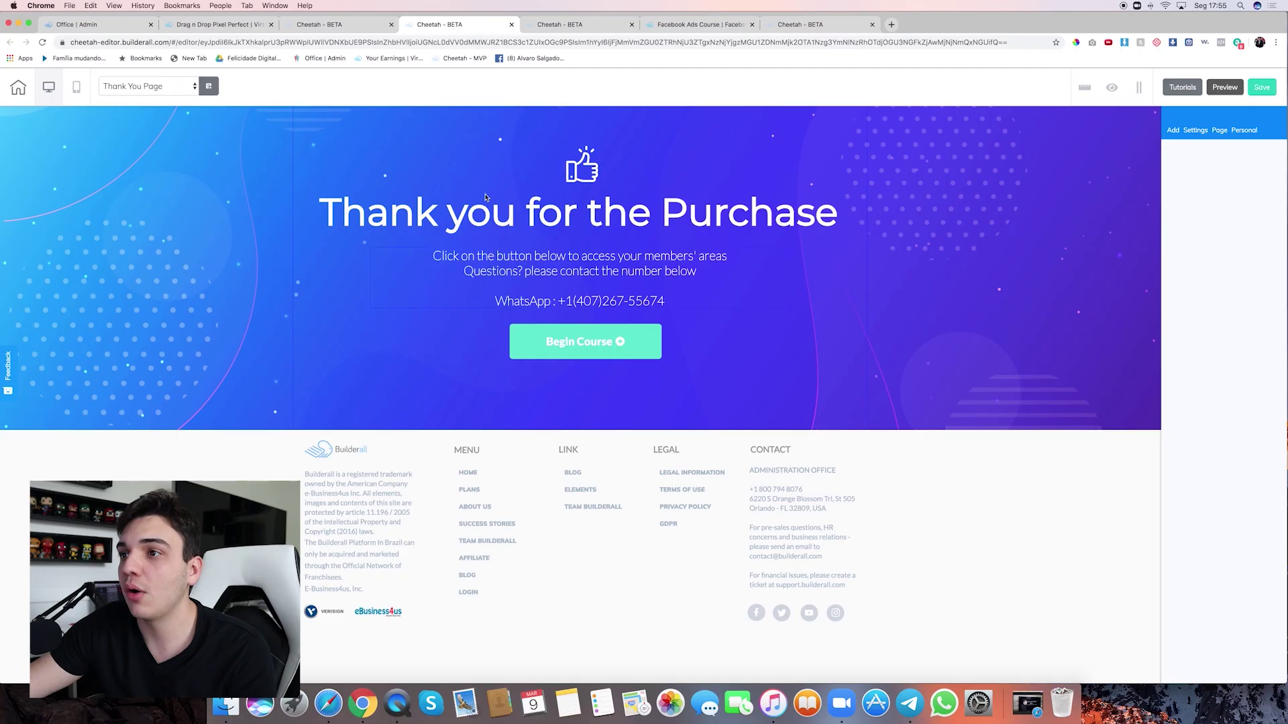
left_click(511, 25)
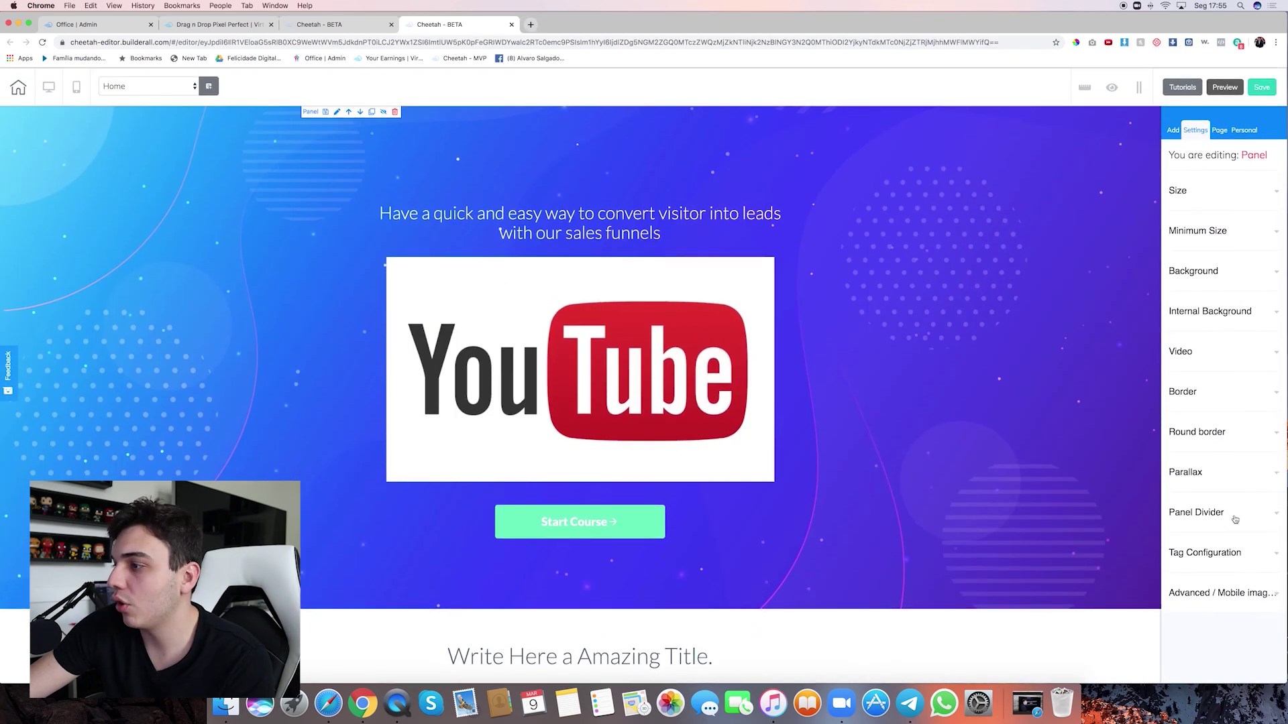
Save the YouTube video header panel as a personal element named "Facebook Ads Panel"
scroll(1249, 598, "down", 5)
left_click(1244, 583)
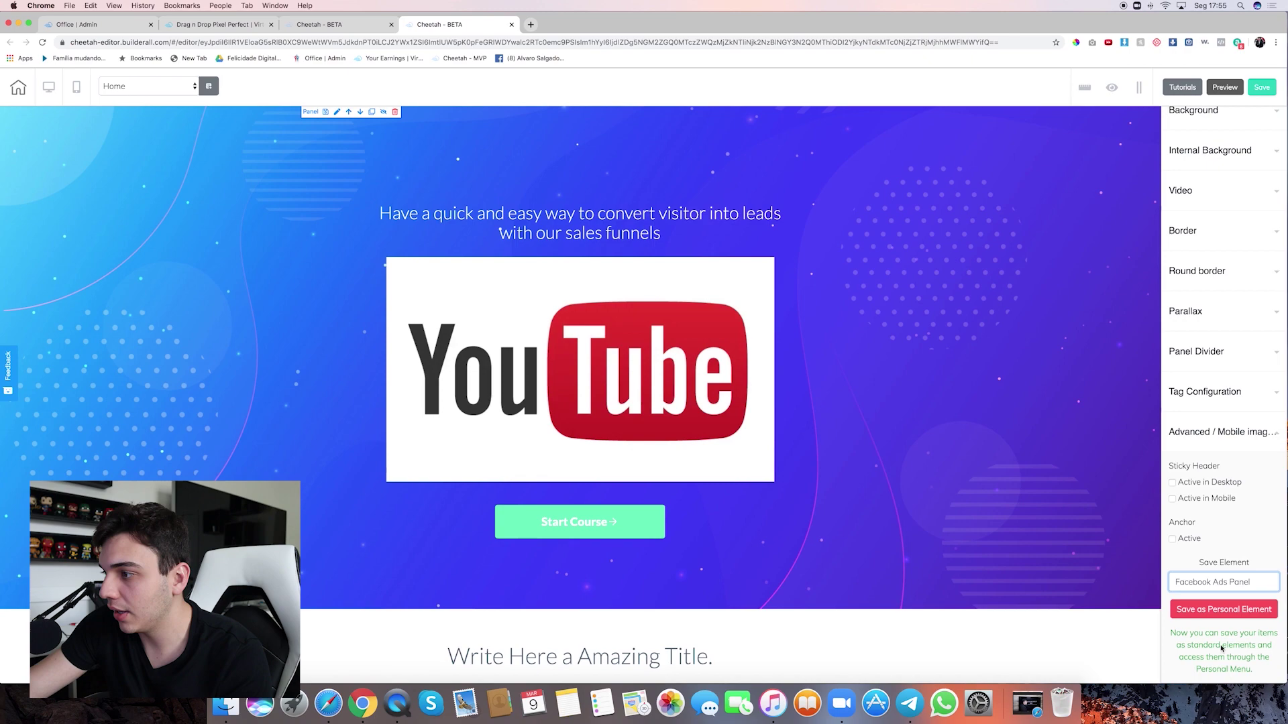
left_click(1182, 609)
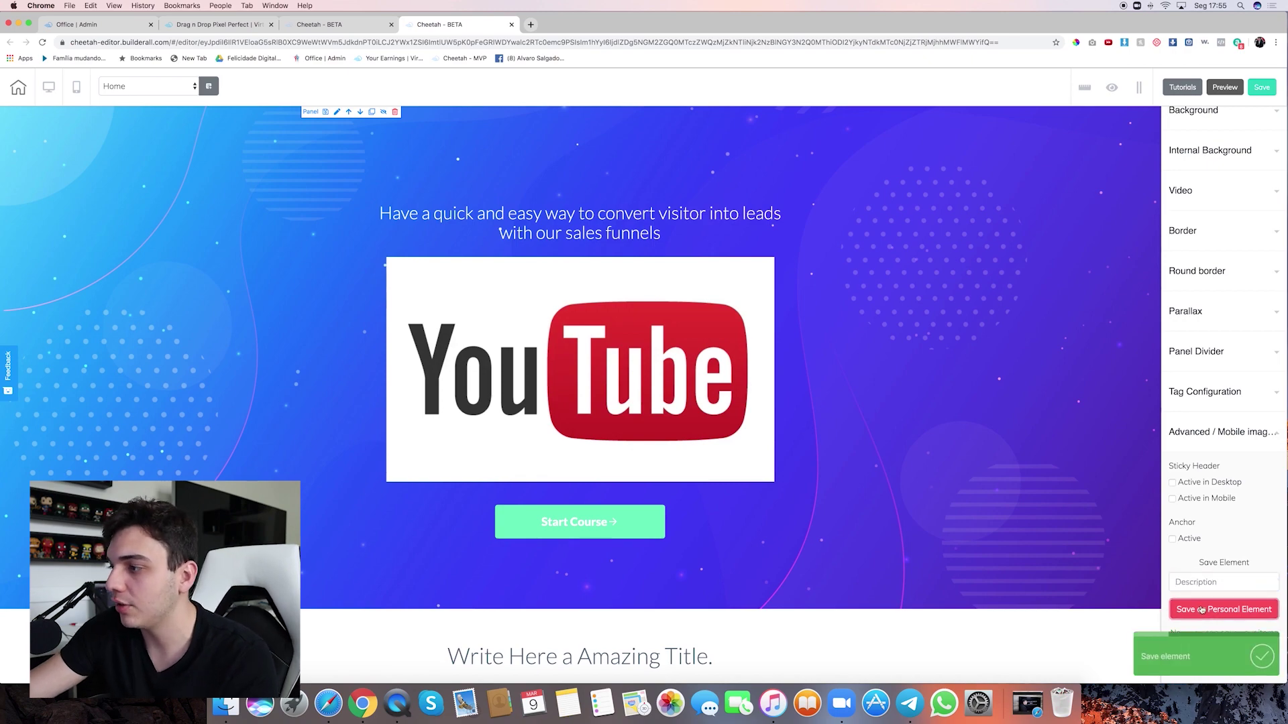
Look over the finished home page, save the site and publish it
scroll(854, 366, "down", 10)
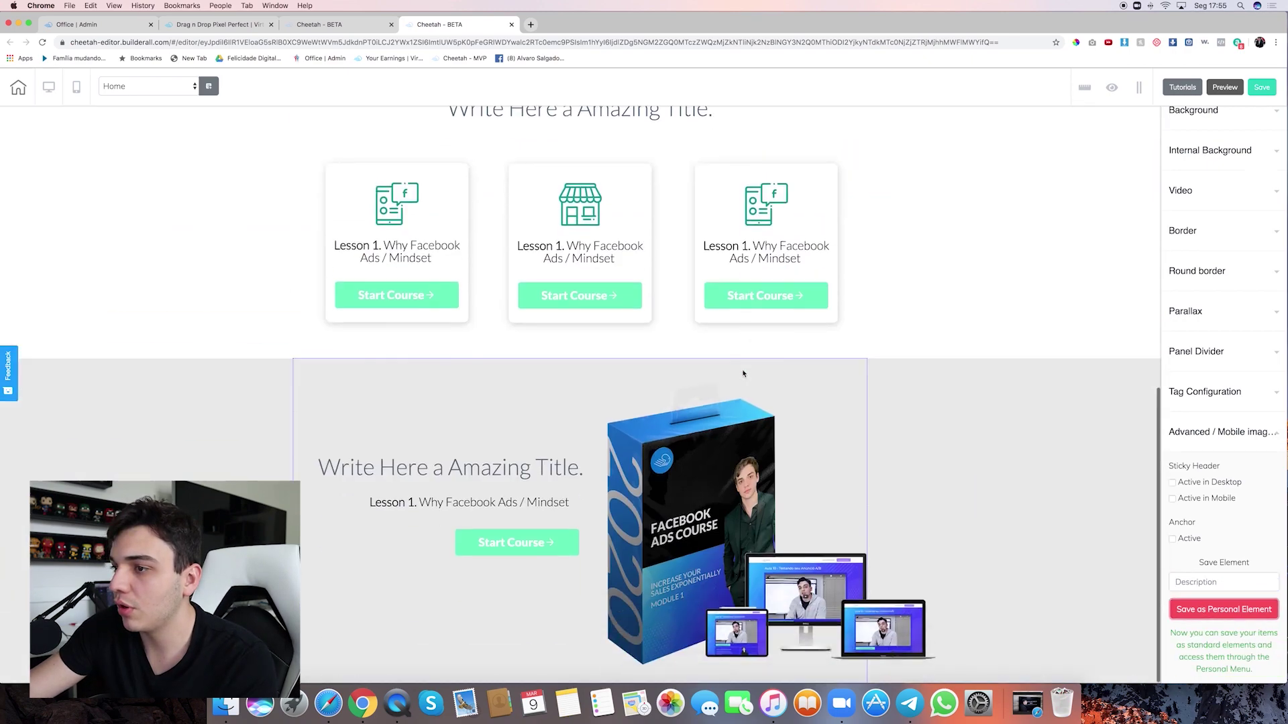
scroll(854, 366, "up", 10)
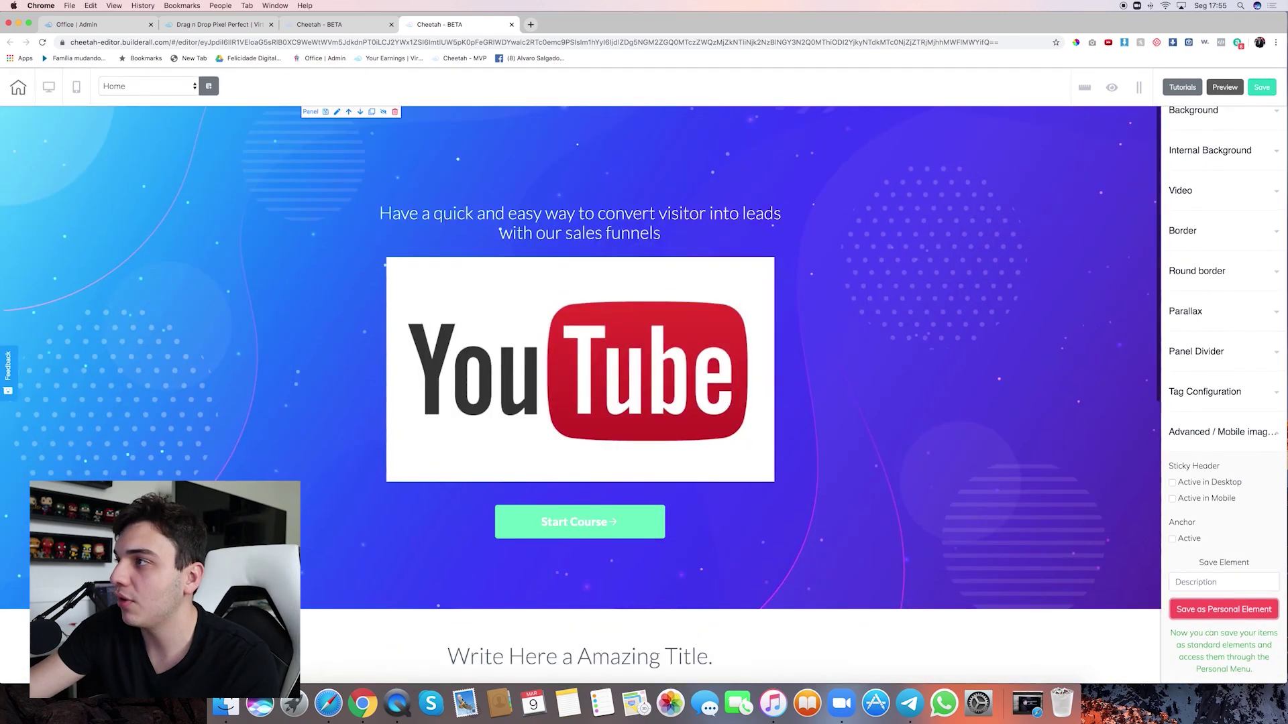
left_click(1262, 88)
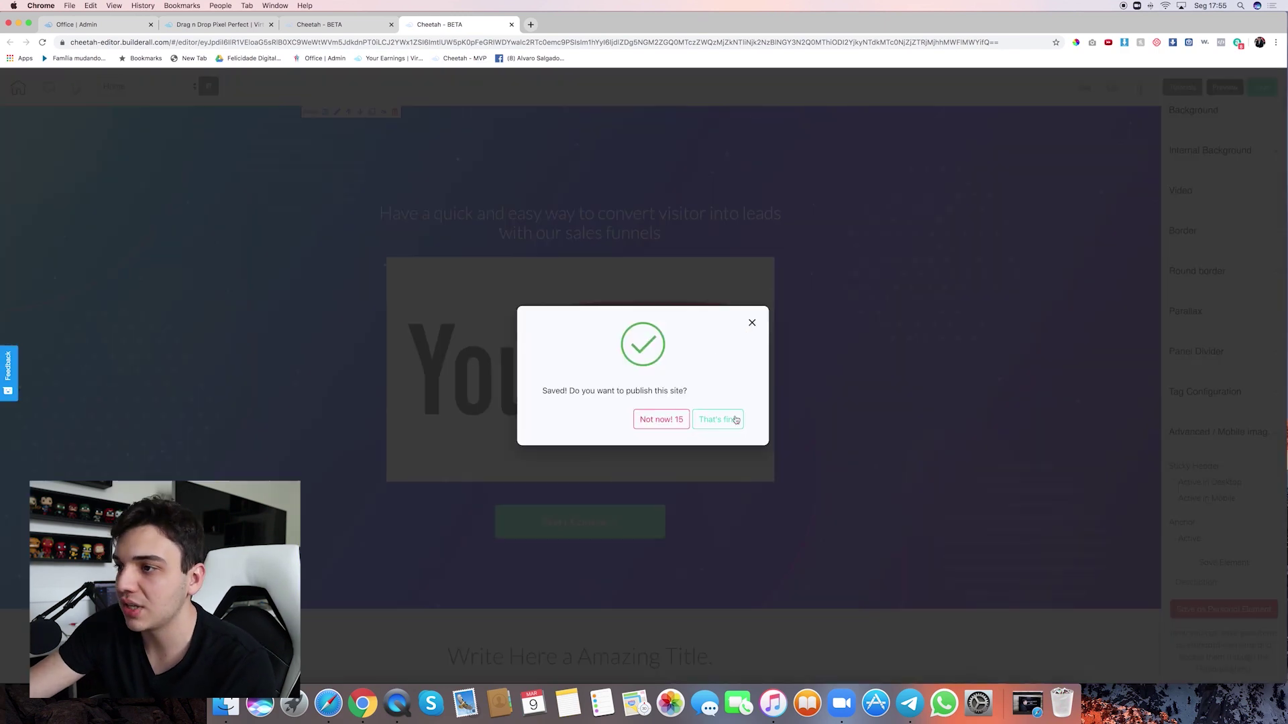
left_click(735, 422)
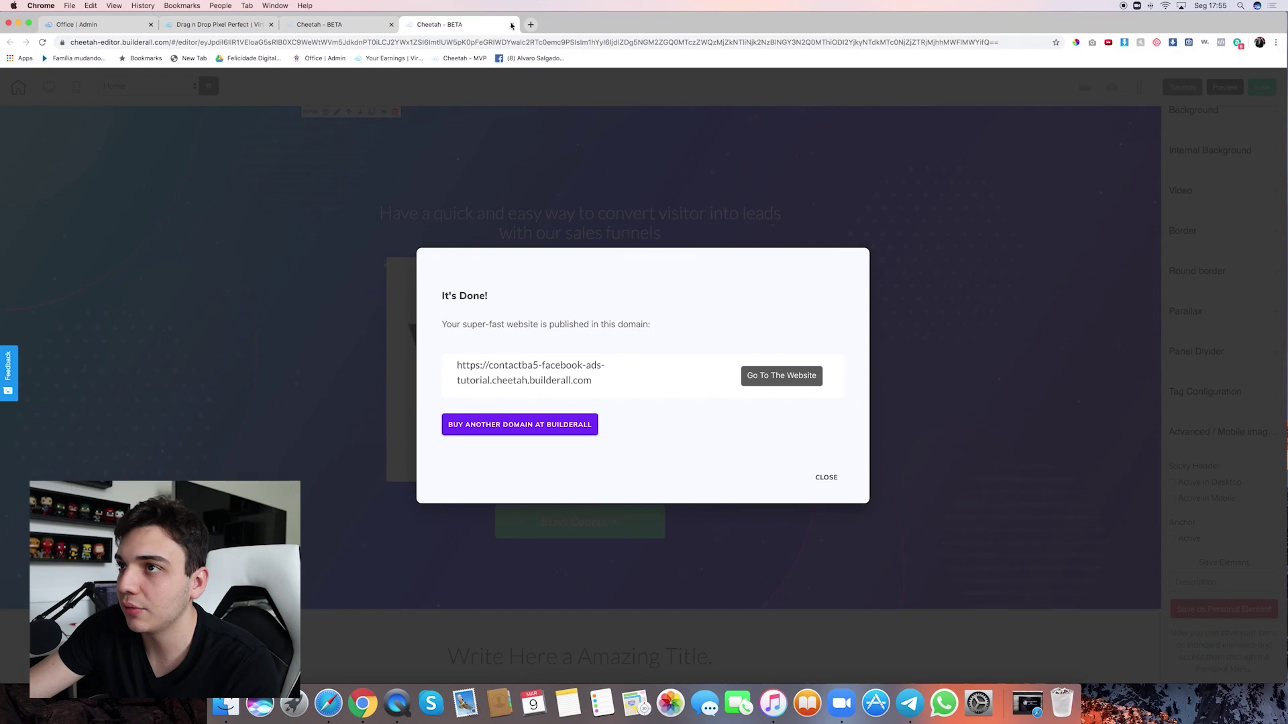
Close the published site's editor and open another site in the Cheetah editor
left_click(512, 25)
left_click(525, 271)
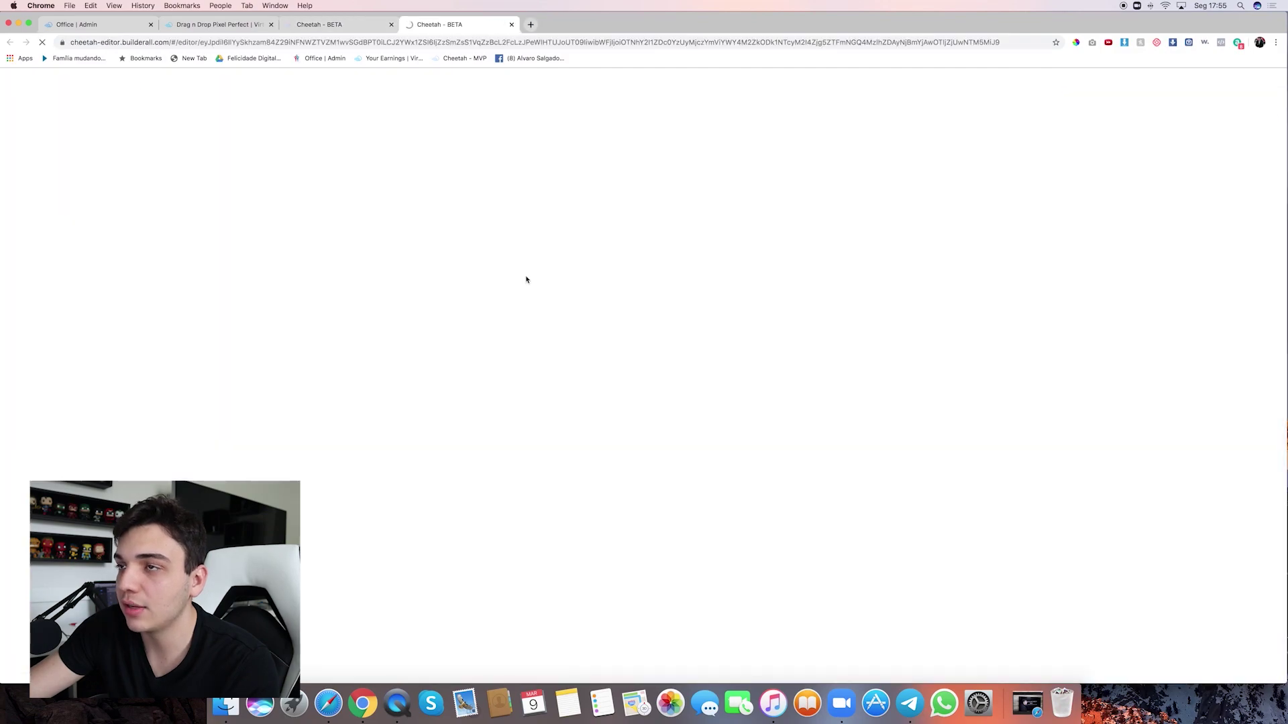